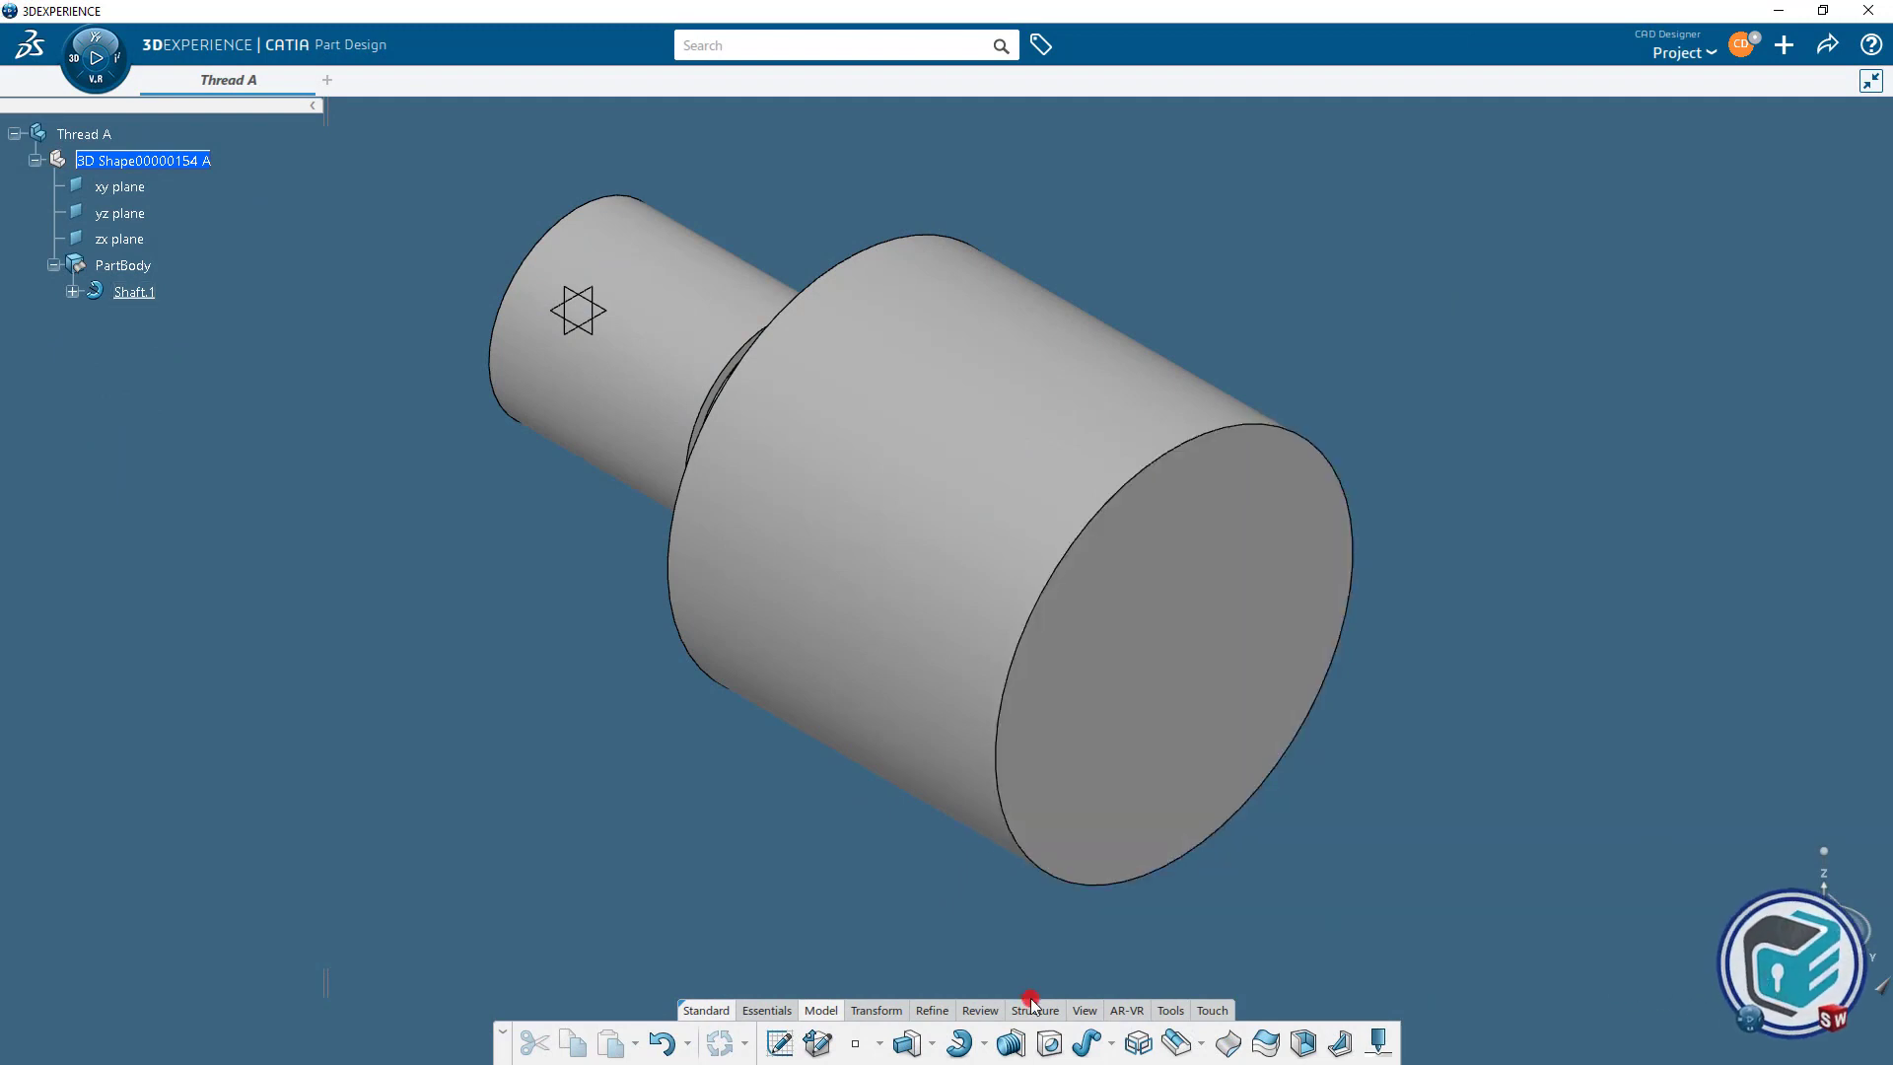
# Place a hole on the large cylinder's end face, keeping the Blind limit type and No standard as geometric standard.
pyautogui.click(1058, 1052)
pyautogui.click(1230, 620)
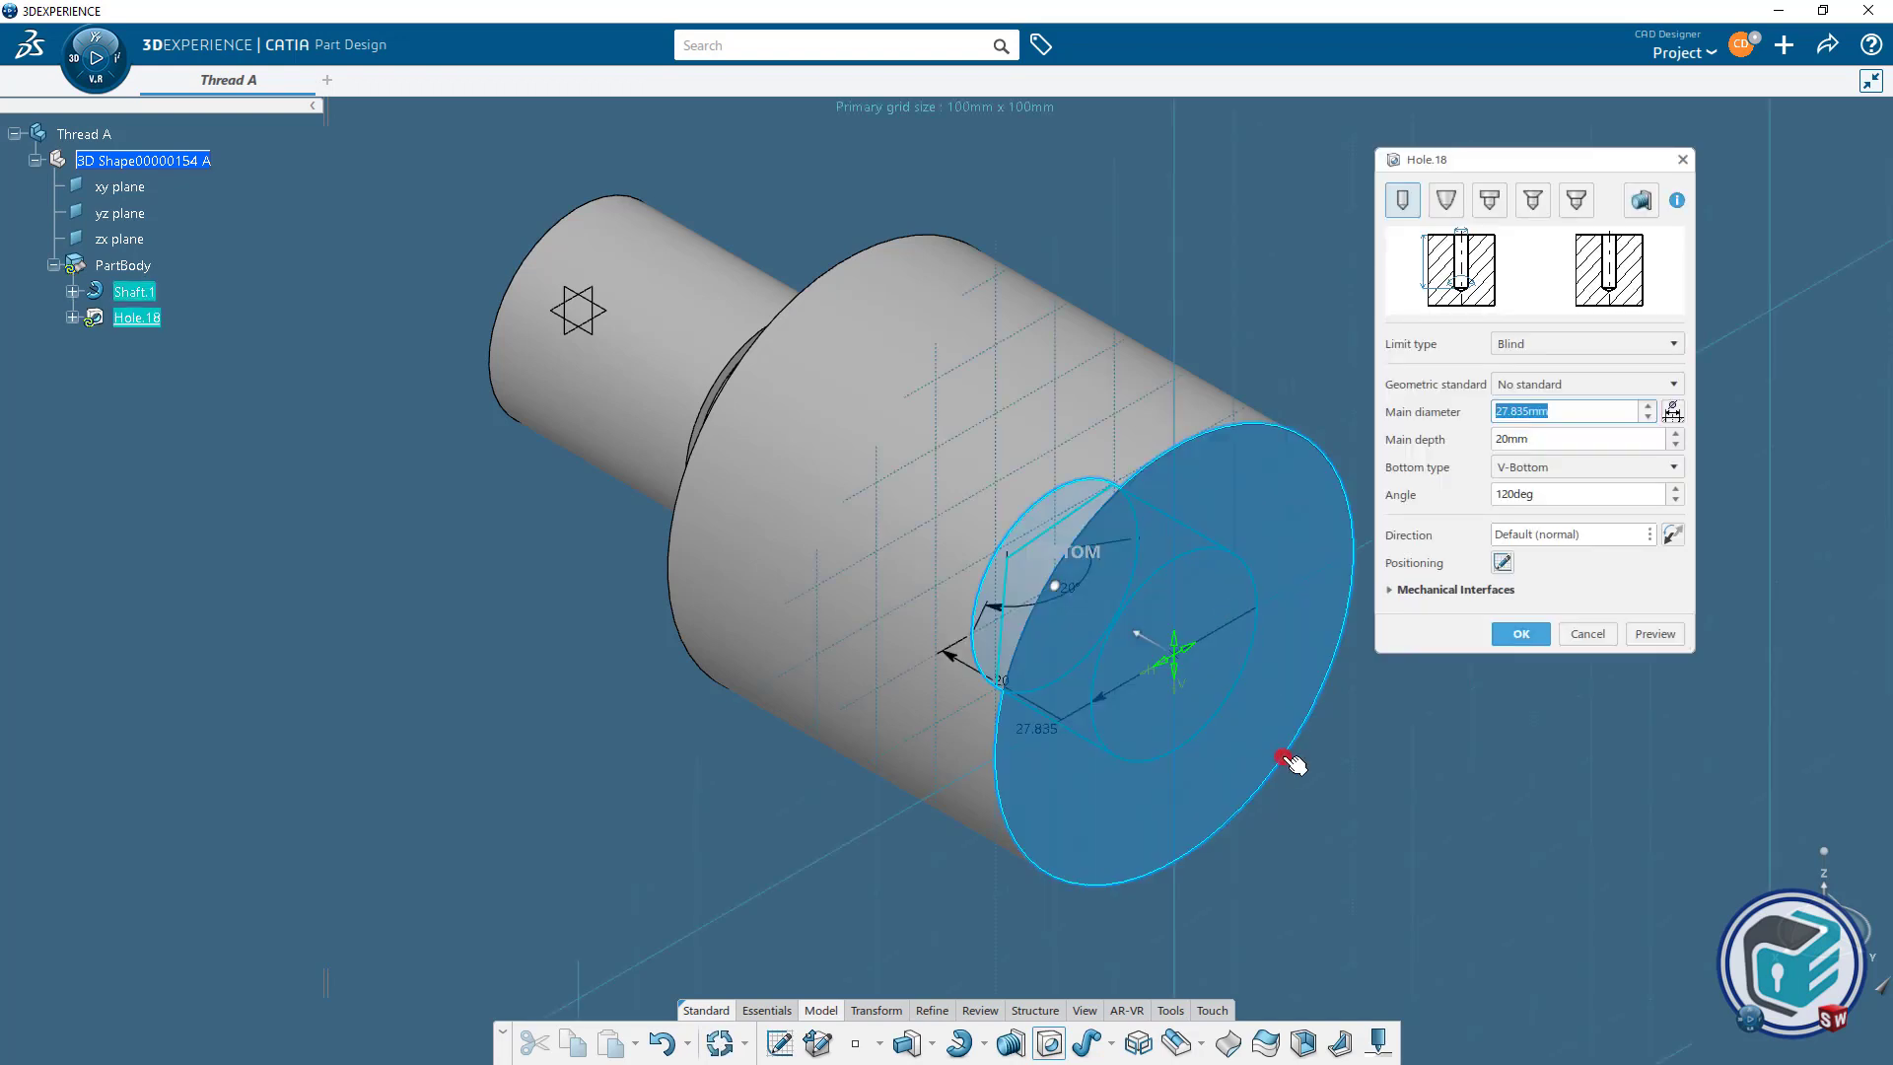
pyautogui.moveTo(1289, 760); pyautogui.dragTo(939, 580, button='middle')
pyautogui.click(1645, 634)
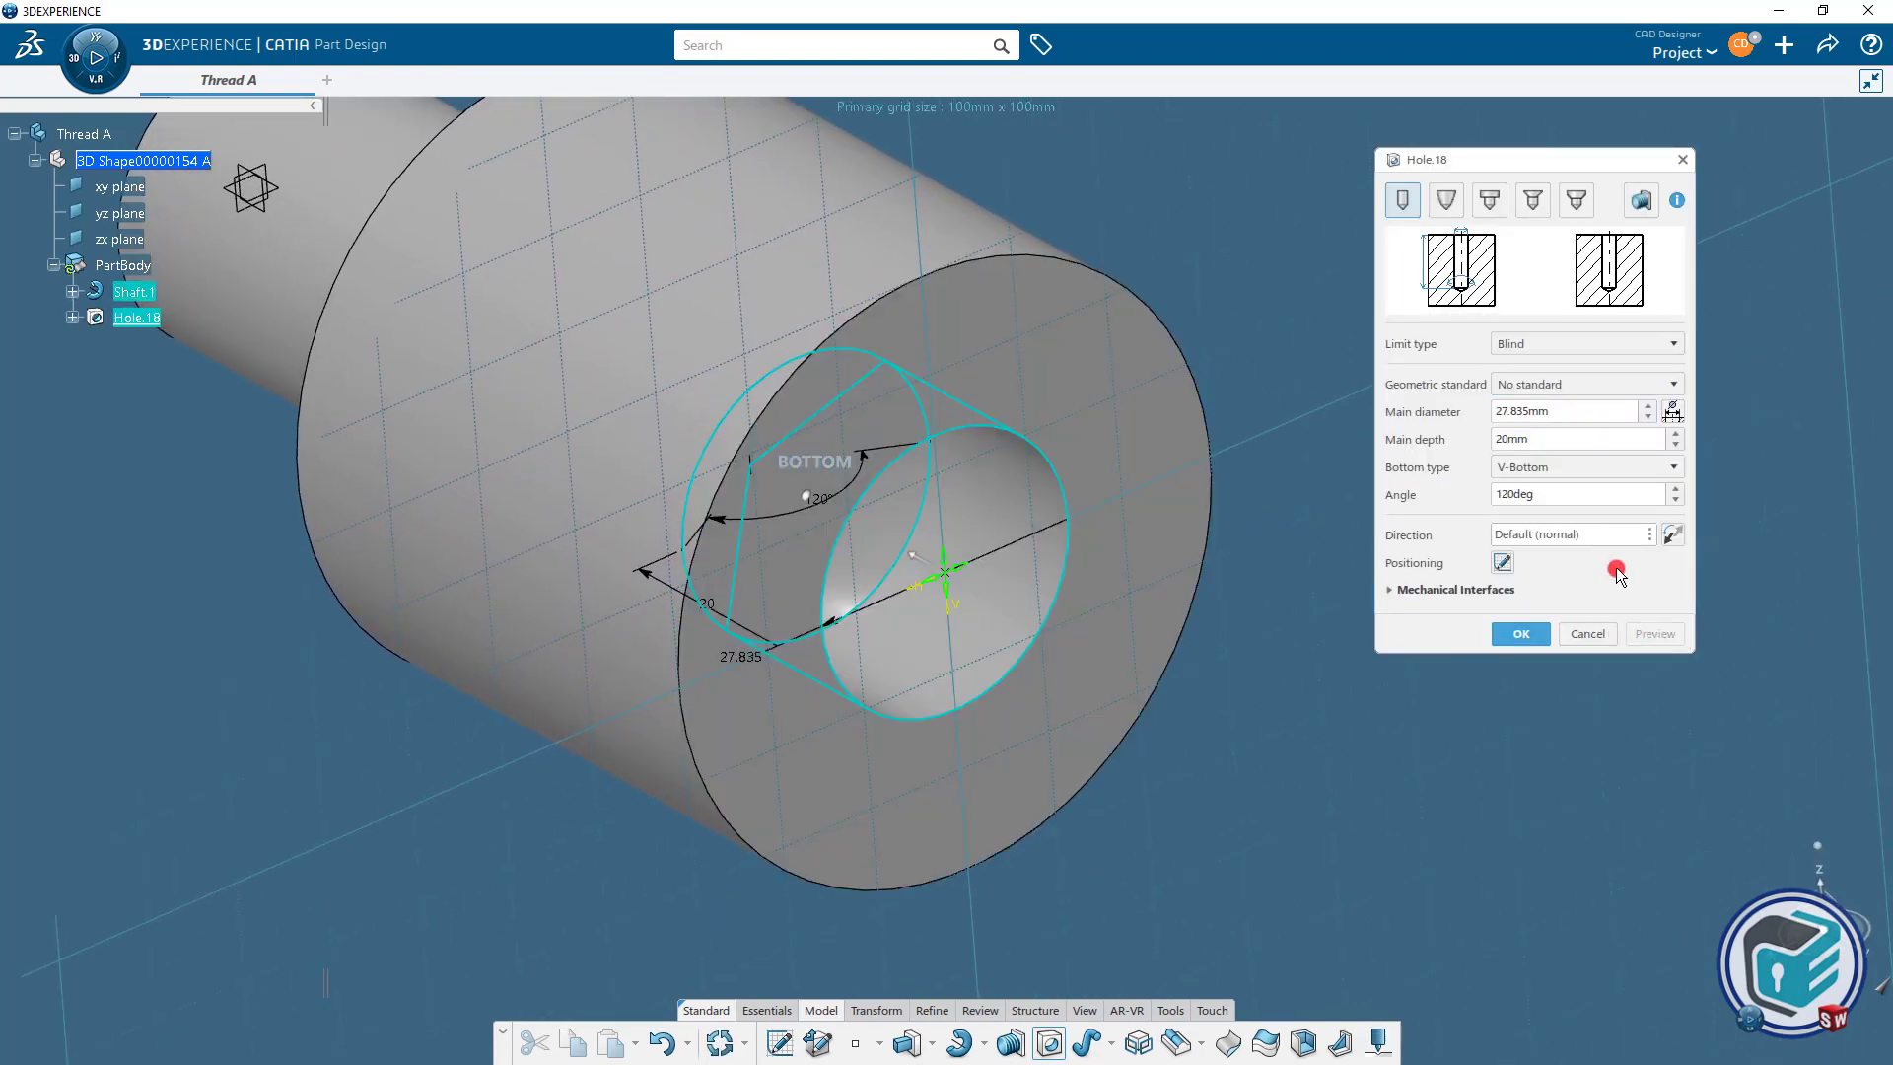
pyautogui.click(1568, 345)
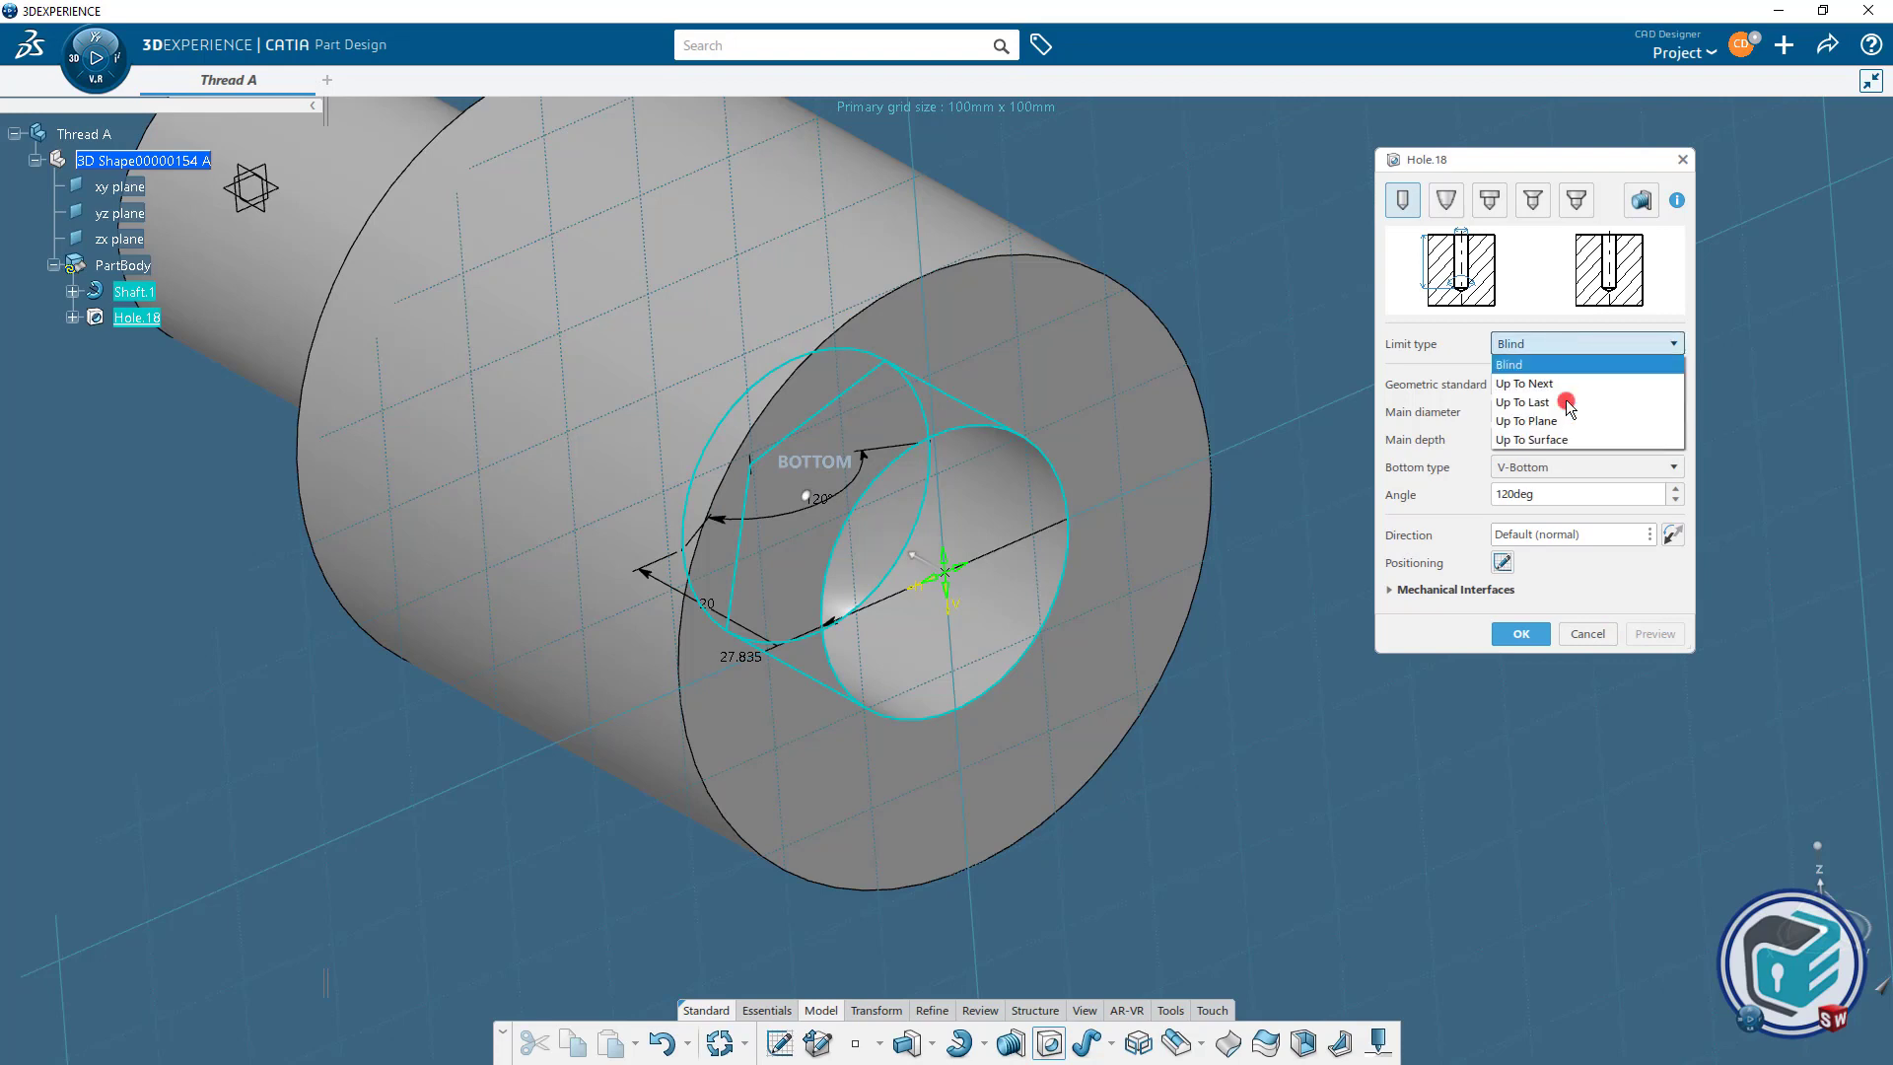
pyautogui.click(1549, 345)
pyautogui.click(1555, 384)
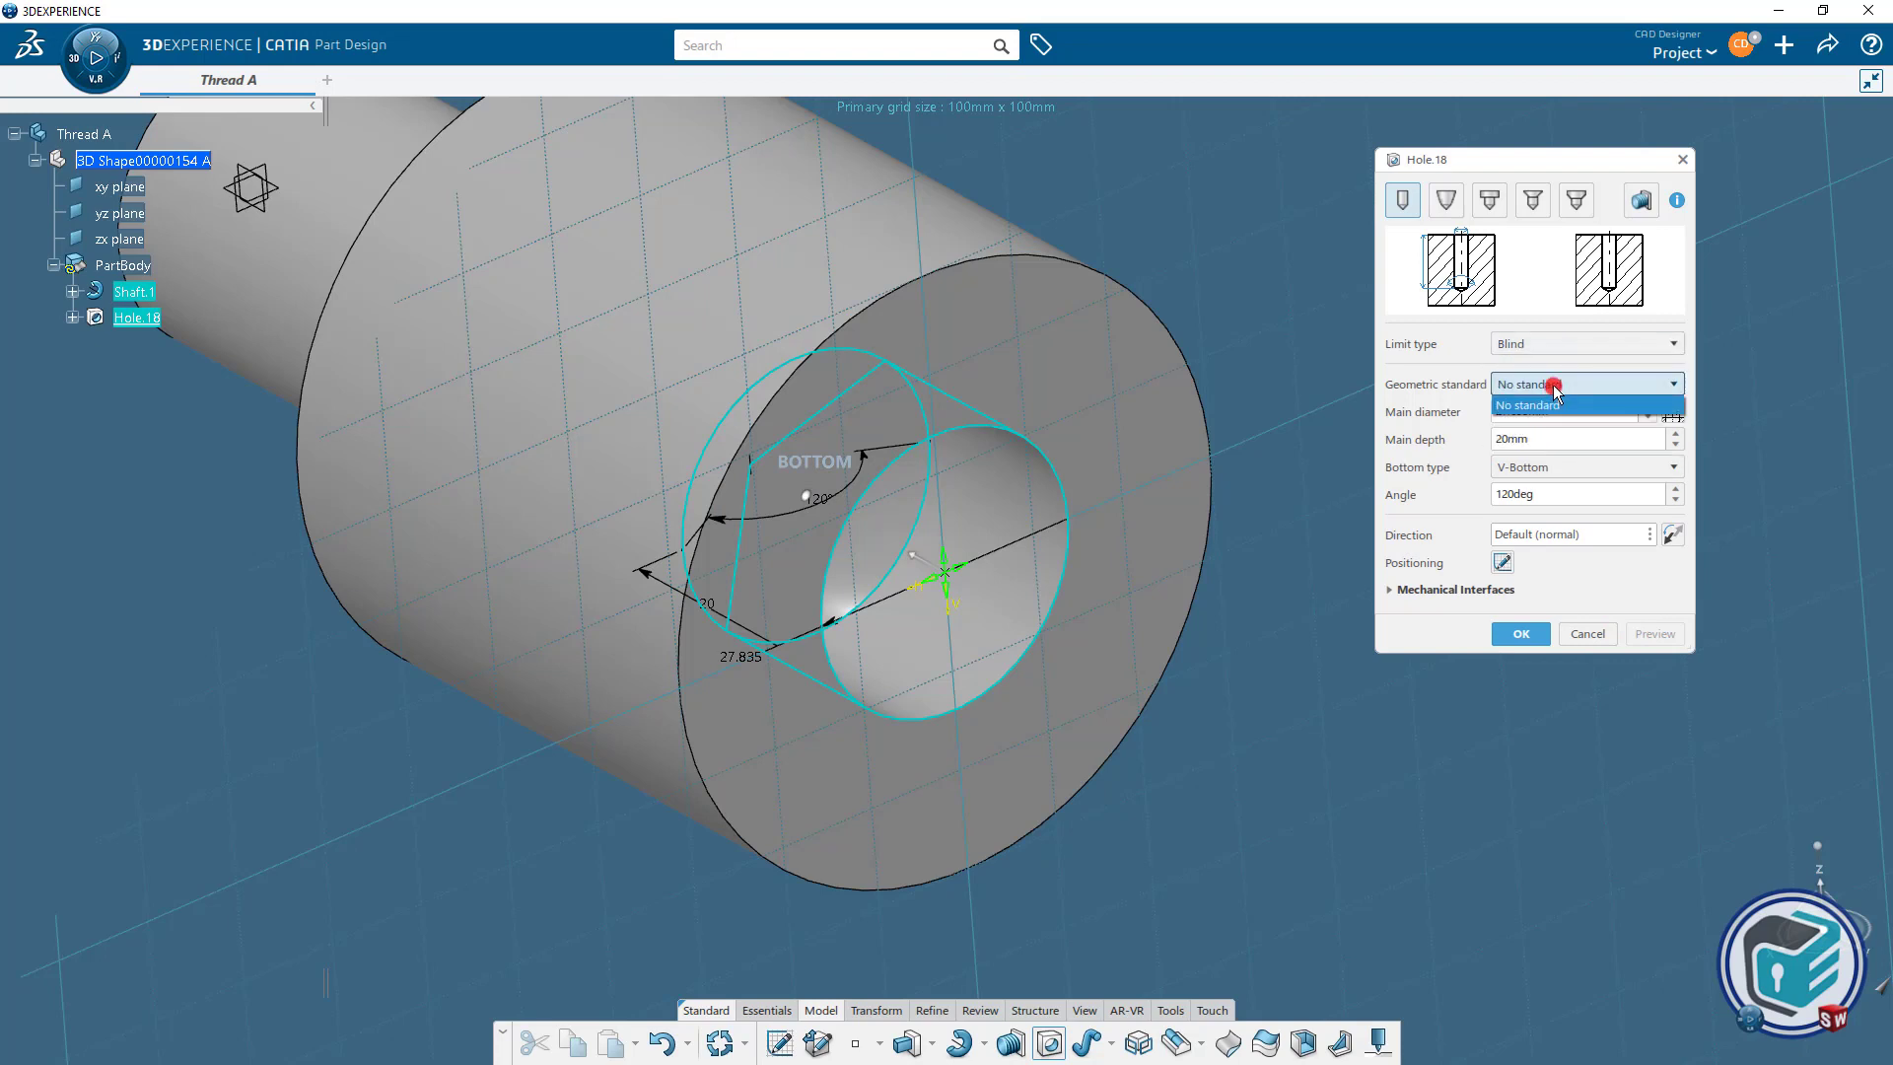
pyautogui.click(1567, 404)
# Set the hole's main diameter to 34.835 mm and main depth to 31 mm, previewing the result.
pyautogui.click(1647, 405)
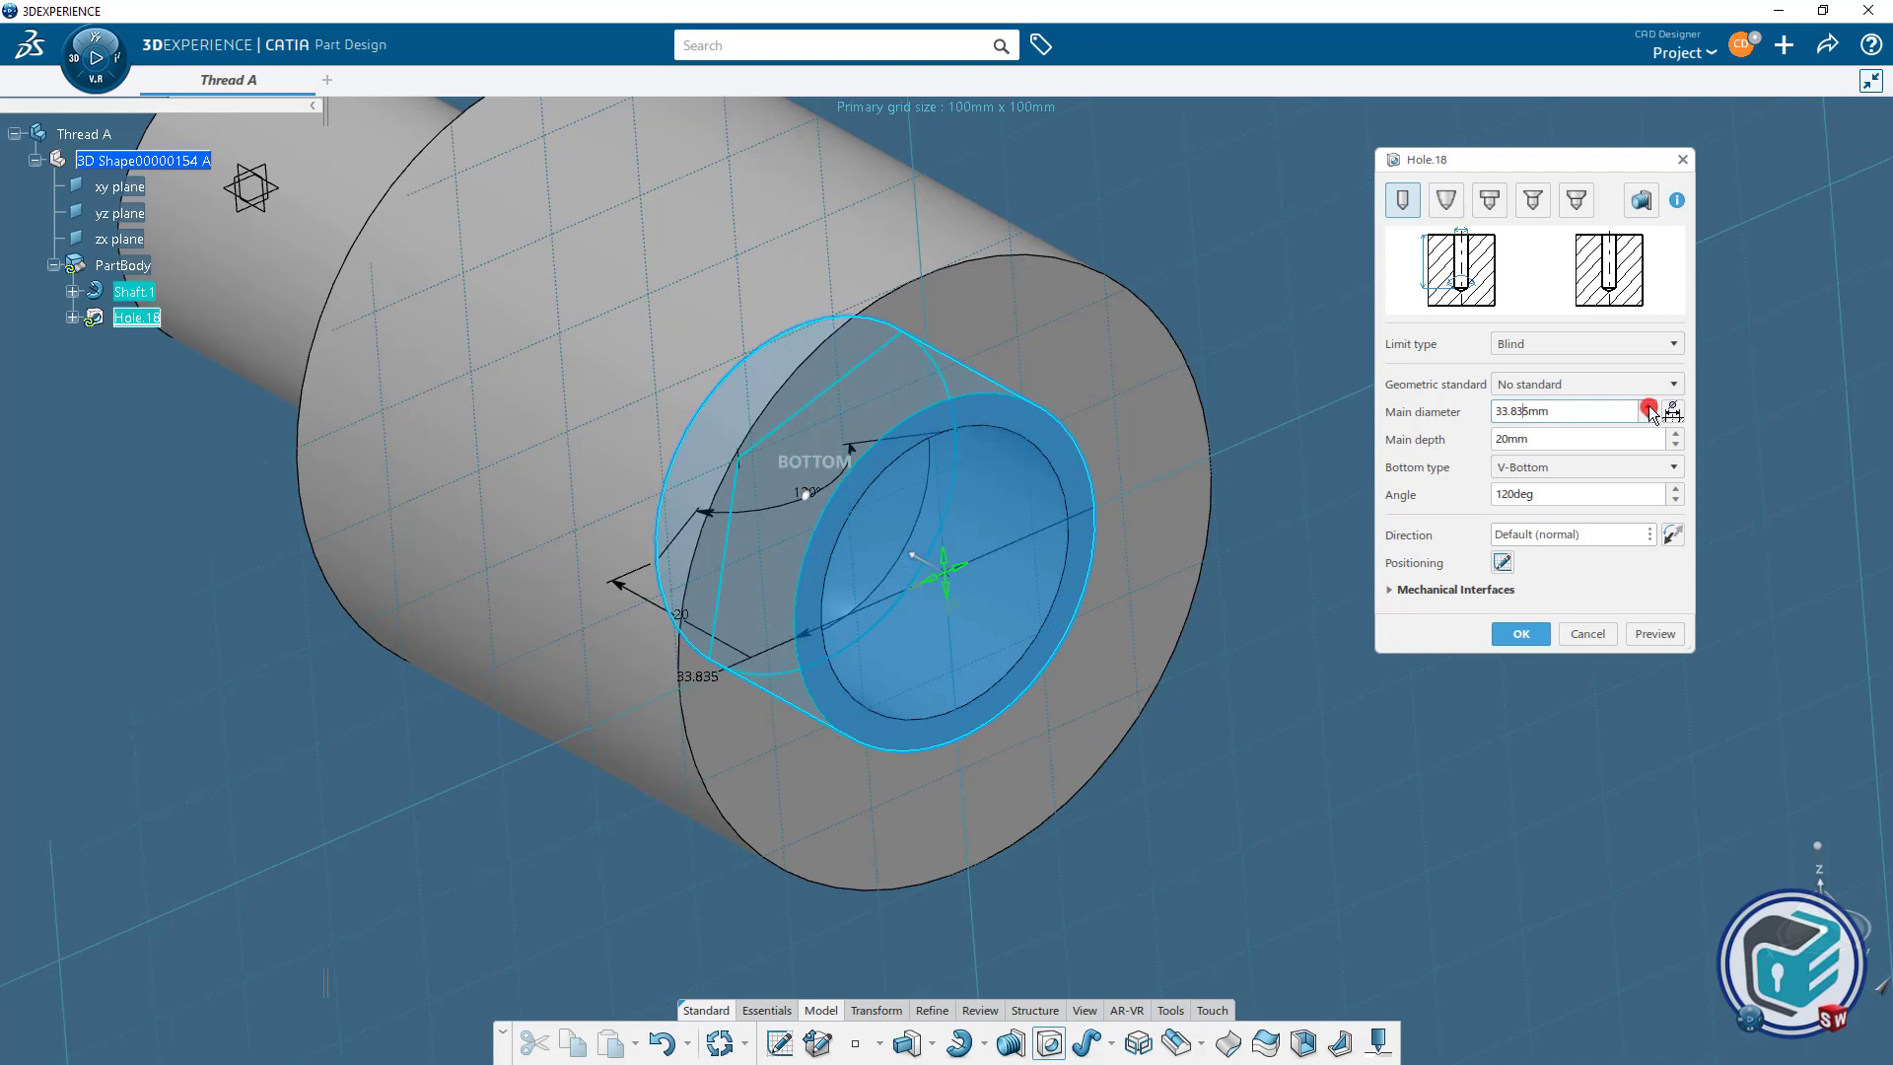
pyautogui.click(1666, 634)
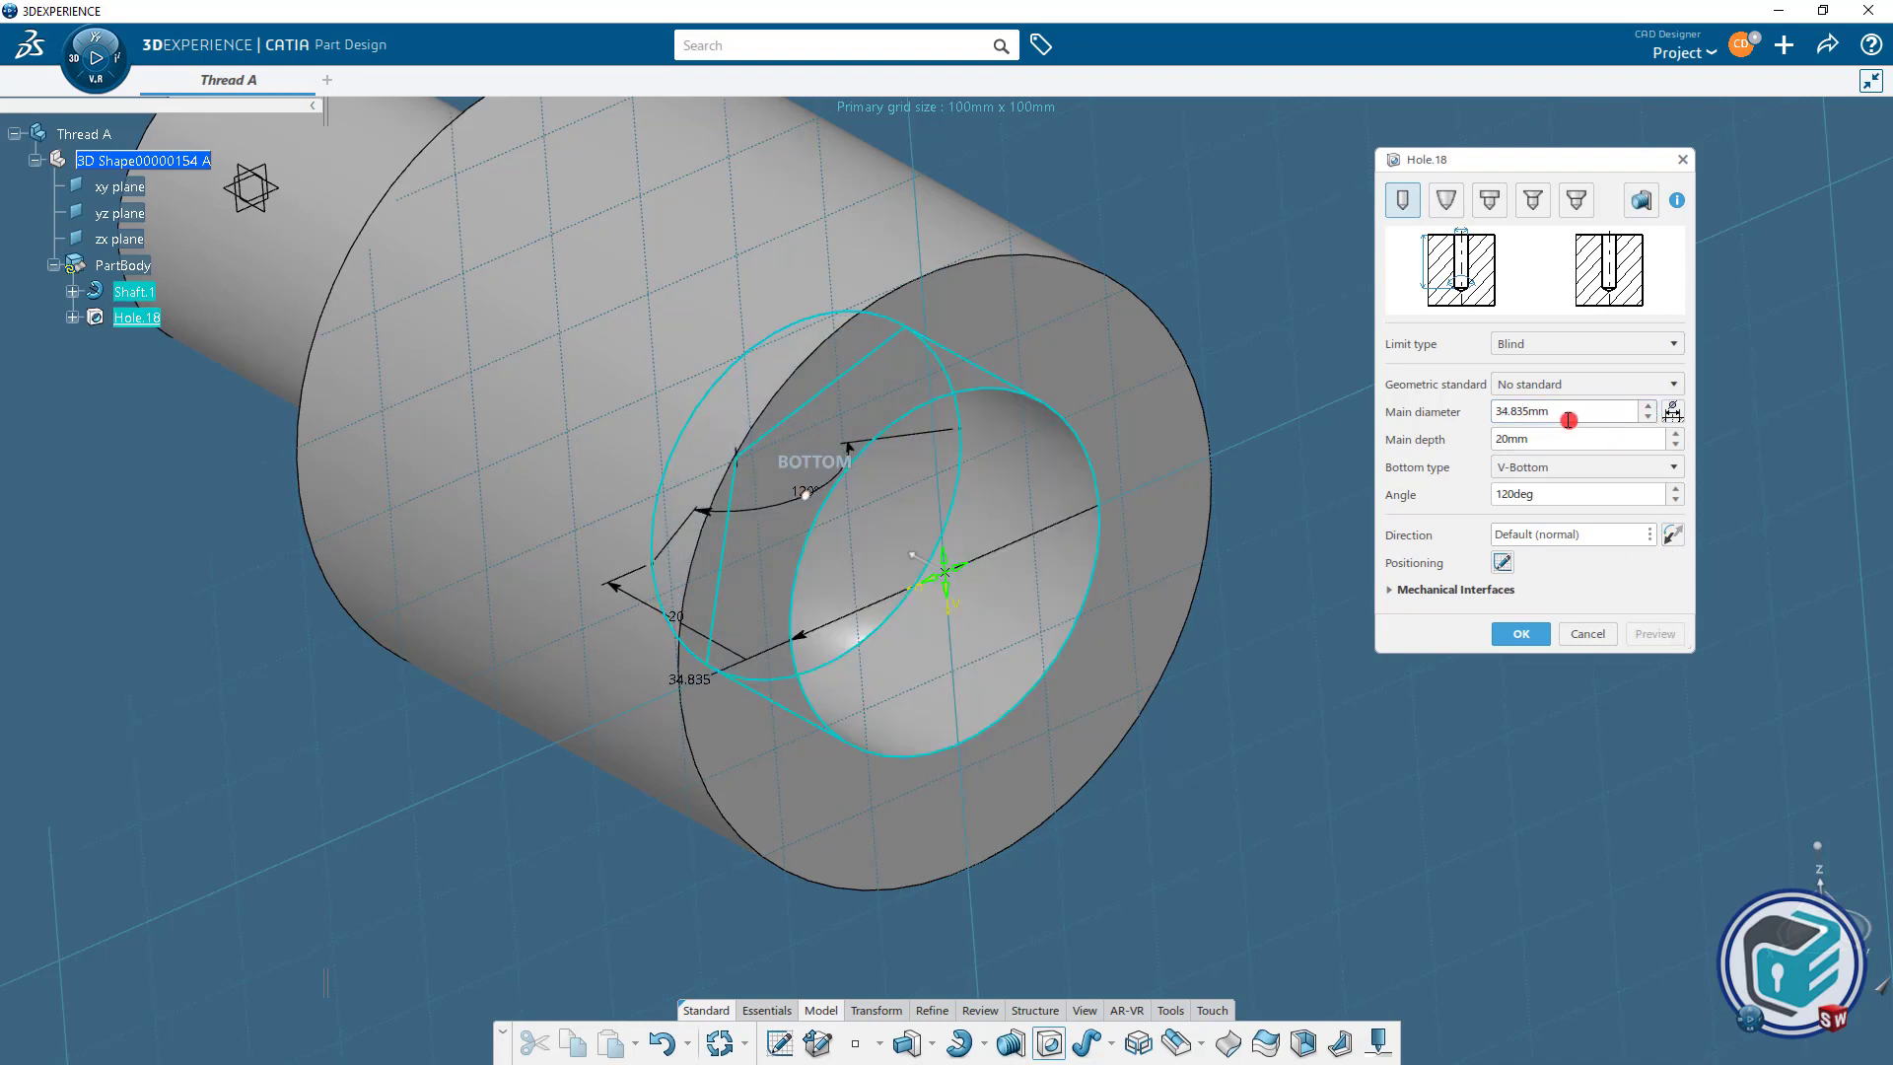
pyautogui.click(1671, 436)
pyautogui.click(1674, 435)
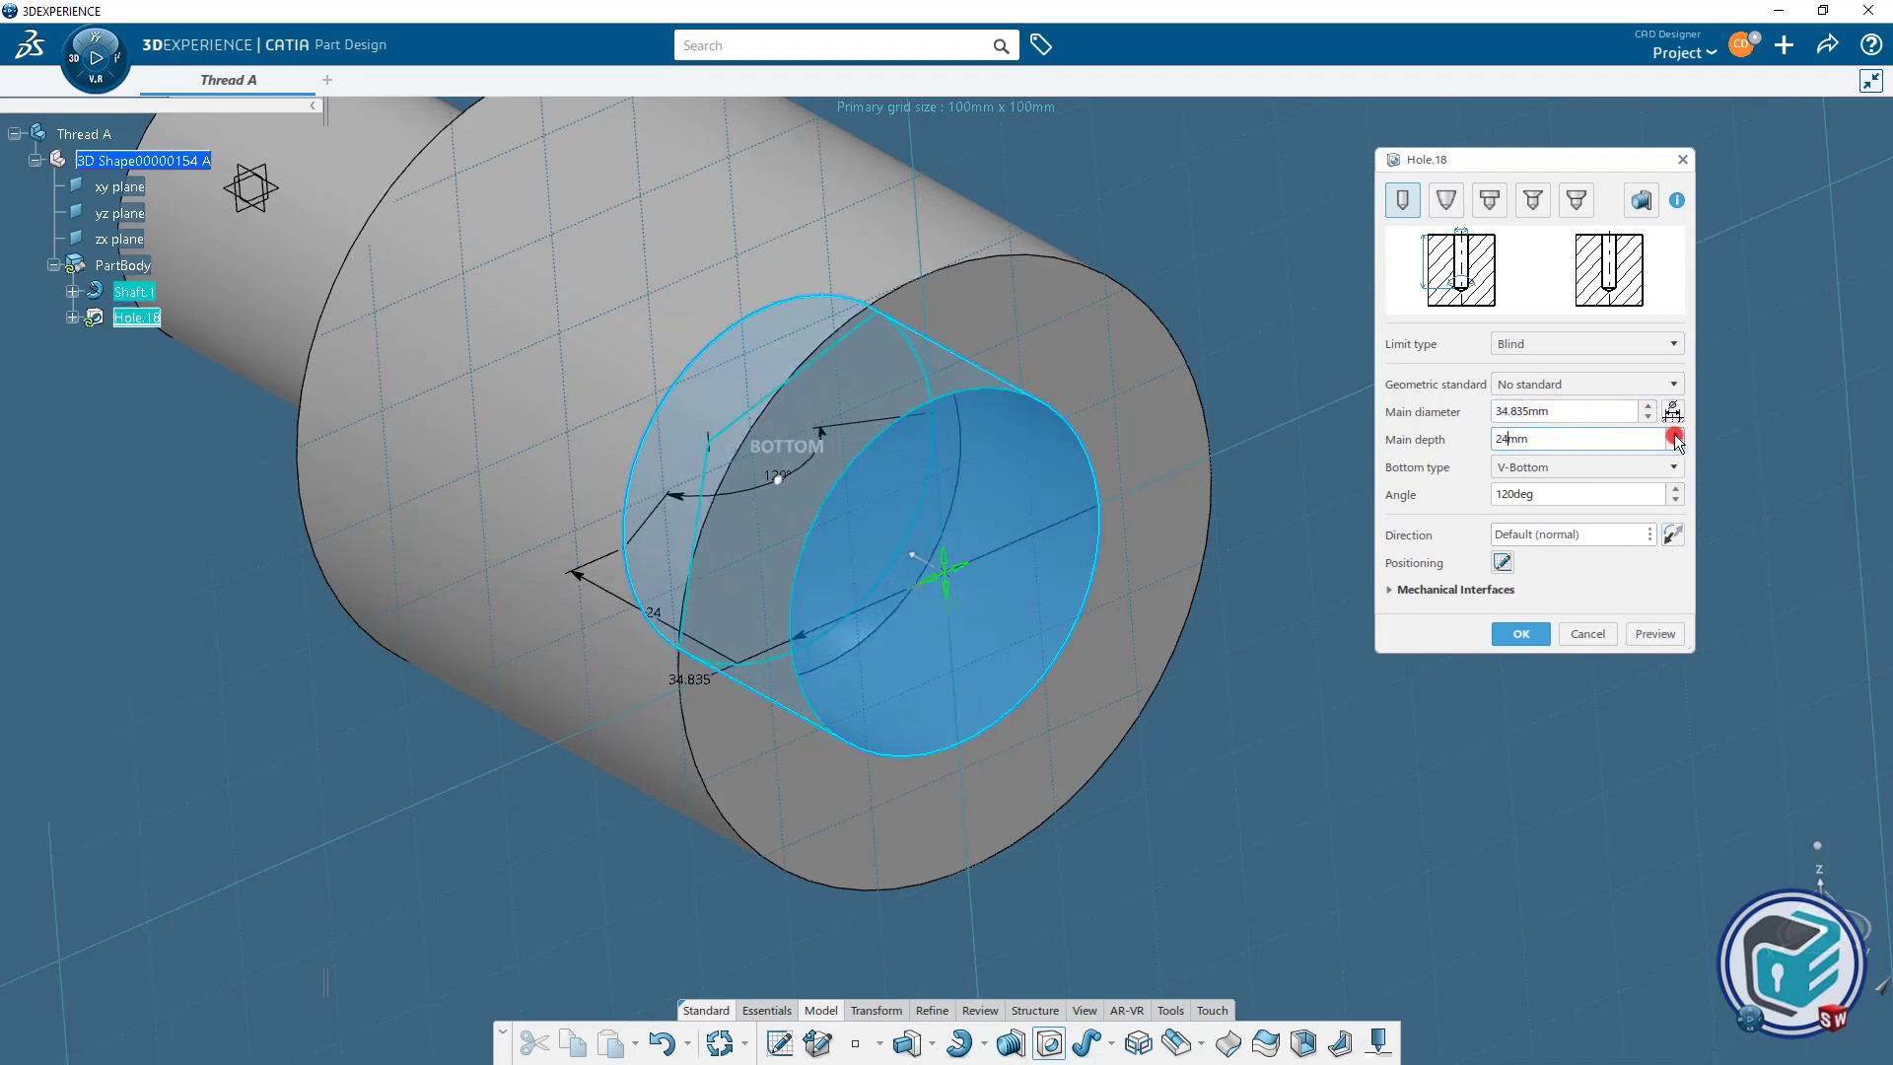
pyautogui.click(1663, 634)
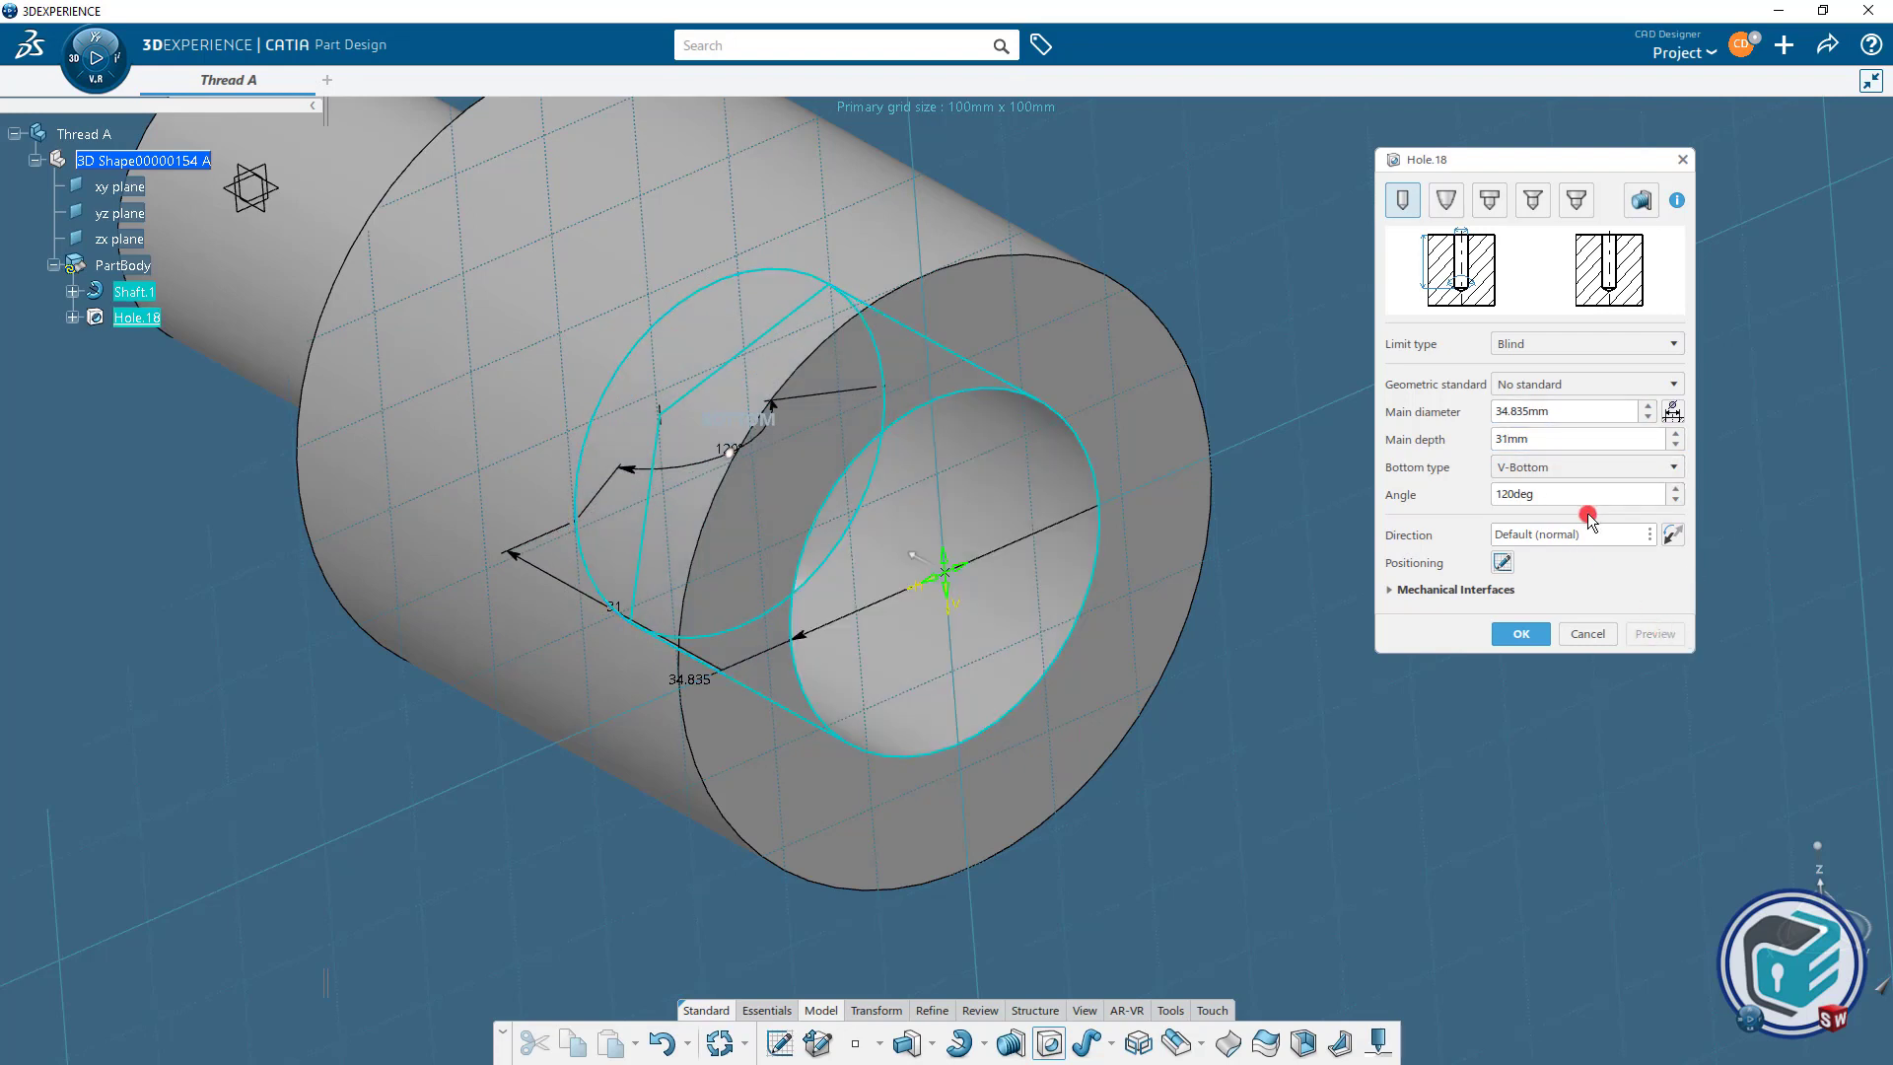
# Enable threading on the hole with the Metric Thick Pitch standard and browse its thread descriptions.
pyautogui.click(1640, 202)
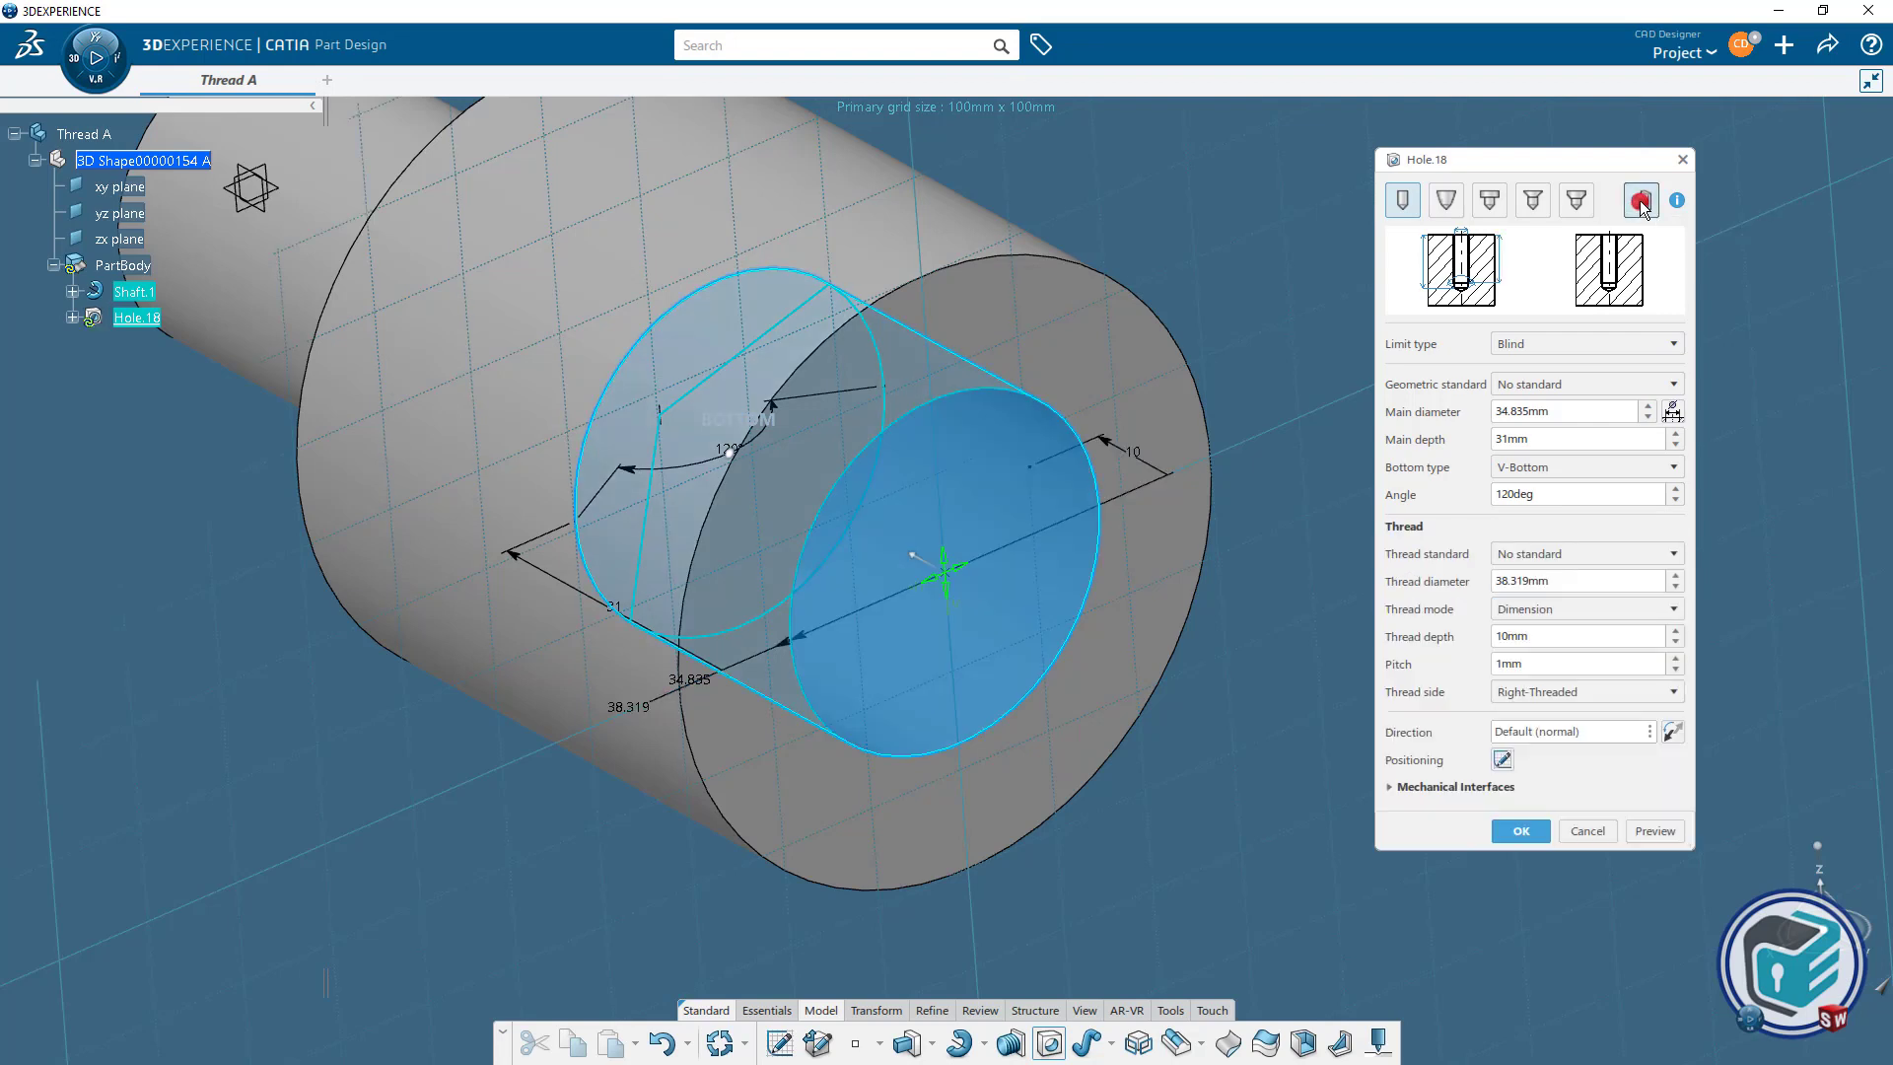
pyautogui.click(1546, 553)
pyautogui.click(1543, 574)
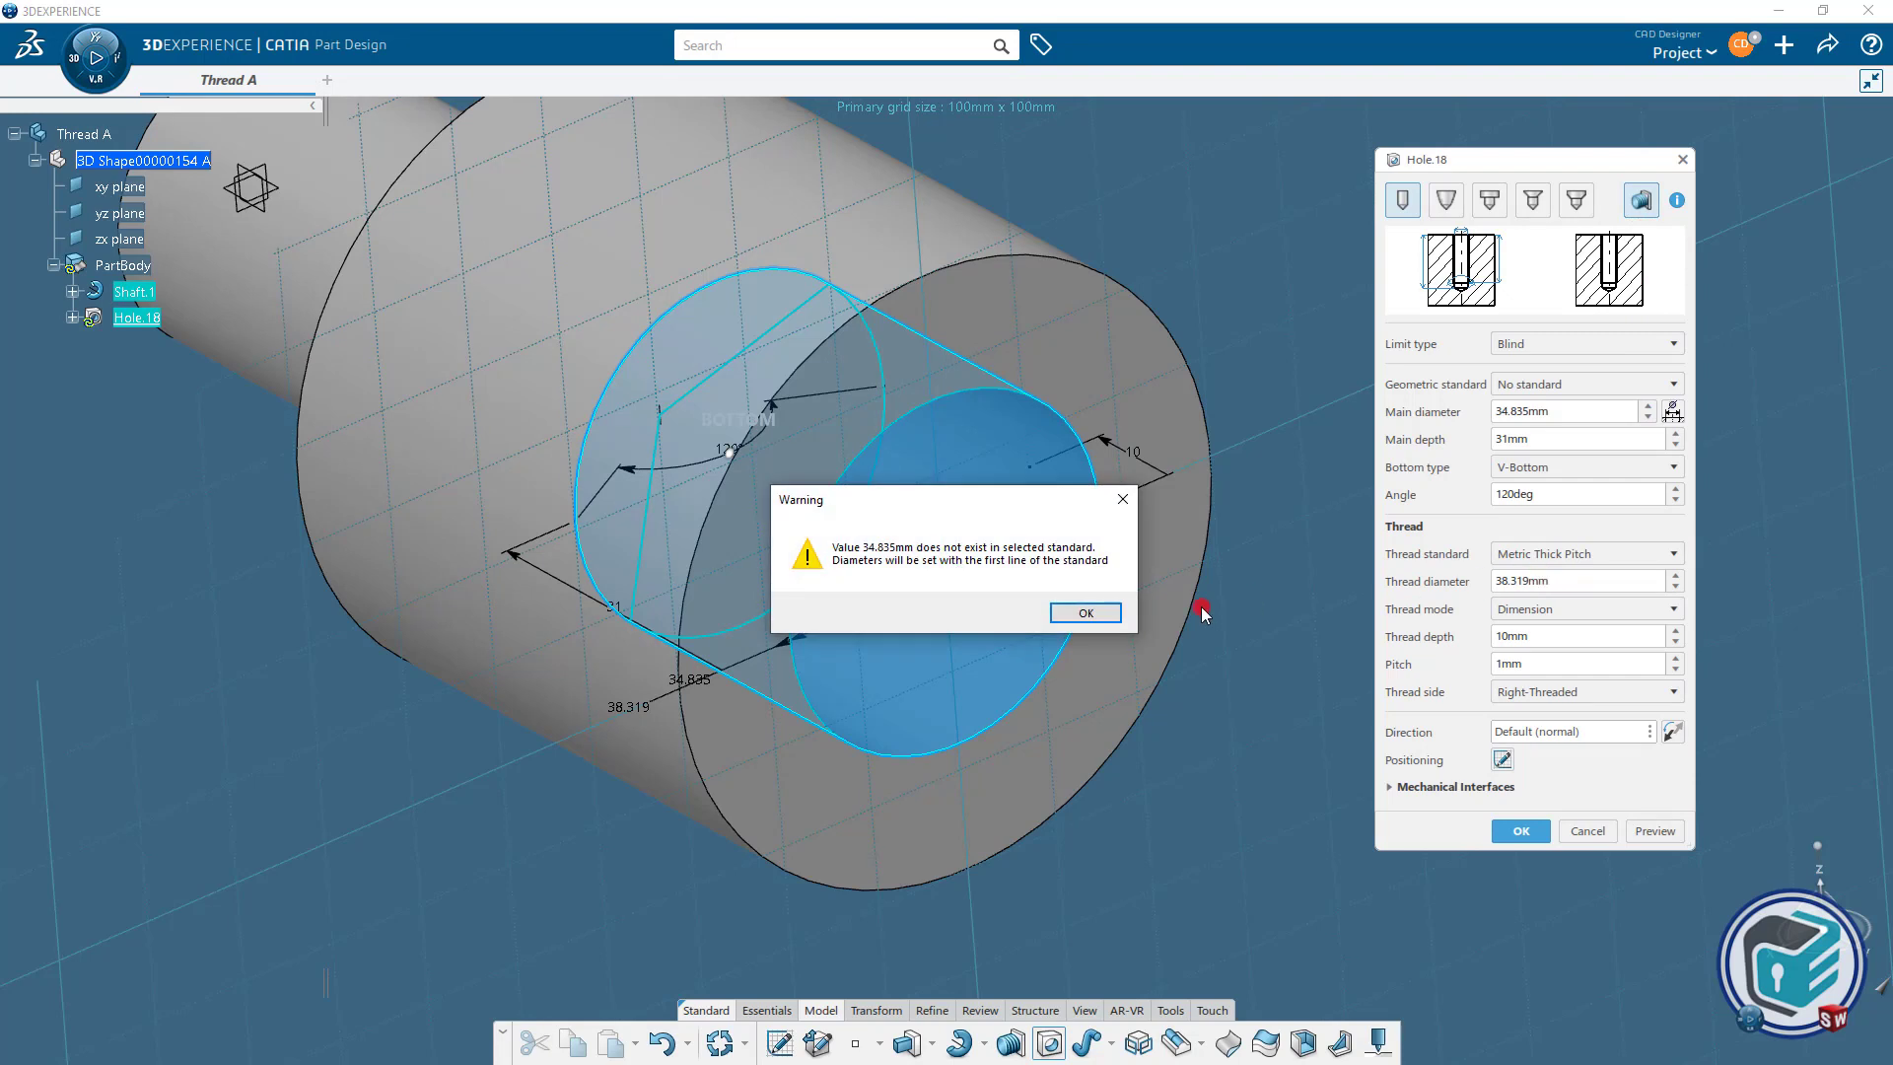
pyautogui.click(1085, 613)
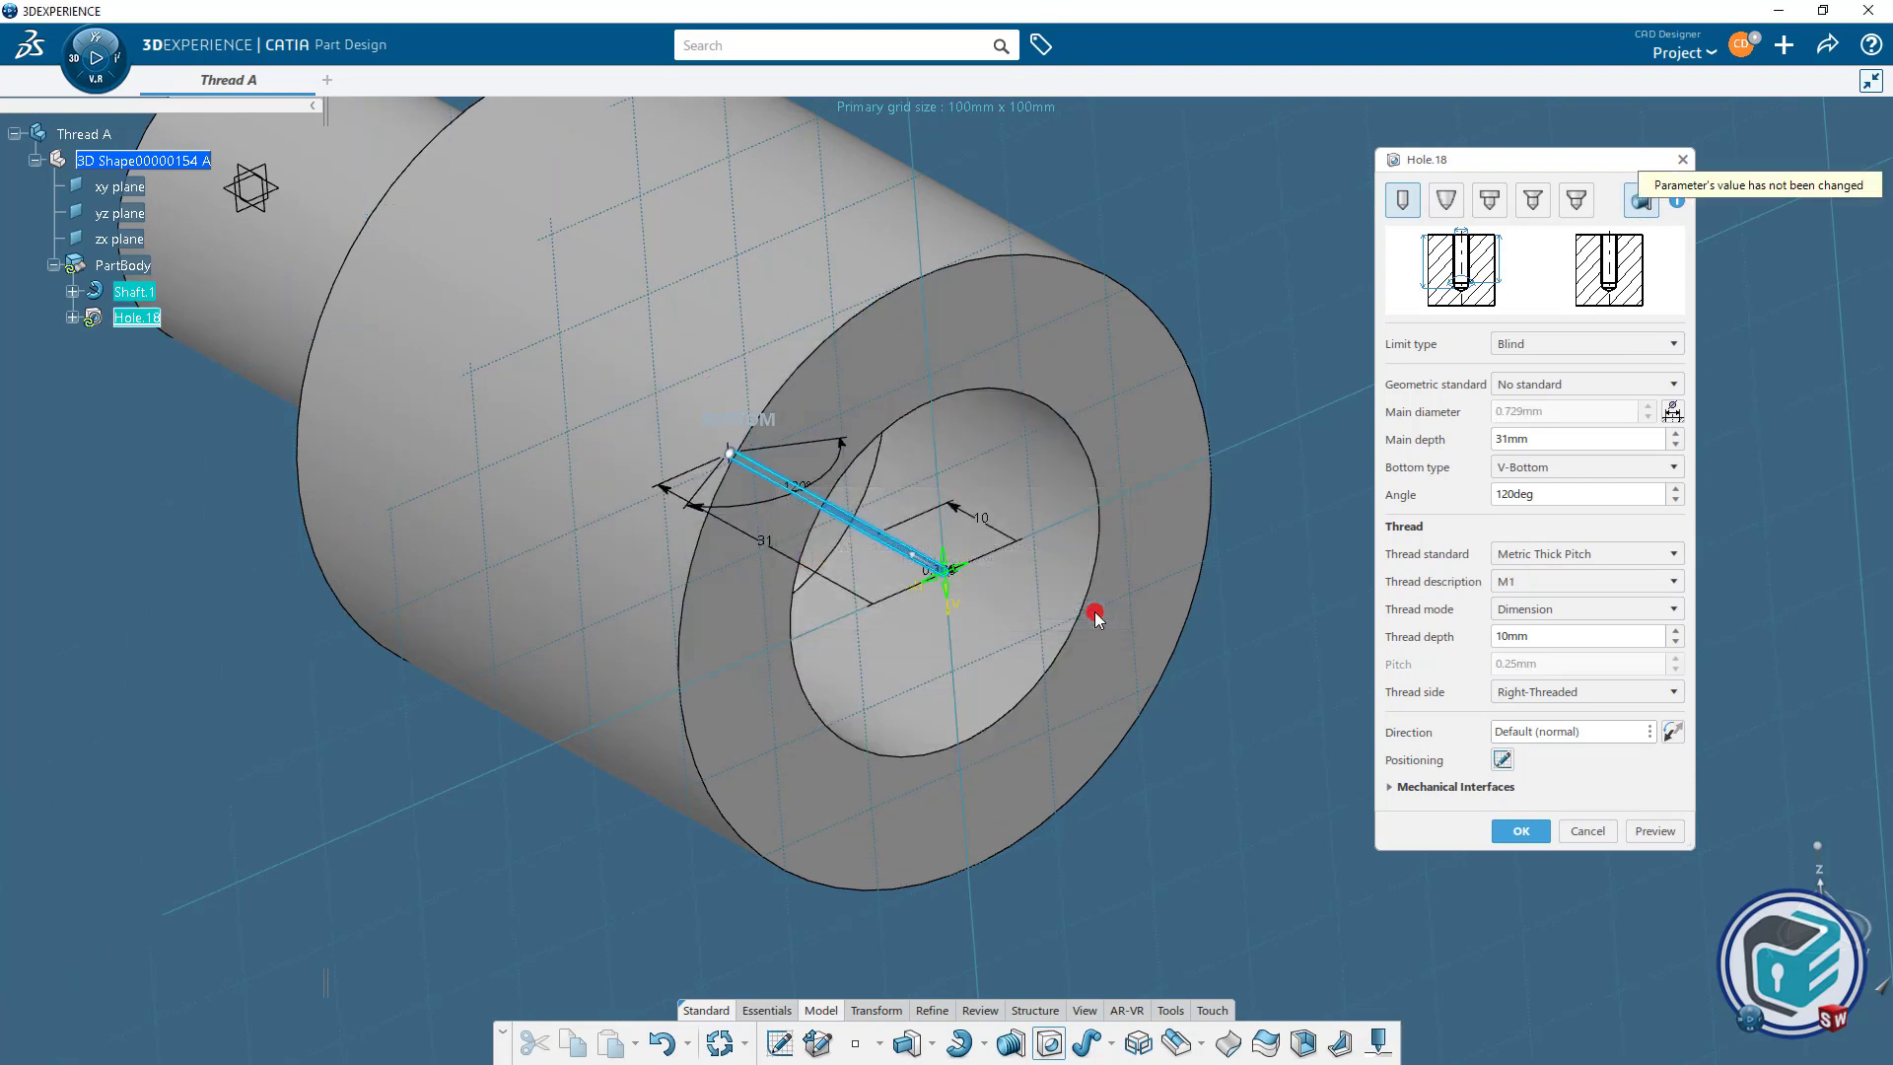
pyautogui.click(1528, 582)
pyautogui.moveTo(1676, 625)
pyautogui.mouseDown()
pyautogui.moveTo(1678, 759)
pyautogui.moveTo(1667, 605)
pyautogui.mouseUp()
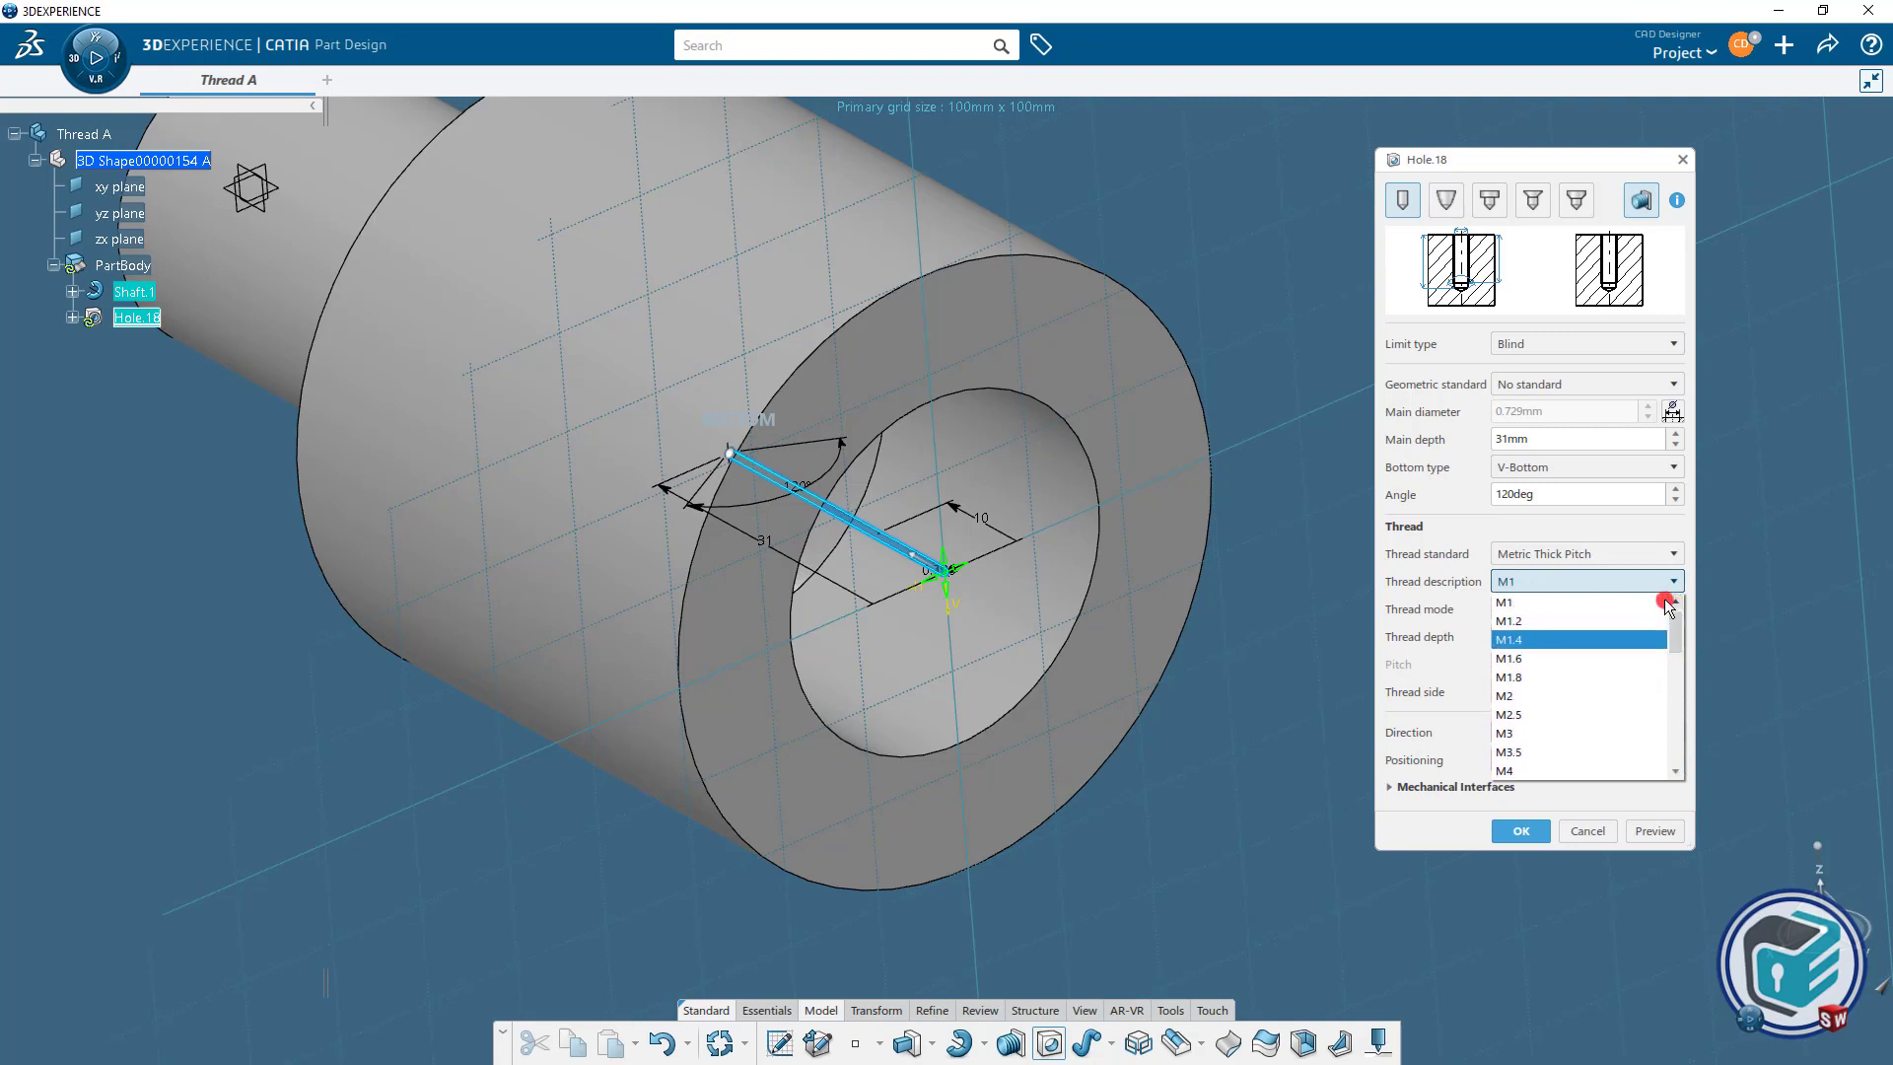
# Change the thread standard to Metric Thin Pitch and choose the M30x2 thread description.
pyautogui.click(1548, 553)
pyautogui.click(1548, 553)
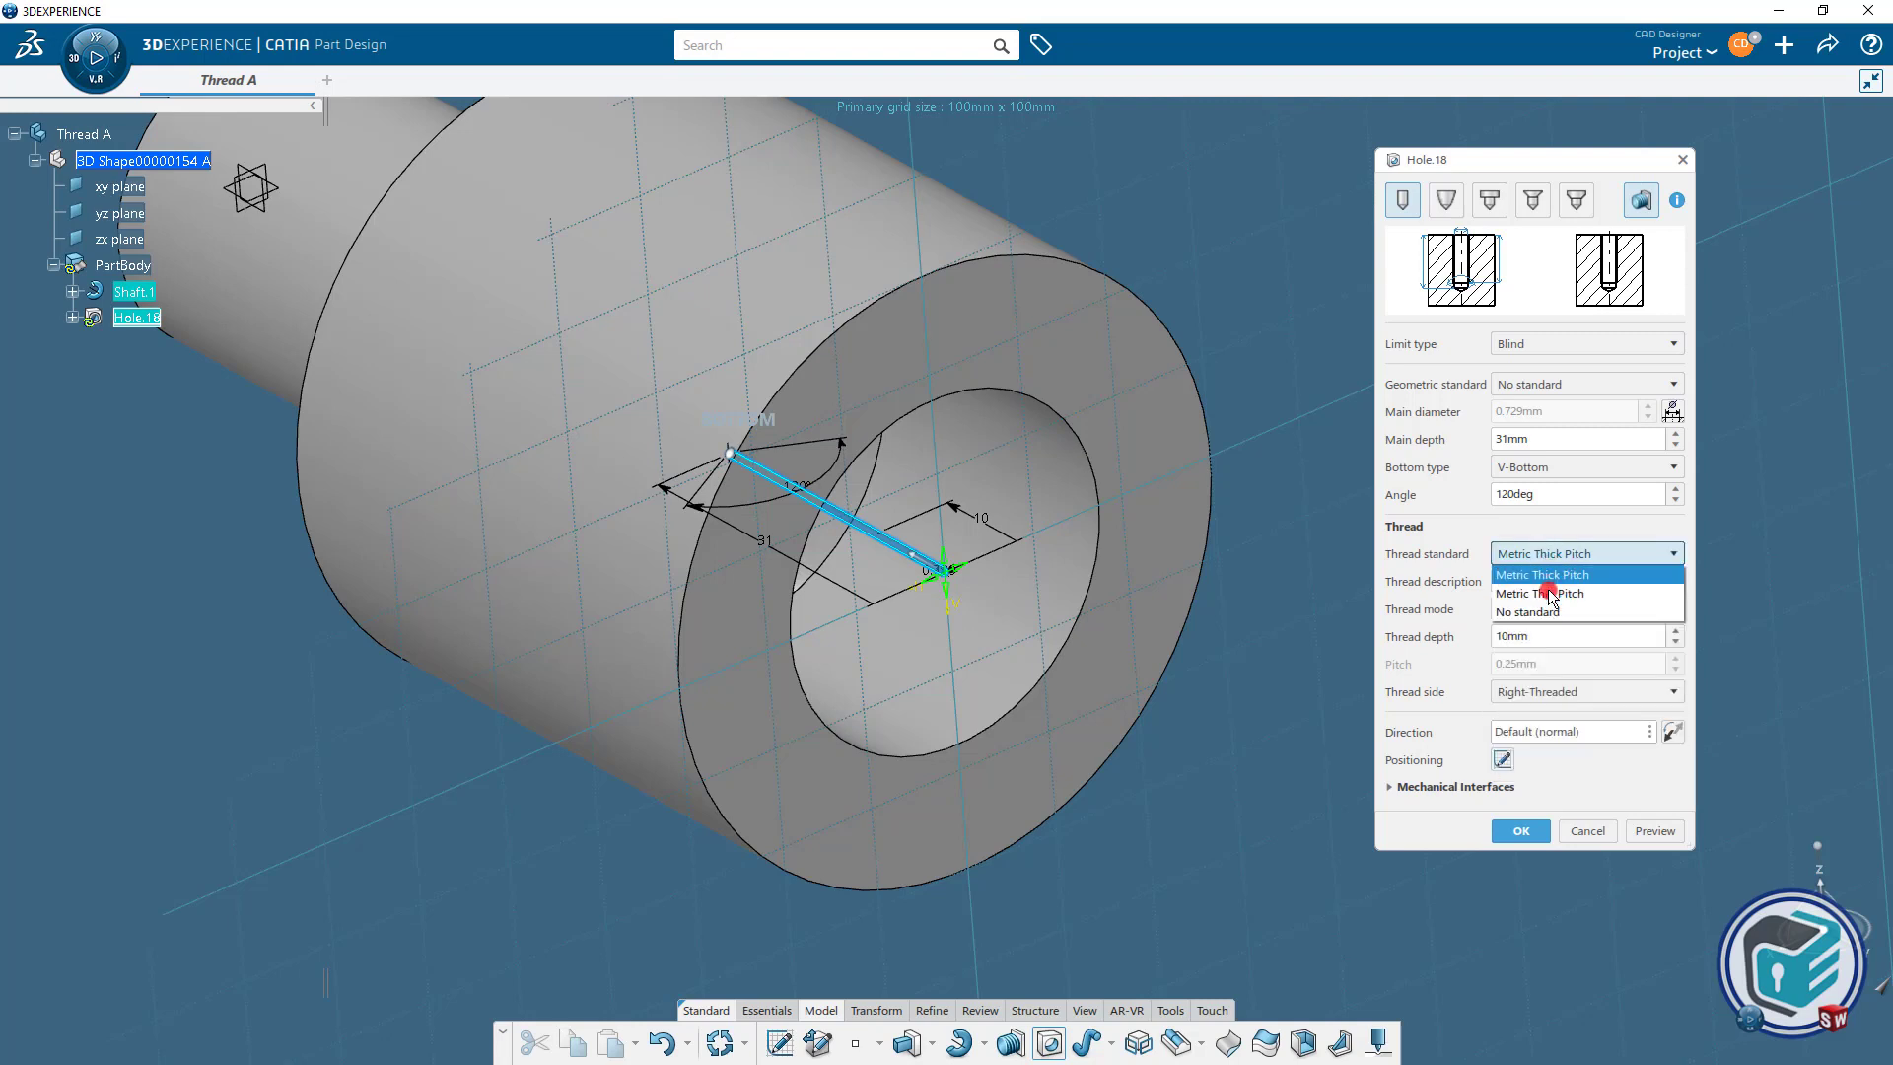
pyautogui.click(1550, 594)
pyautogui.click(1111, 613)
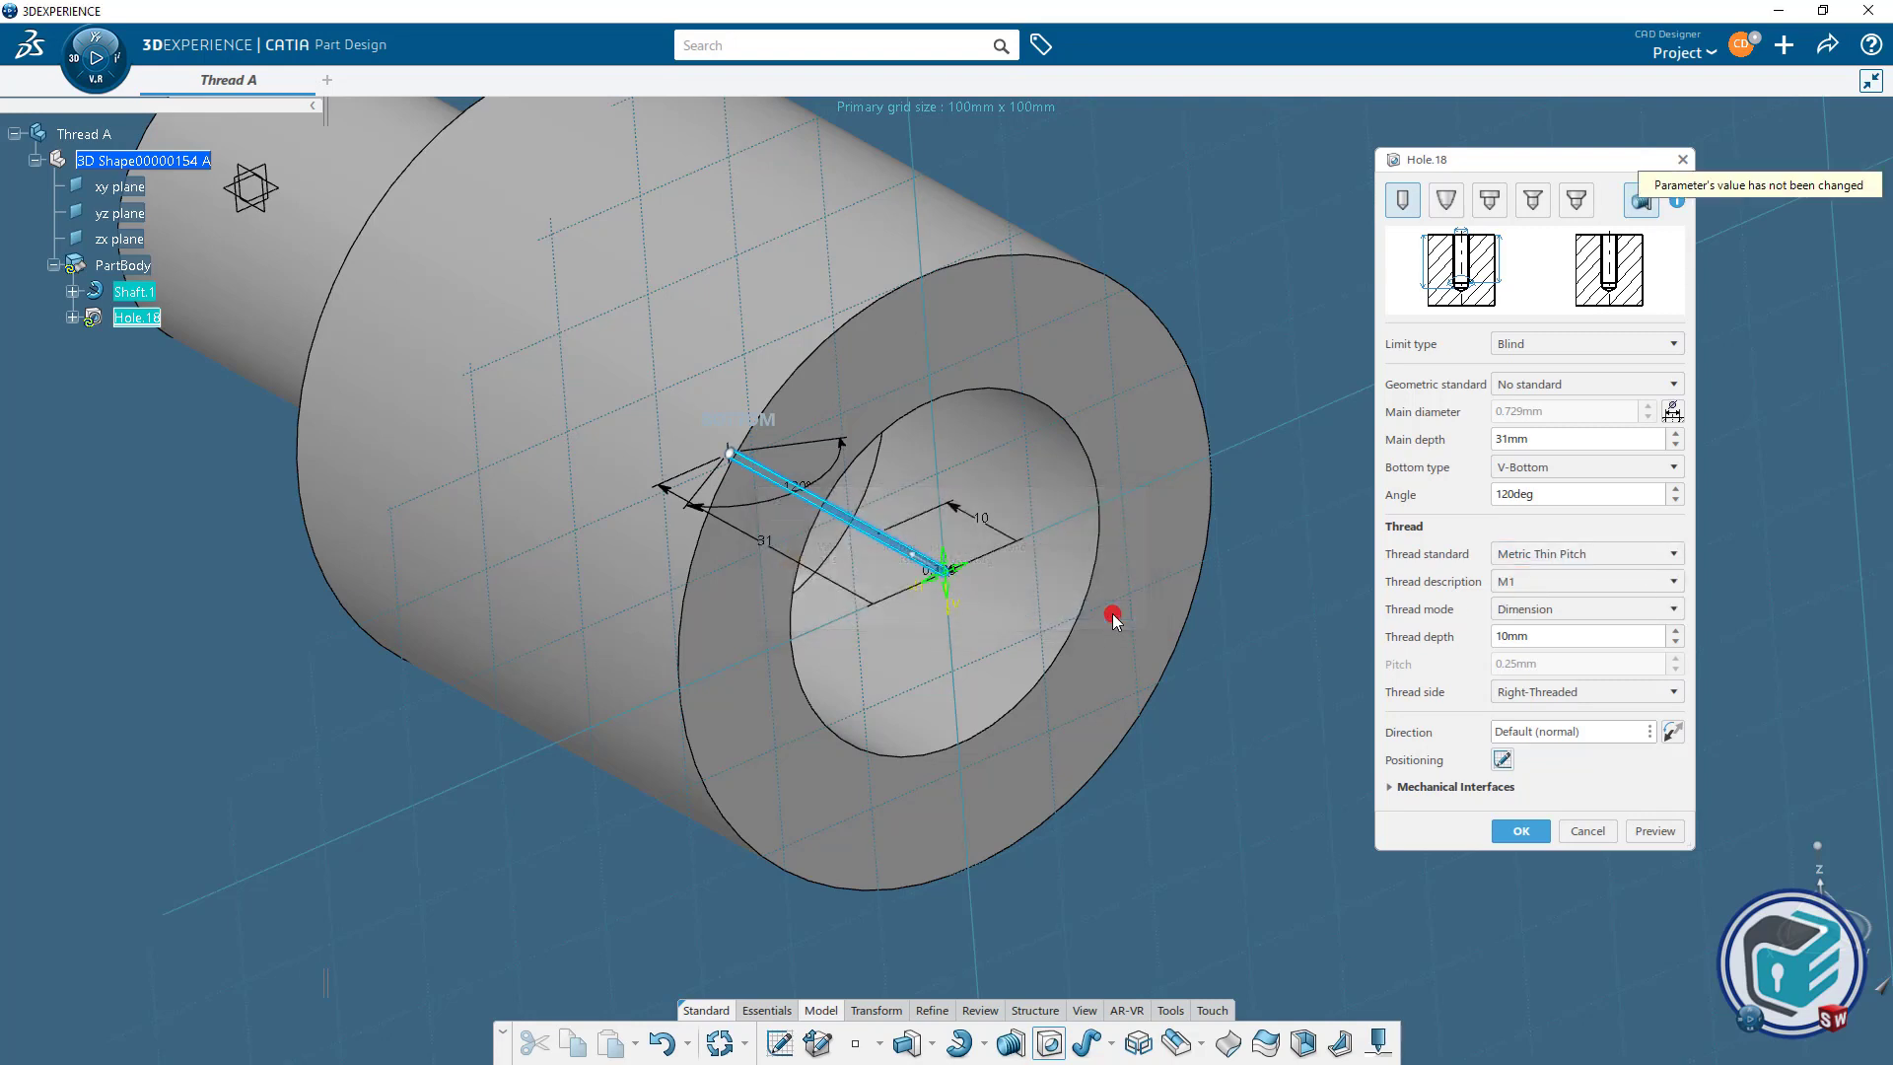
pyautogui.click(1568, 582)
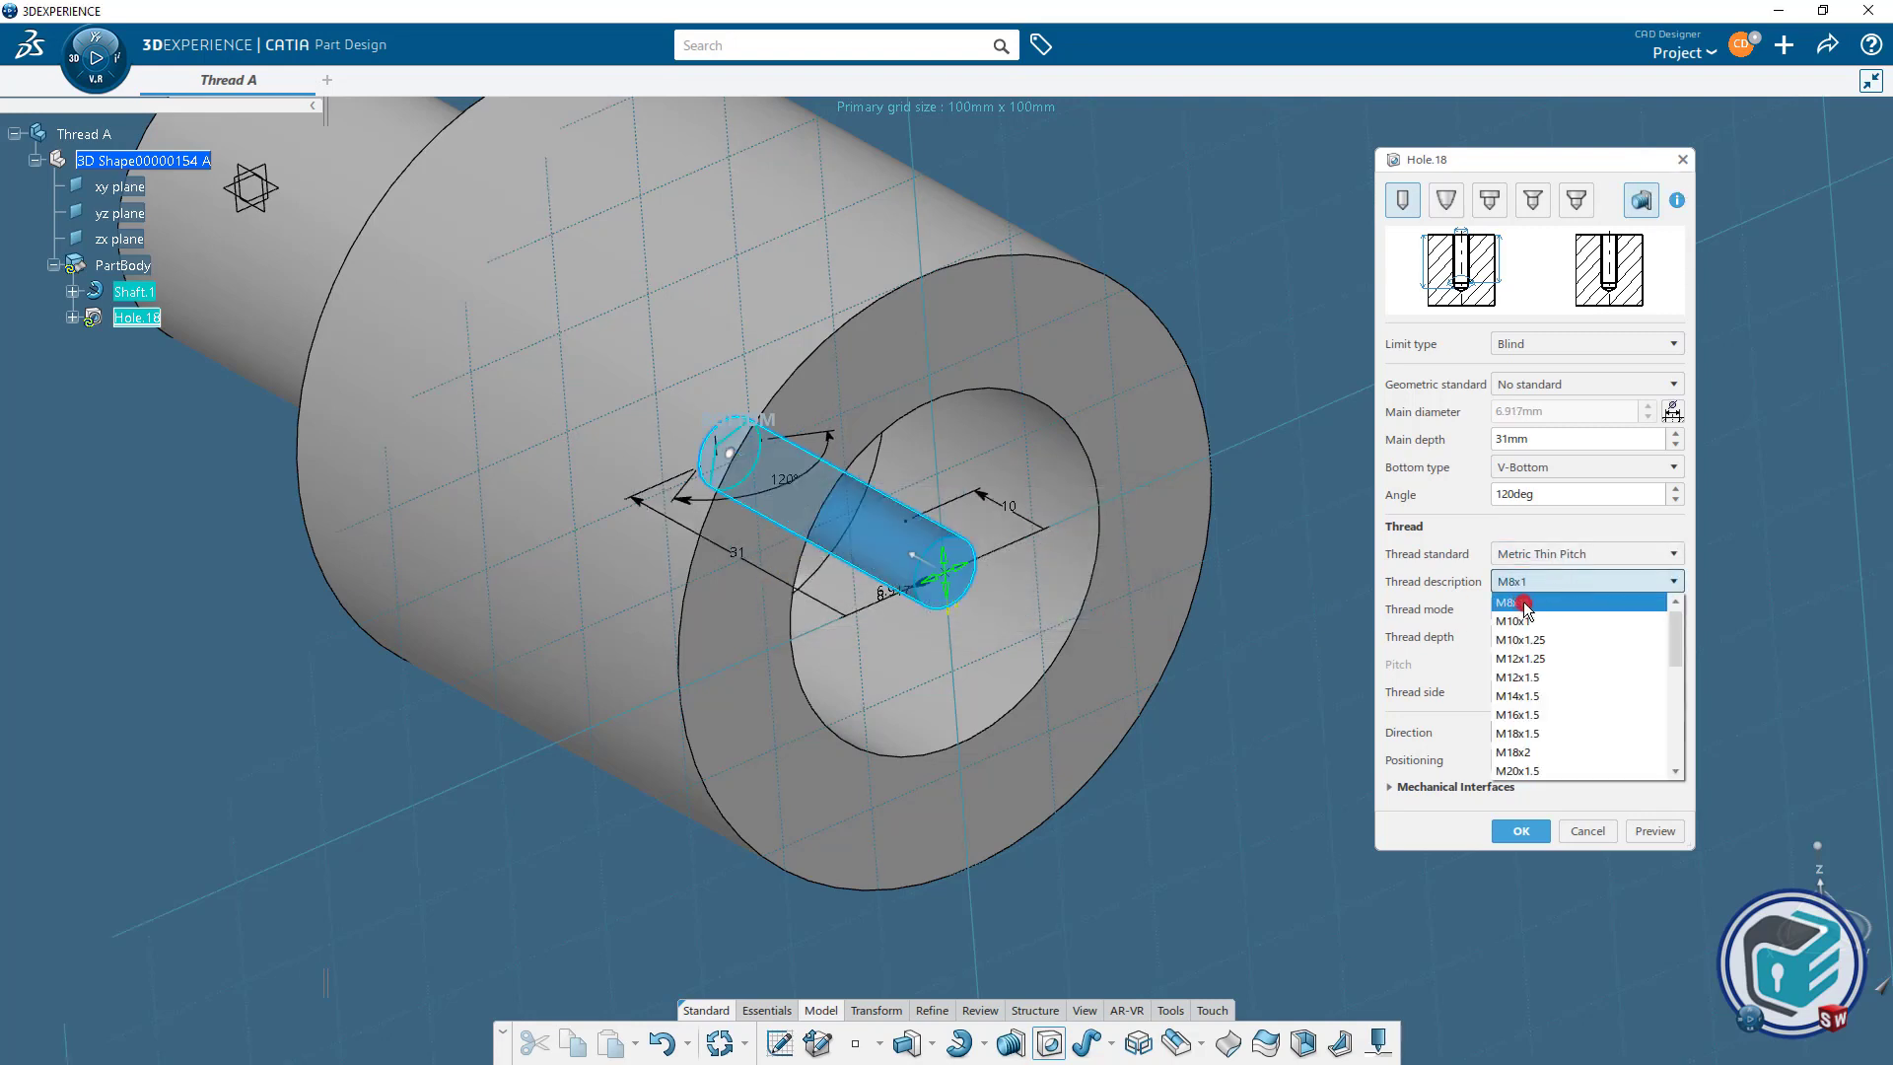
pyautogui.moveTo(1673, 626); pyautogui.dragTo(1637, 695)
pyautogui.click(1555, 700)
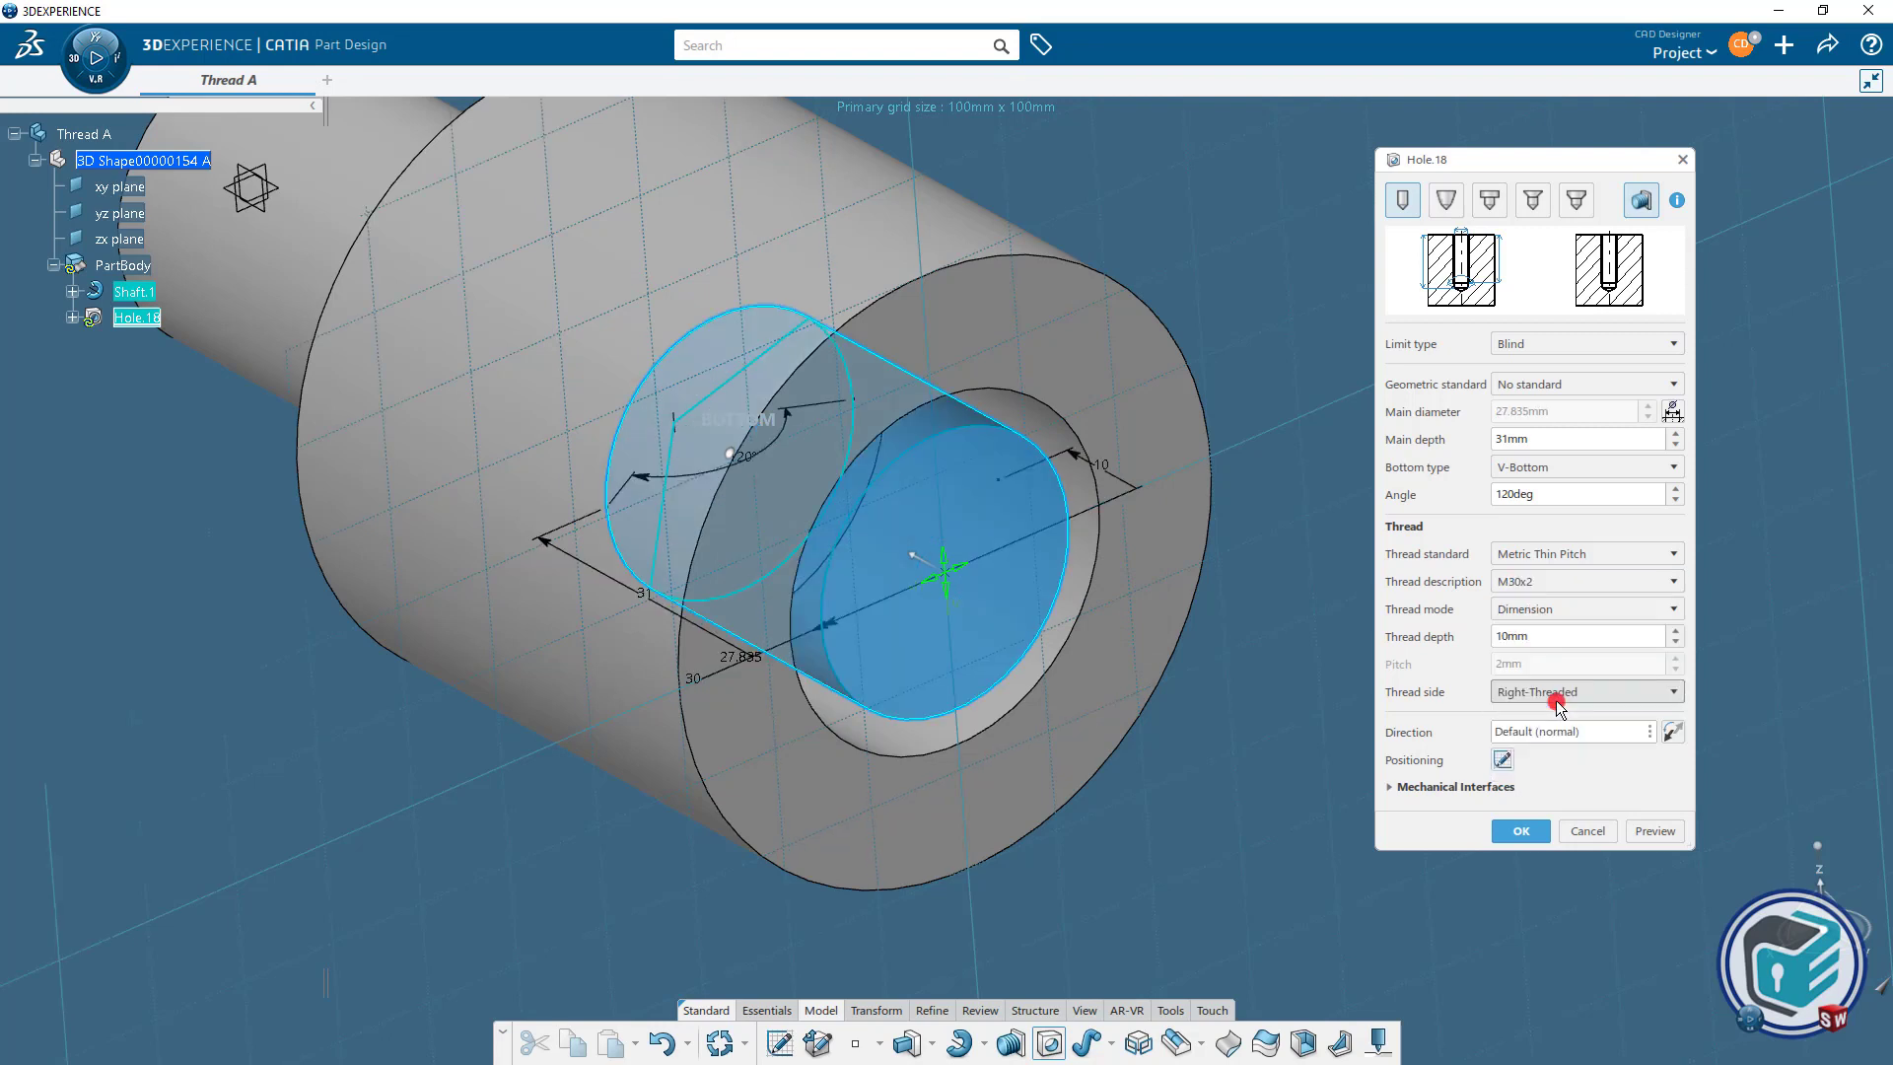
# Set the threaded hole's main depth to 40 mm.
pyautogui.click(1613, 443)
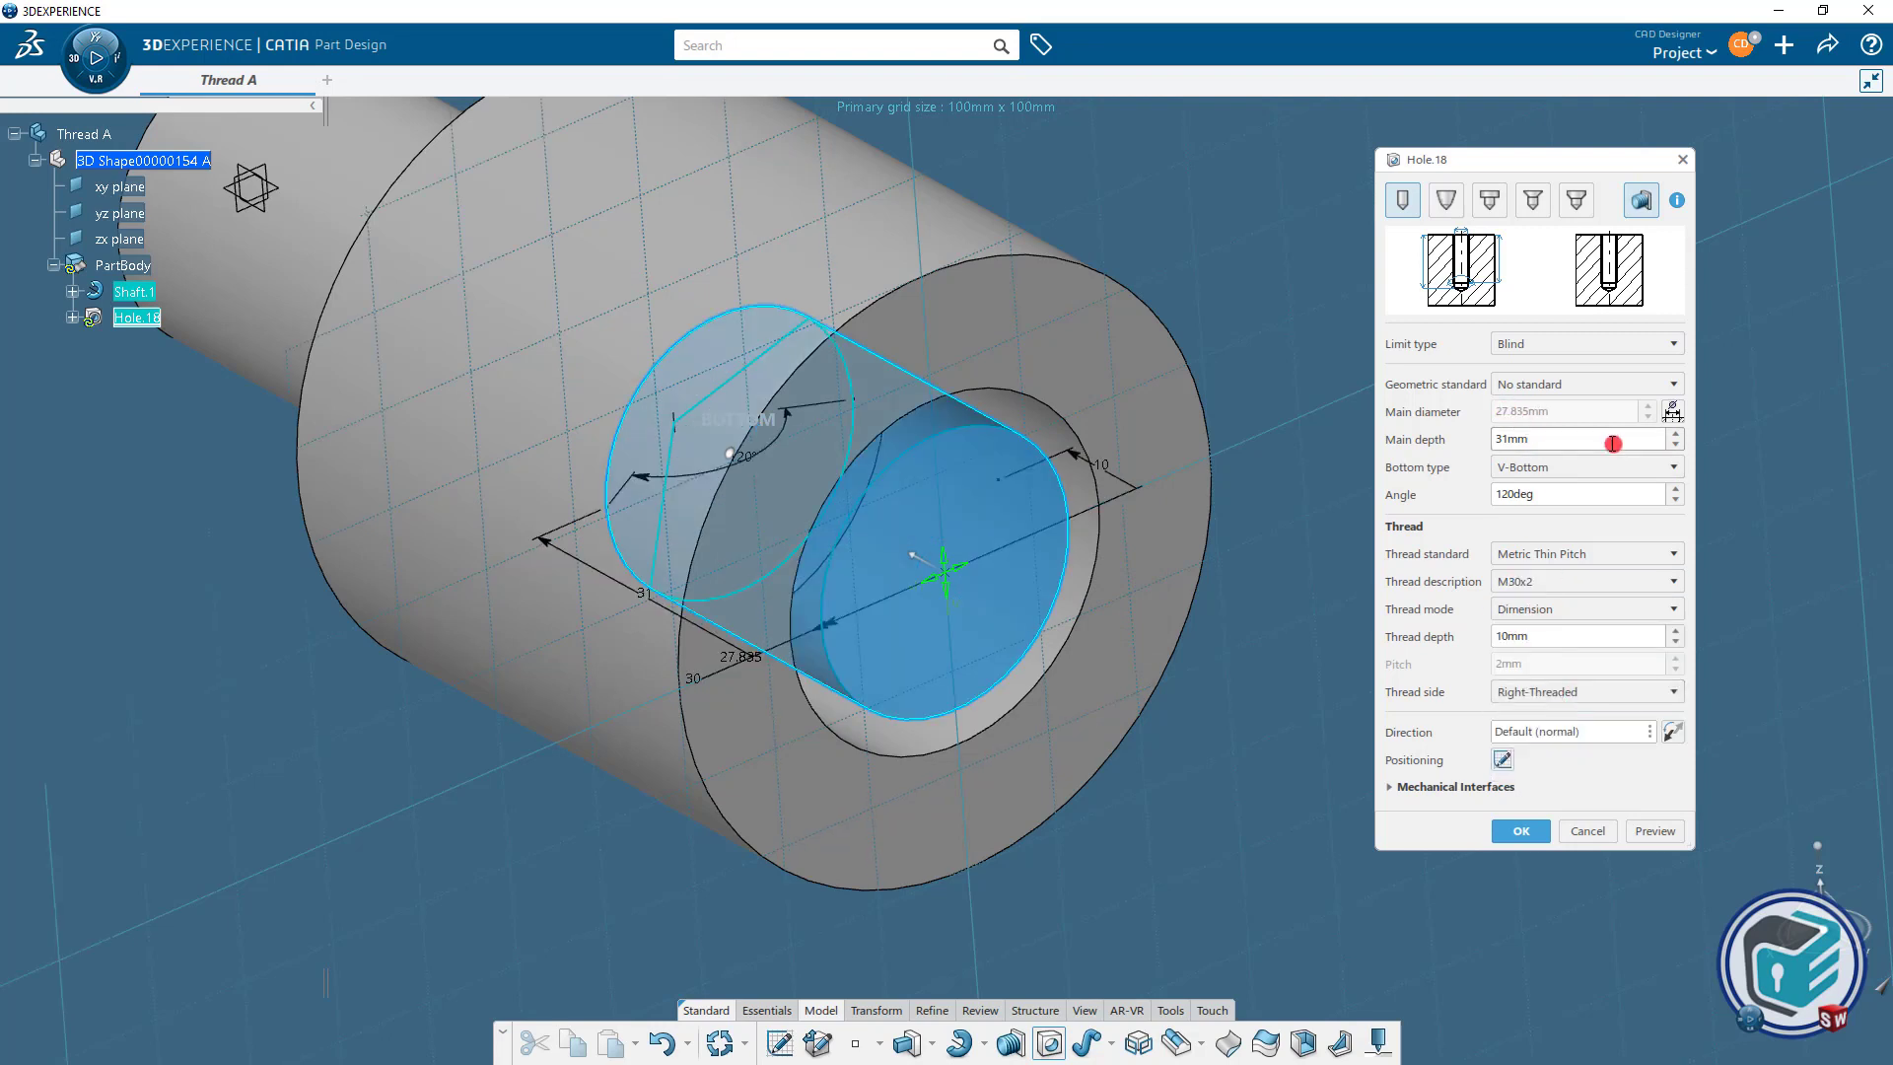
pyautogui.click(1673, 436)
pyautogui.moveTo(1557, 445); pyautogui.dragTo(1436, 447)
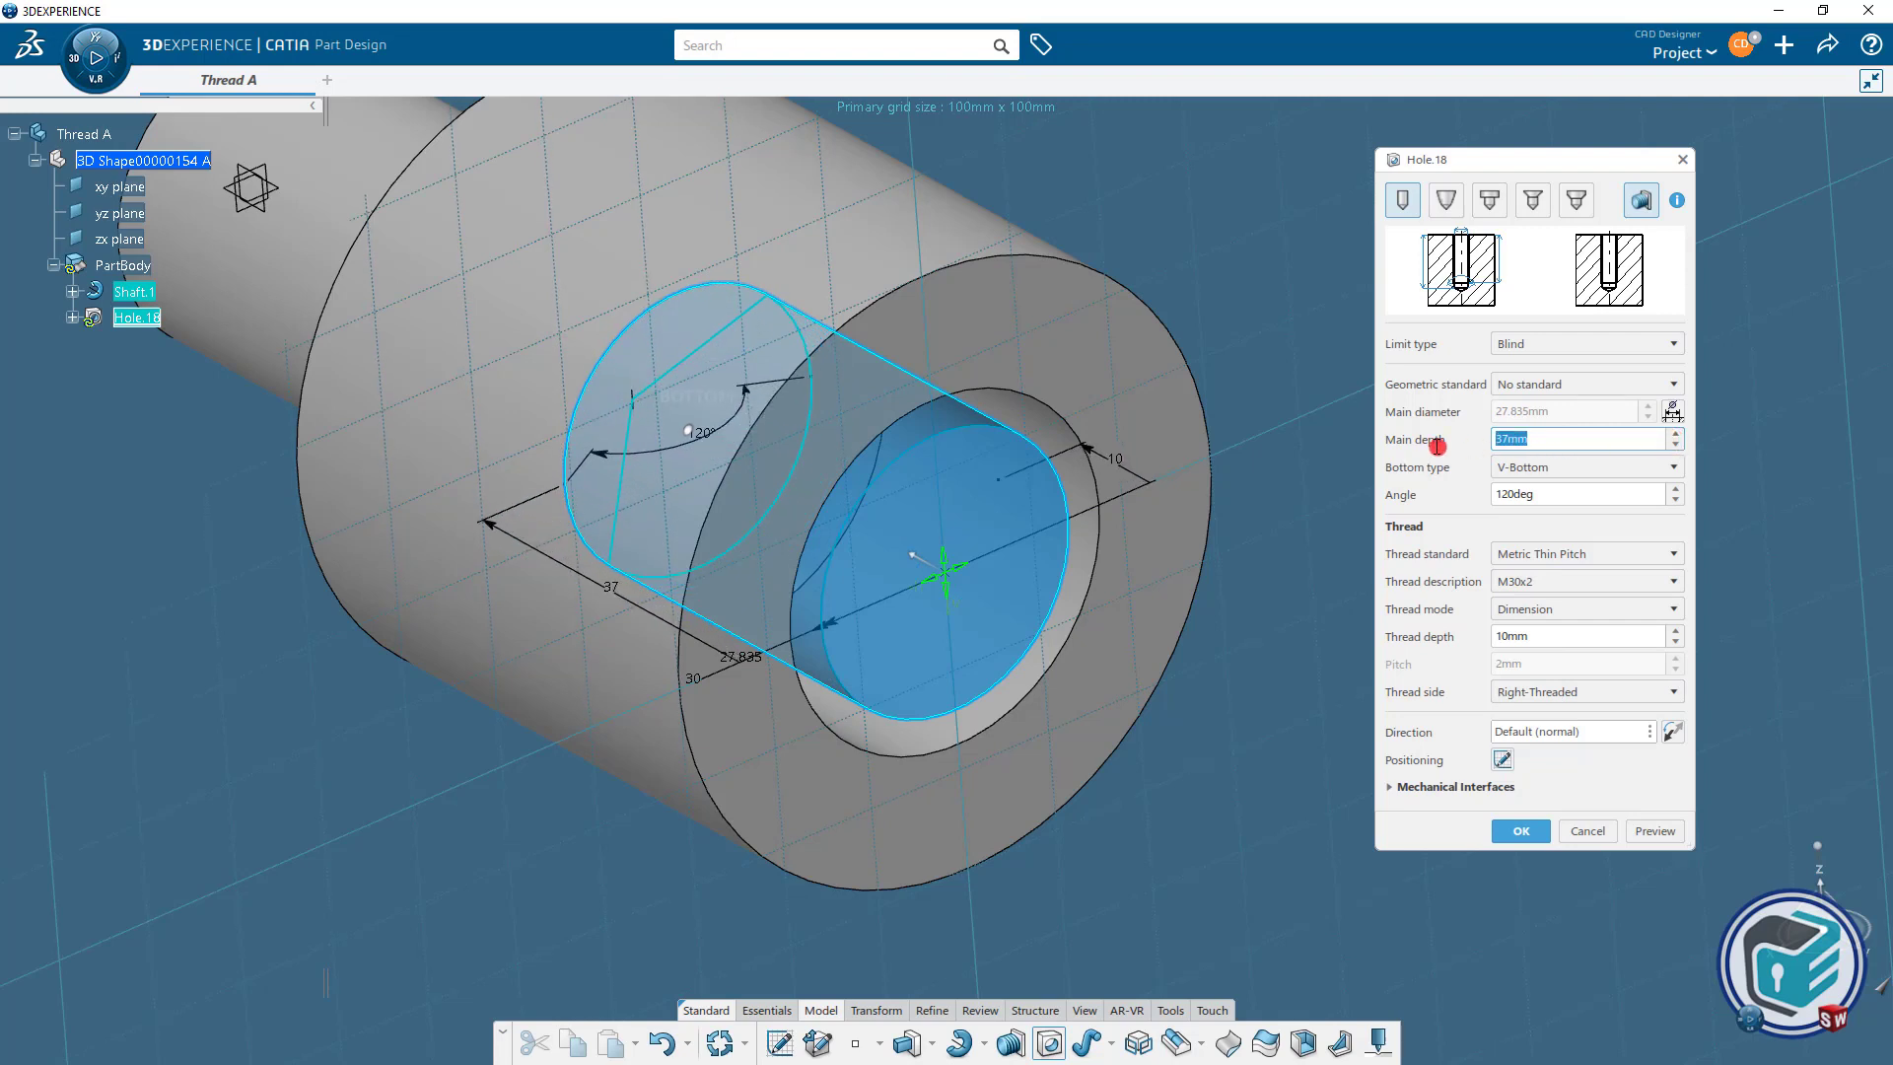
pyautogui.click(1423, 443)
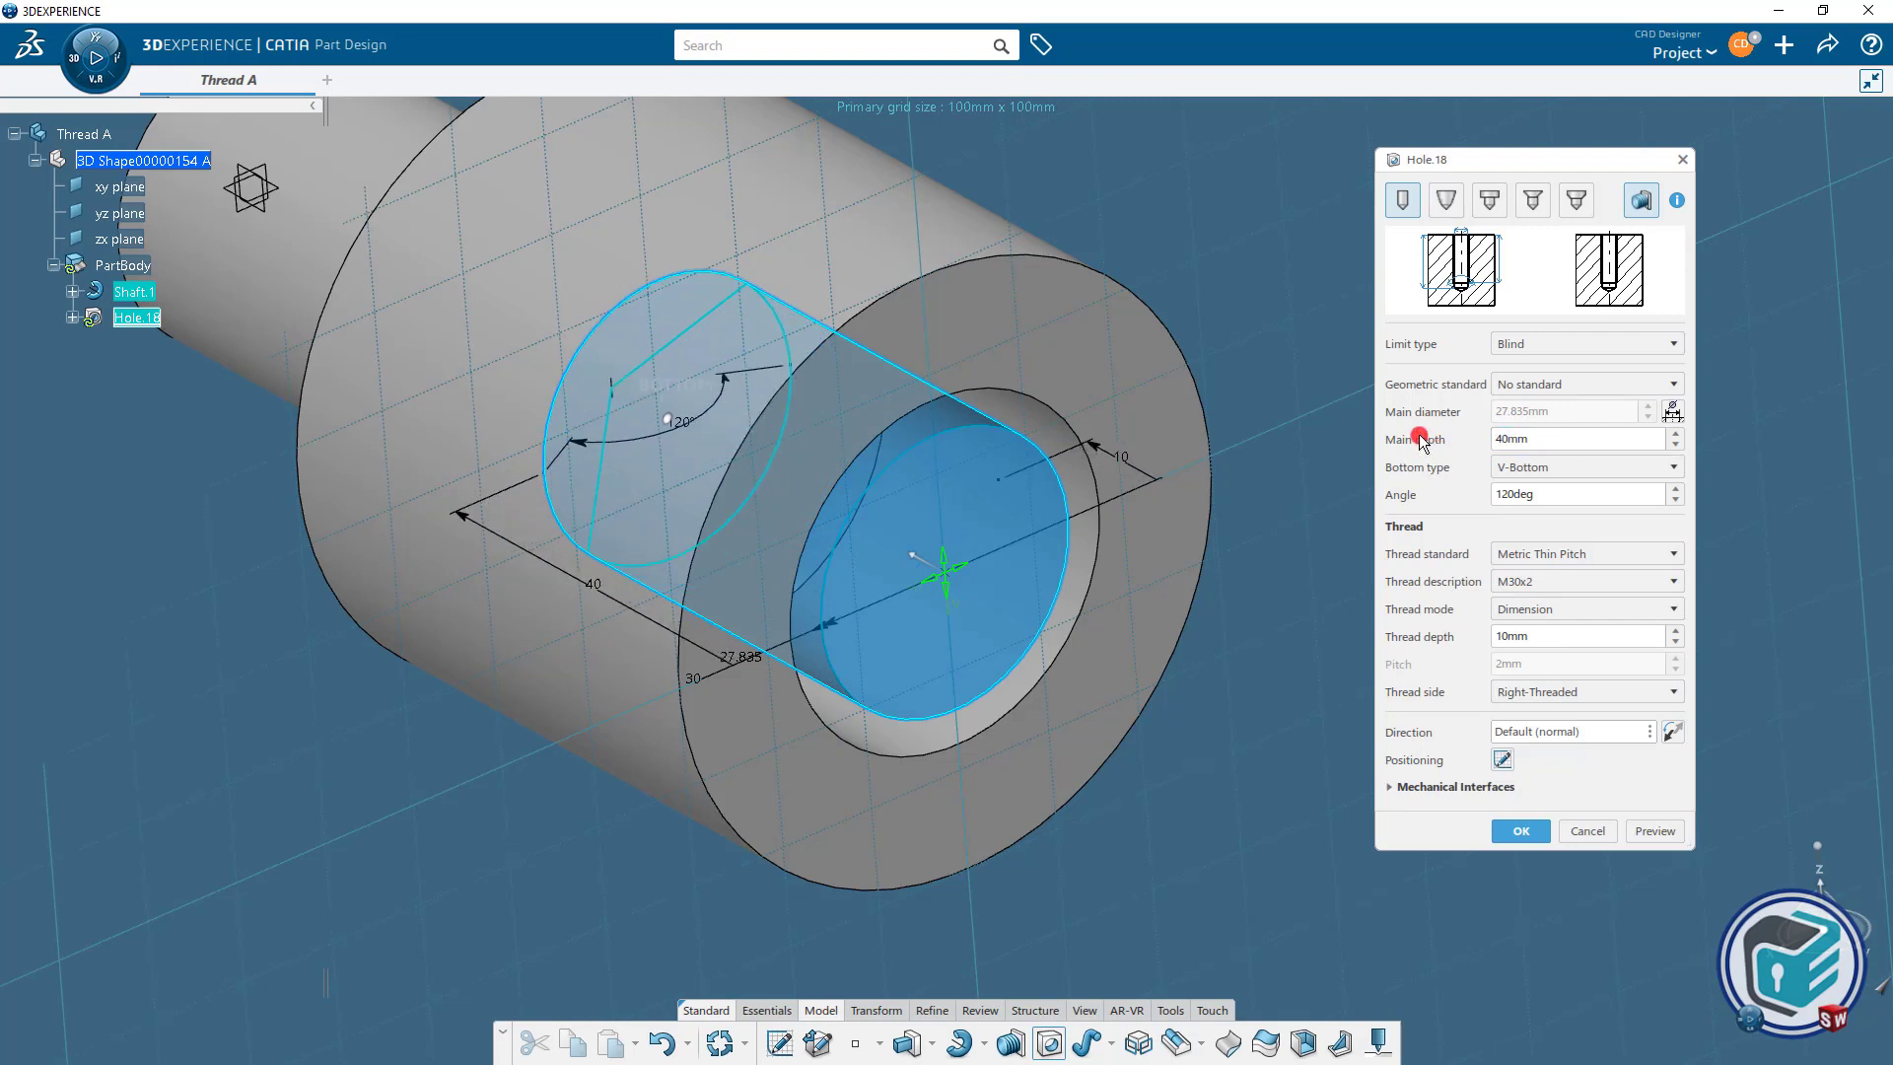
# Set the thread depth to 19 mm.
pyautogui.click(1535, 635)
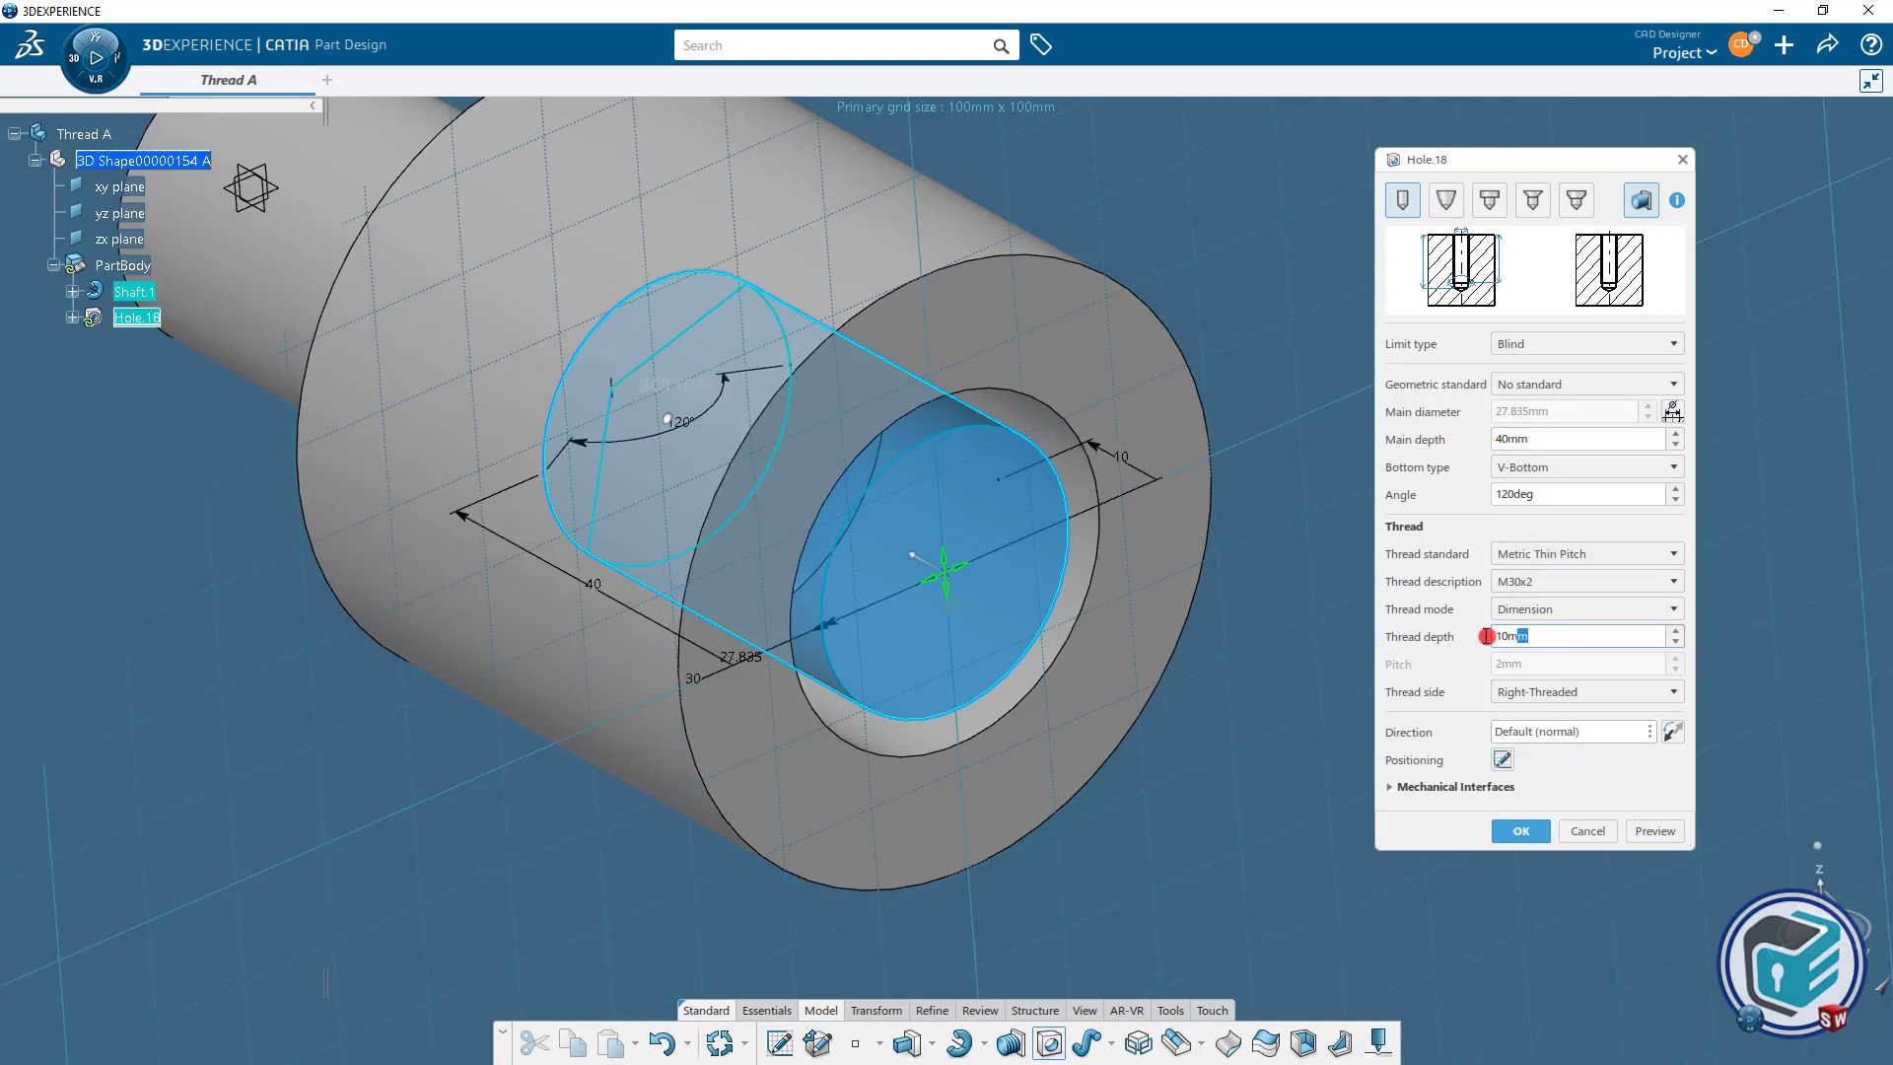
pyautogui.doubleClick(1540, 637)
pyautogui.click(1678, 631)
pyautogui.click(1677, 631)
pyautogui.click(1678, 631)
pyautogui.click(1678, 631)
# Try the Hole depth thread mode, return to Dimension with a thread depth of 35 mm, and preview the hole.
pyautogui.click(1558, 611)
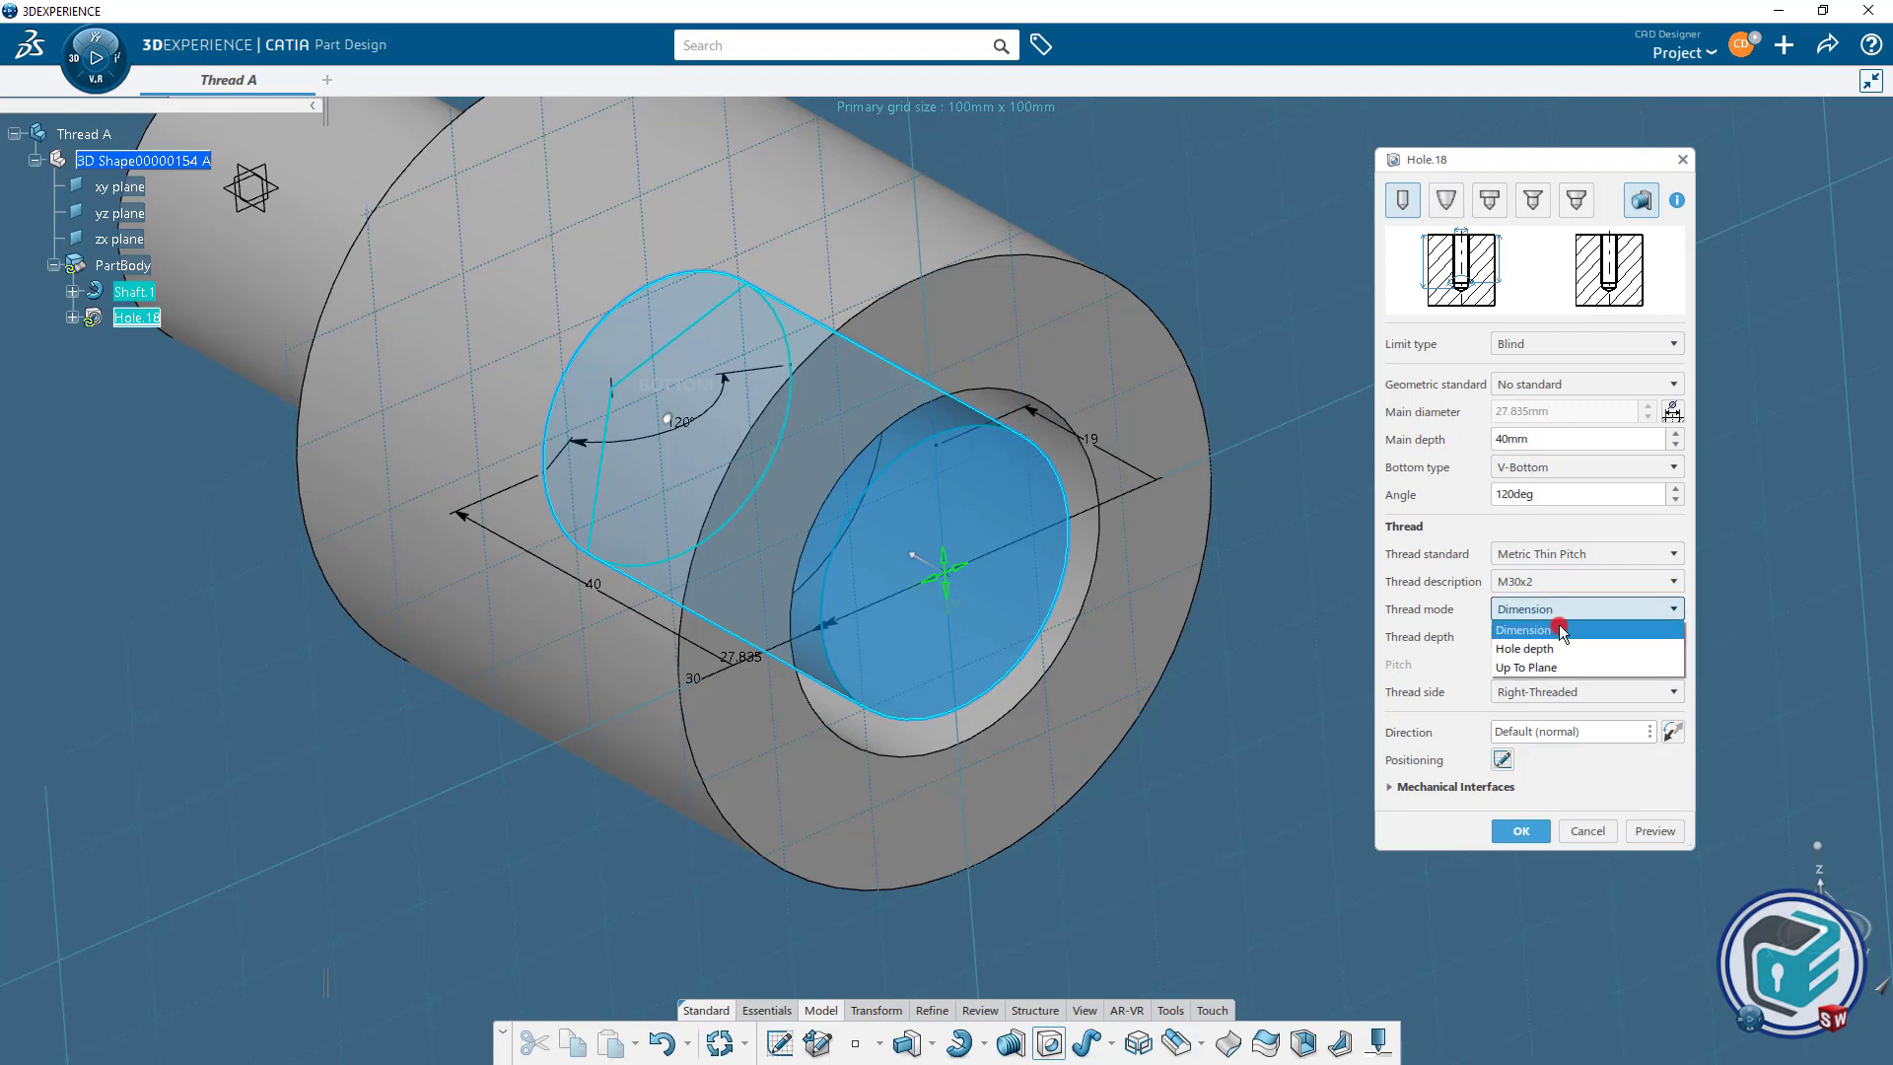
pyautogui.click(1556, 644)
pyautogui.click(1554, 608)
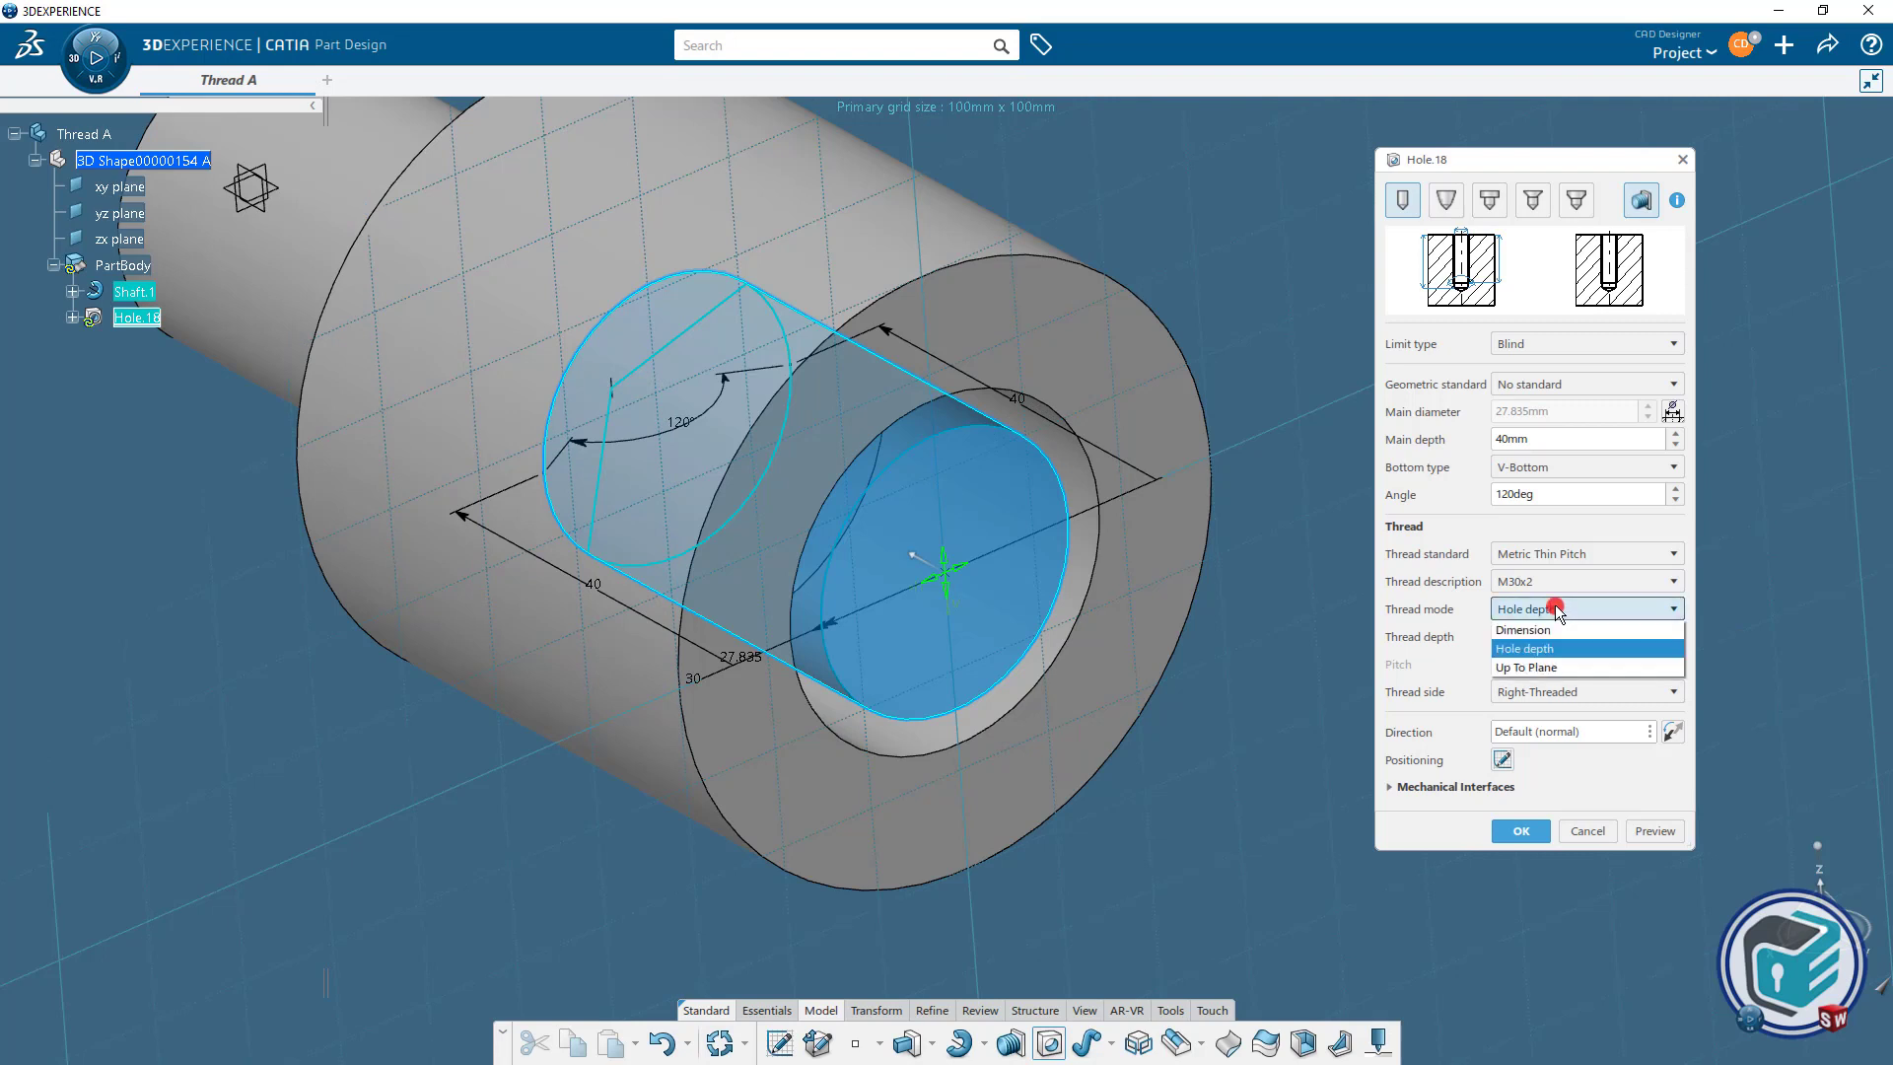
pyautogui.click(1556, 631)
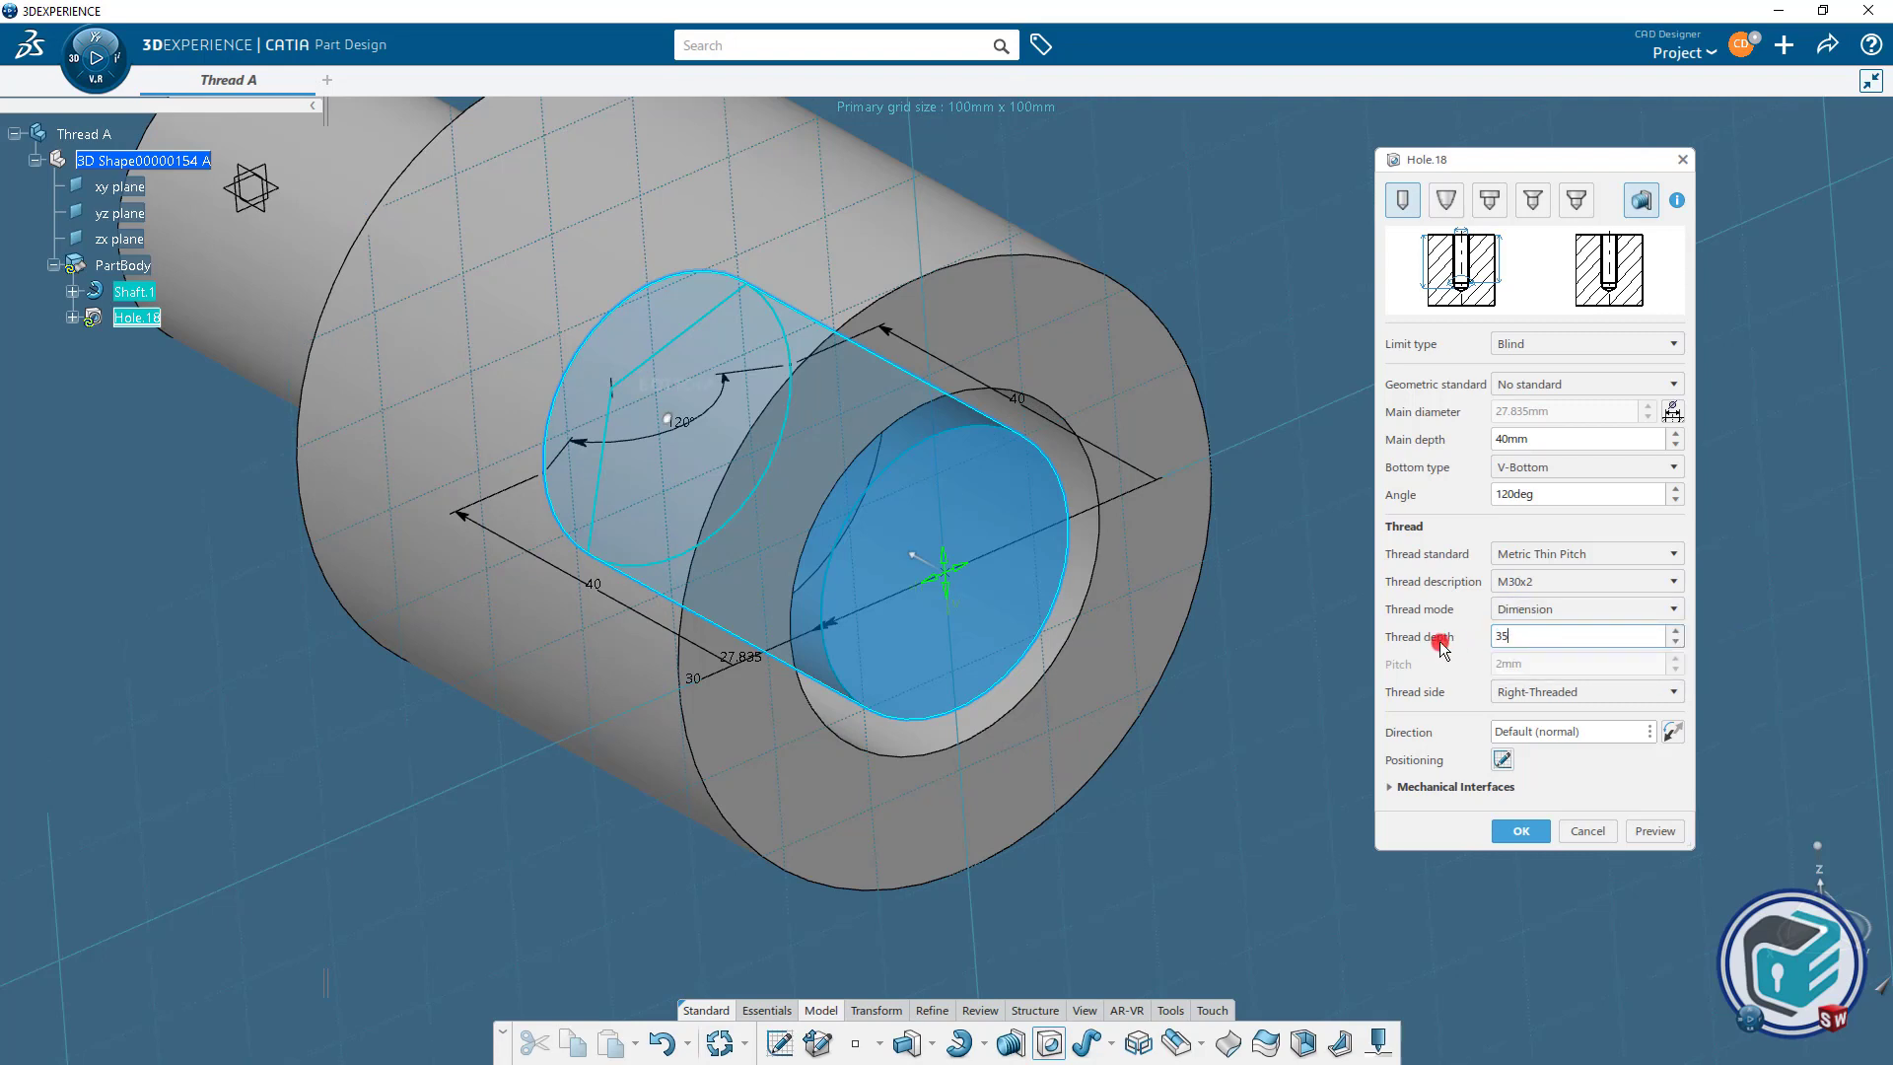
pyautogui.click(1660, 832)
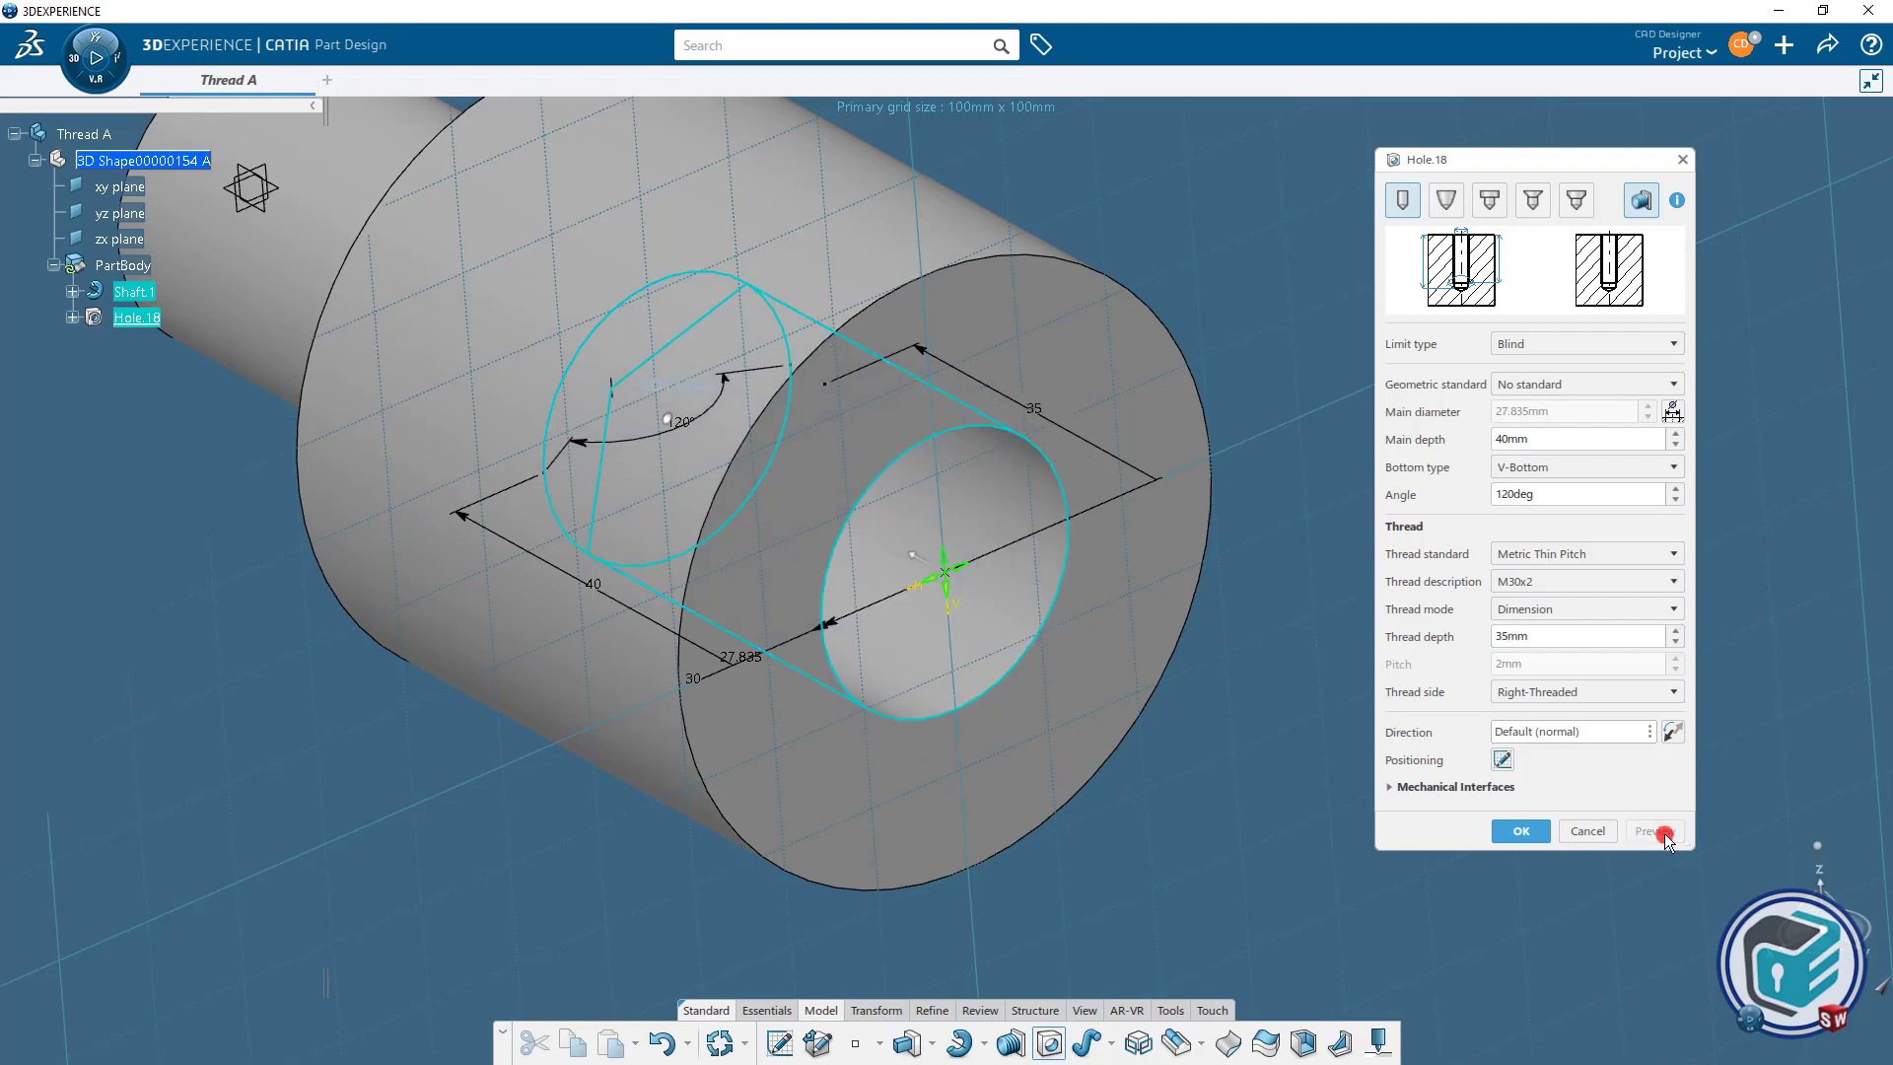
# Keep the thread side Right-Threaded and create the M30x2 hole.
pyautogui.click(1565, 692)
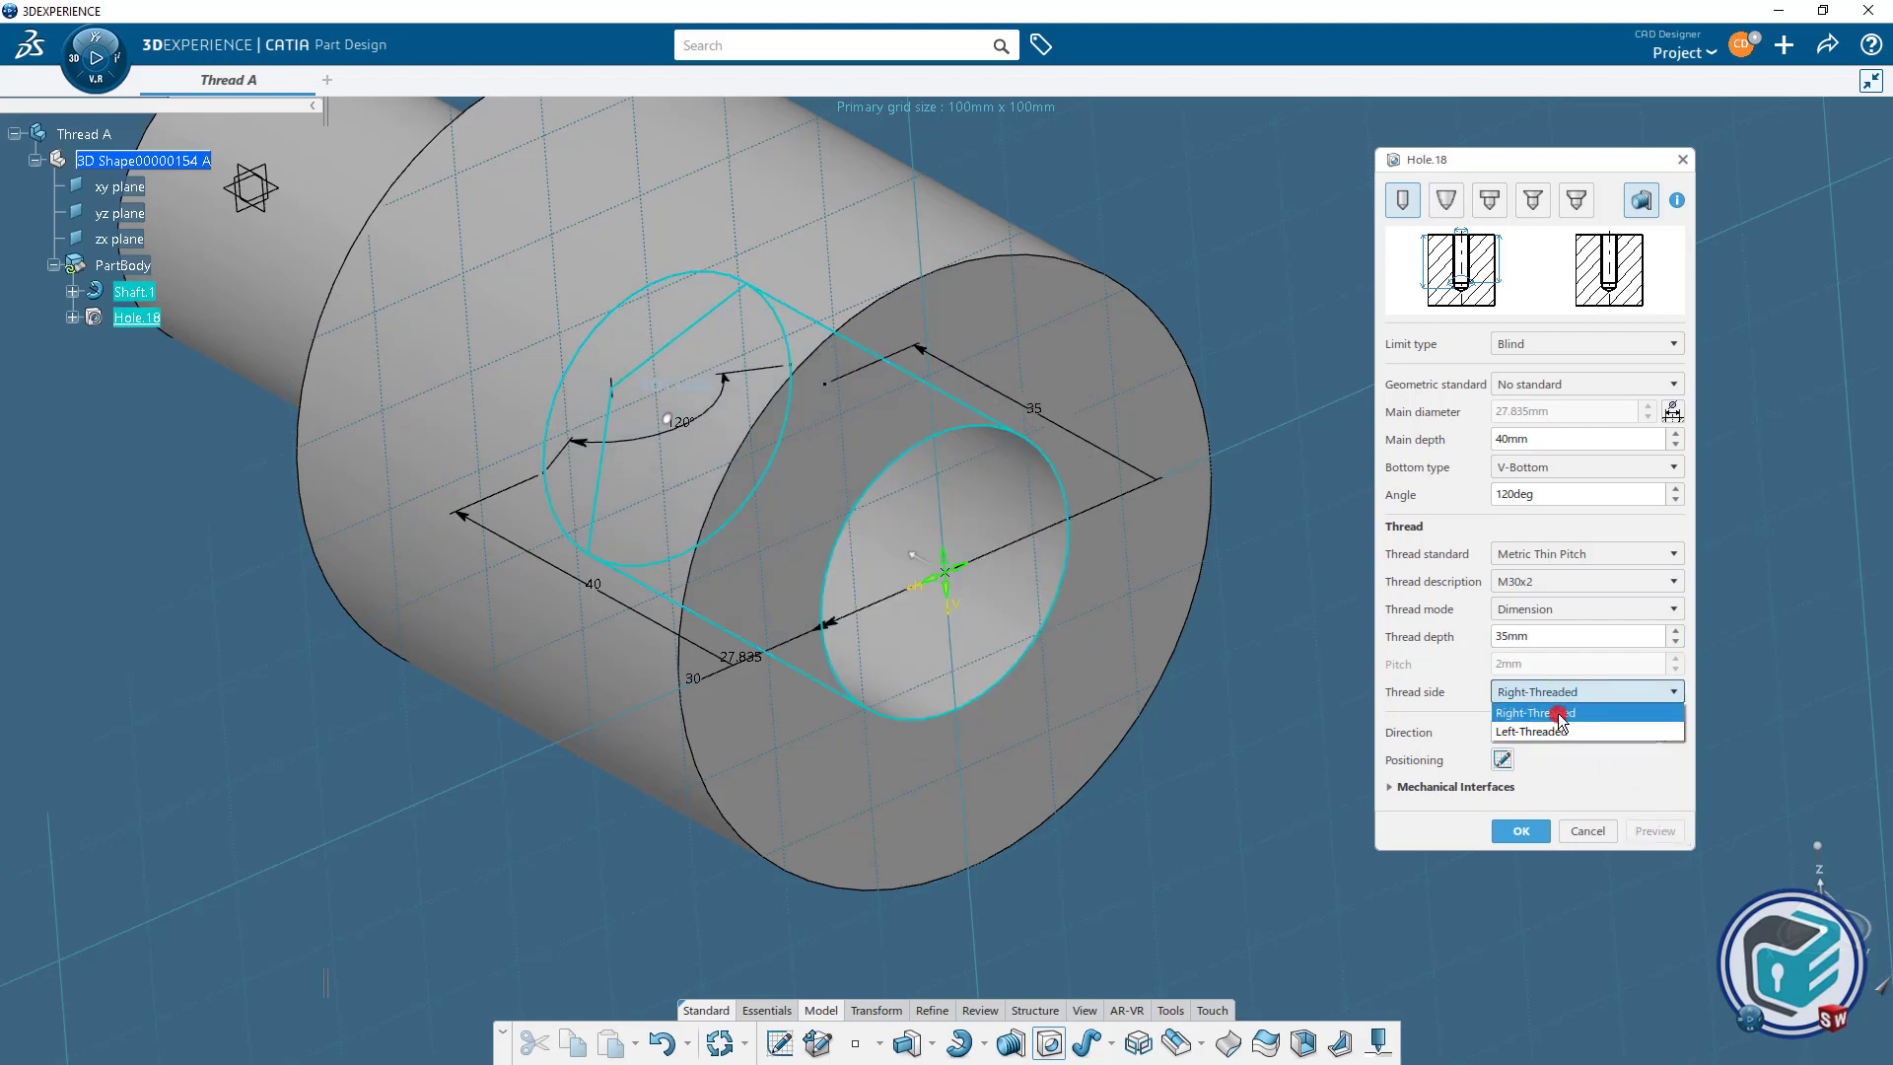
pyautogui.click(1559, 696)
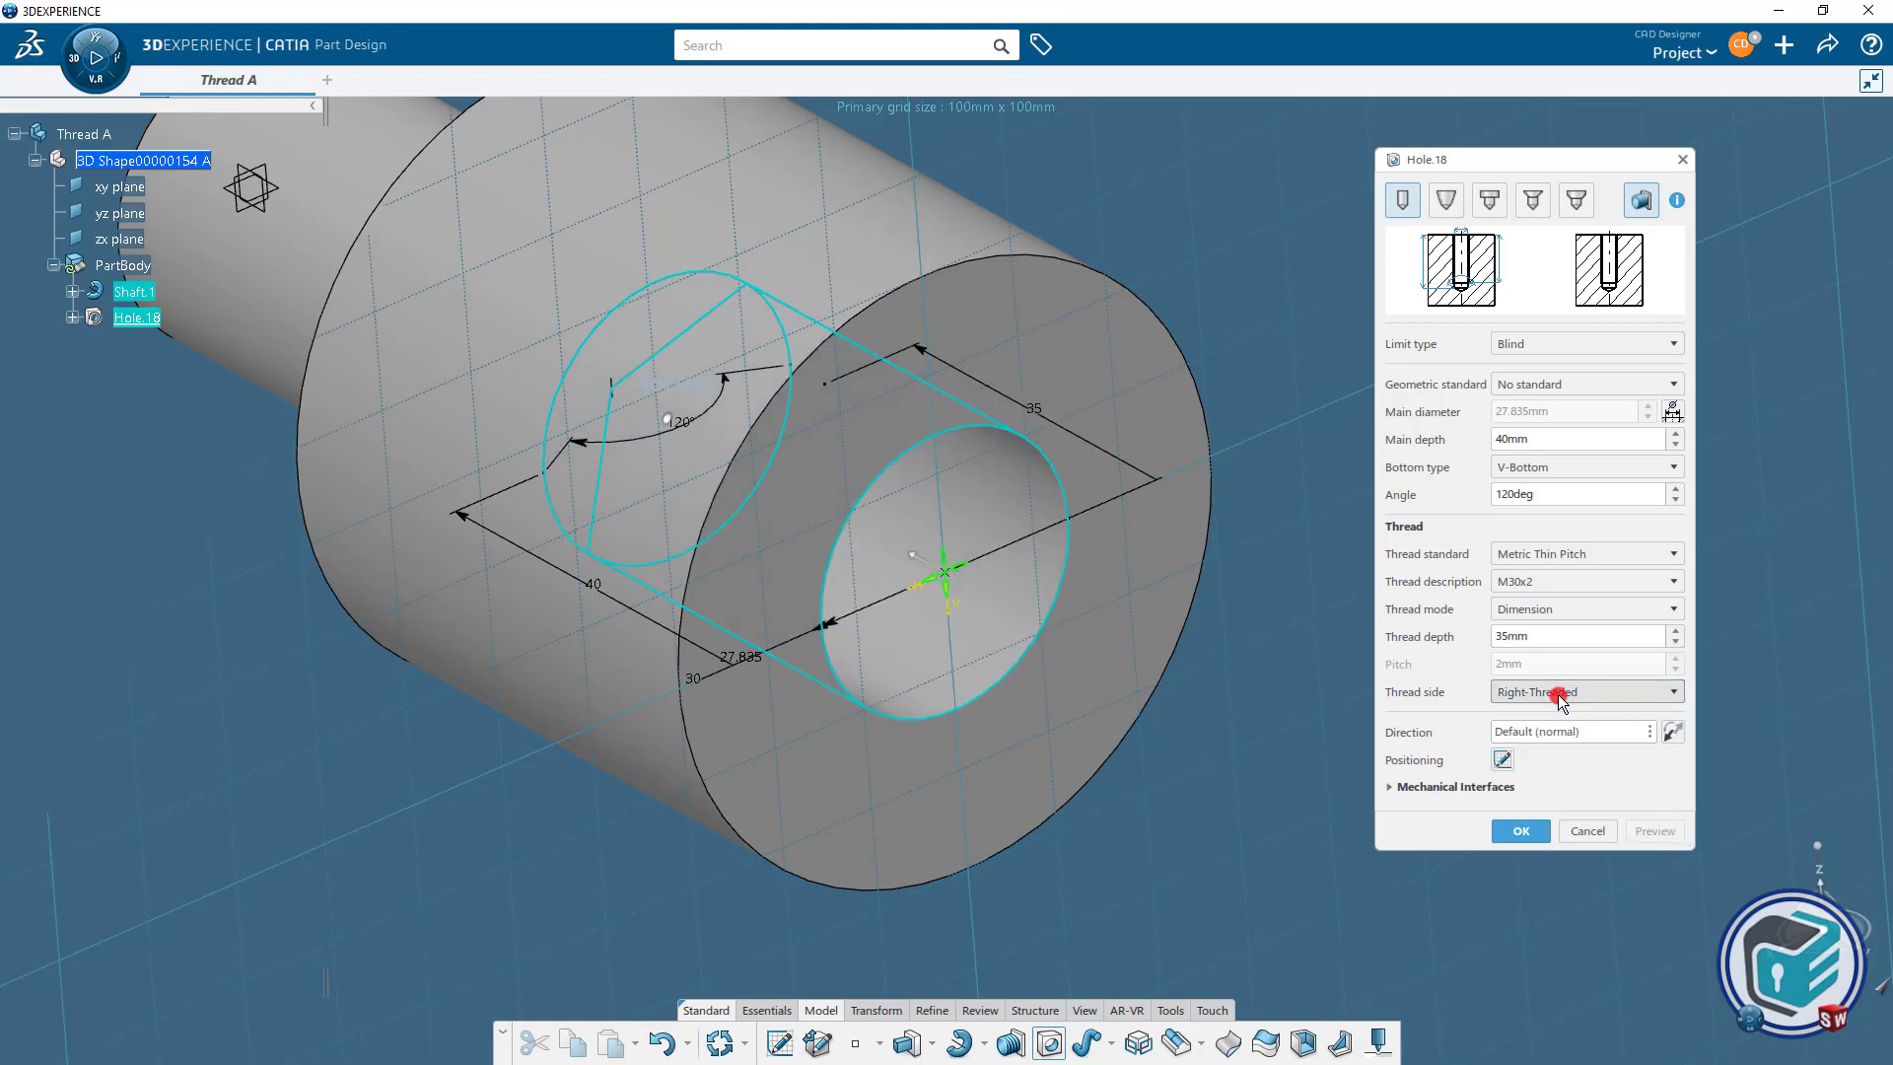
pyautogui.click(1526, 832)
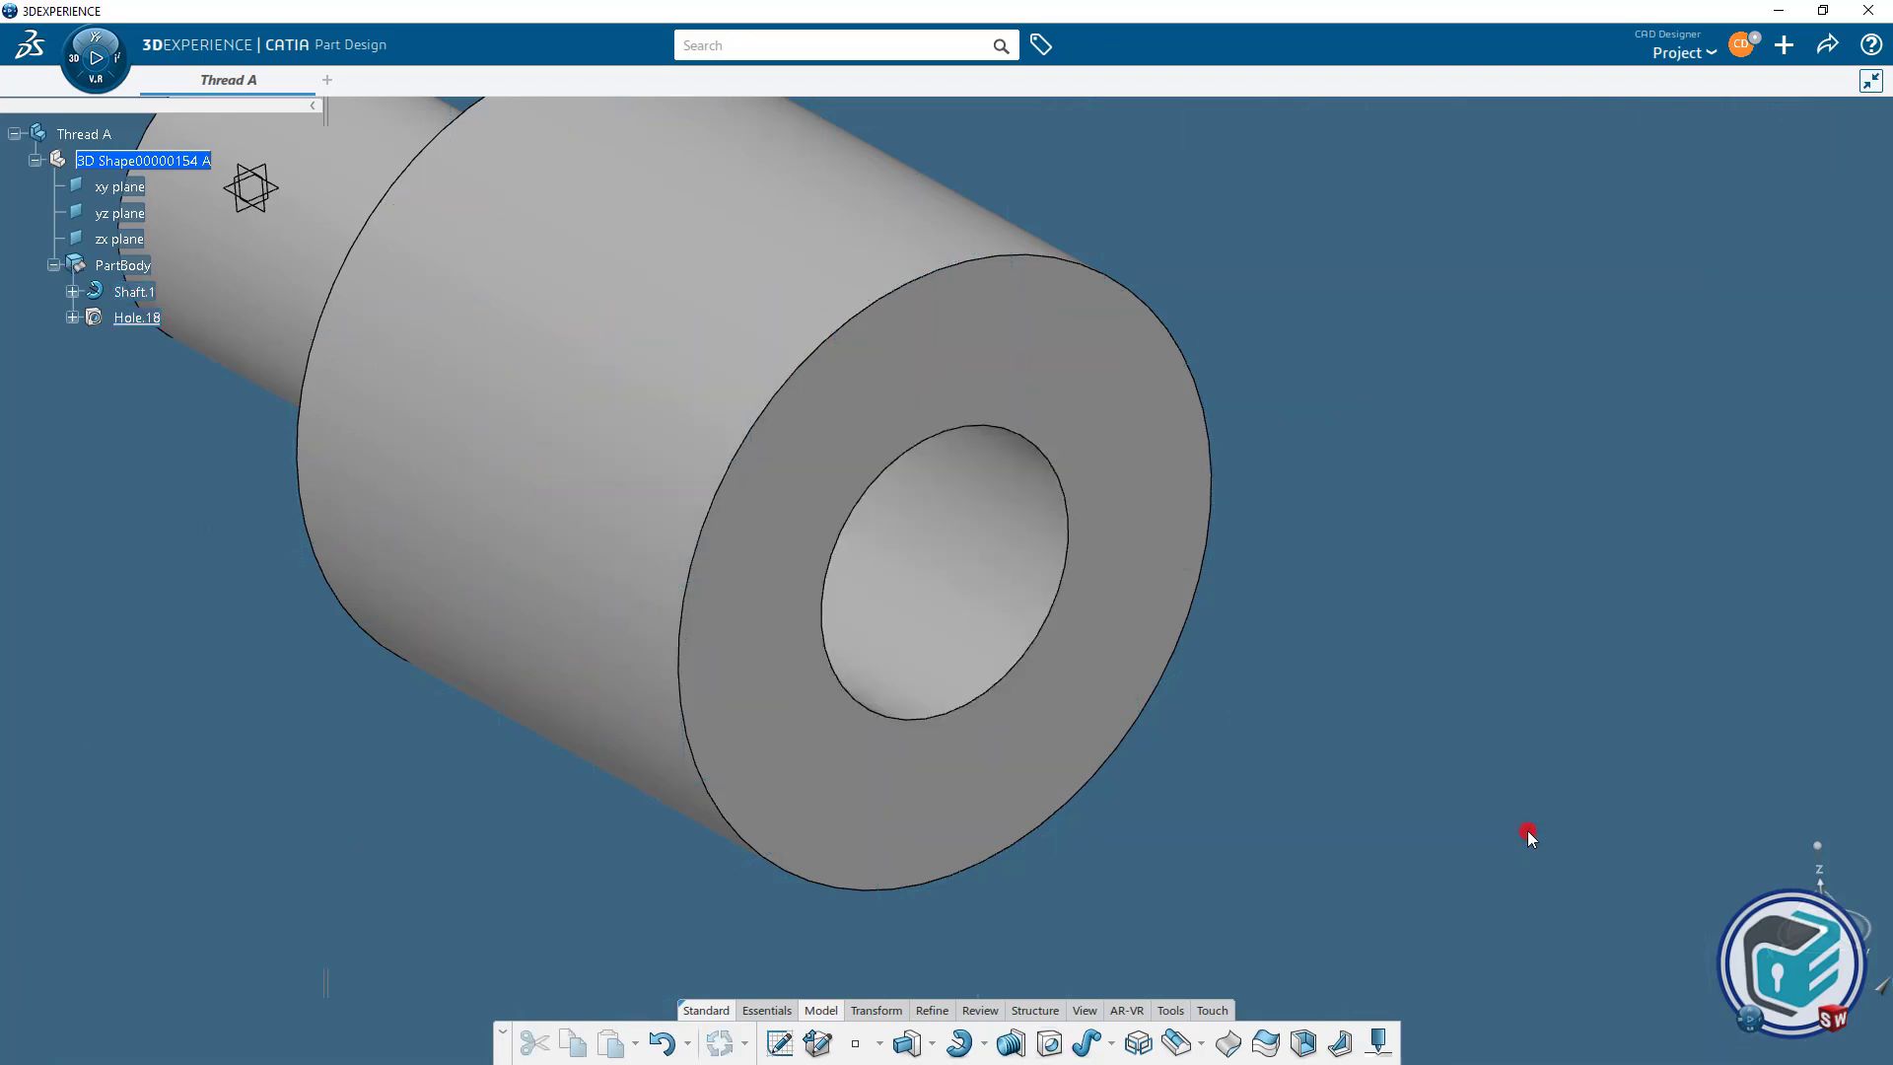
# Start a hole on the small cylinder's end face with the Metric Thin Pitch M16x1.5 thread description.
pyautogui.moveTo(1456, 819); pyautogui.dragTo(1113, 678, button='middle')
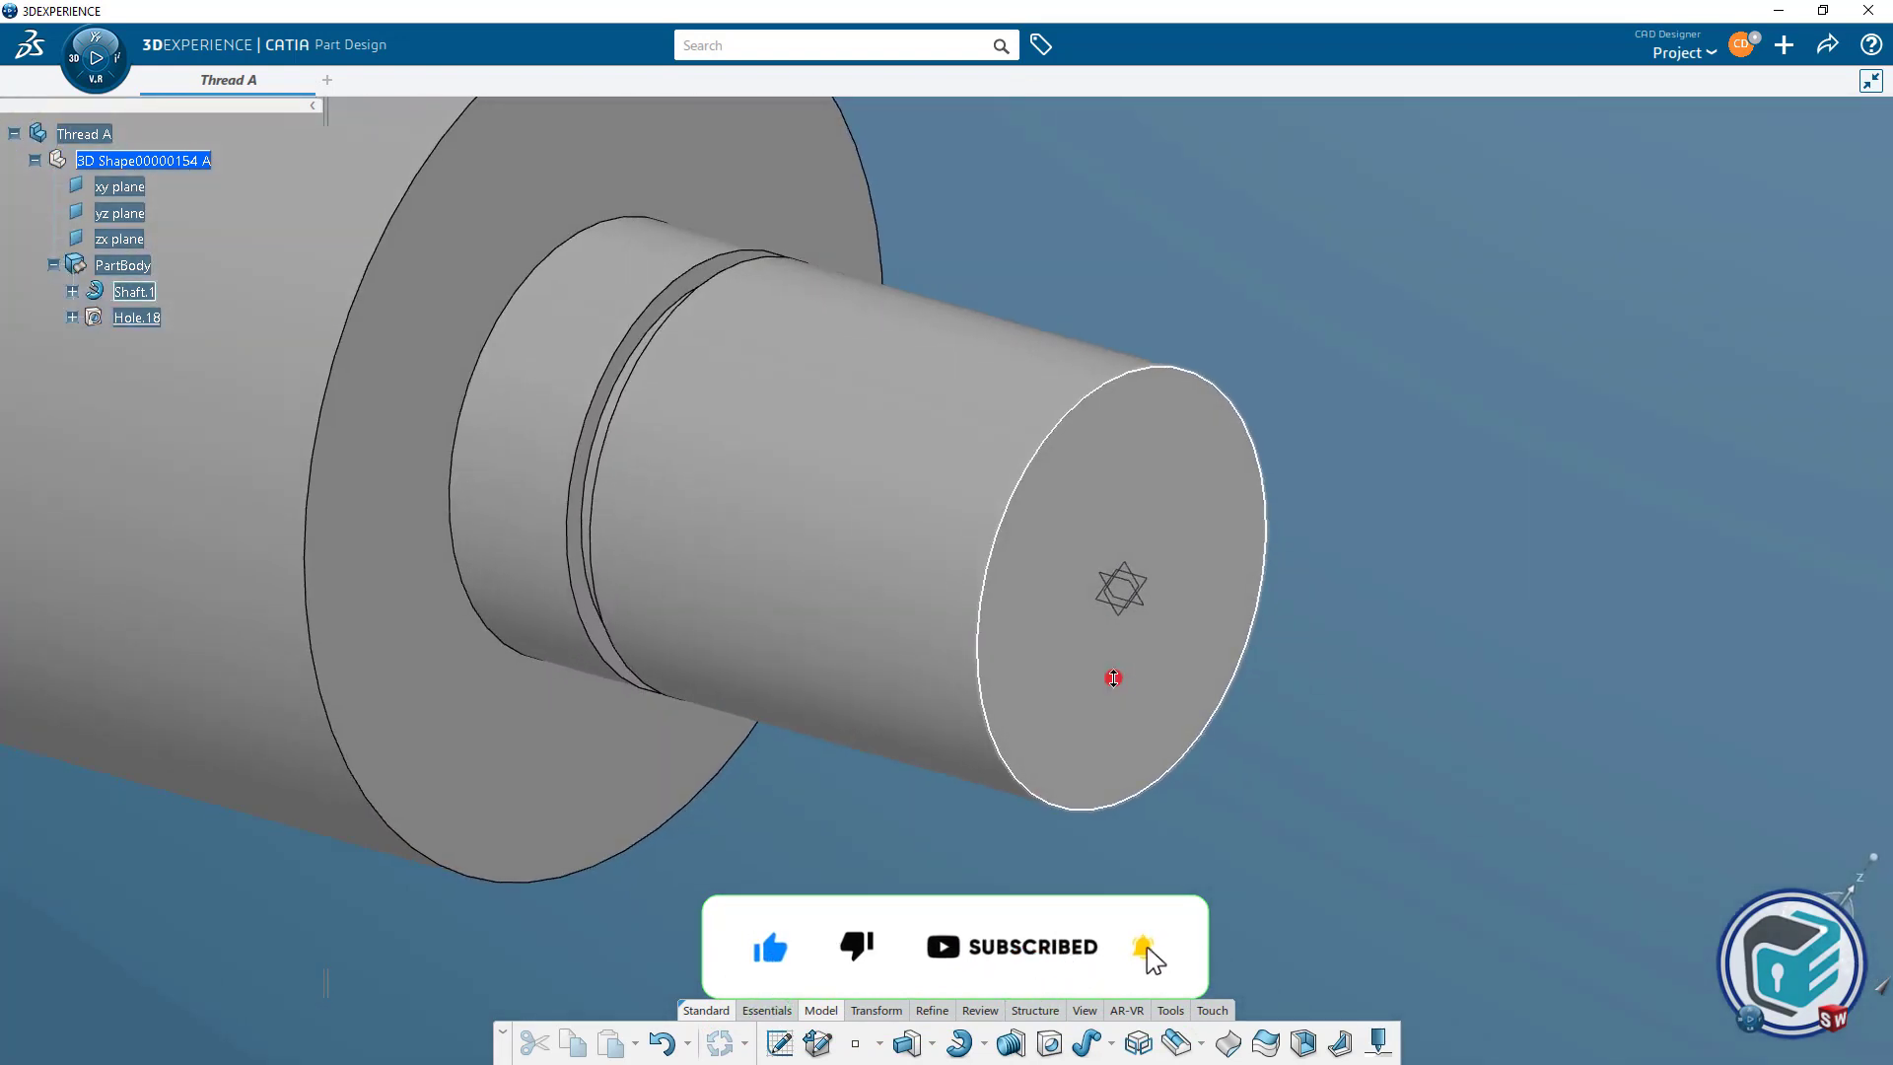
pyautogui.click(1201, 579)
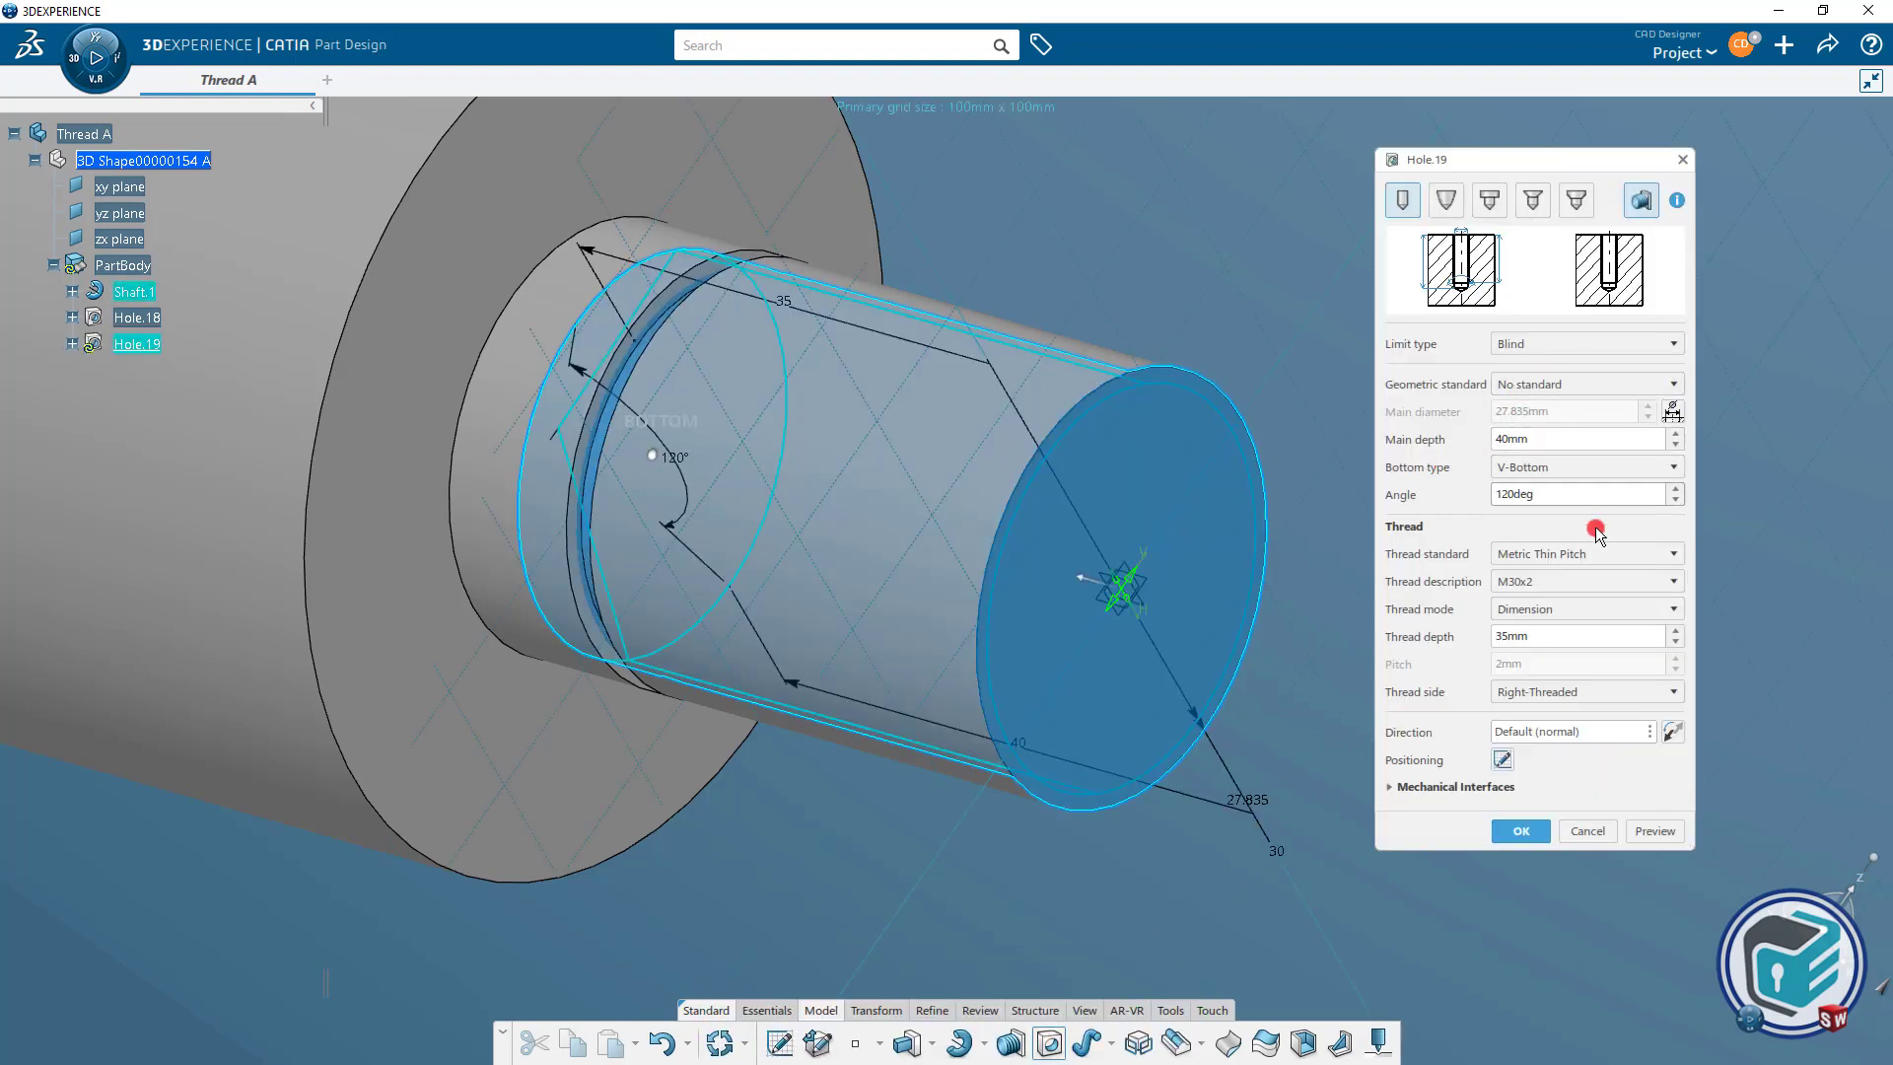
pyautogui.click(1568, 553)
pyautogui.click(1552, 580)
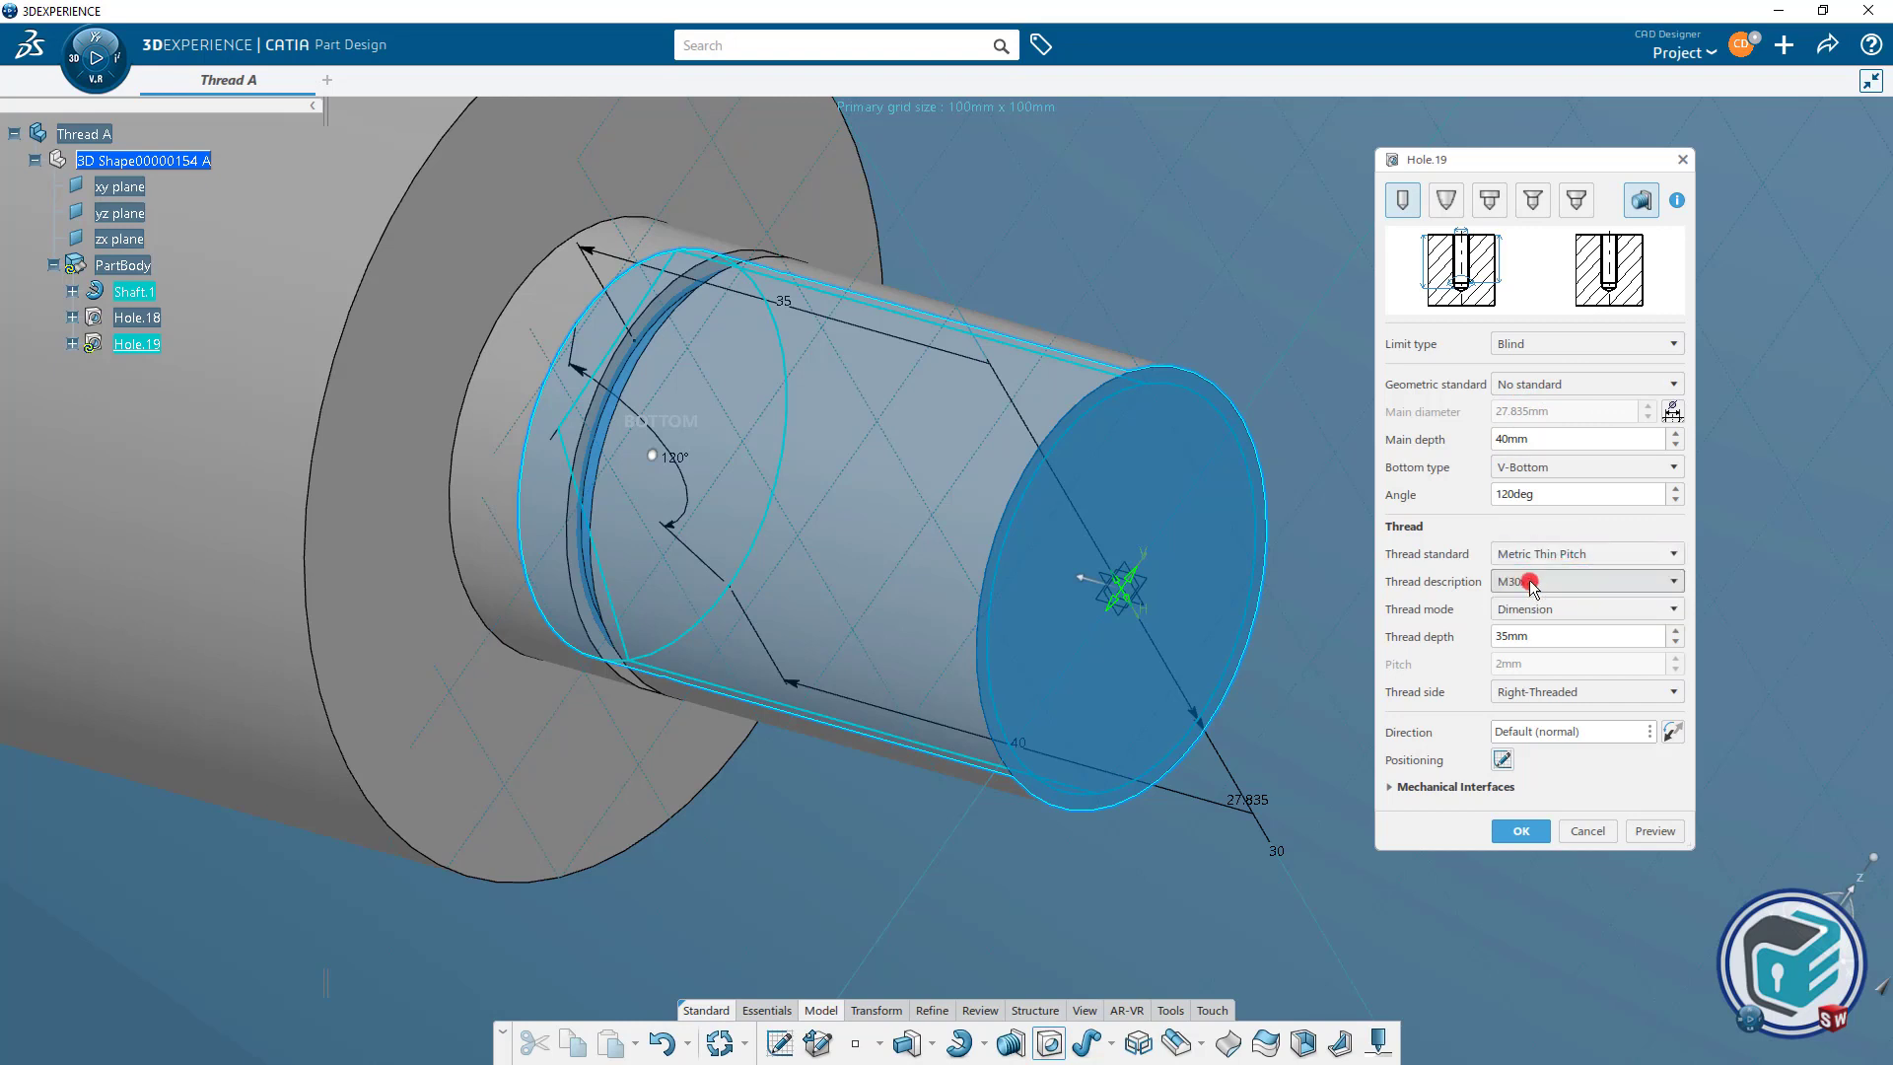
pyautogui.click(1531, 581)
pyautogui.click(1531, 600)
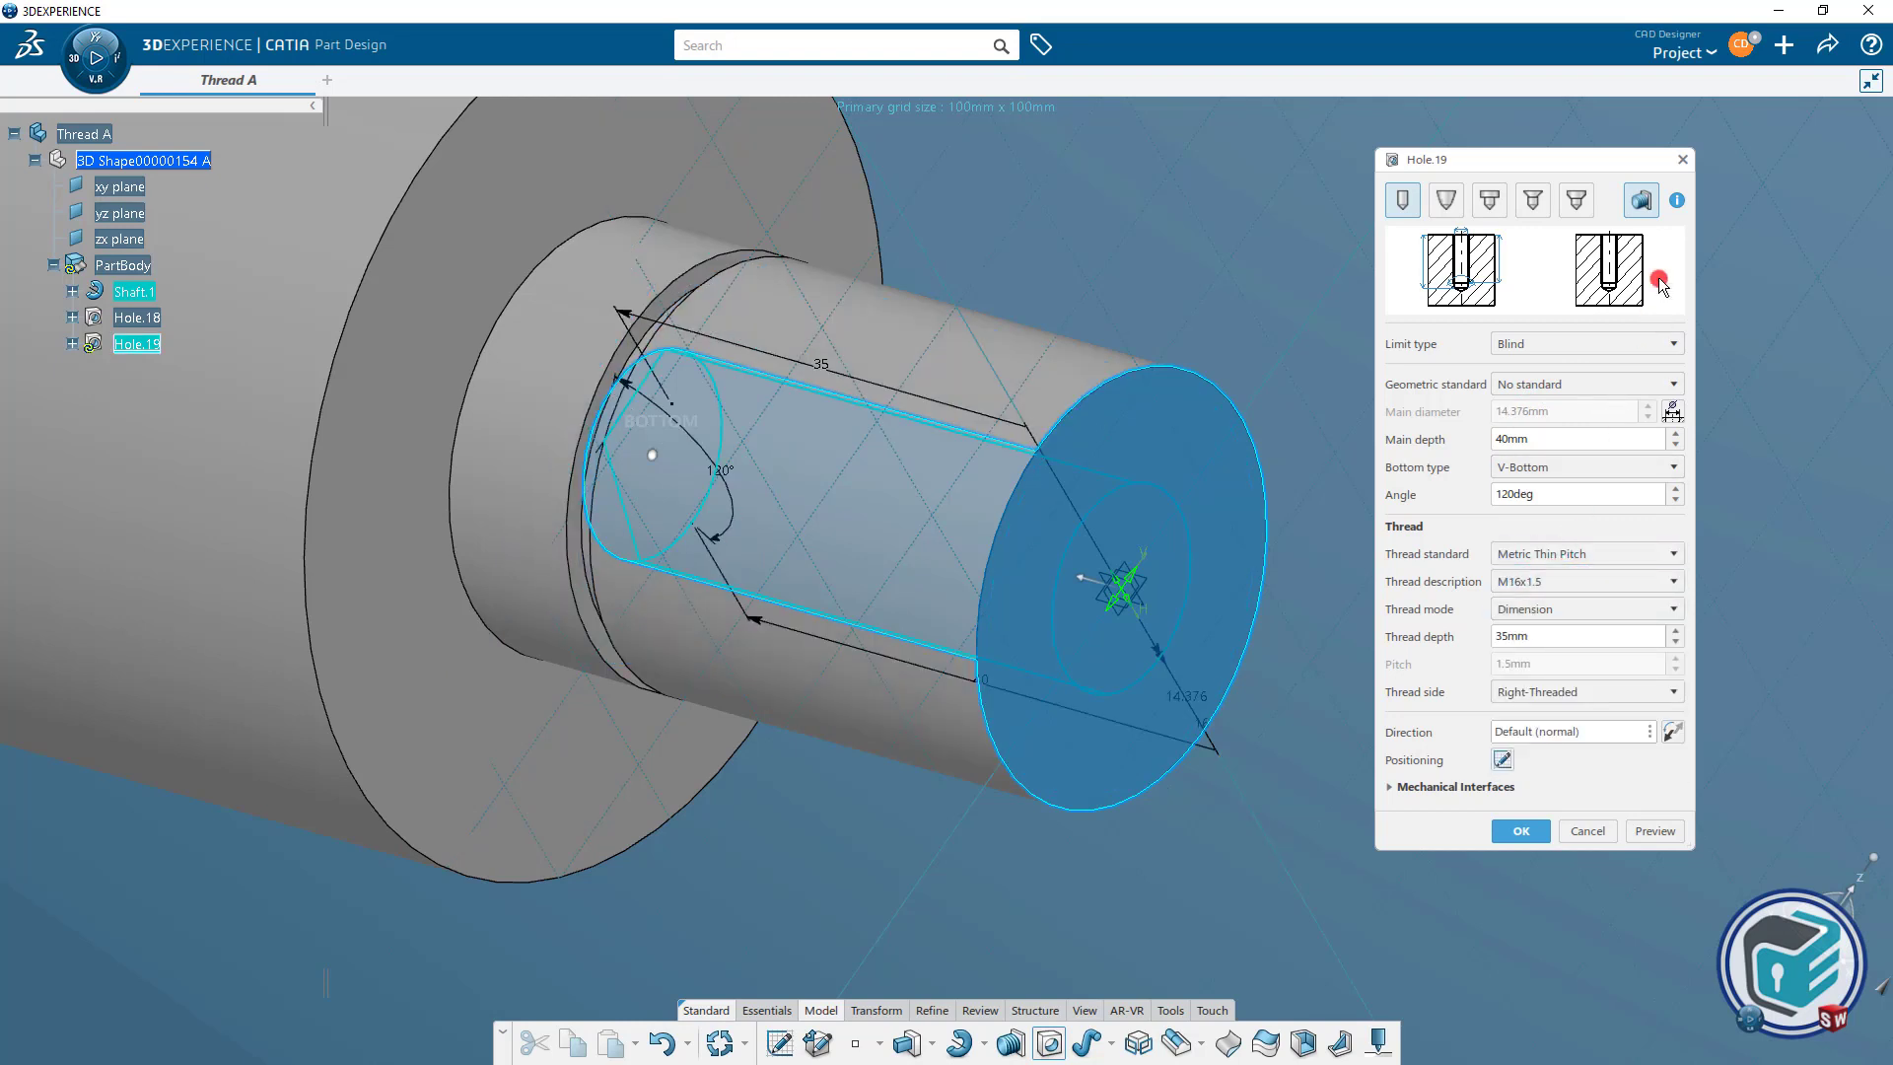
# Turn off the new hole's thread, set its main depth to 20 mm, and create the hole.
pyautogui.click(1641, 203)
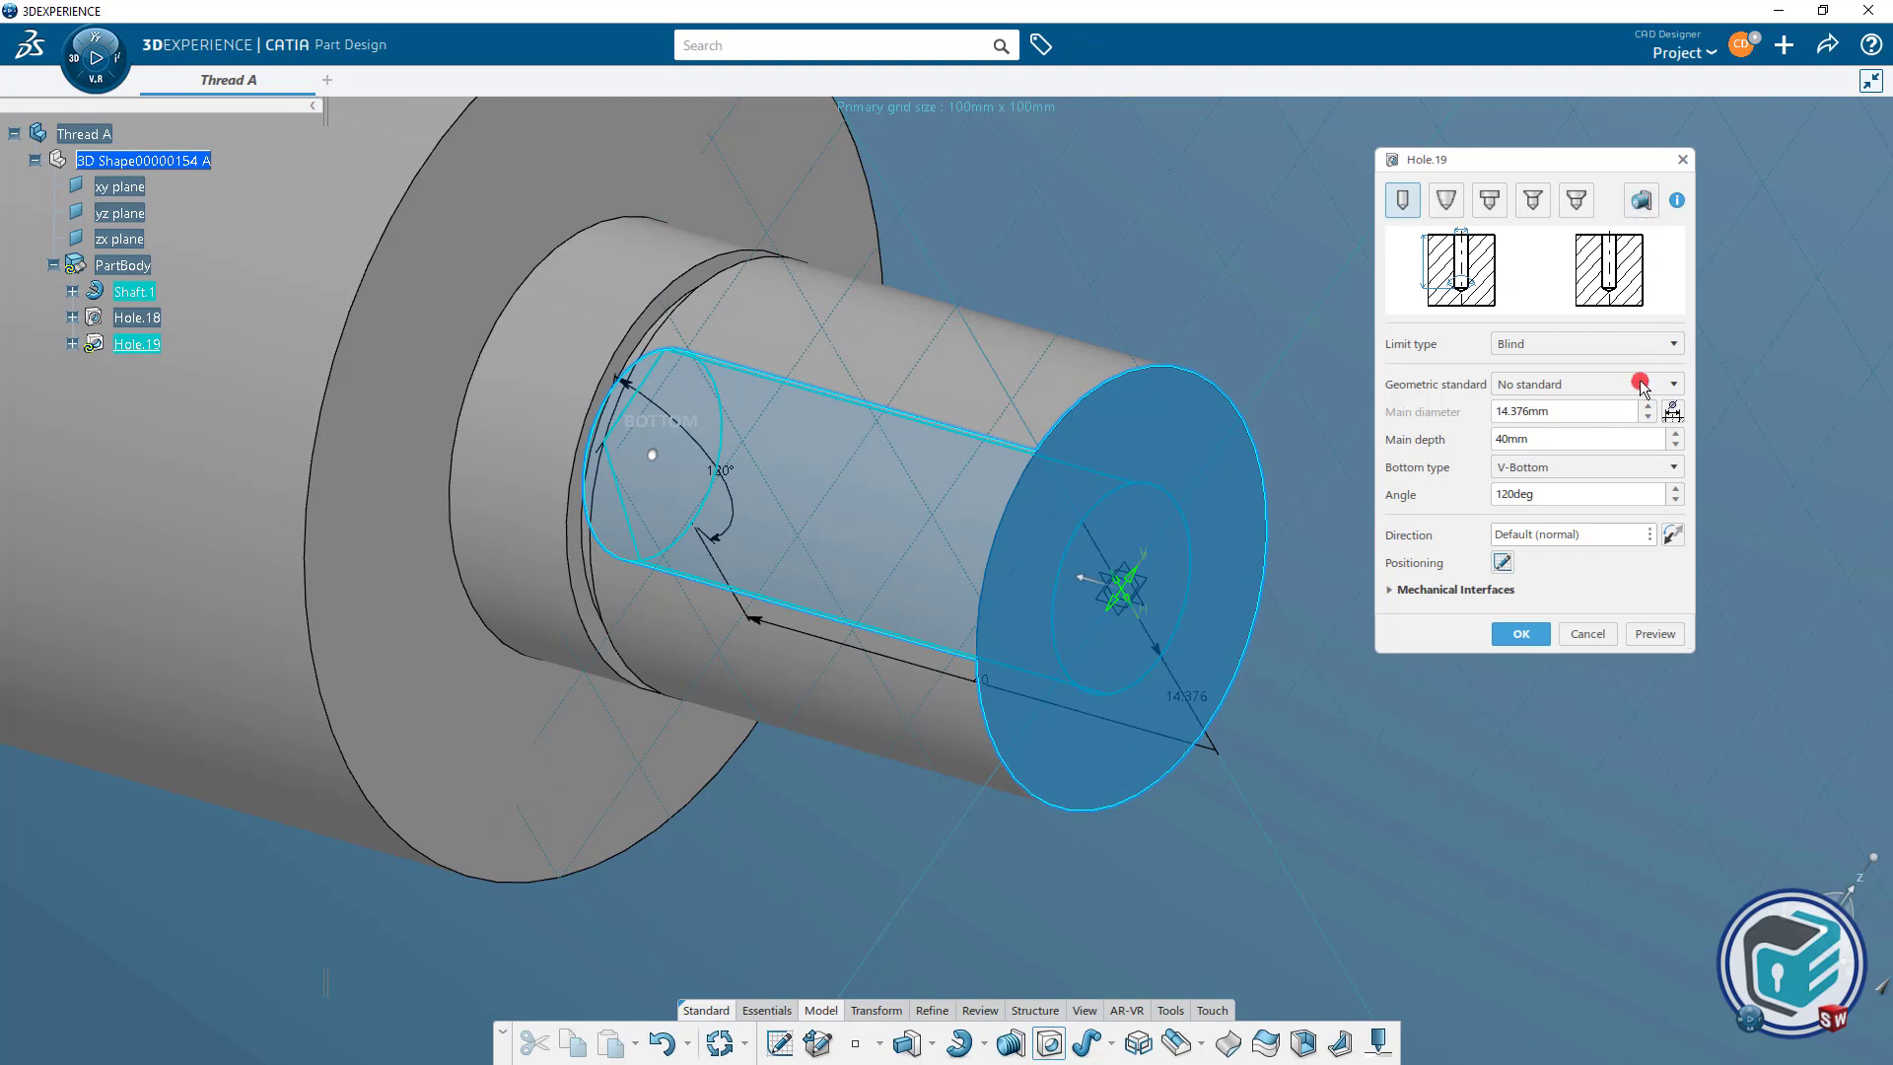
pyautogui.moveTo(1539, 411); pyautogui.dragTo(1449, 448)
pyautogui.press('Return')
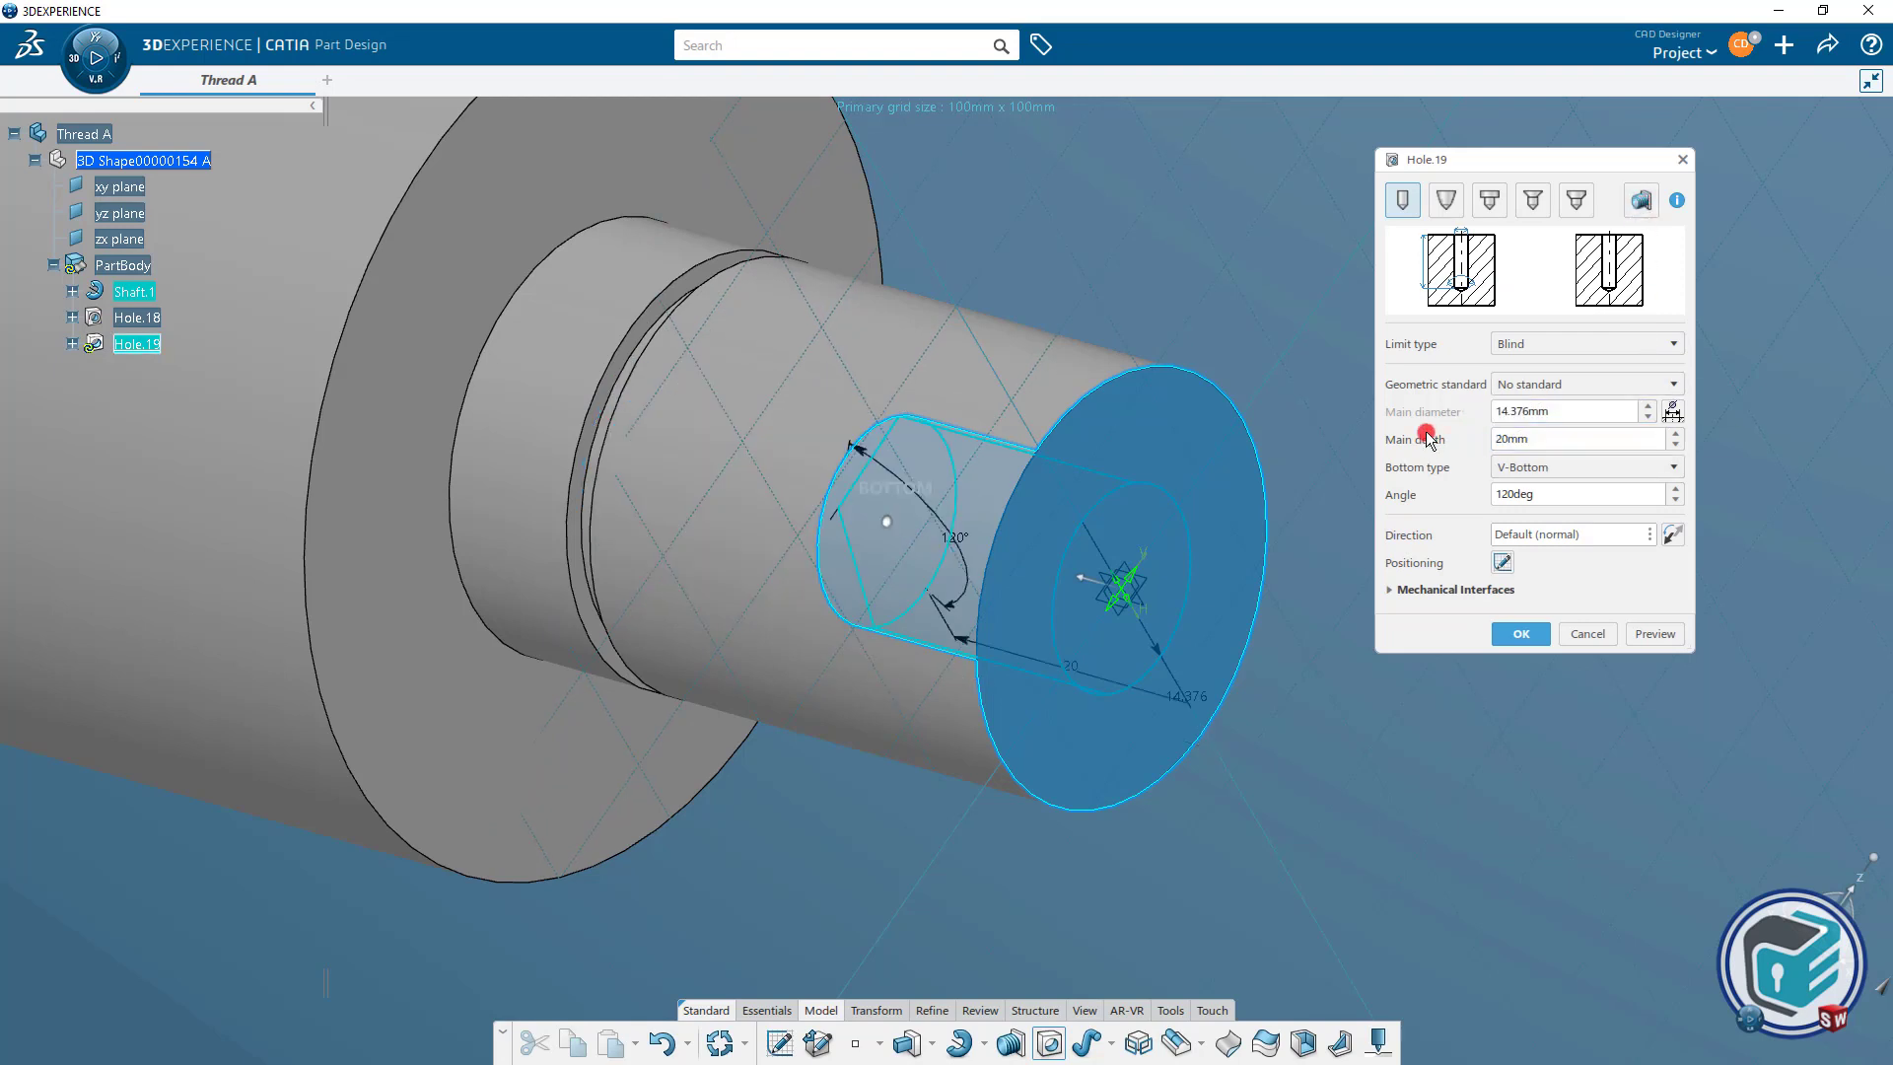
pyautogui.click(1662, 635)
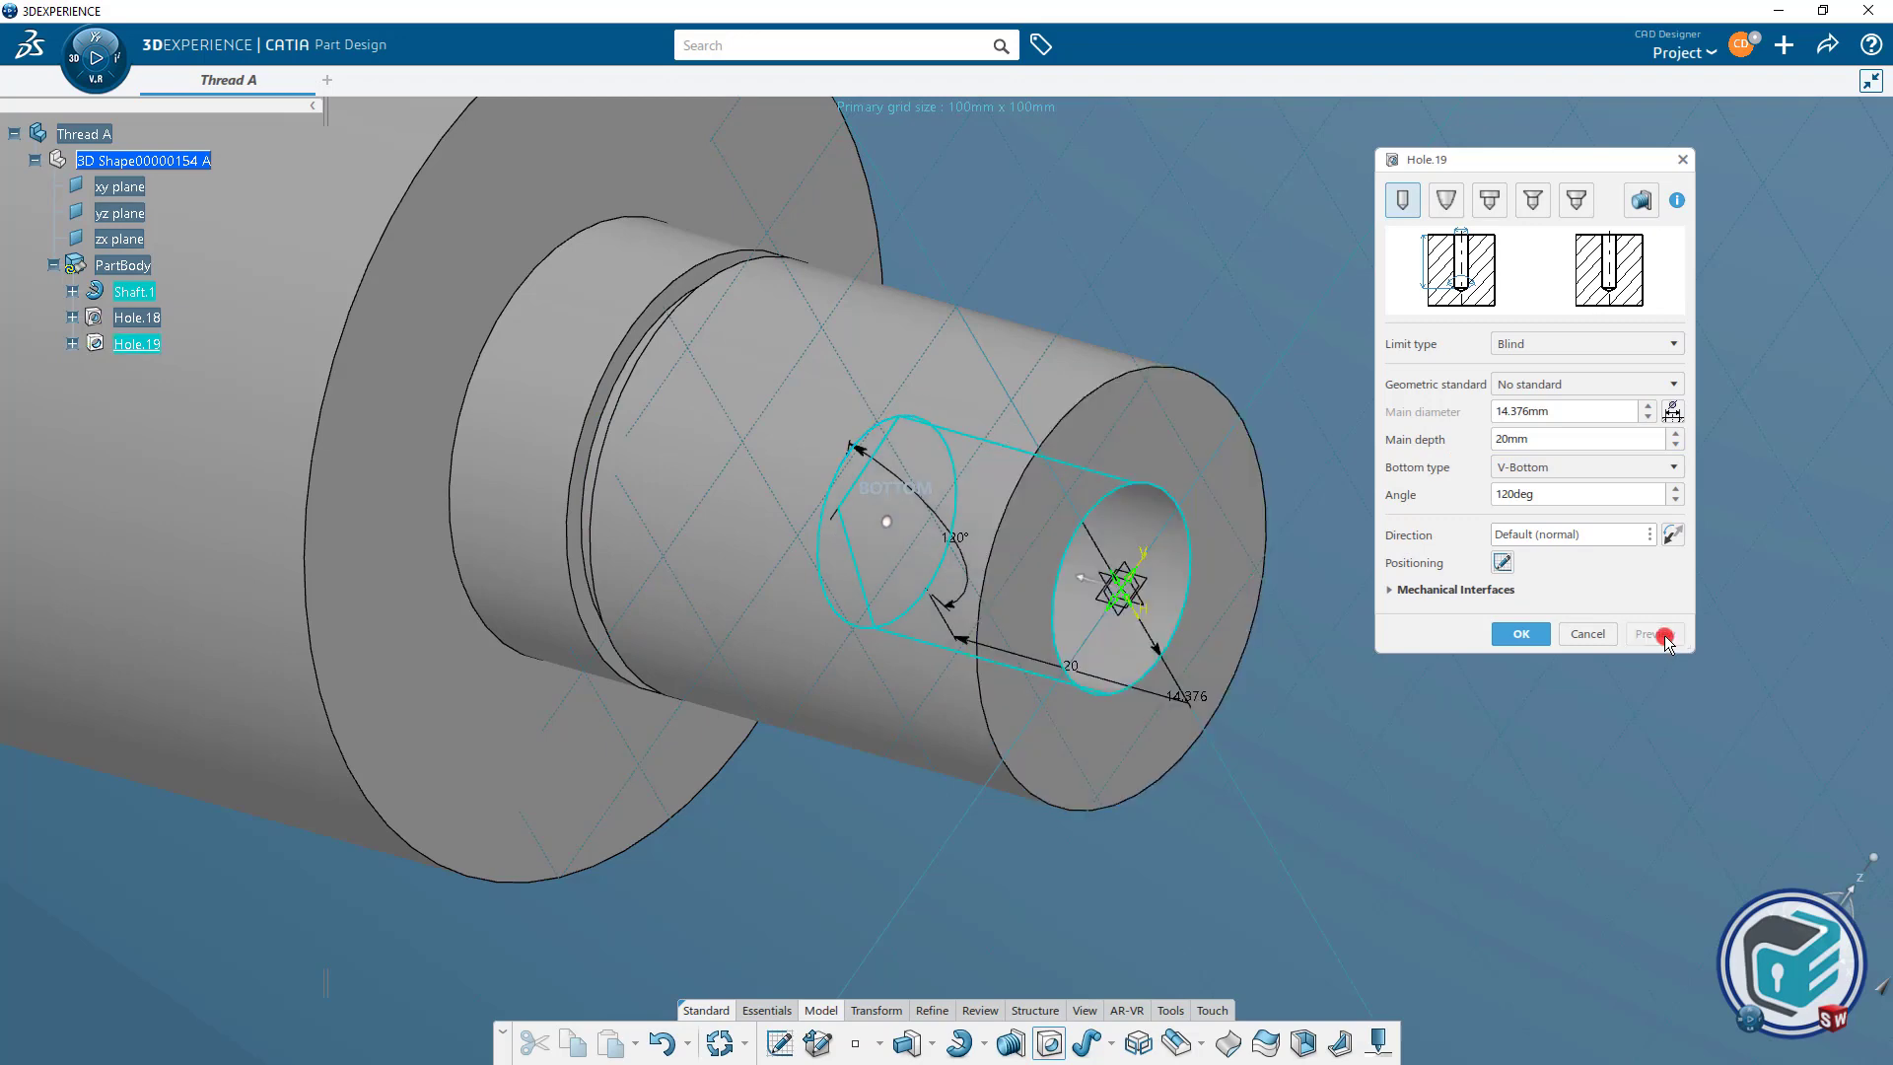
pyautogui.click(1516, 634)
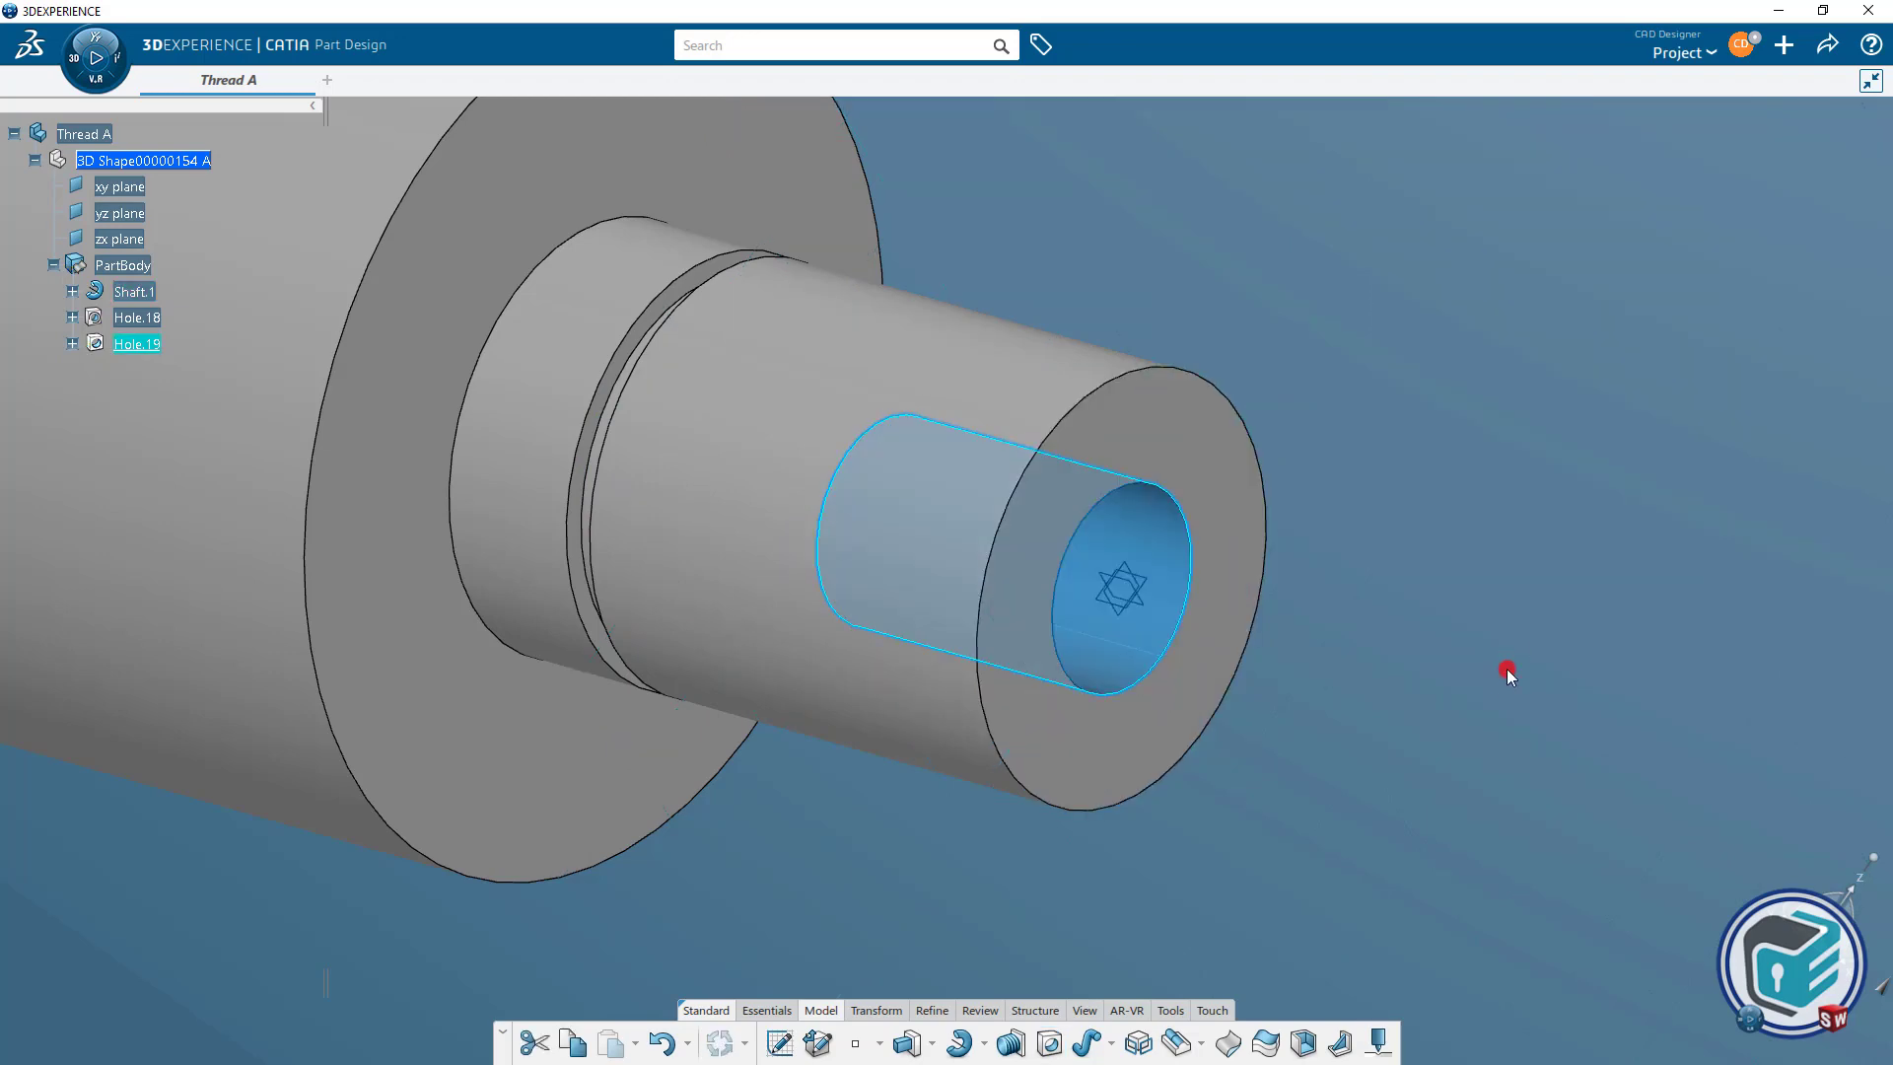
# Start a thread on the small cylinder's hole wall, limited by the cylinder's end face, and preview it.
pyautogui.moveTo(1264, 816); pyautogui.dragTo(1233, 697, button='middle')
pyautogui.click(1012, 1043)
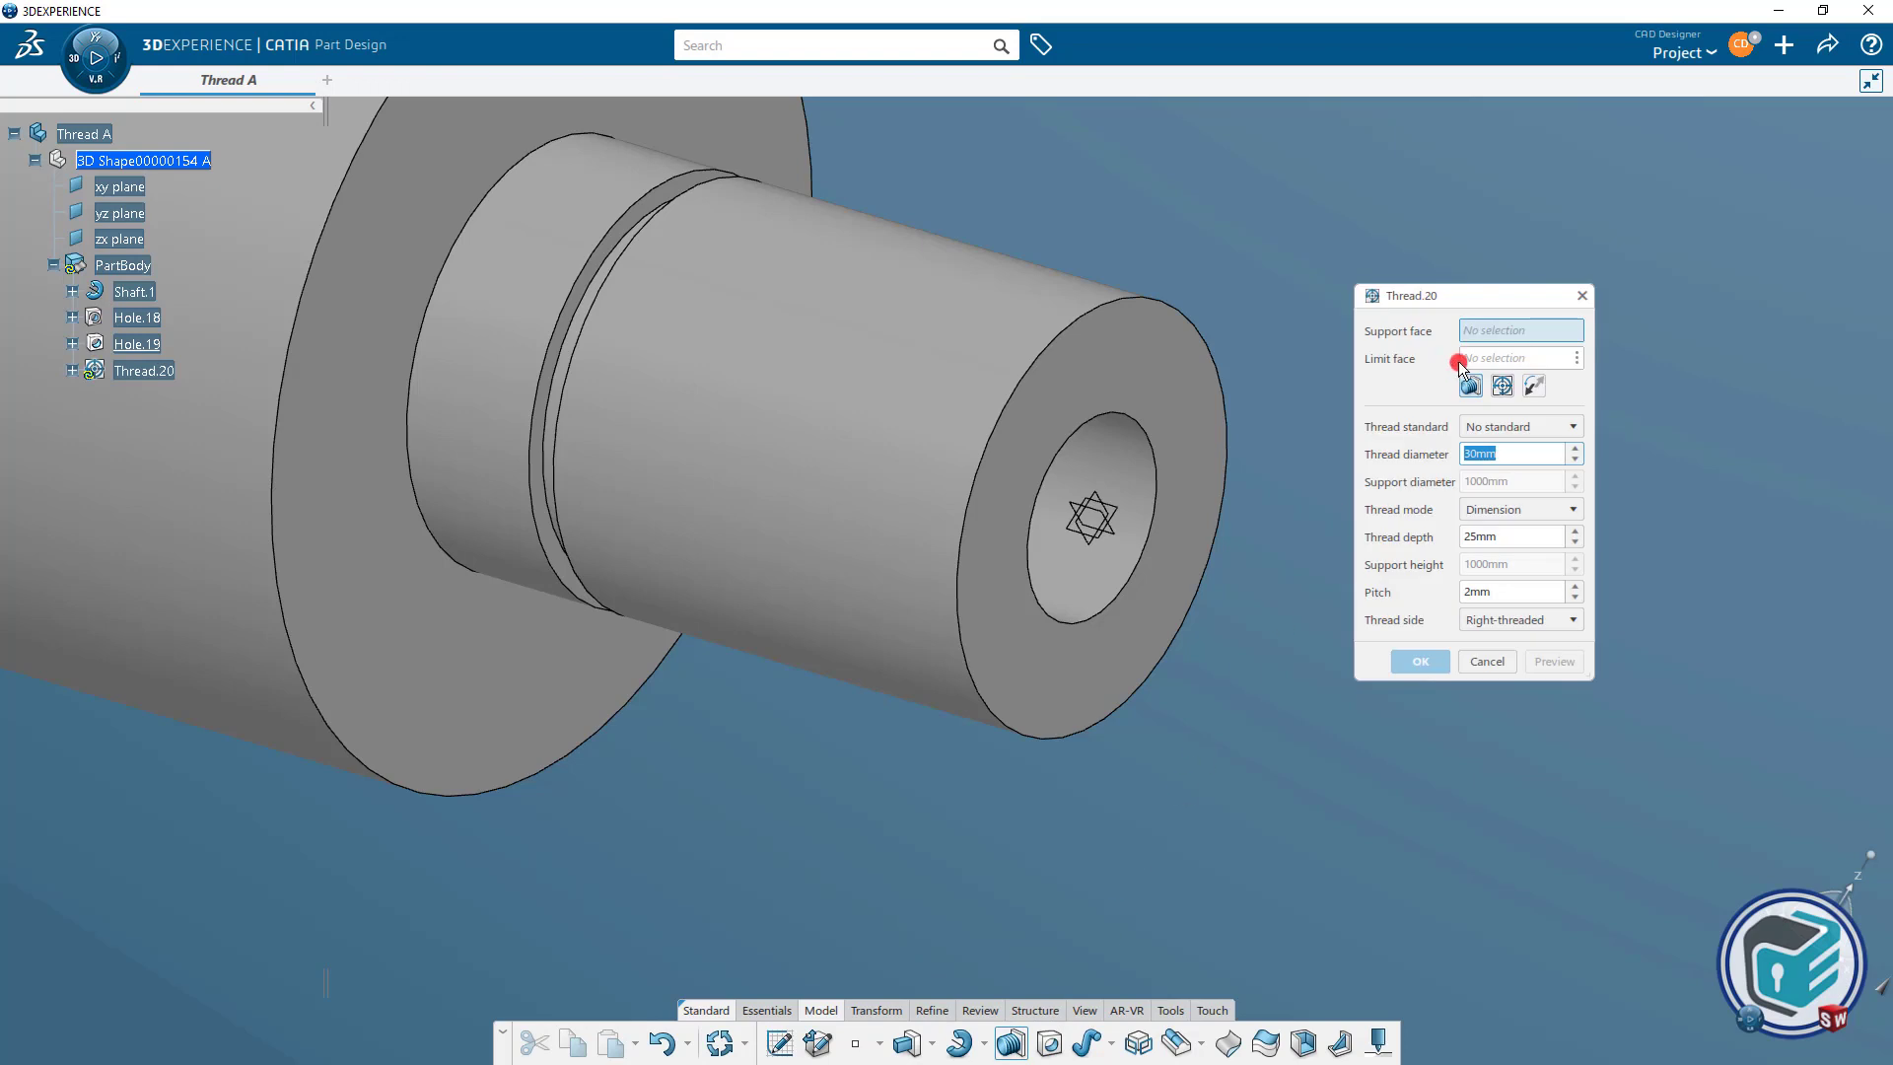
pyautogui.click(1109, 462)
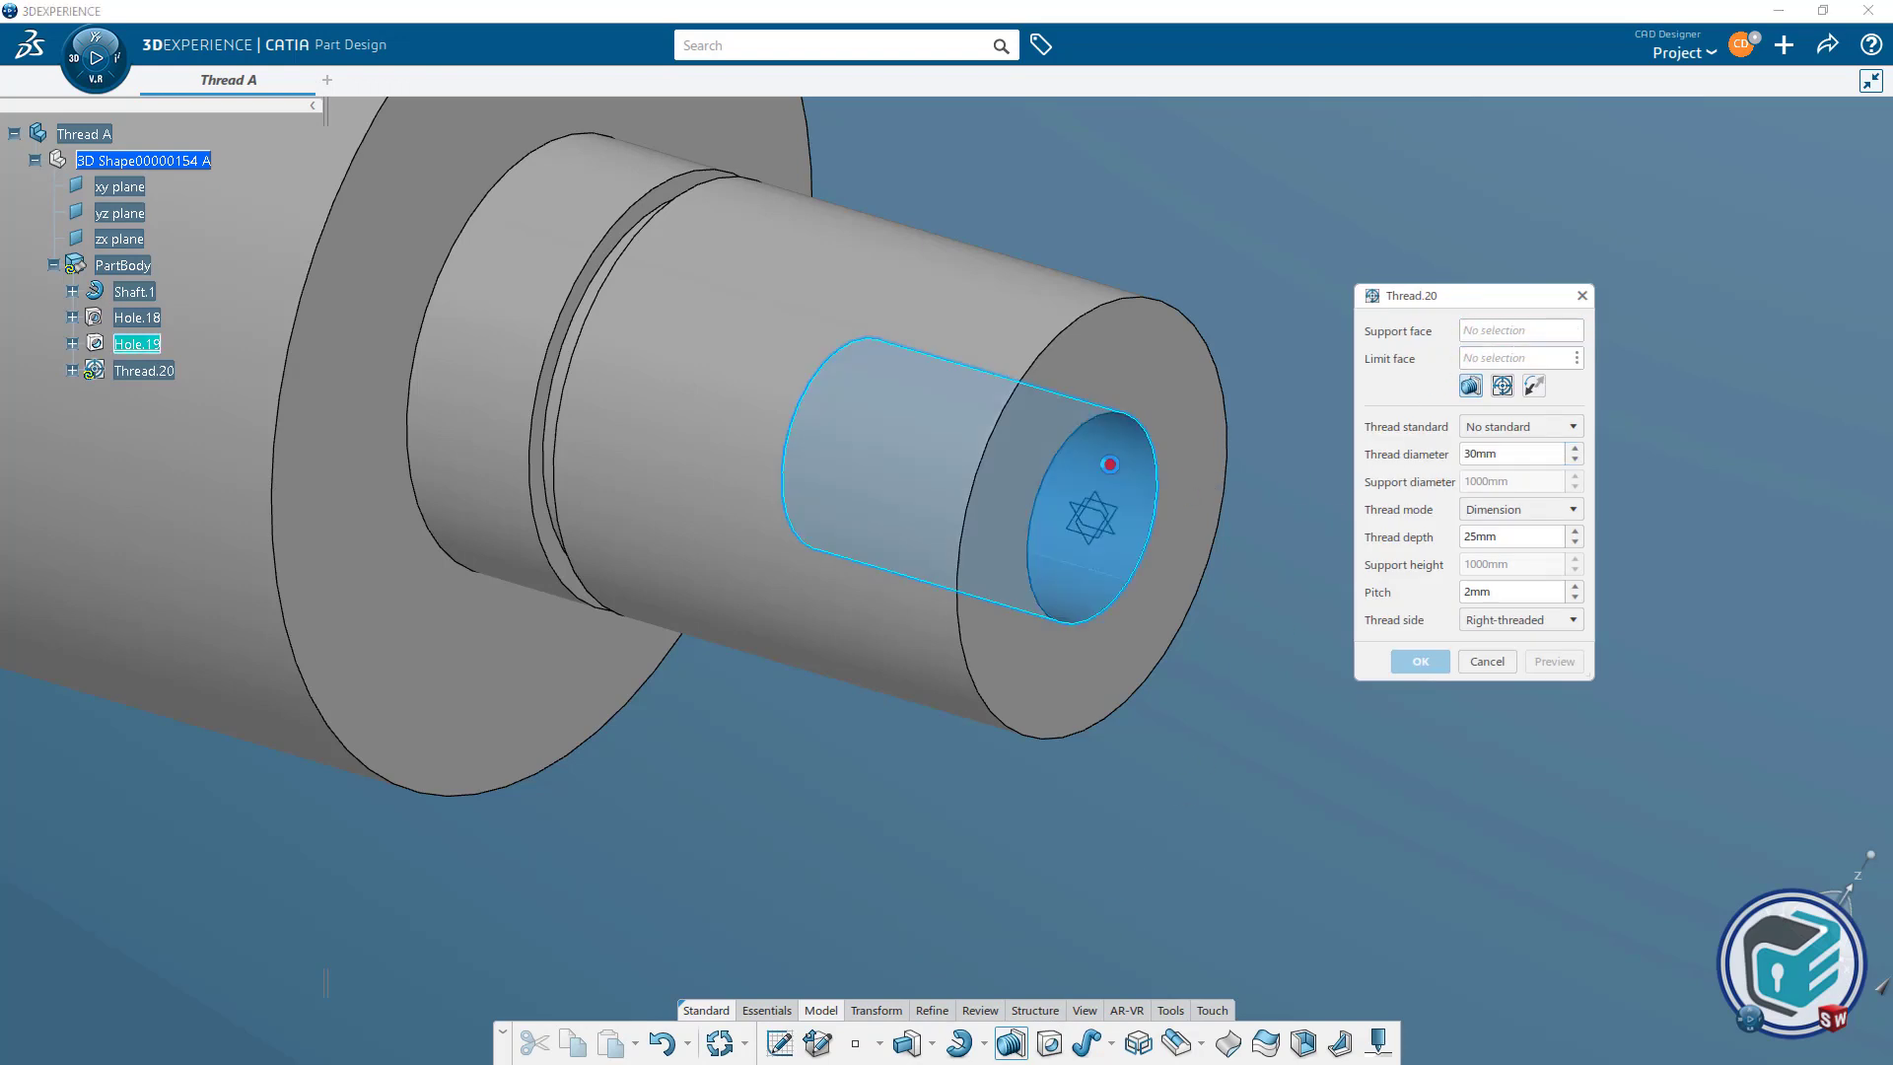
pyautogui.click(1090, 611)
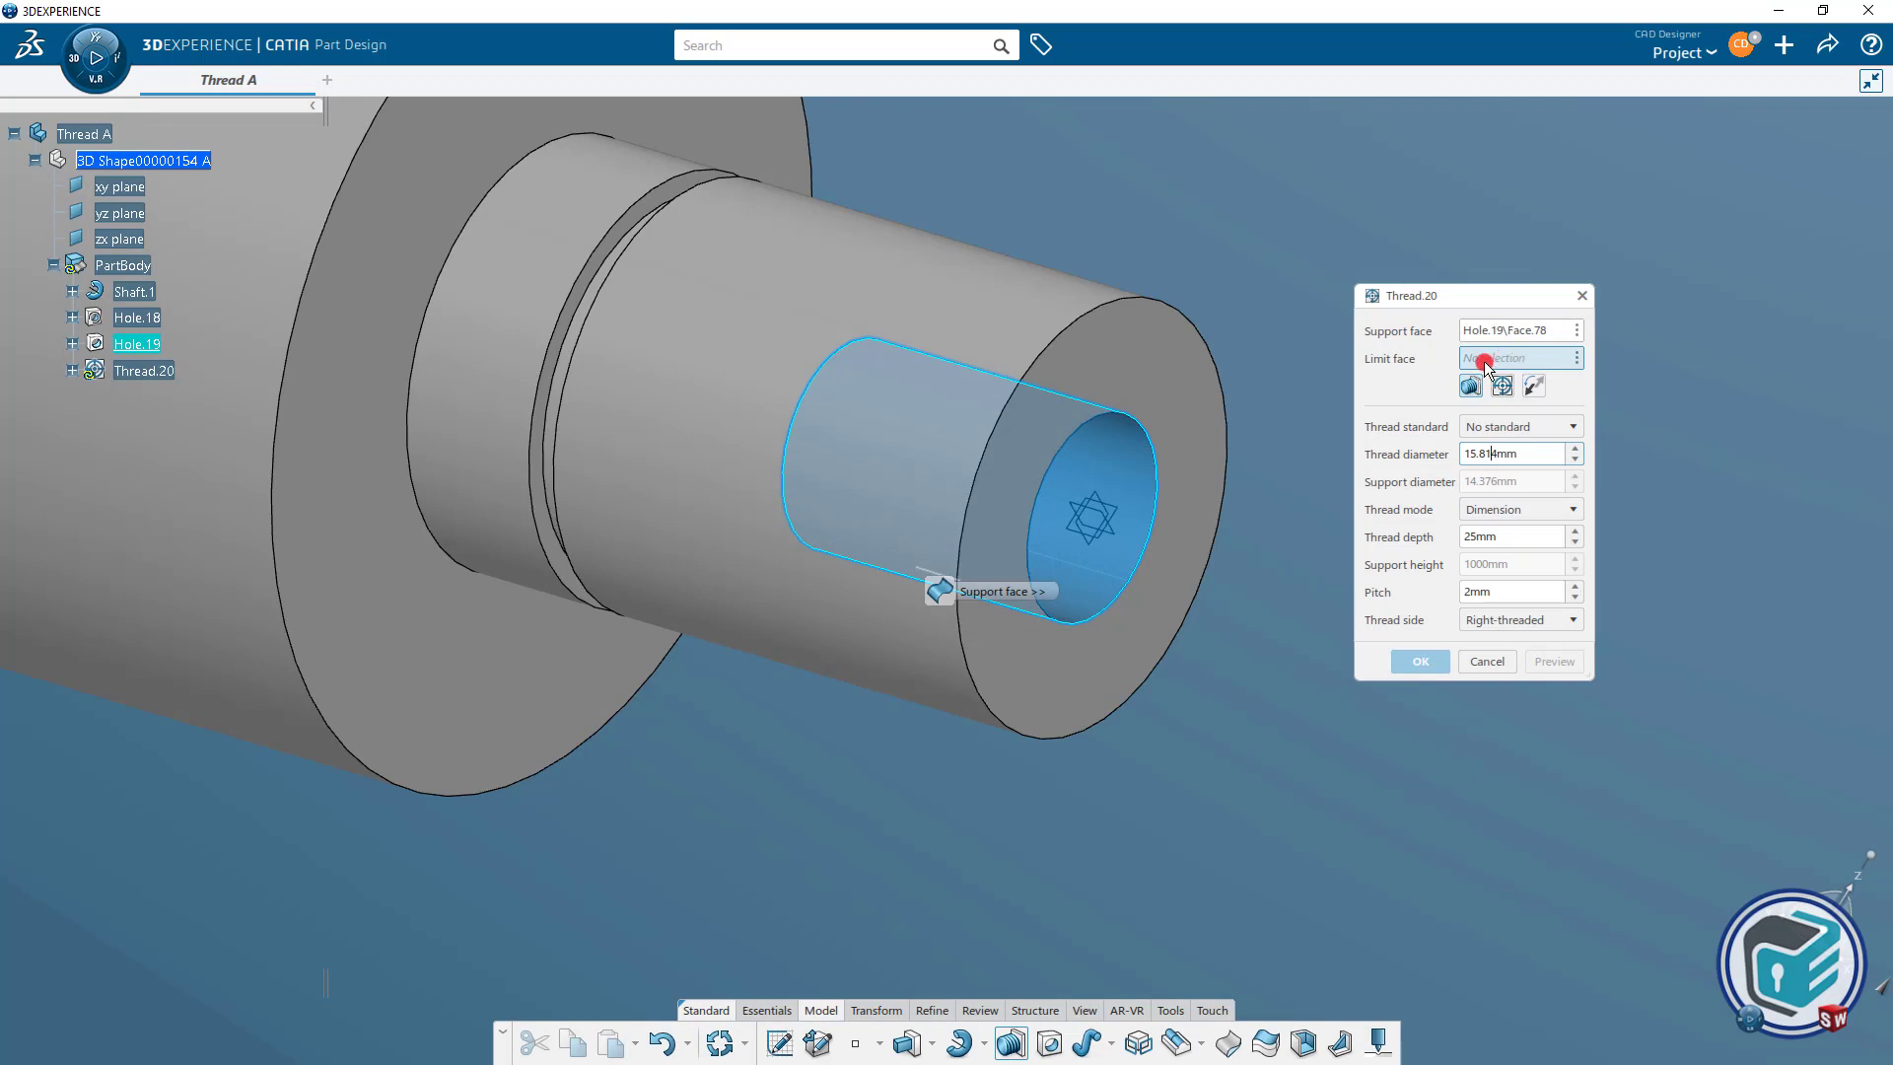
pyautogui.click(1201, 438)
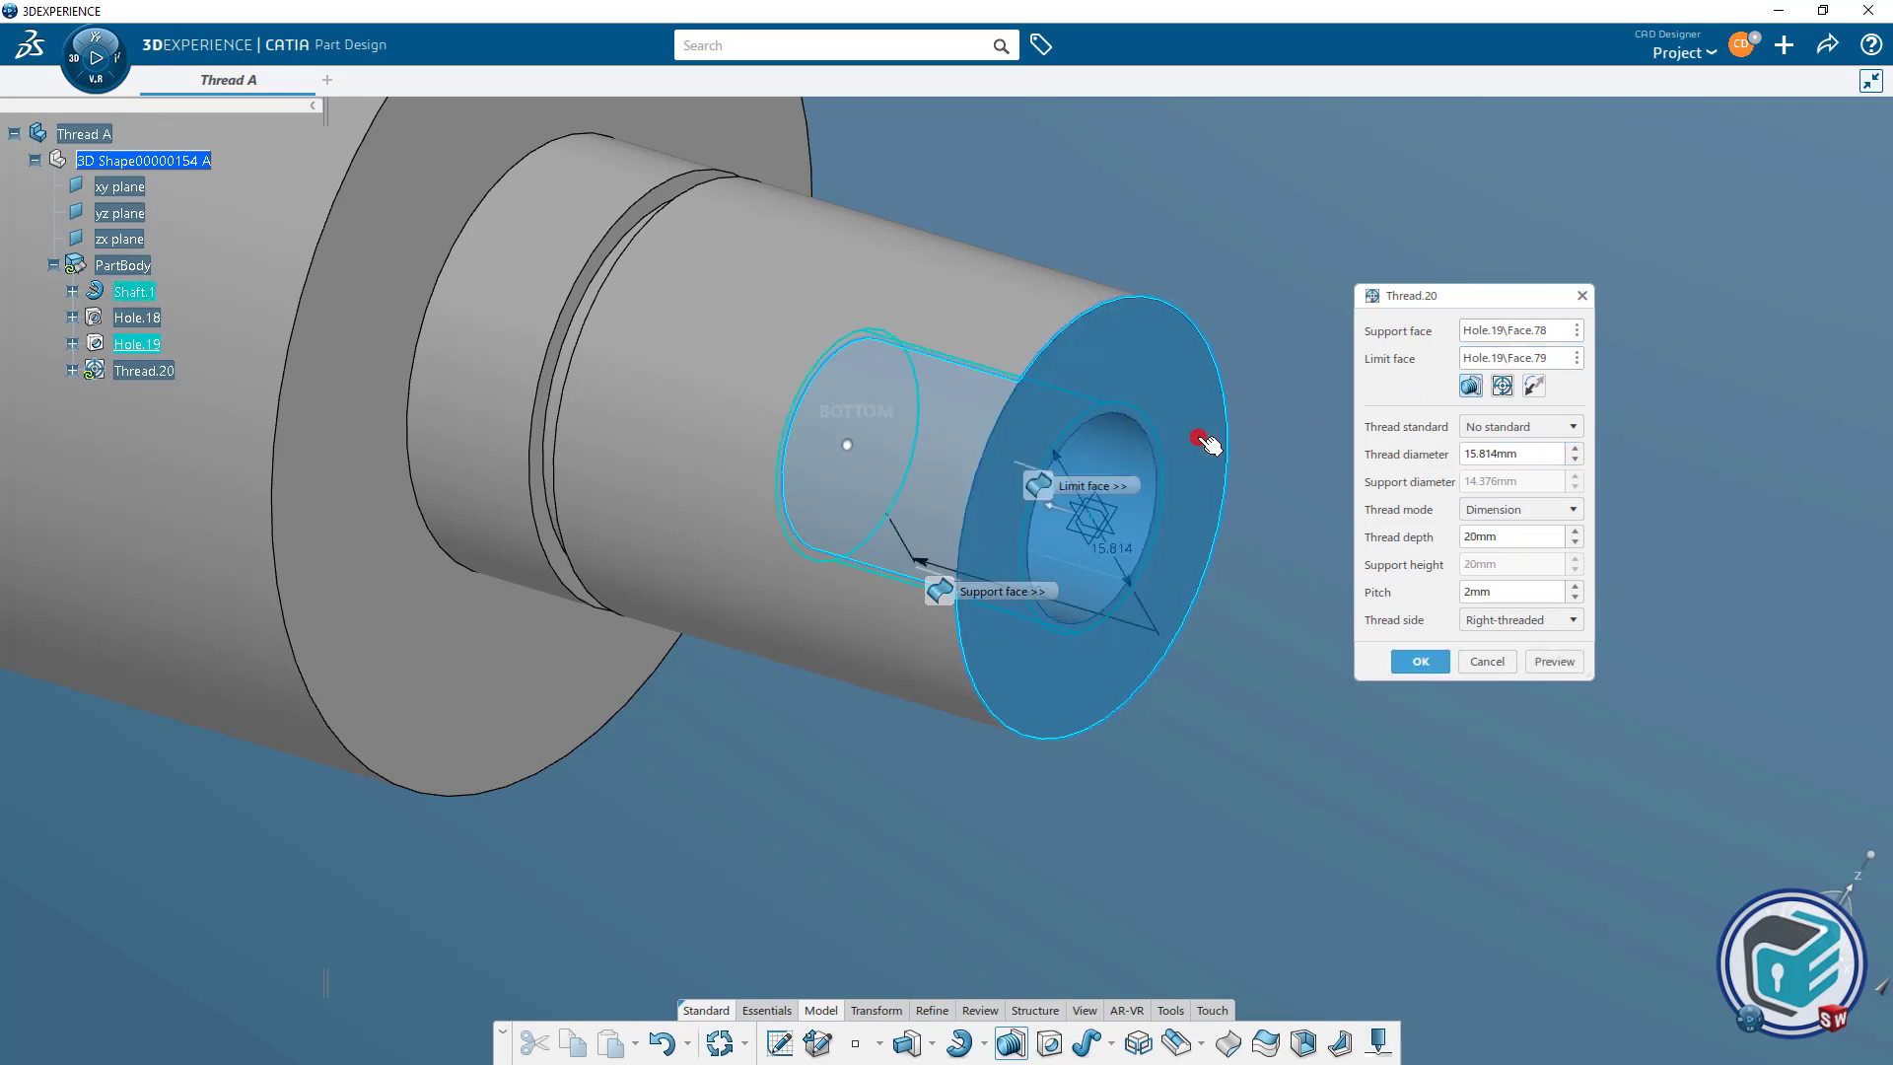
pyautogui.click(1556, 661)
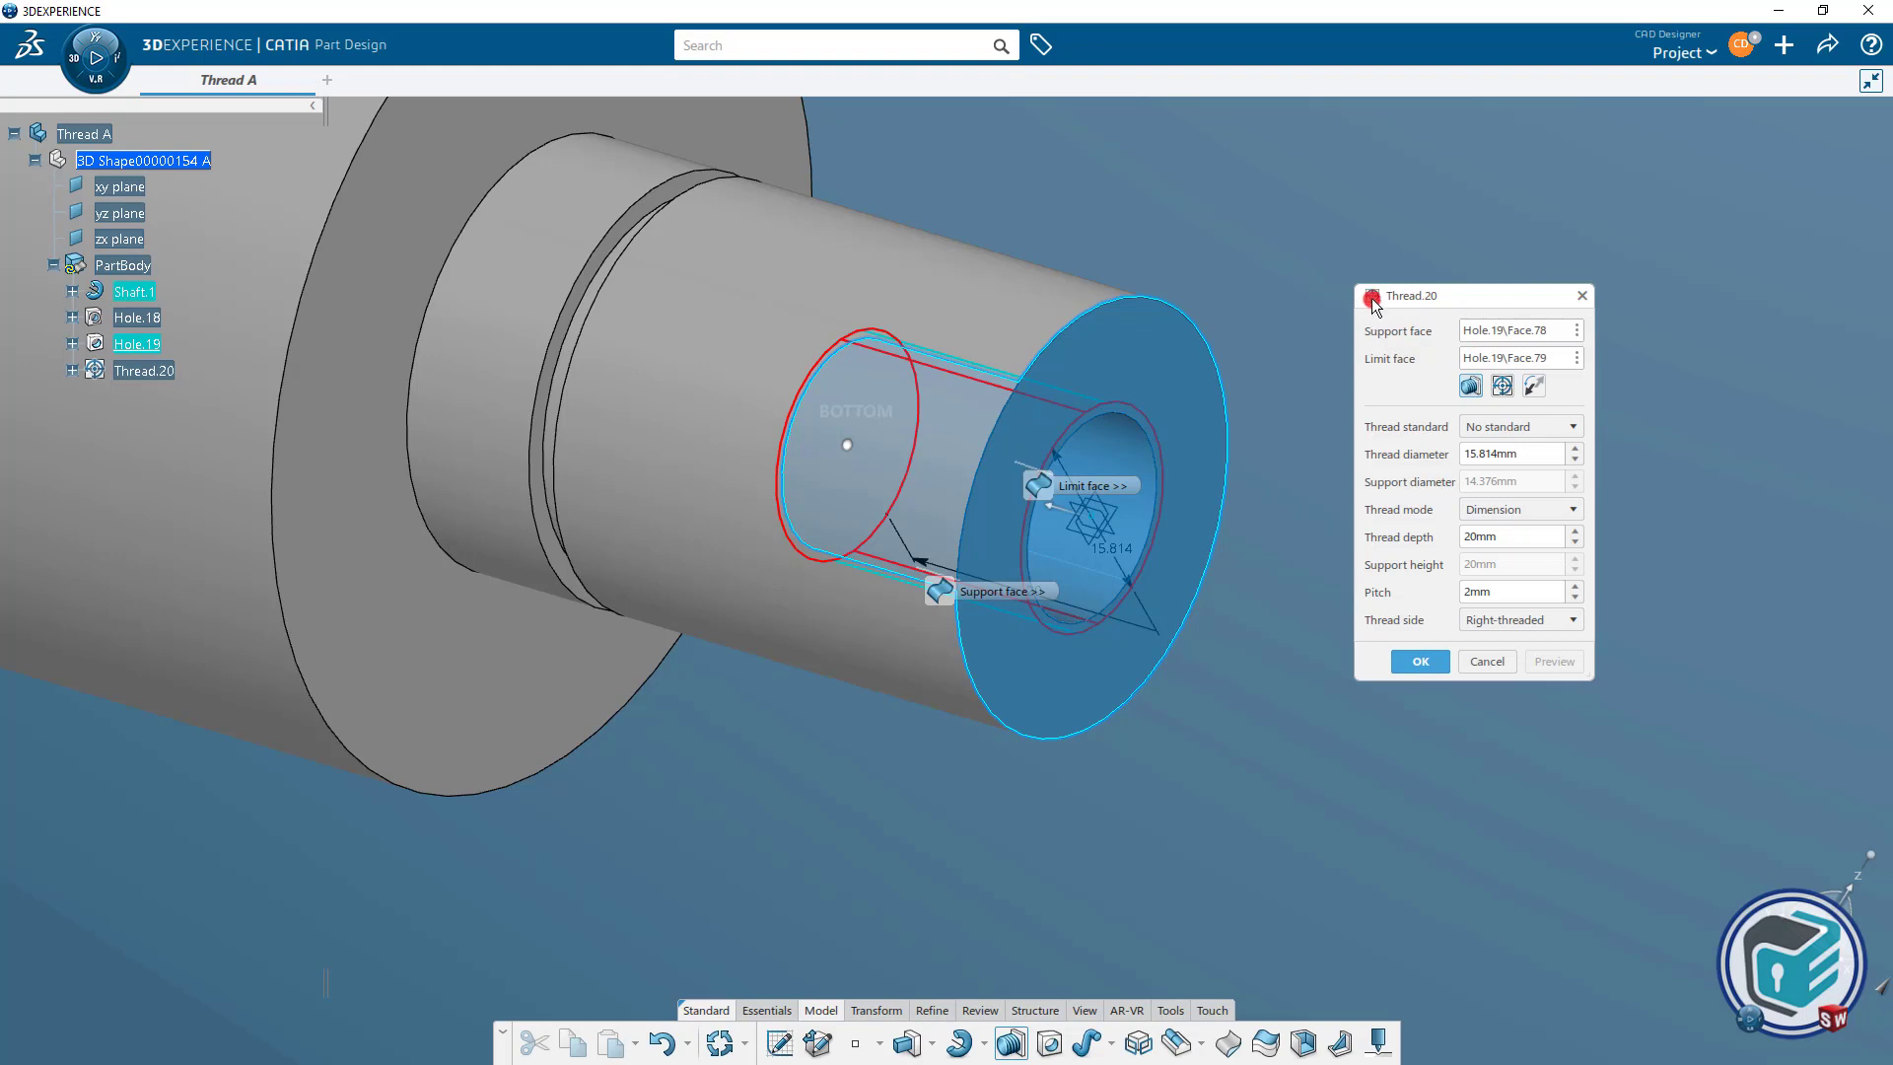
# Define the hole's thread as Metric Thin Pitch M16x1.5 with a 15 mm thread depth and create it.
pyautogui.click(1531, 426)
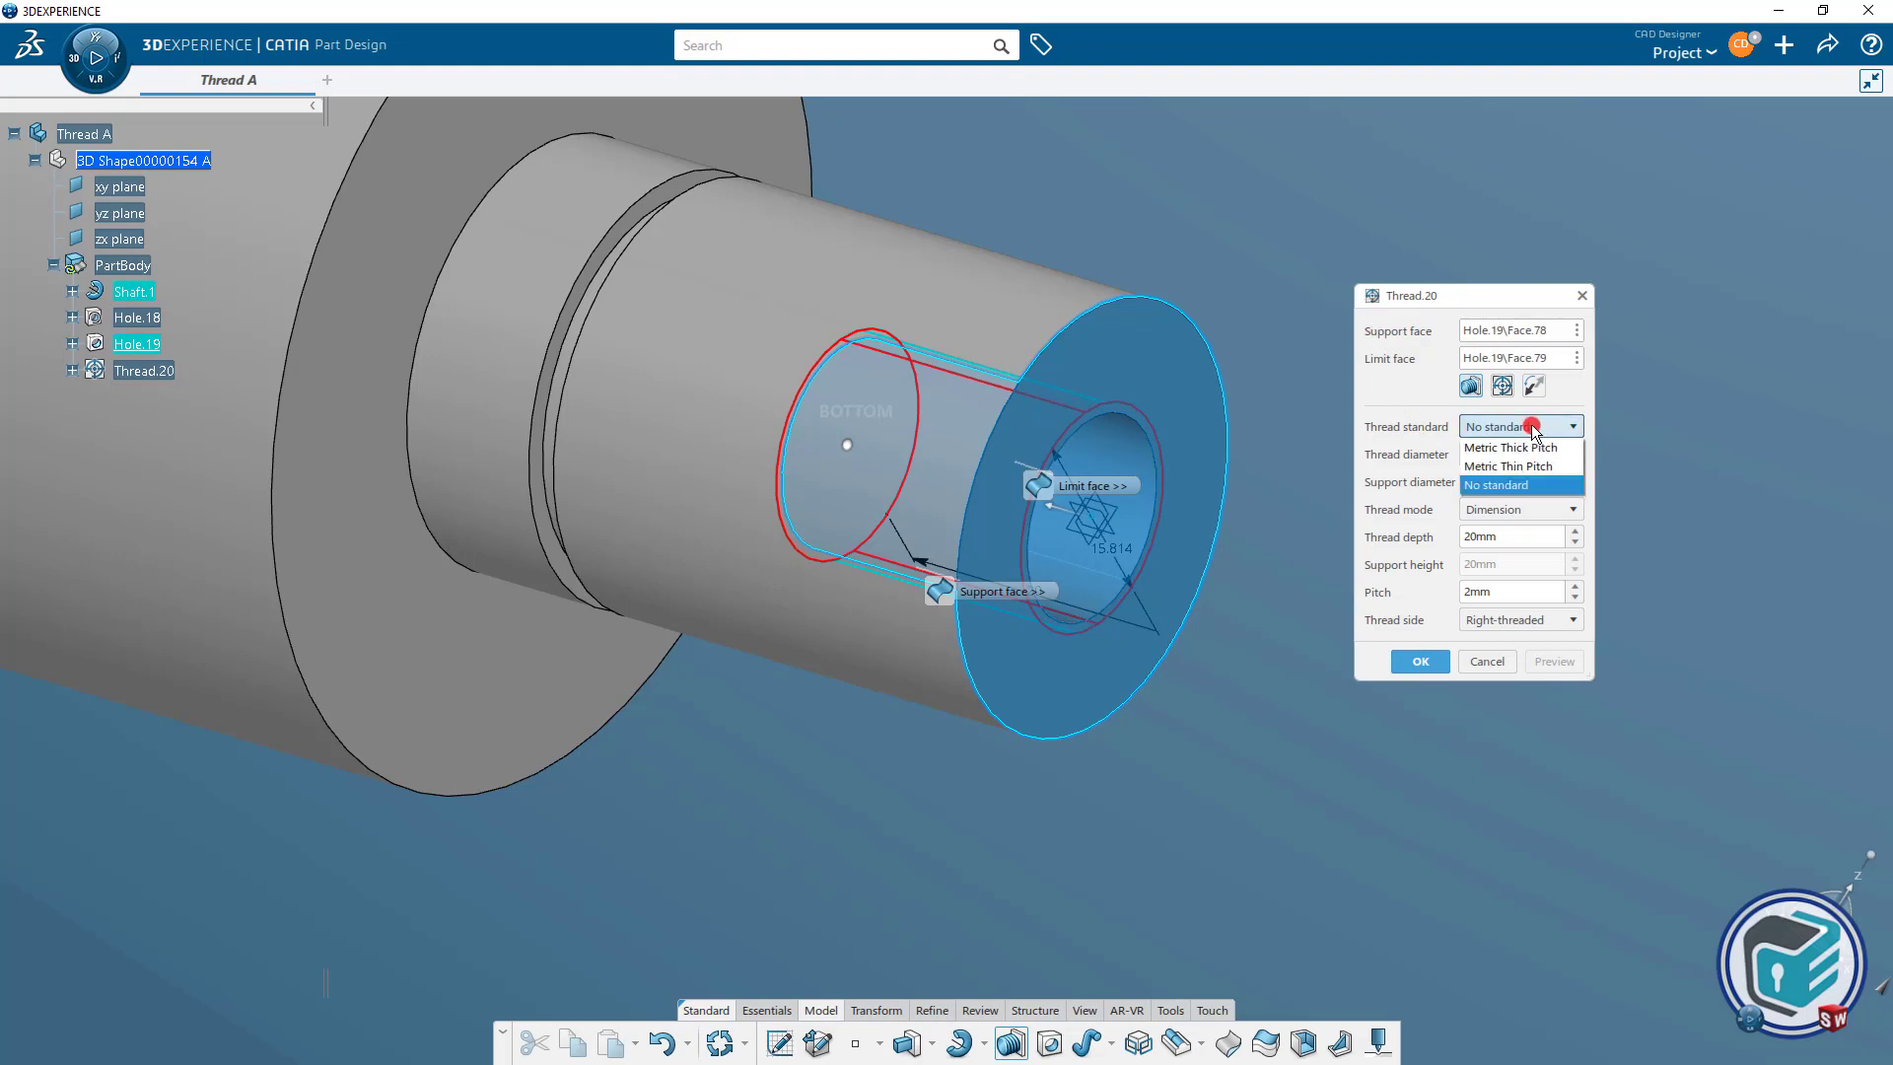
pyautogui.click(1534, 465)
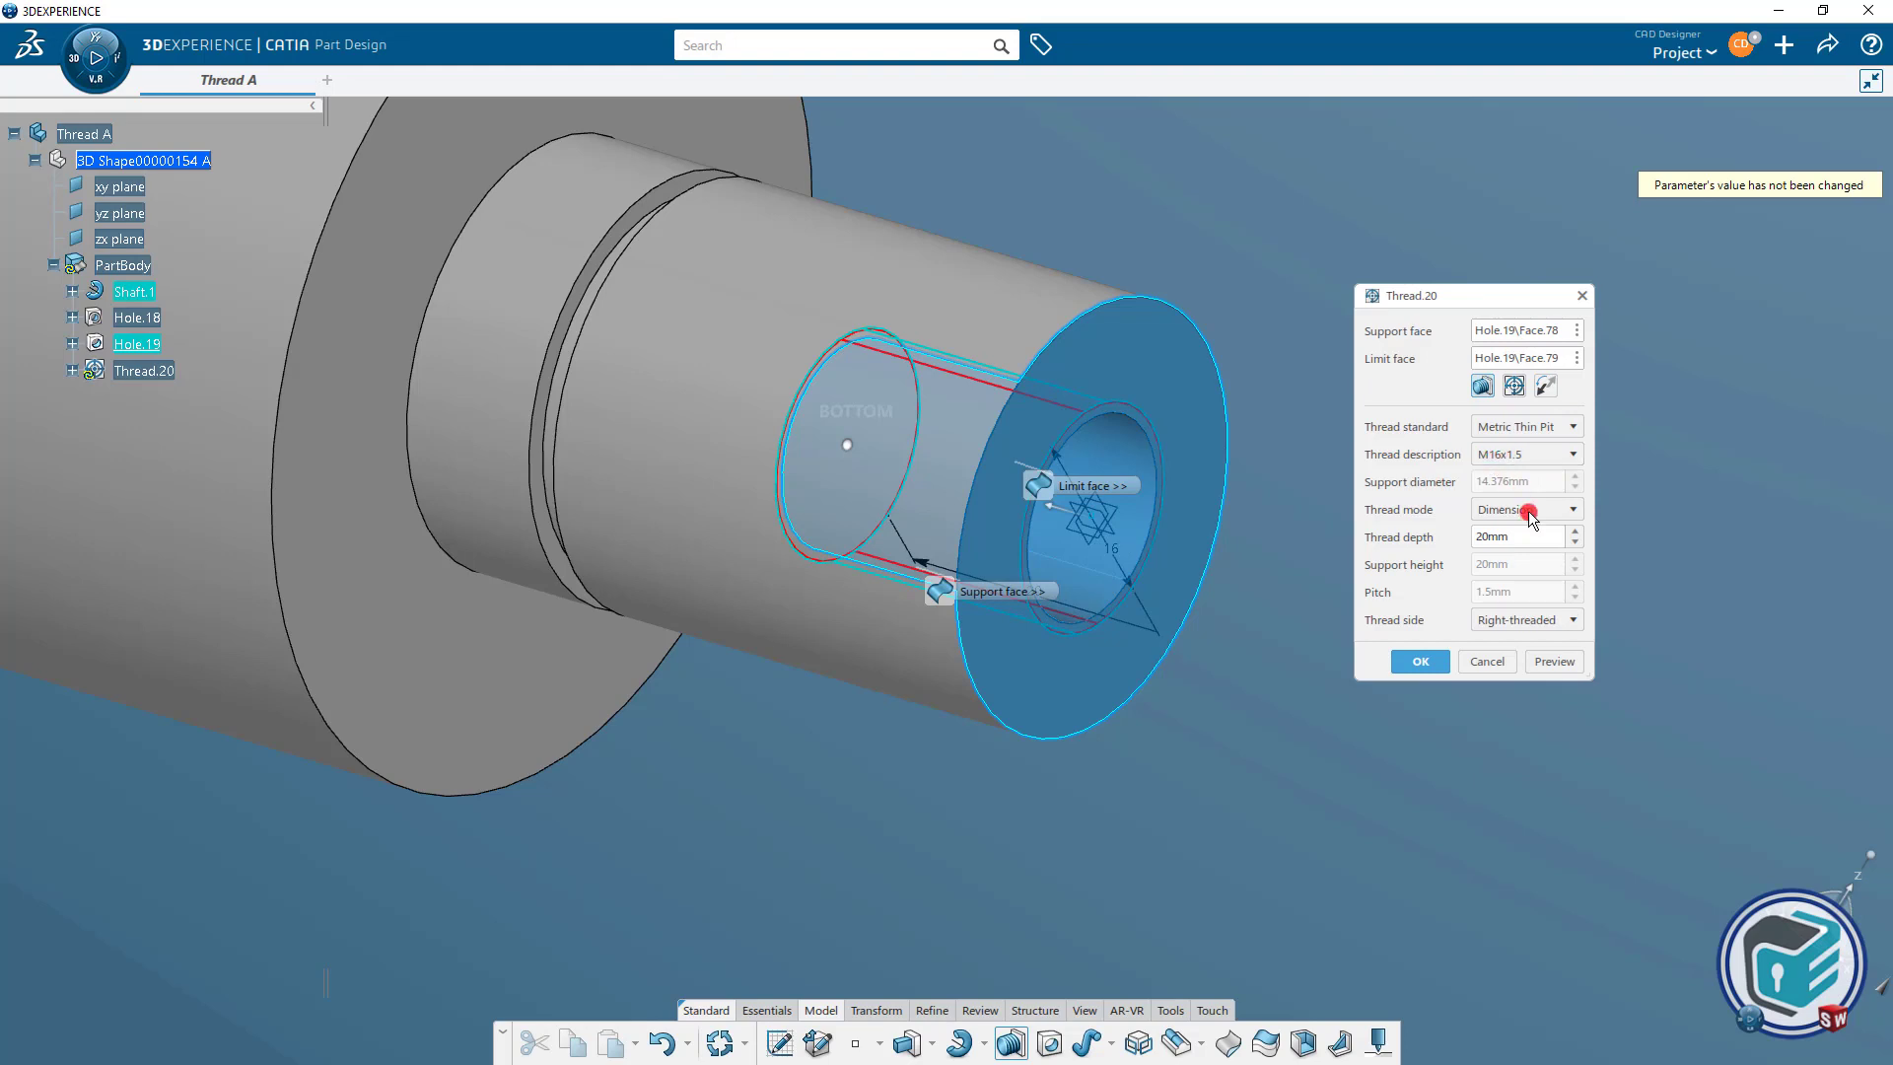
pyautogui.click(1507, 535)
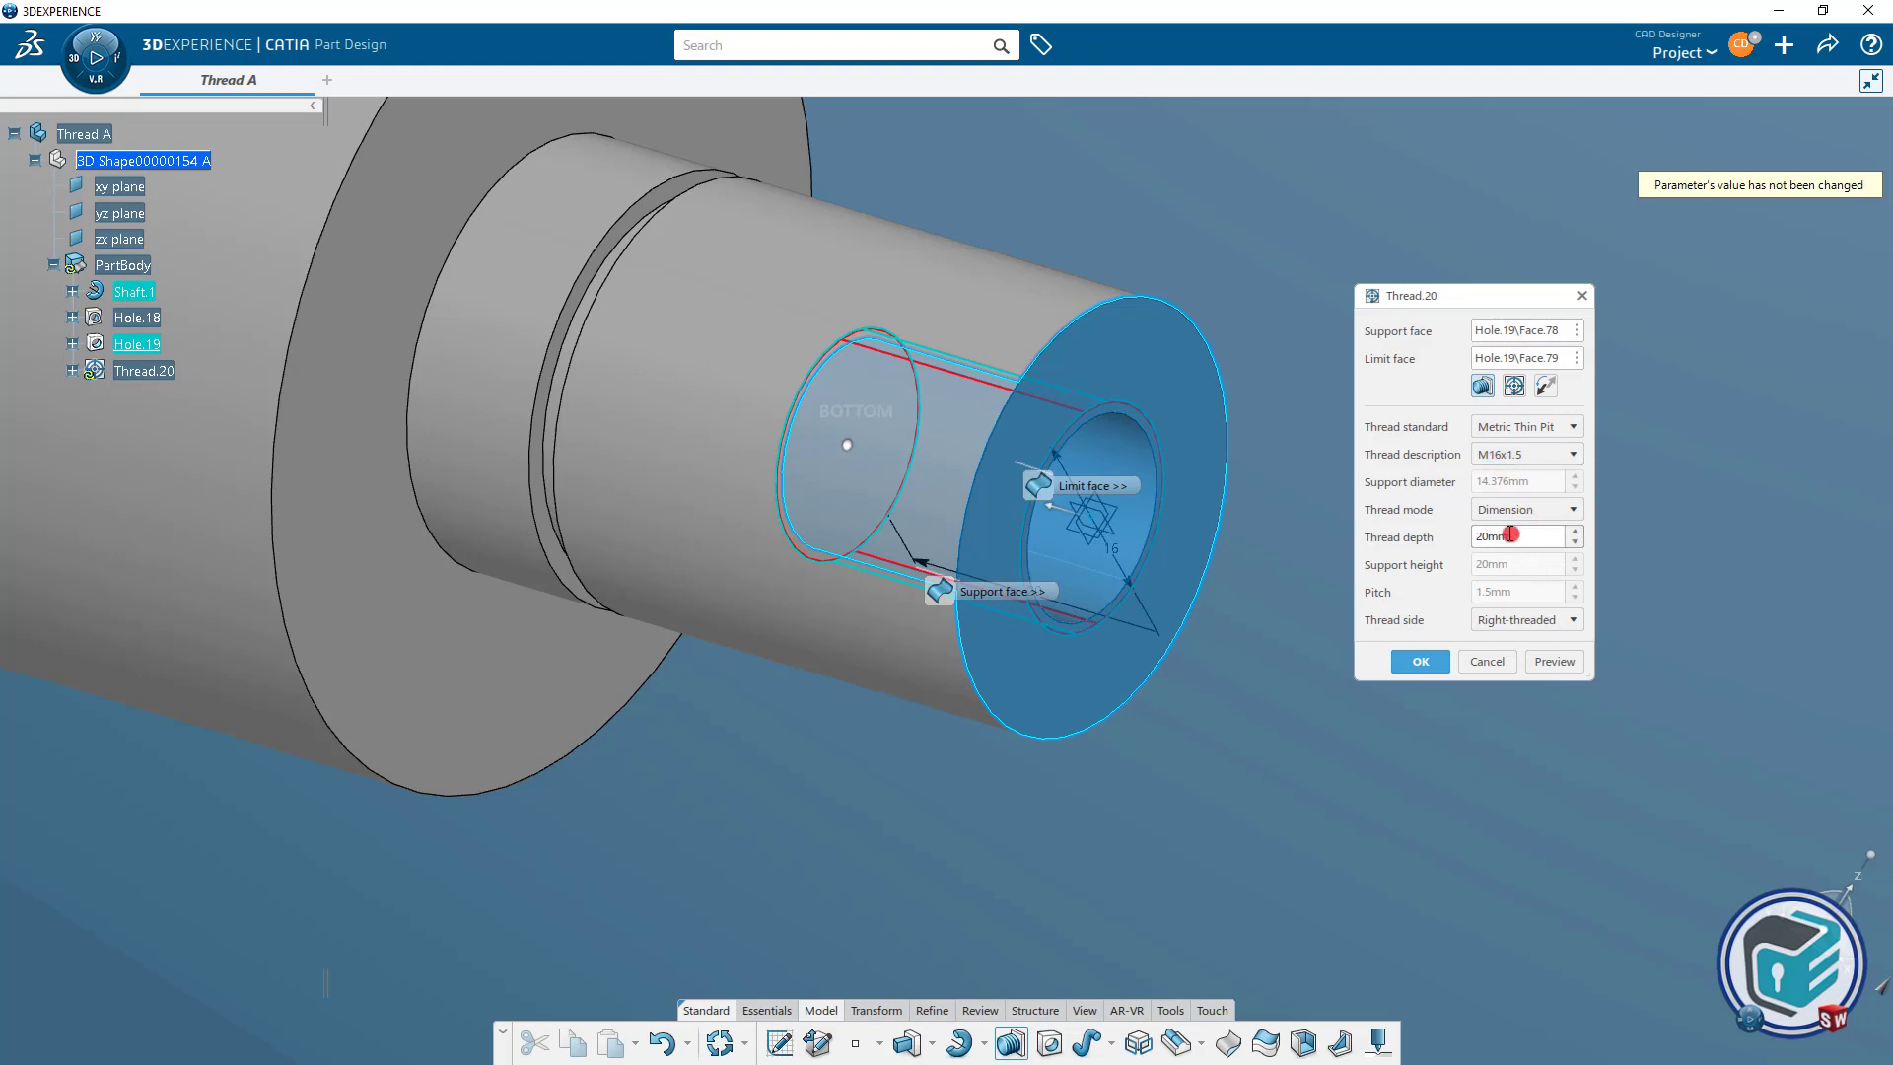
pyautogui.click(1576, 543)
pyautogui.click(1575, 543)
pyautogui.click(1575, 543)
pyautogui.click(1575, 543)
pyautogui.click(1575, 543)
pyautogui.click(1562, 659)
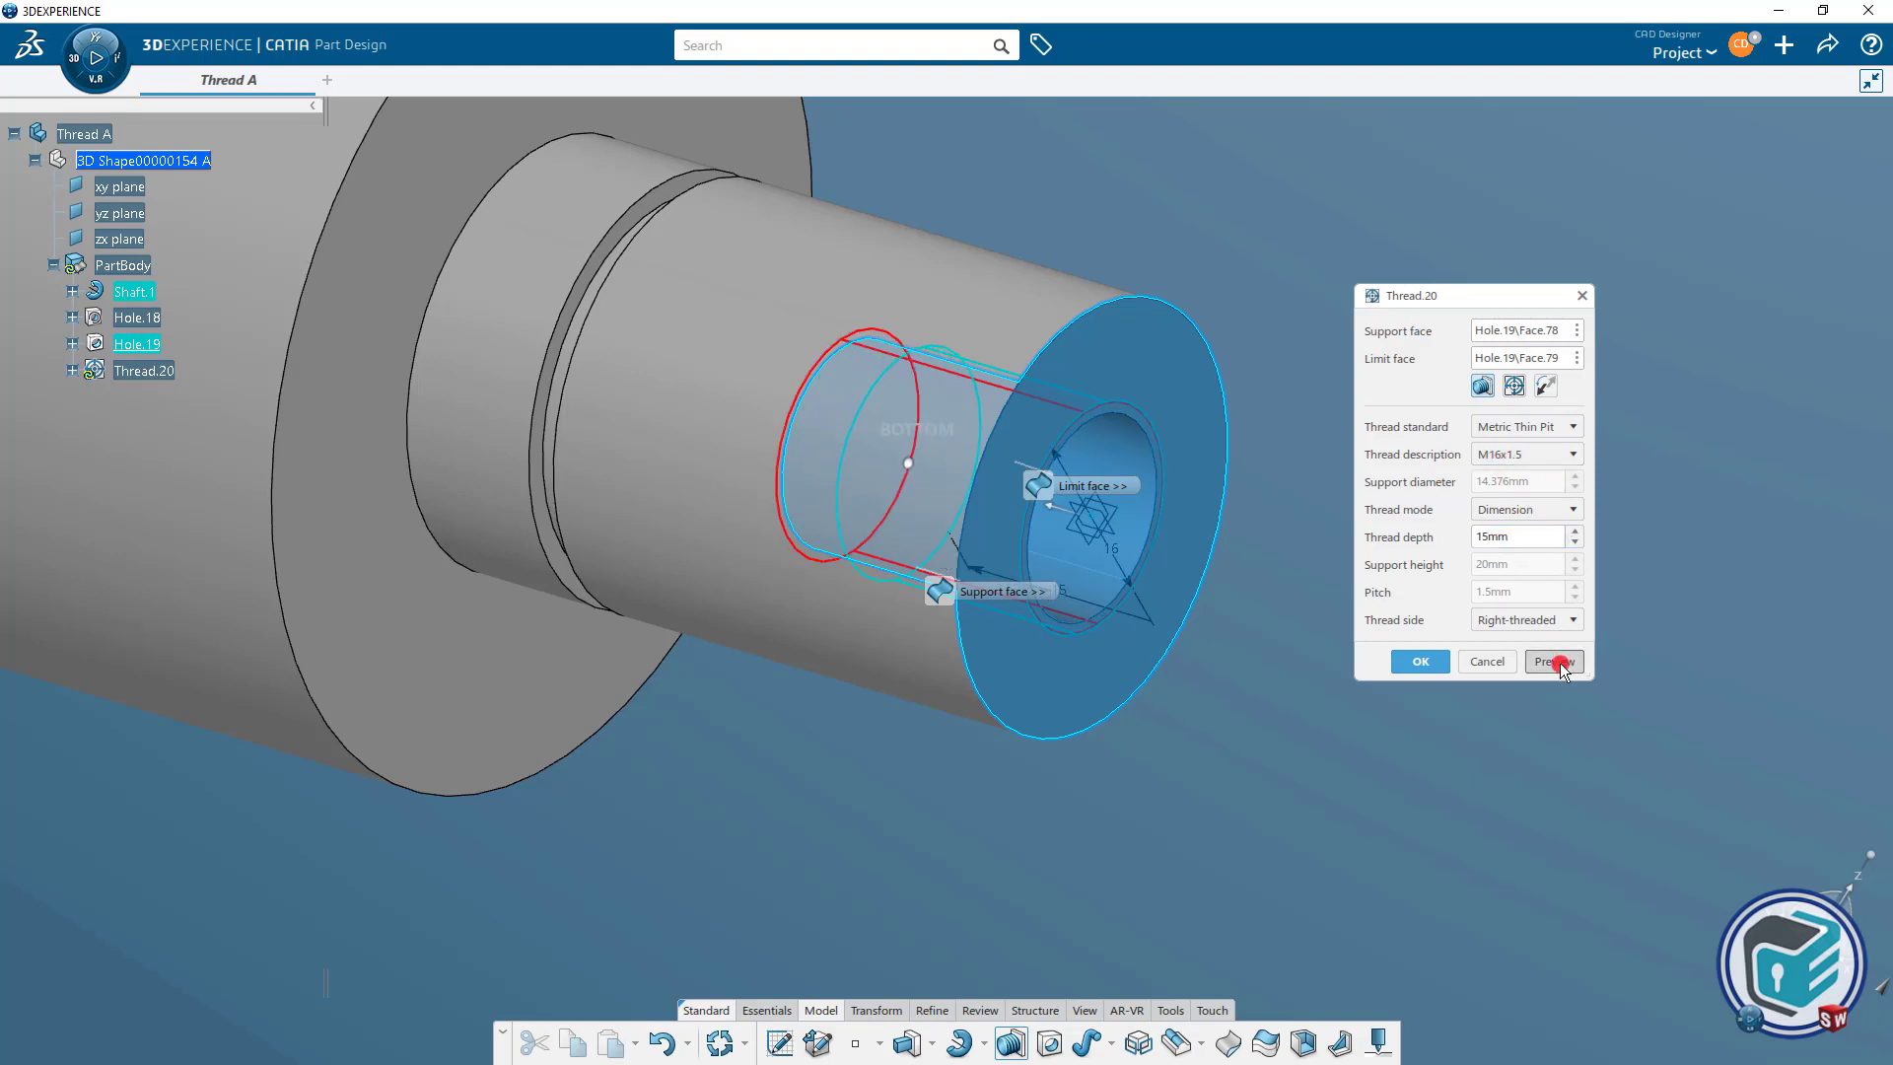
pyautogui.click(1507, 545)
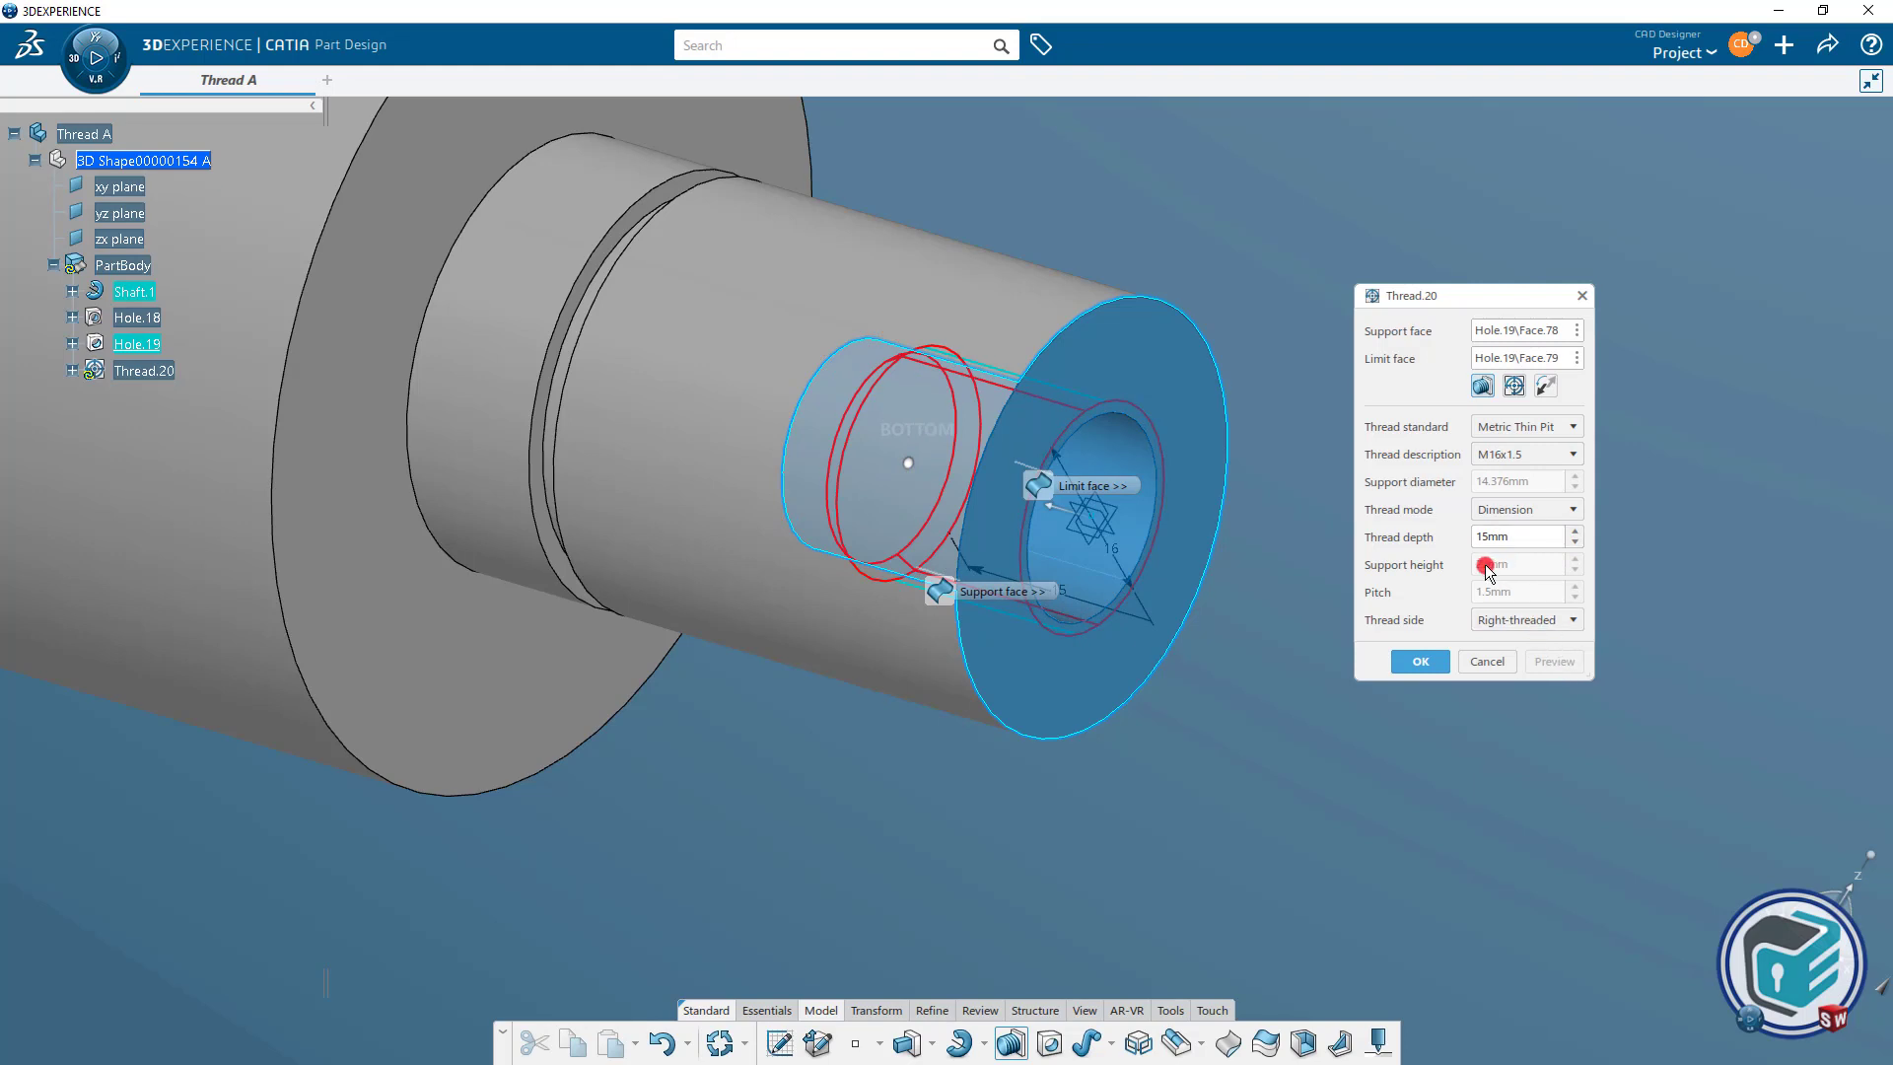
pyautogui.click(1424, 661)
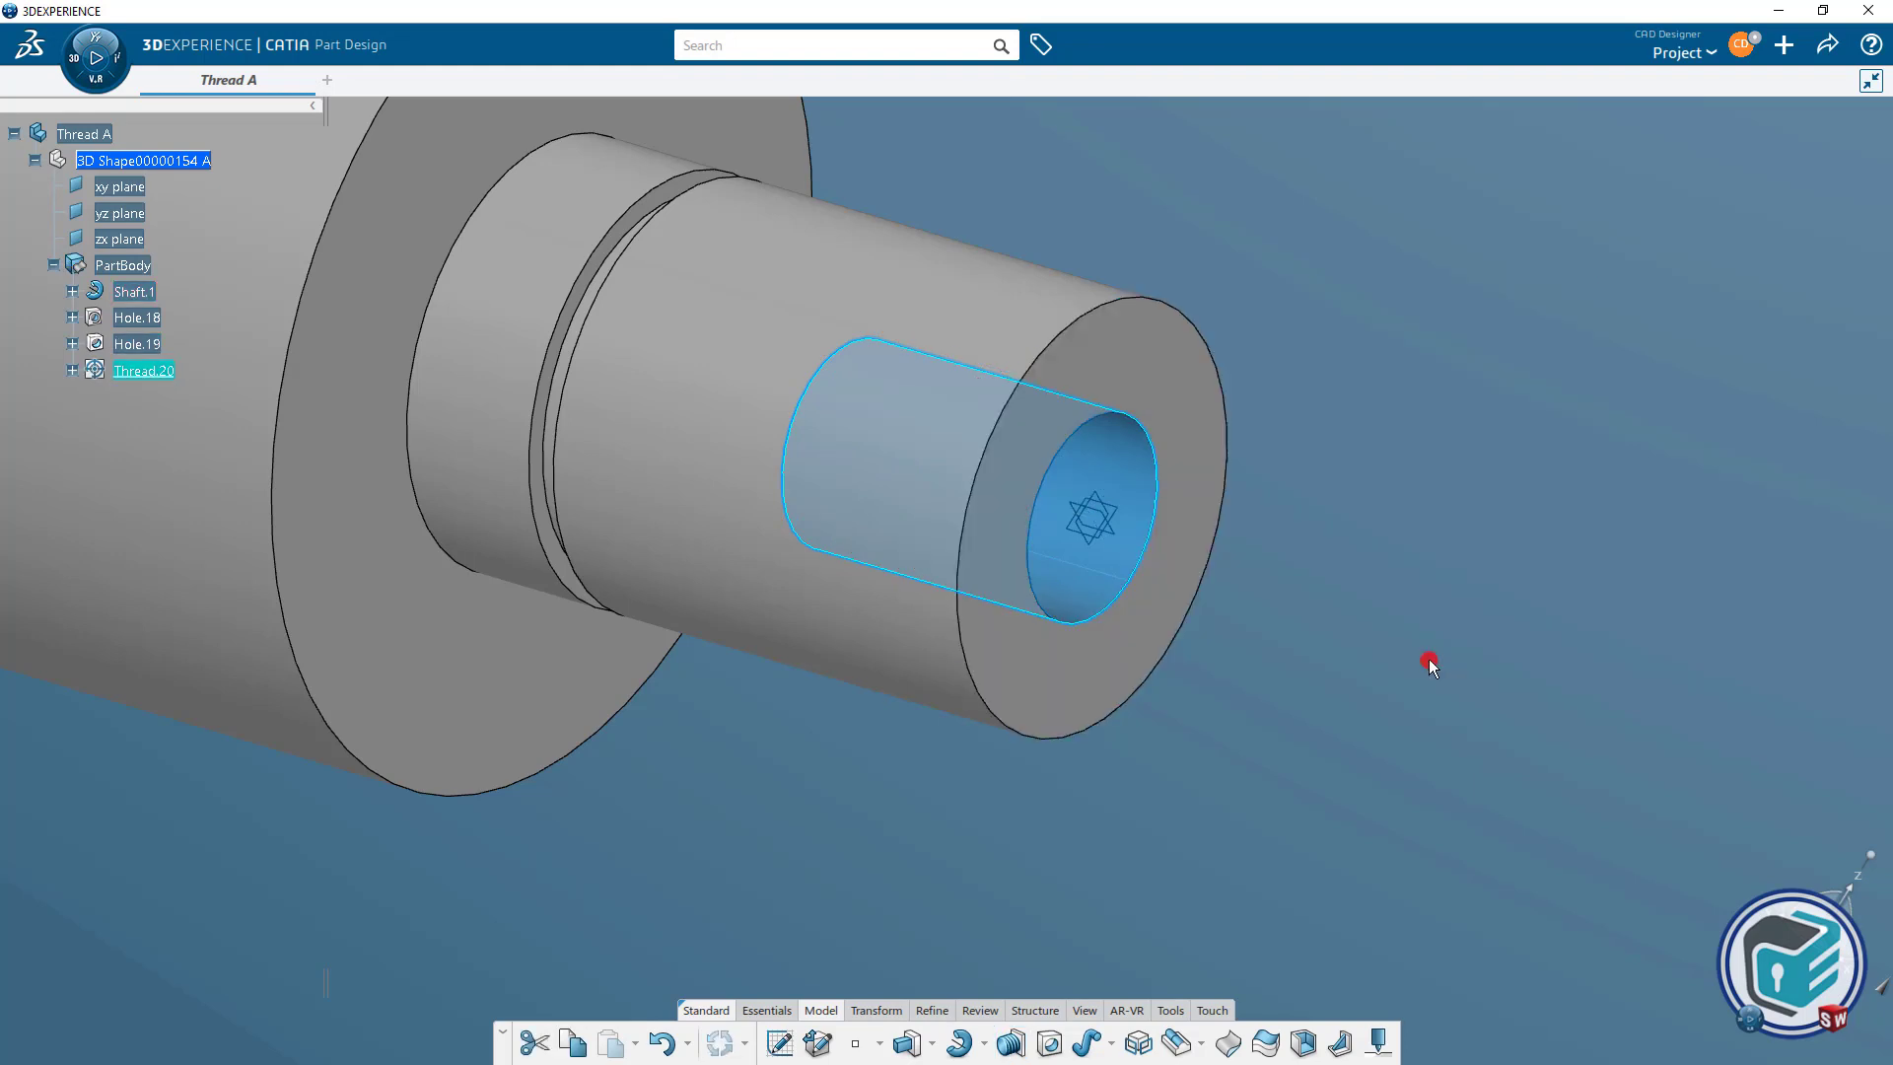
# Start a thread on the small cylinder's outer face, limited by its end face, and preview it.
pyautogui.moveTo(1343, 639); pyautogui.dragTo(1308, 700, button='middle')
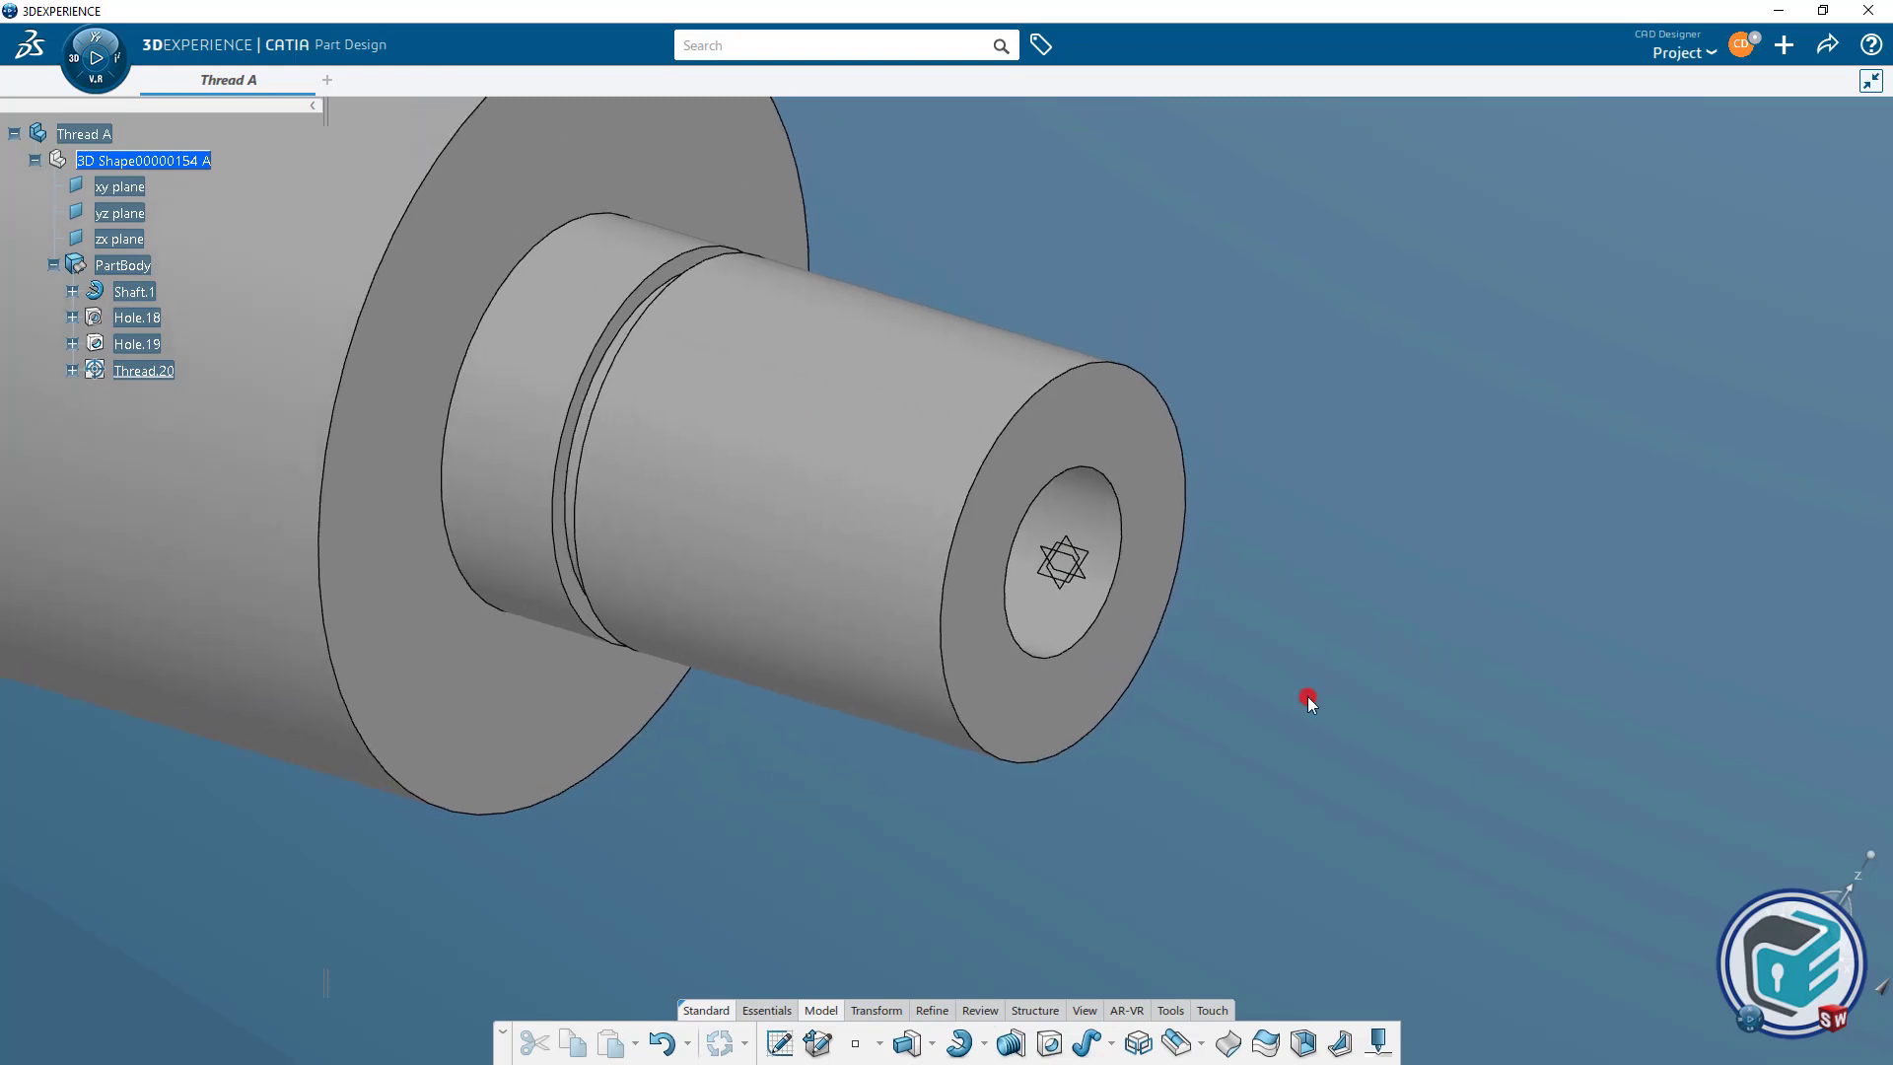
pyautogui.click(1012, 1045)
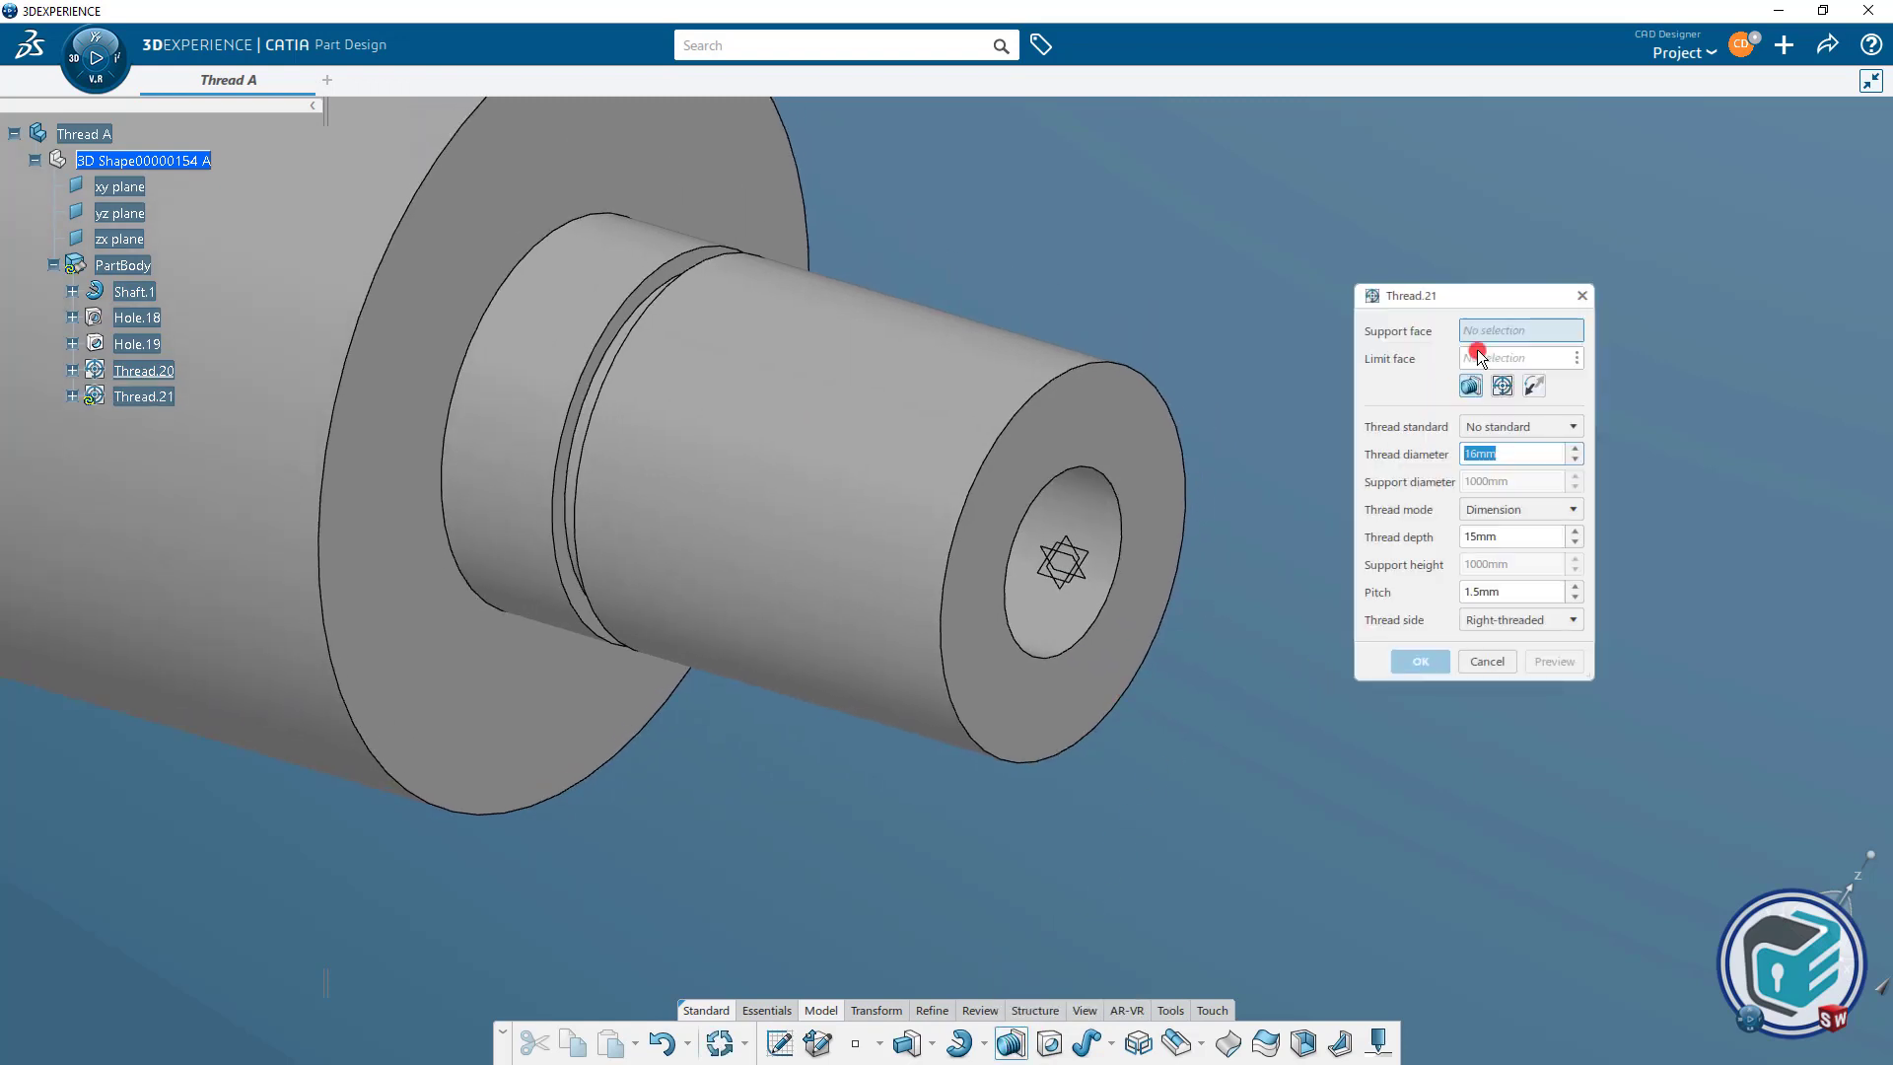
pyautogui.click(949, 365)
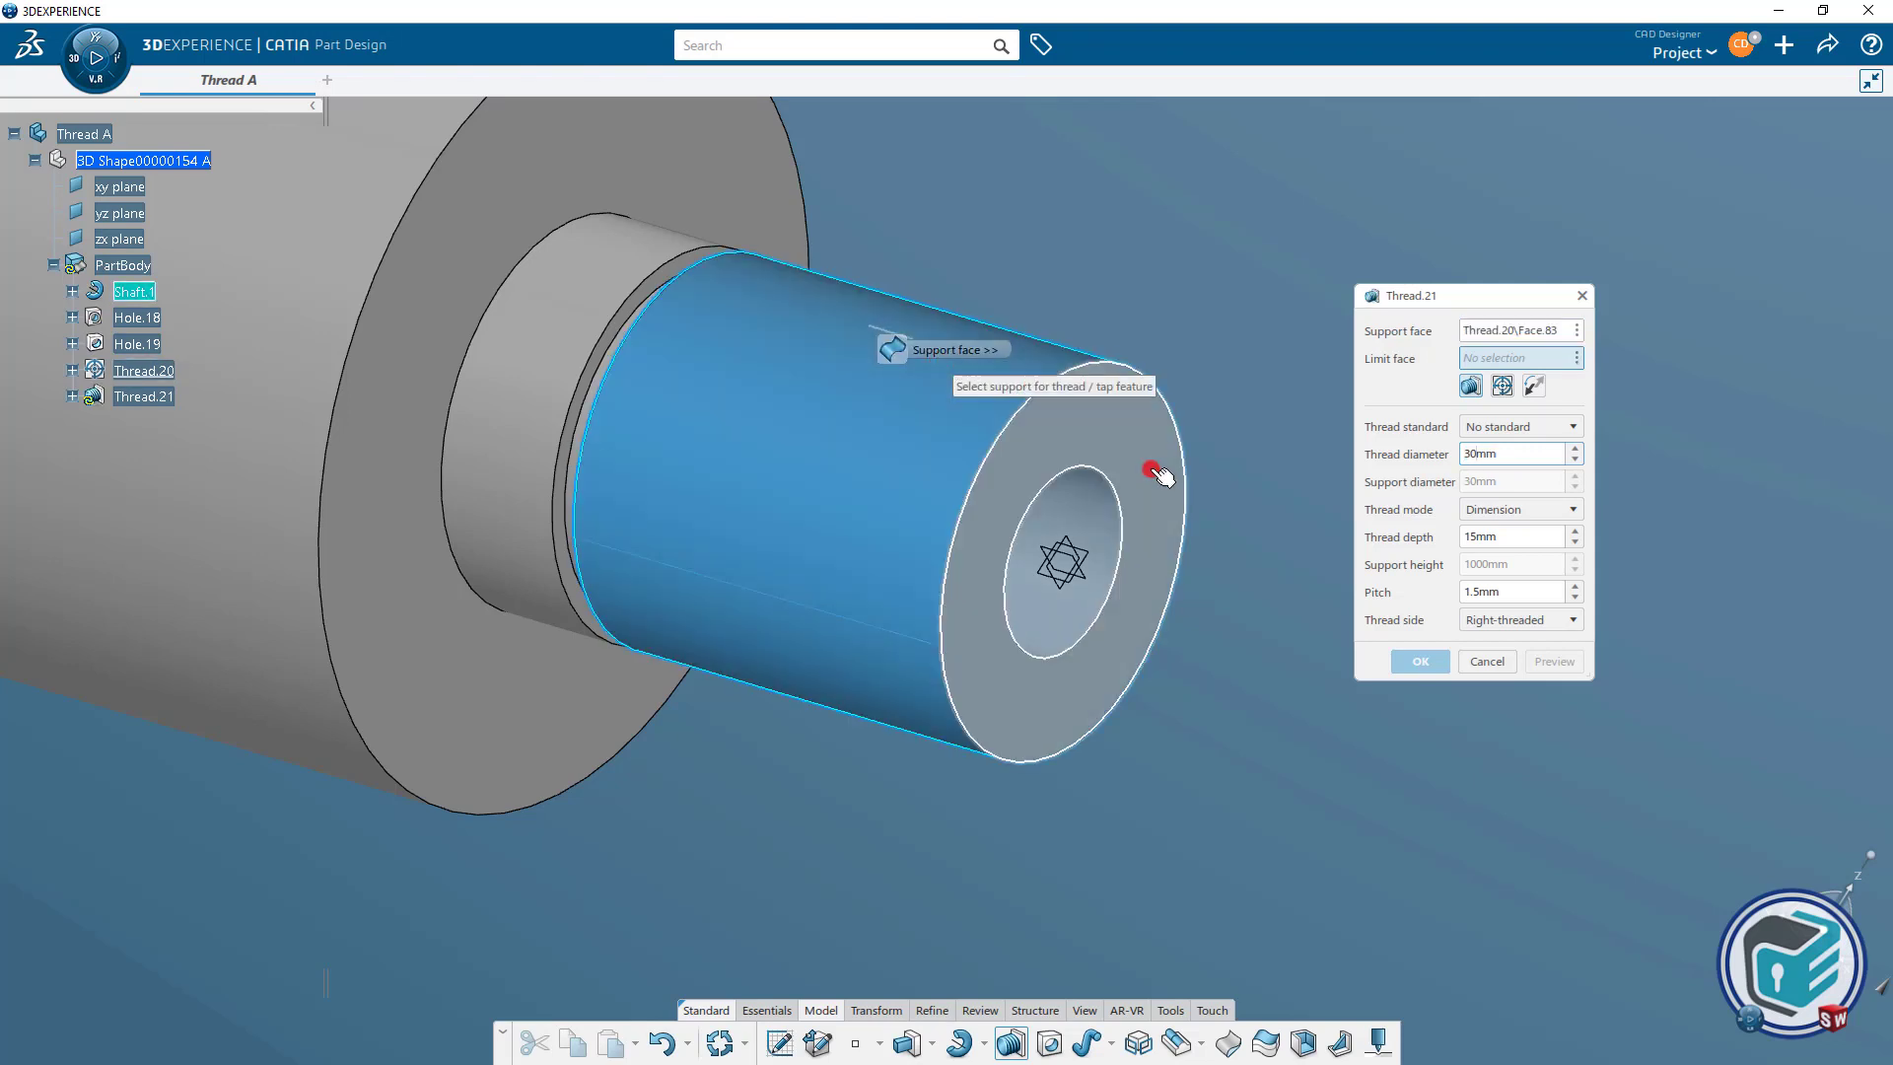
pyautogui.click(1155, 470)
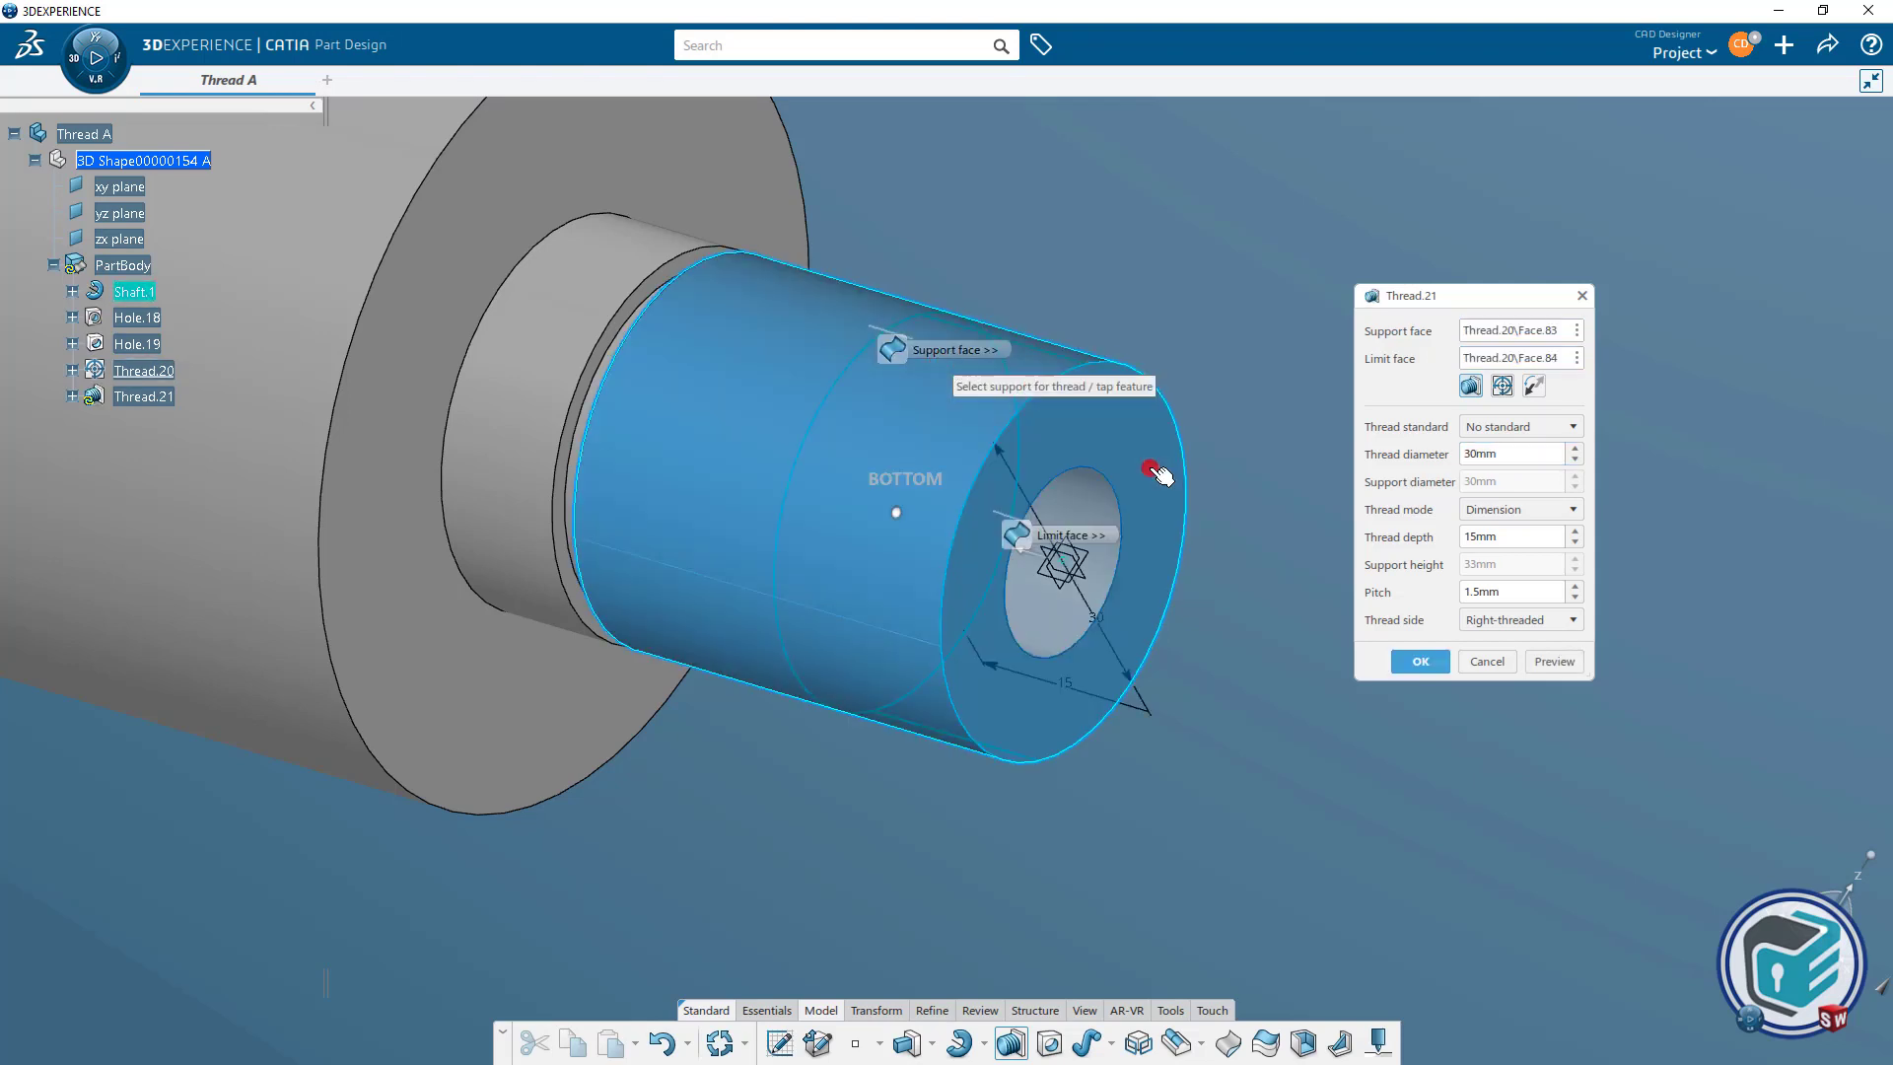
pyautogui.click(1468, 389)
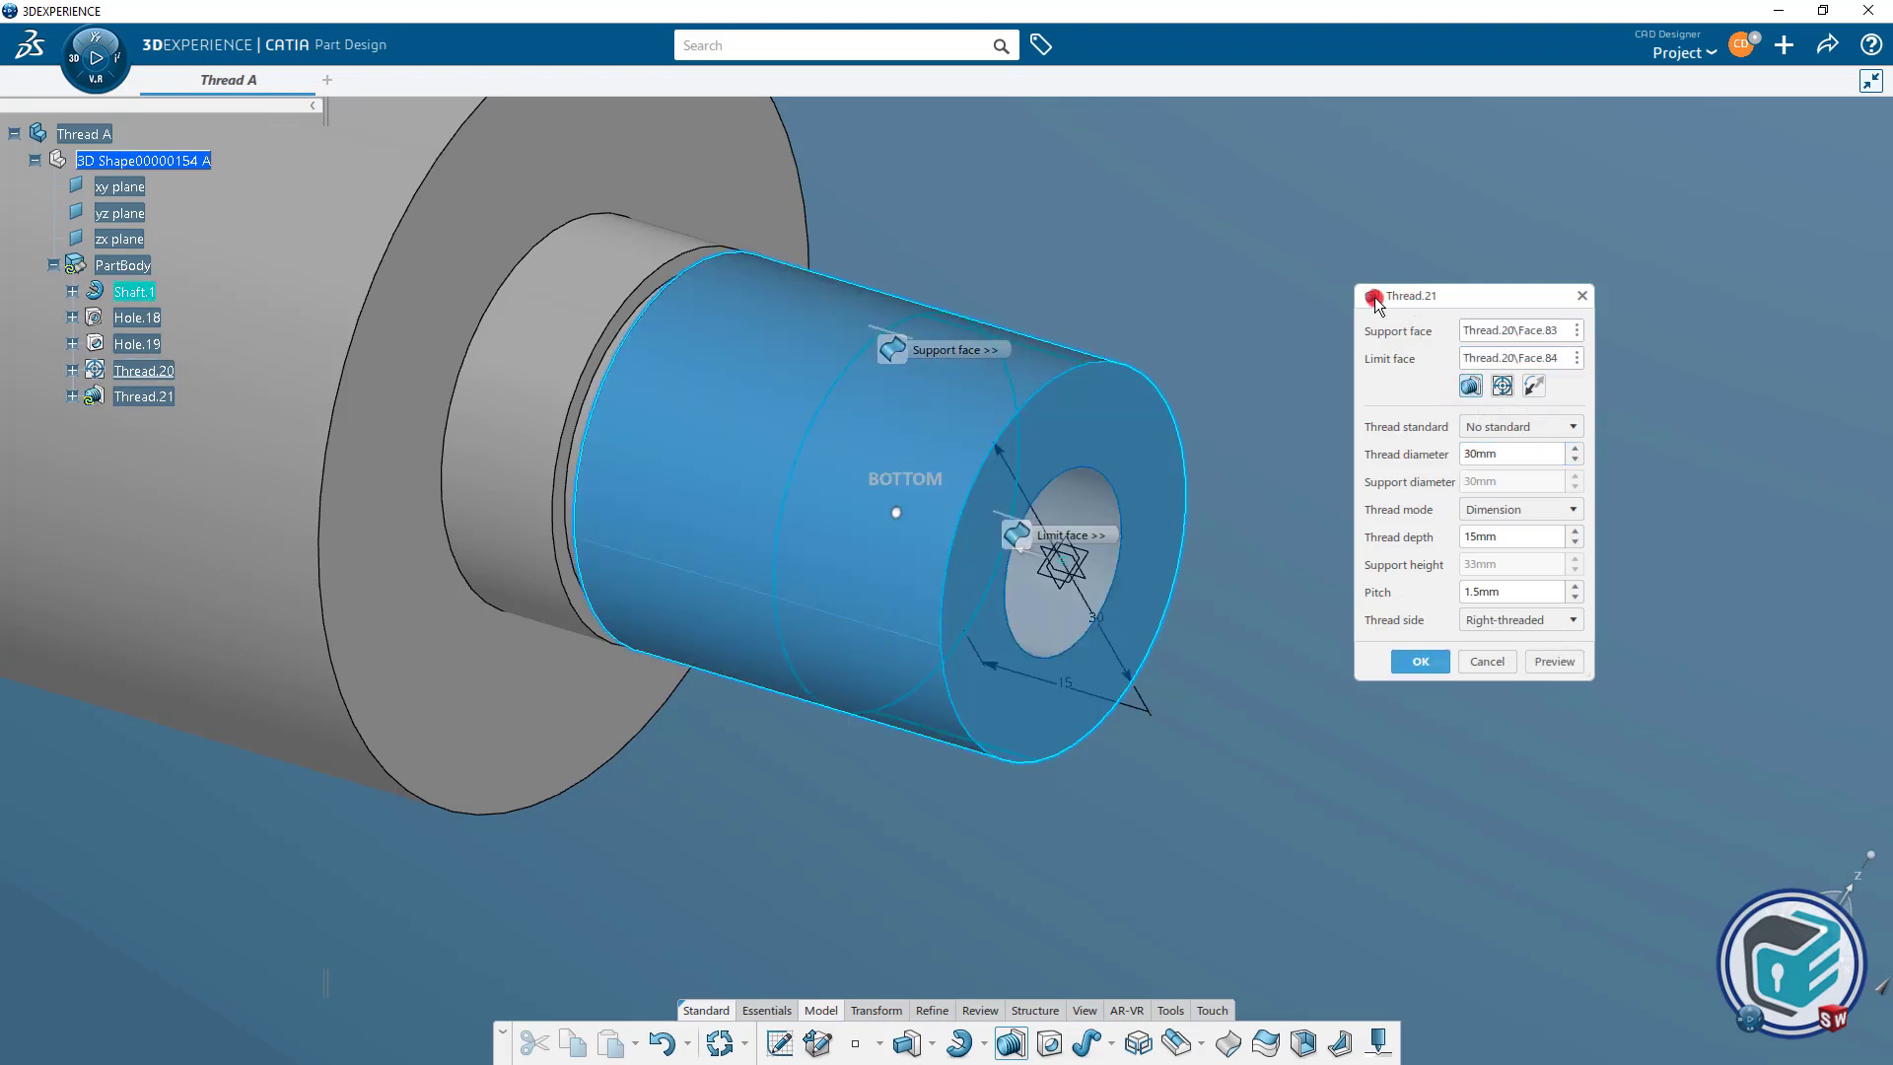
pyautogui.click(1544, 662)
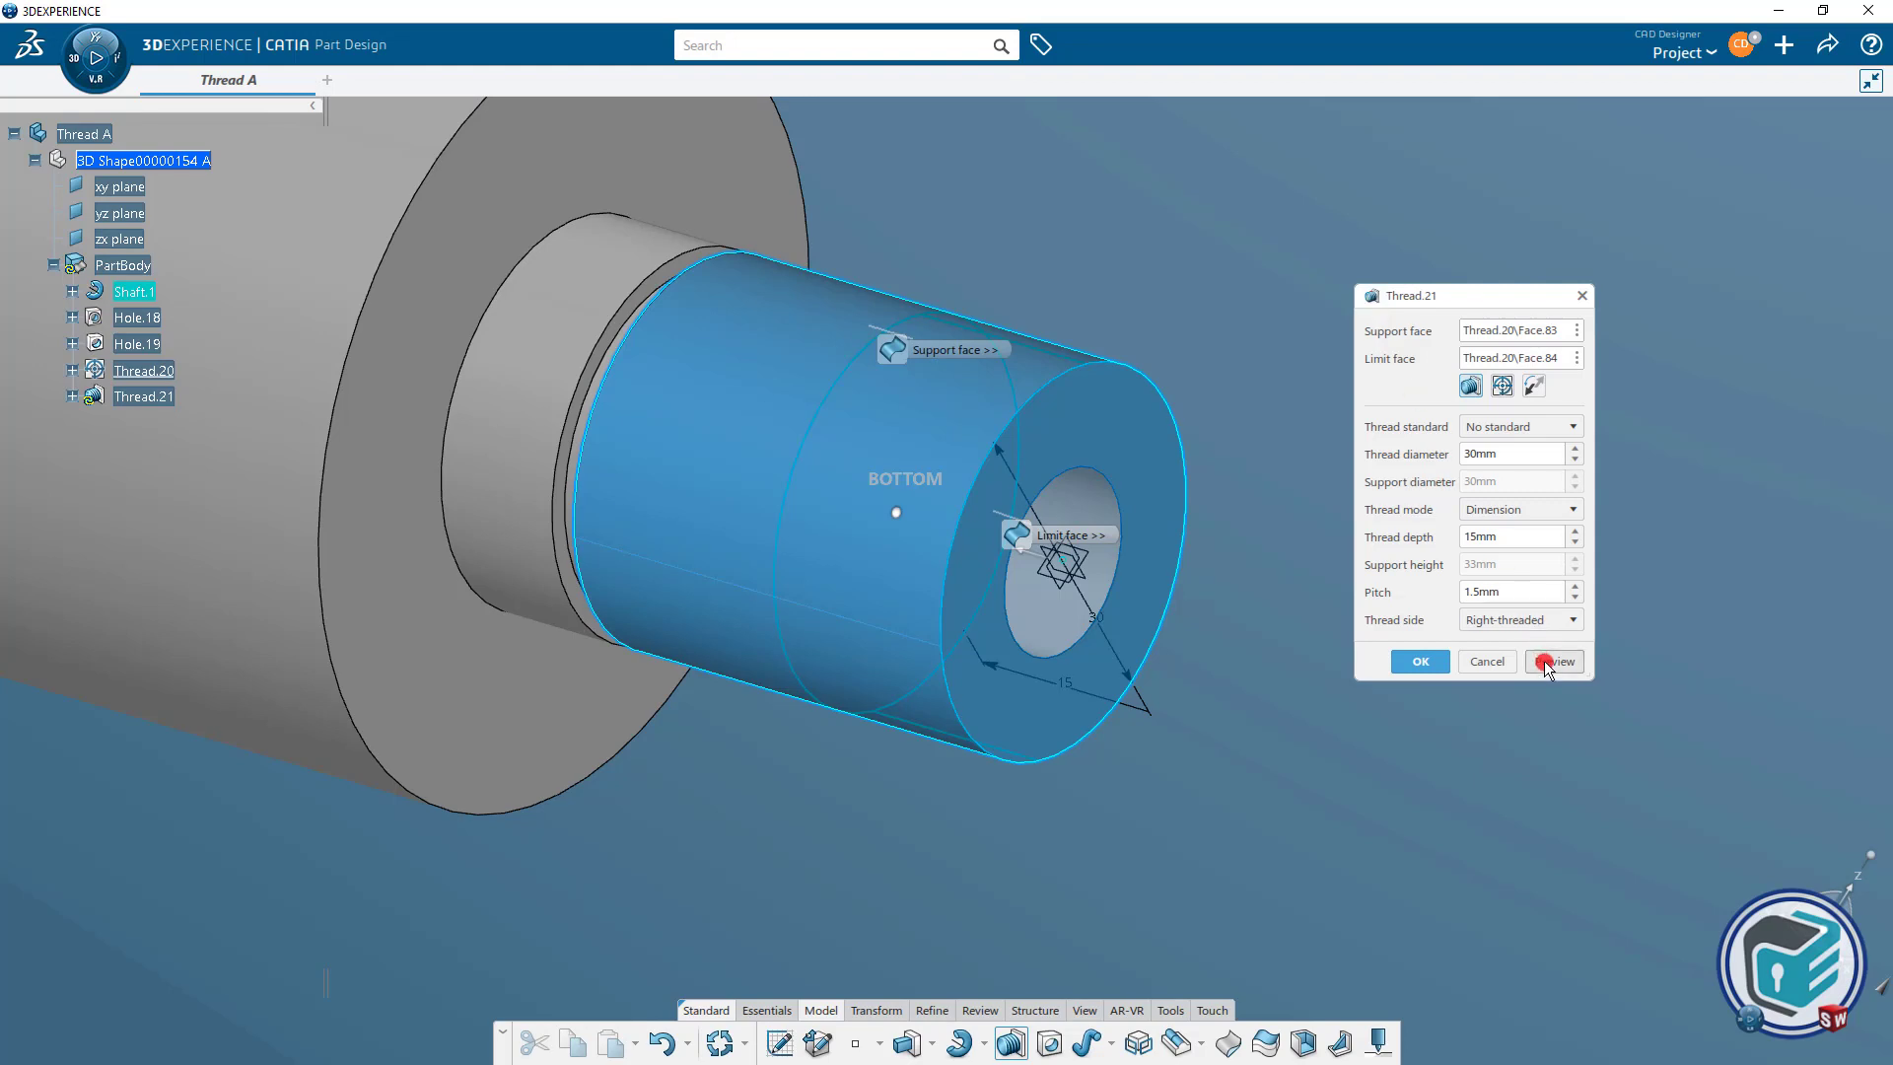
# Define the outer thread as Metric Thin Pitch M30x2 with a 25 mm thread depth and create it.
pyautogui.click(1507, 426)
pyautogui.click(1513, 465)
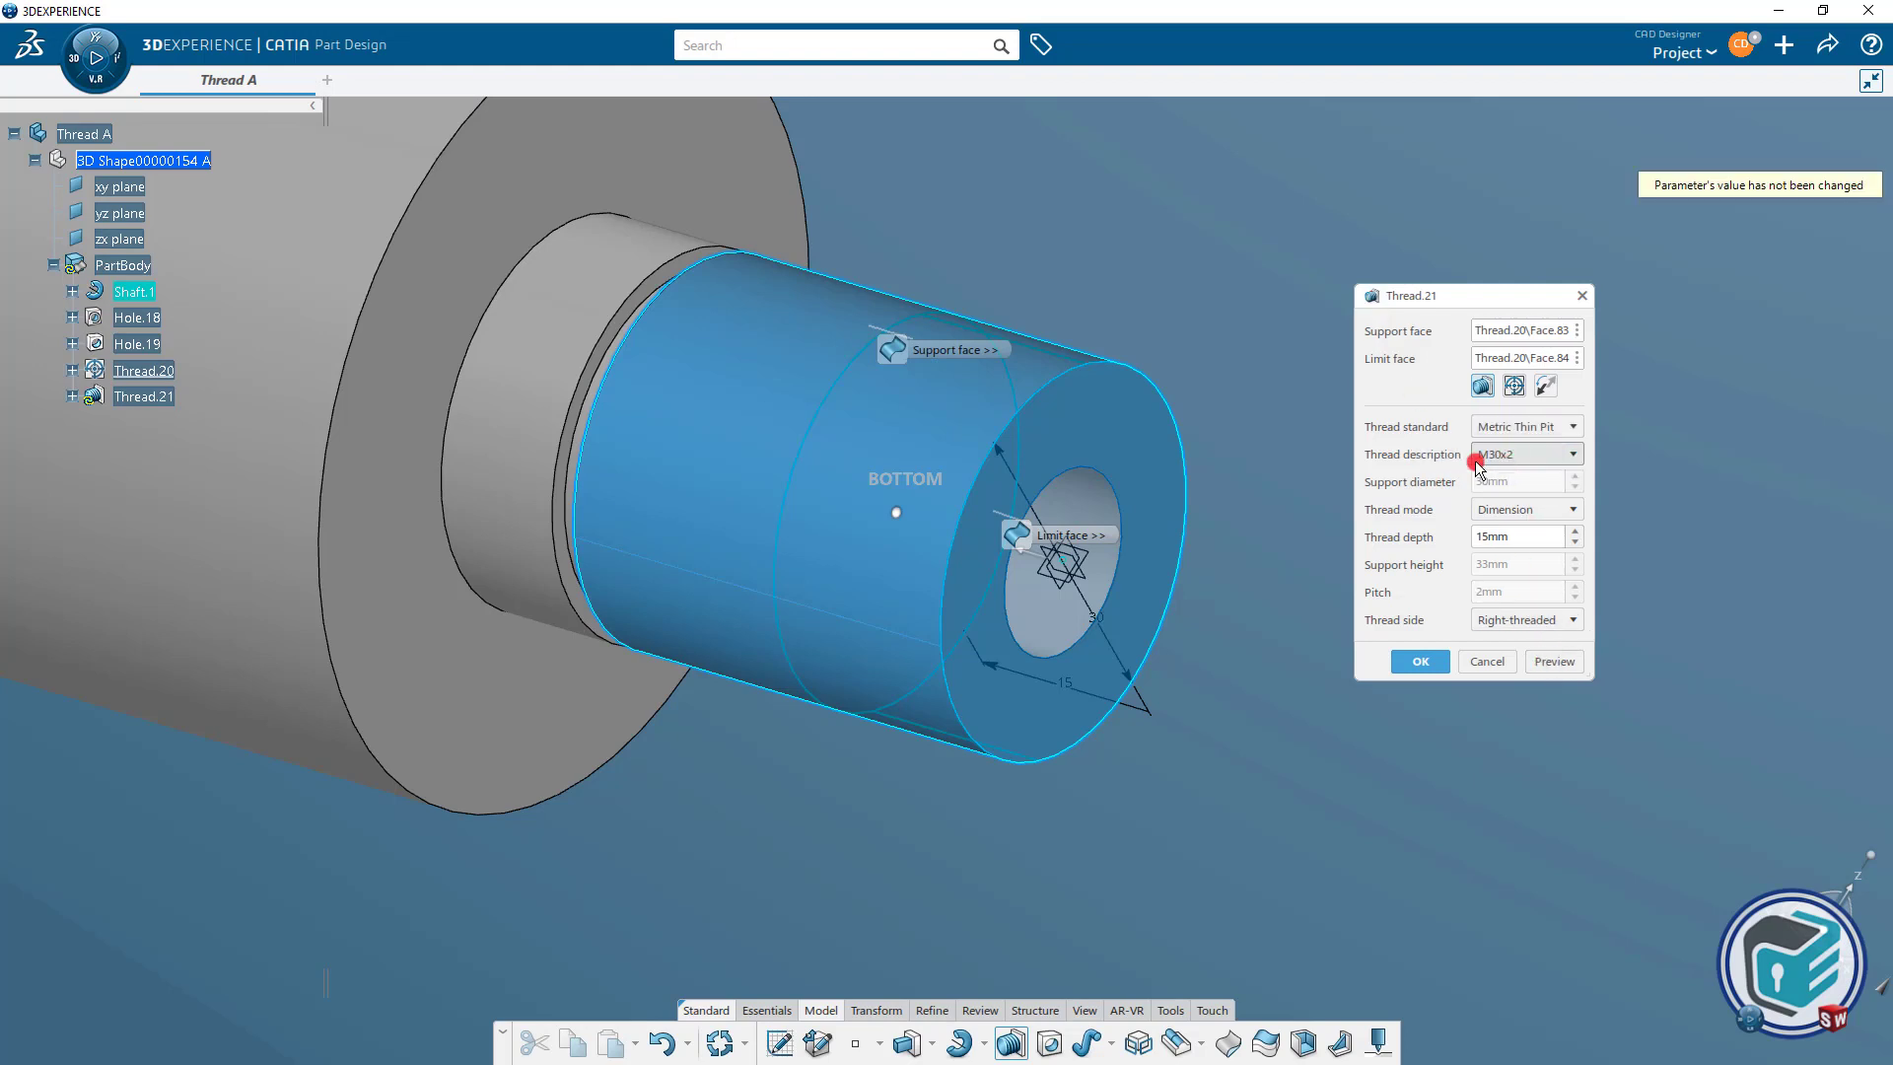
pyautogui.click(1548, 662)
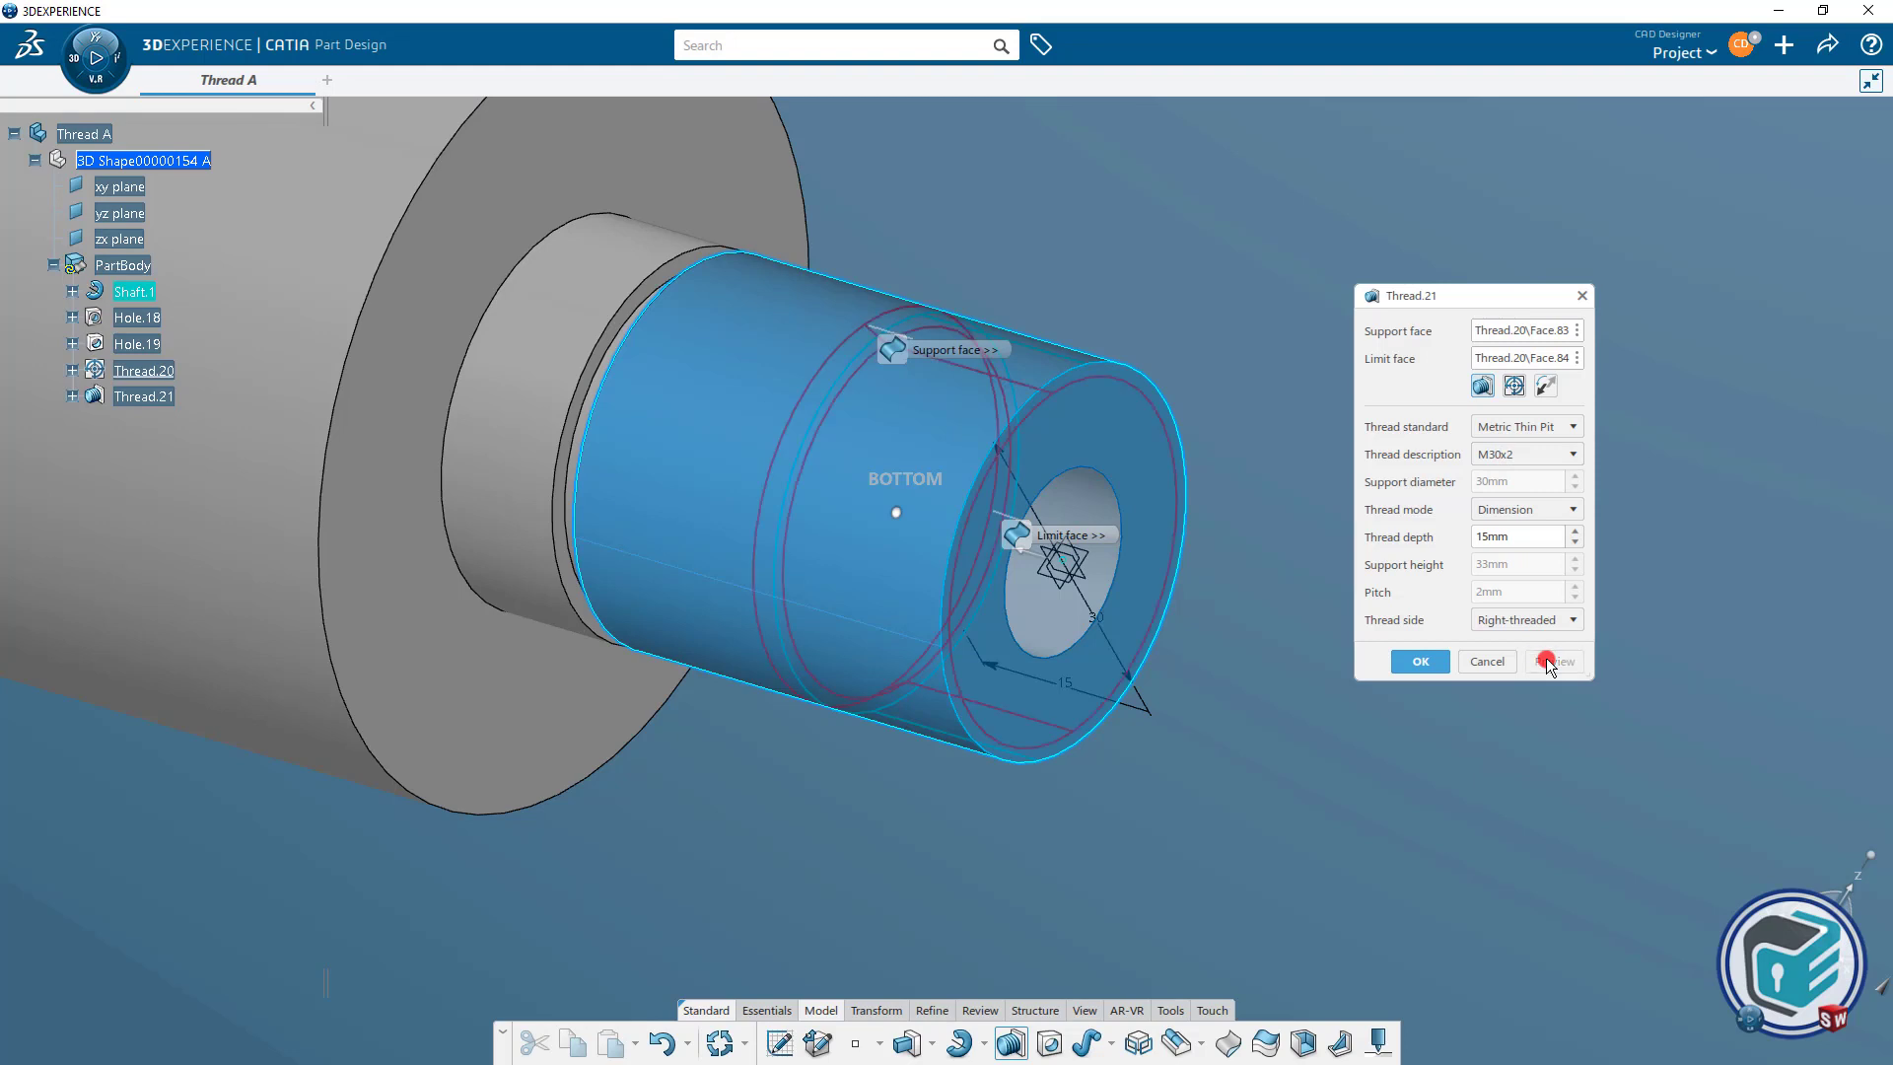
pyautogui.click(1576, 530)
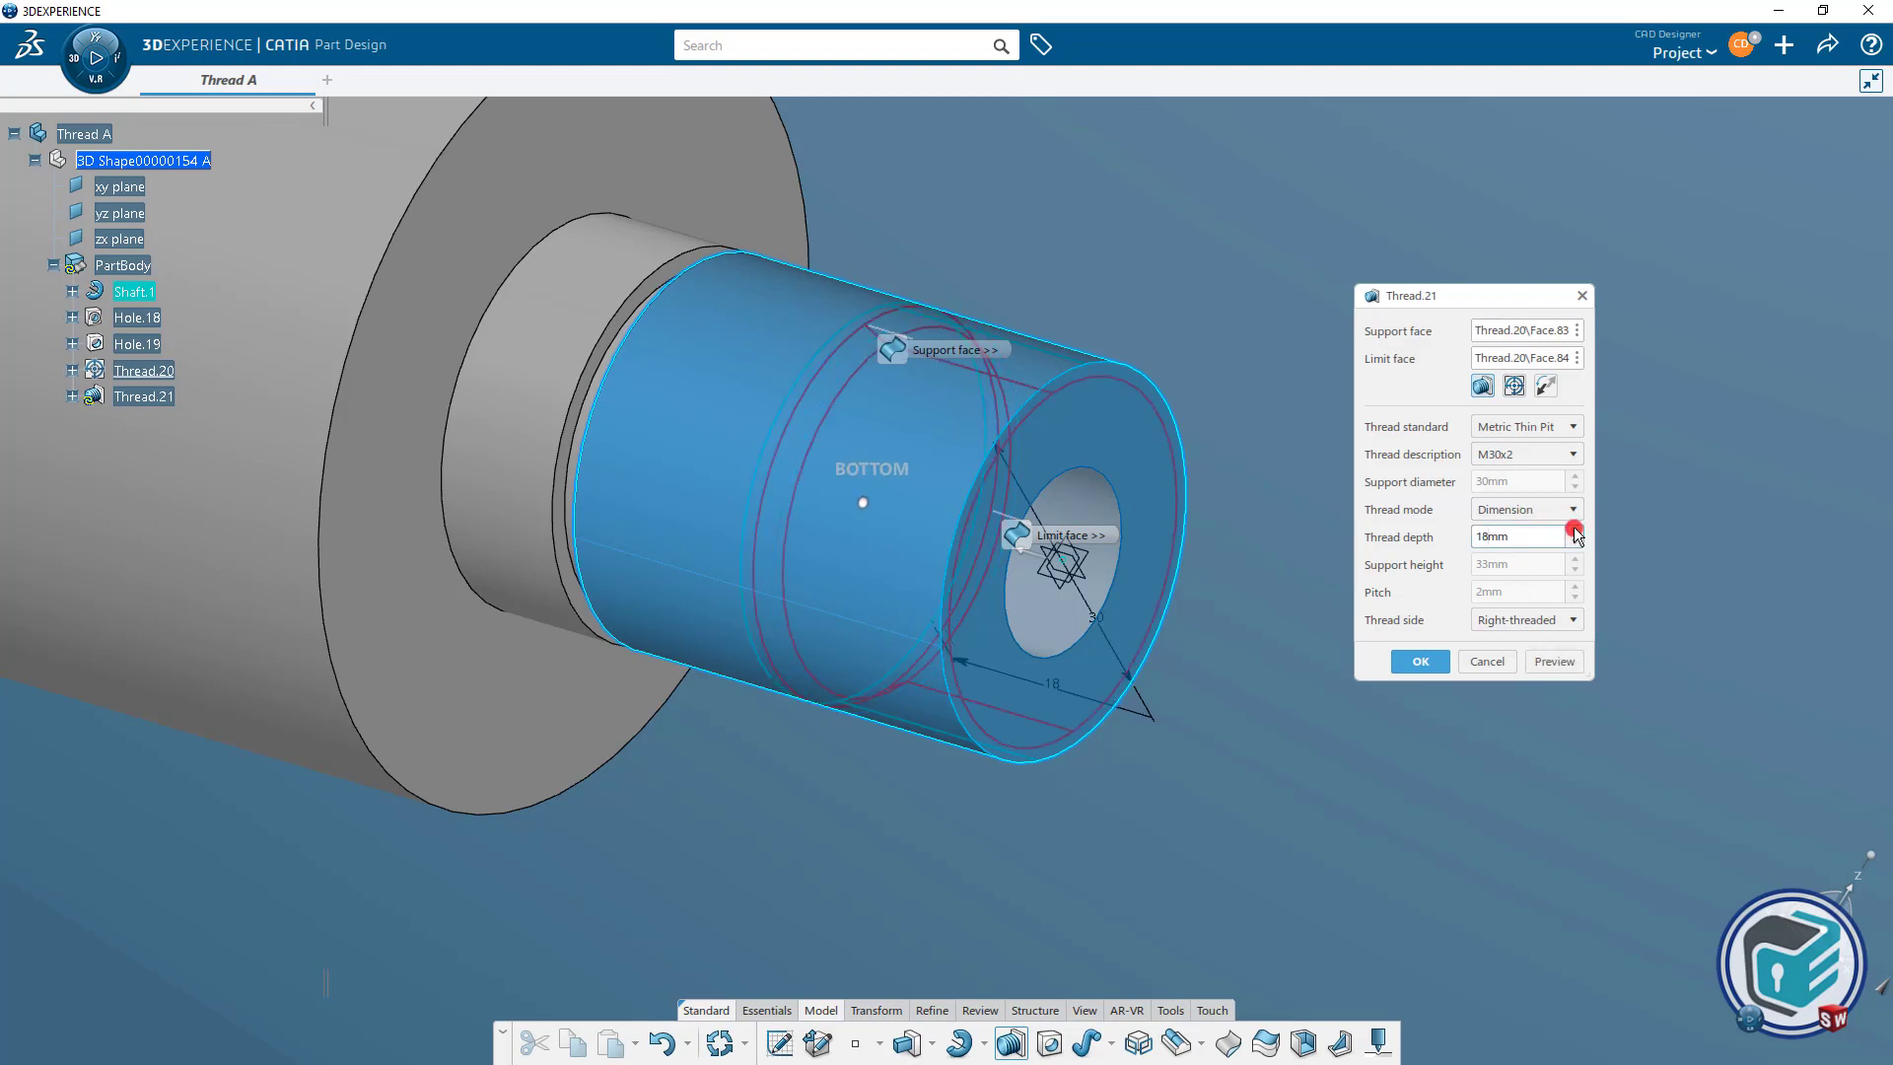
pyautogui.click(1576, 530)
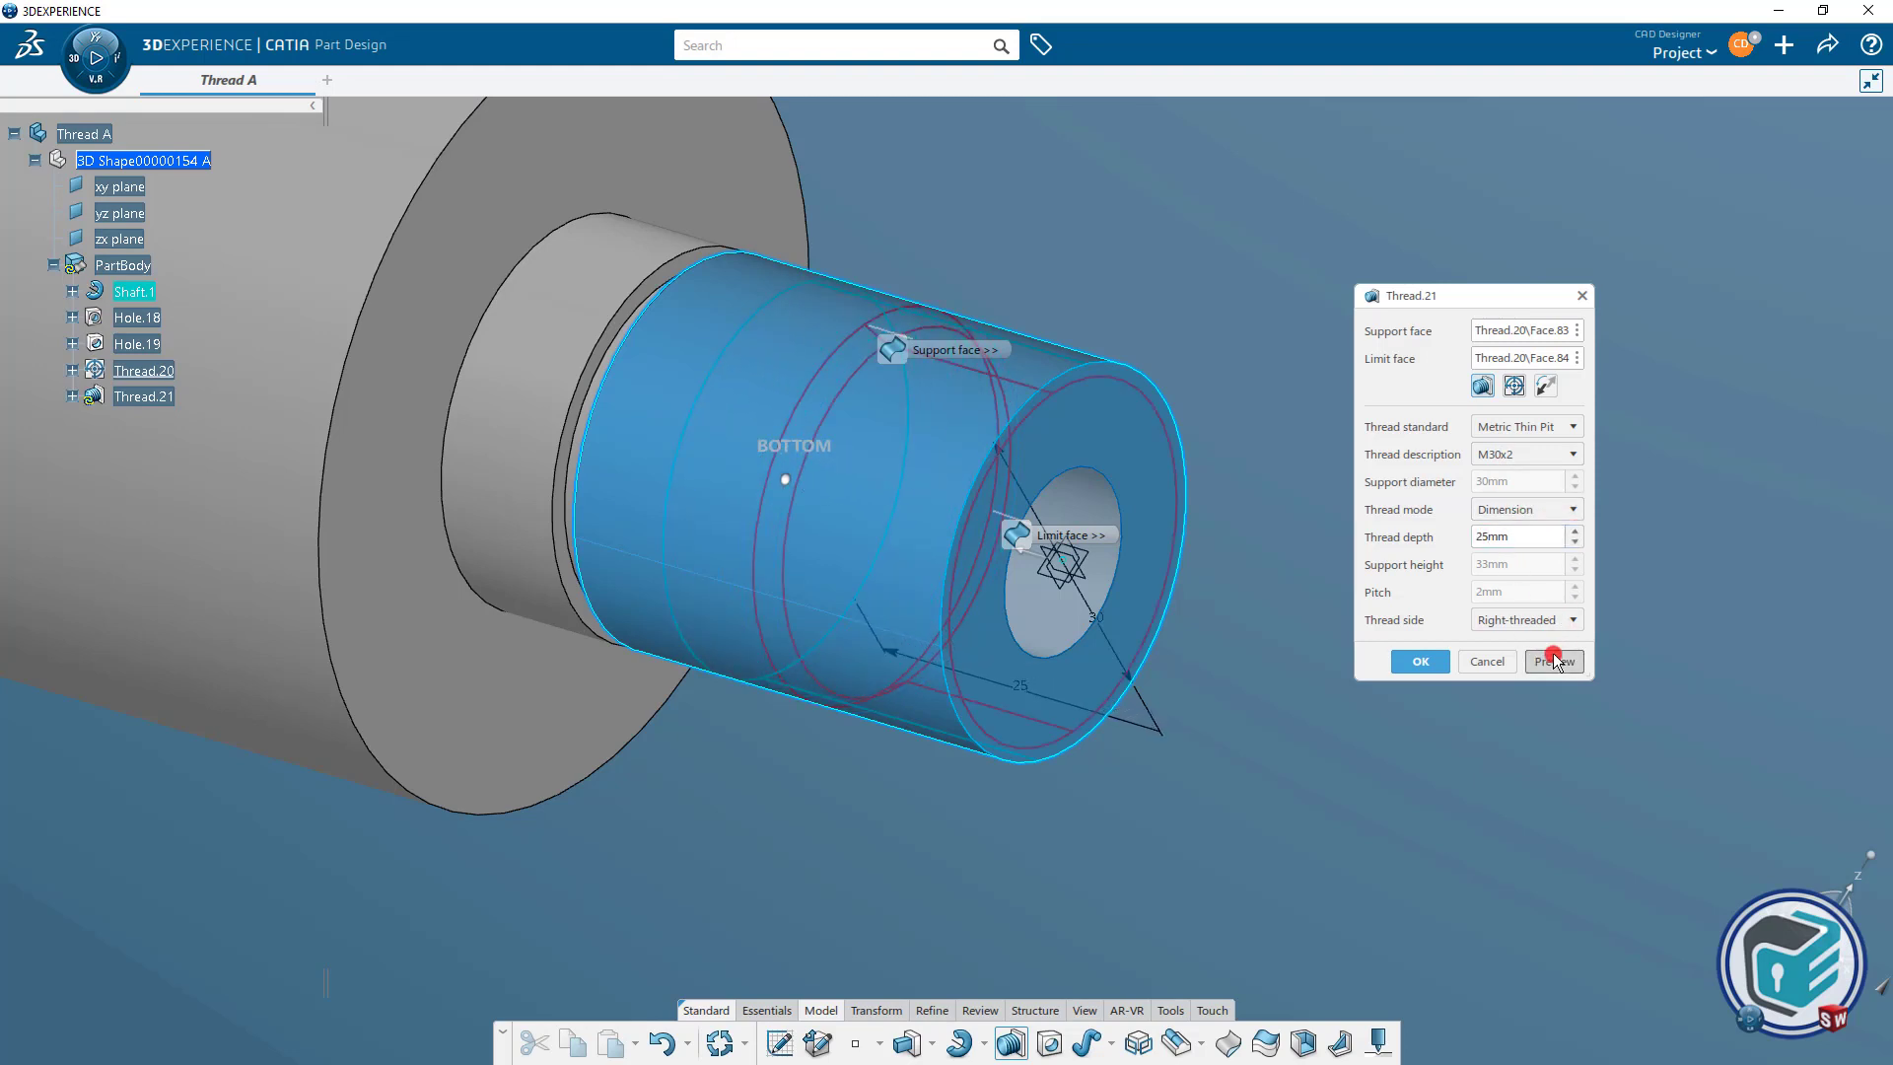
pyautogui.click(1554, 662)
pyautogui.click(1418, 663)
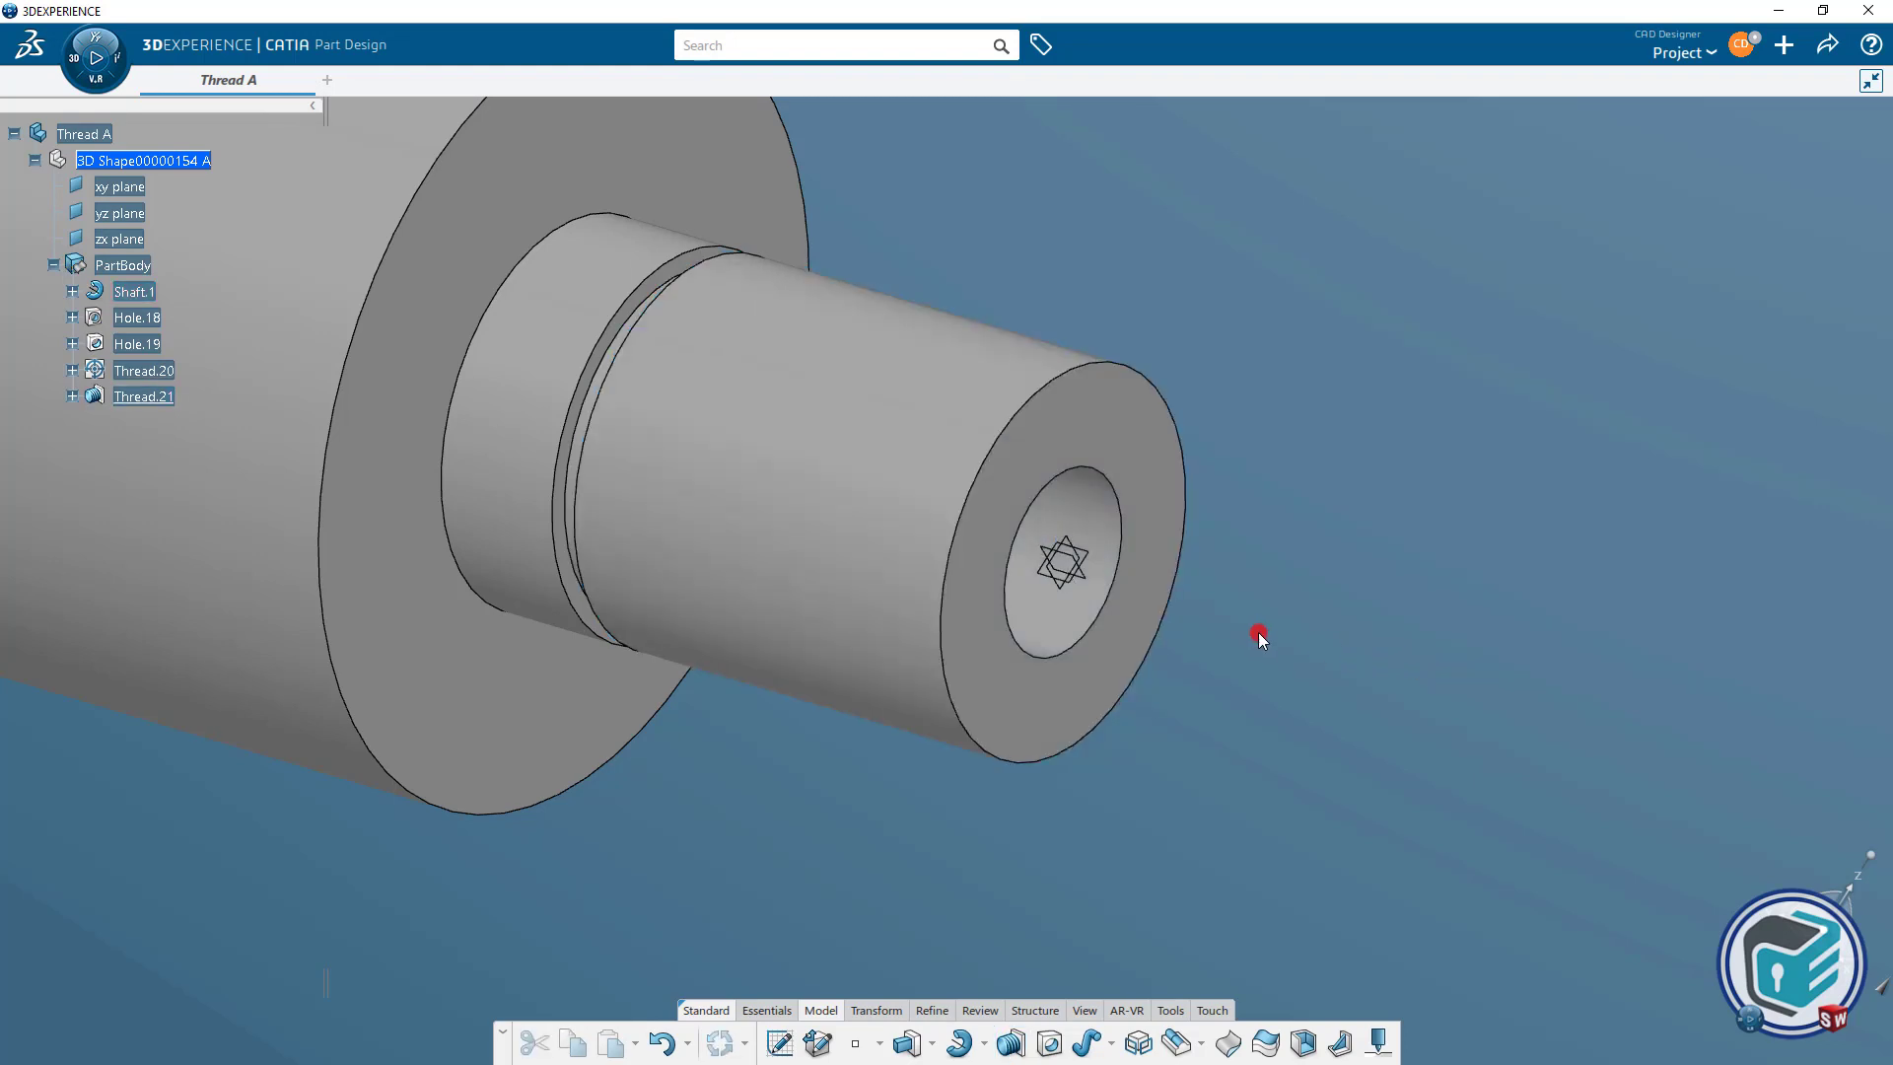
pyautogui.keyDown('ctrl'); pyautogui.moveTo(1255, 653); pyautogui.dragTo(1420, 773, button='middle'); pyautogui.keyUp('ctrl')
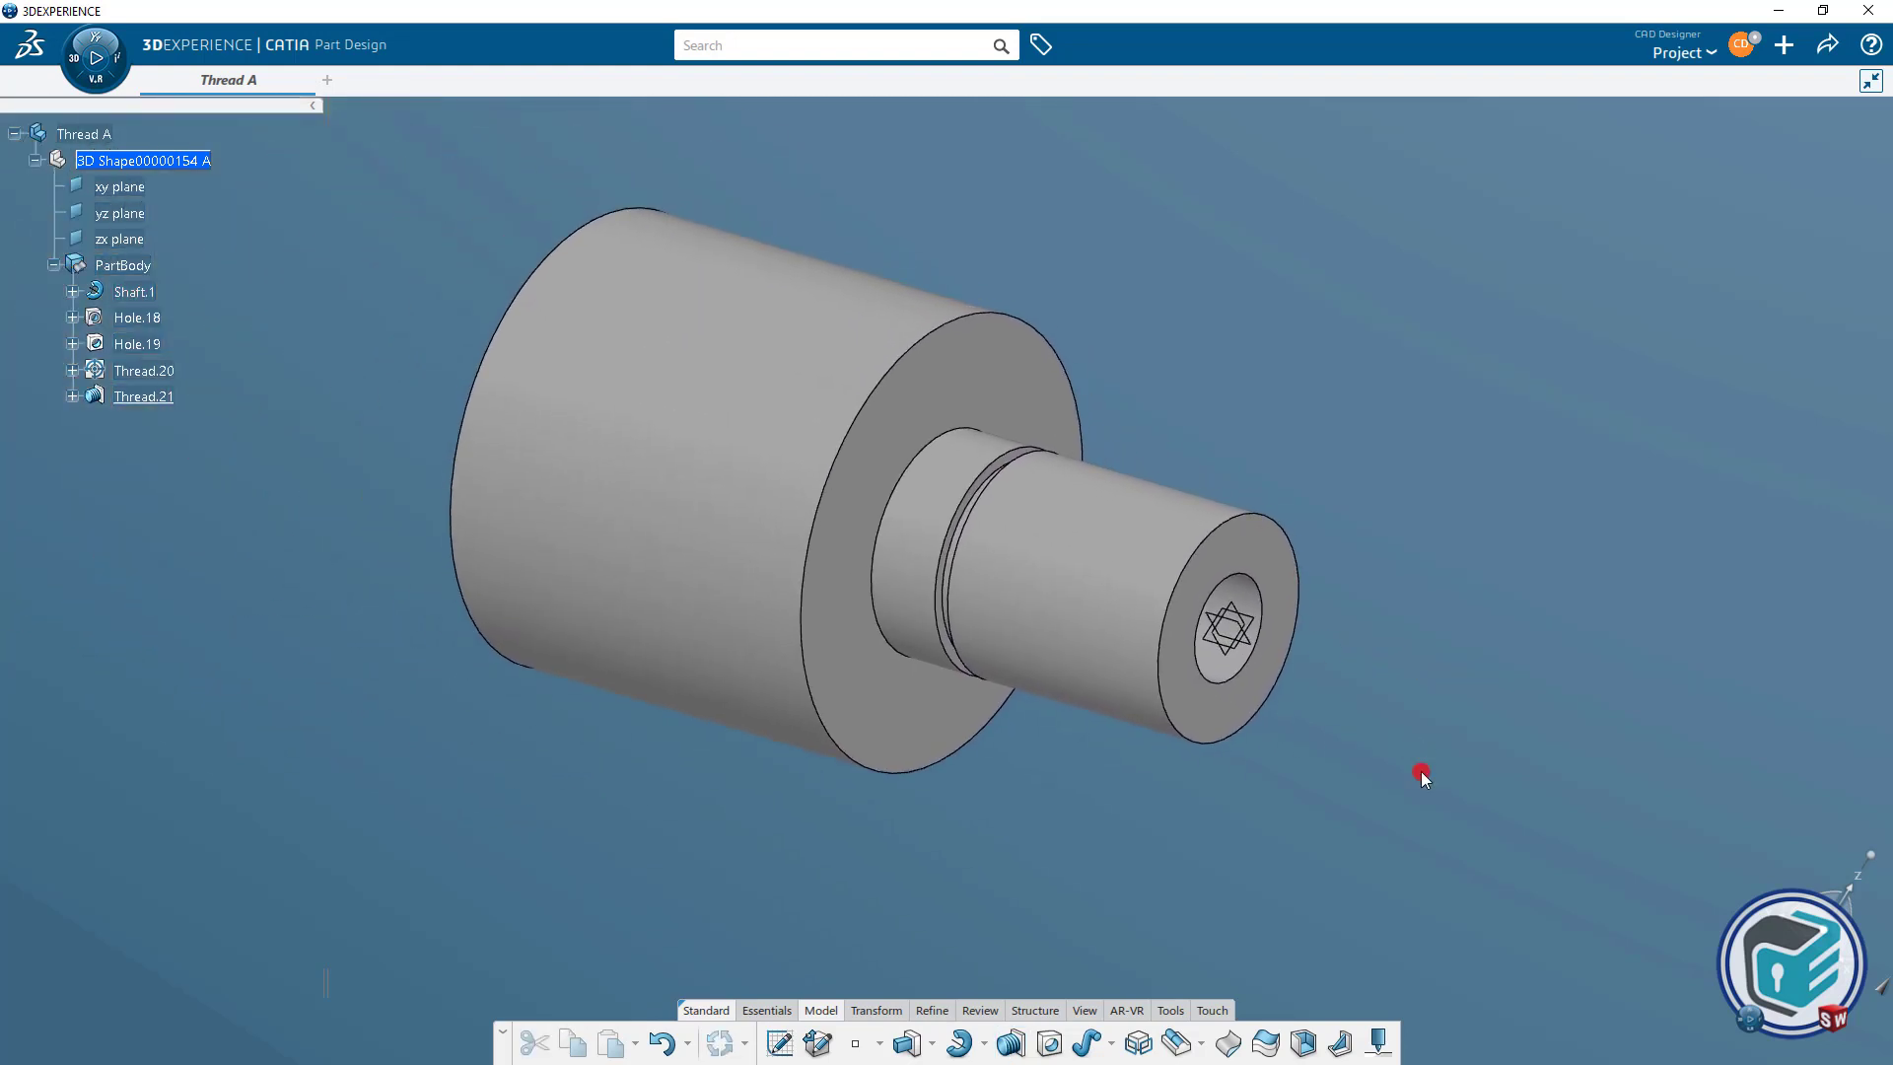
pyautogui.click(109, 396)
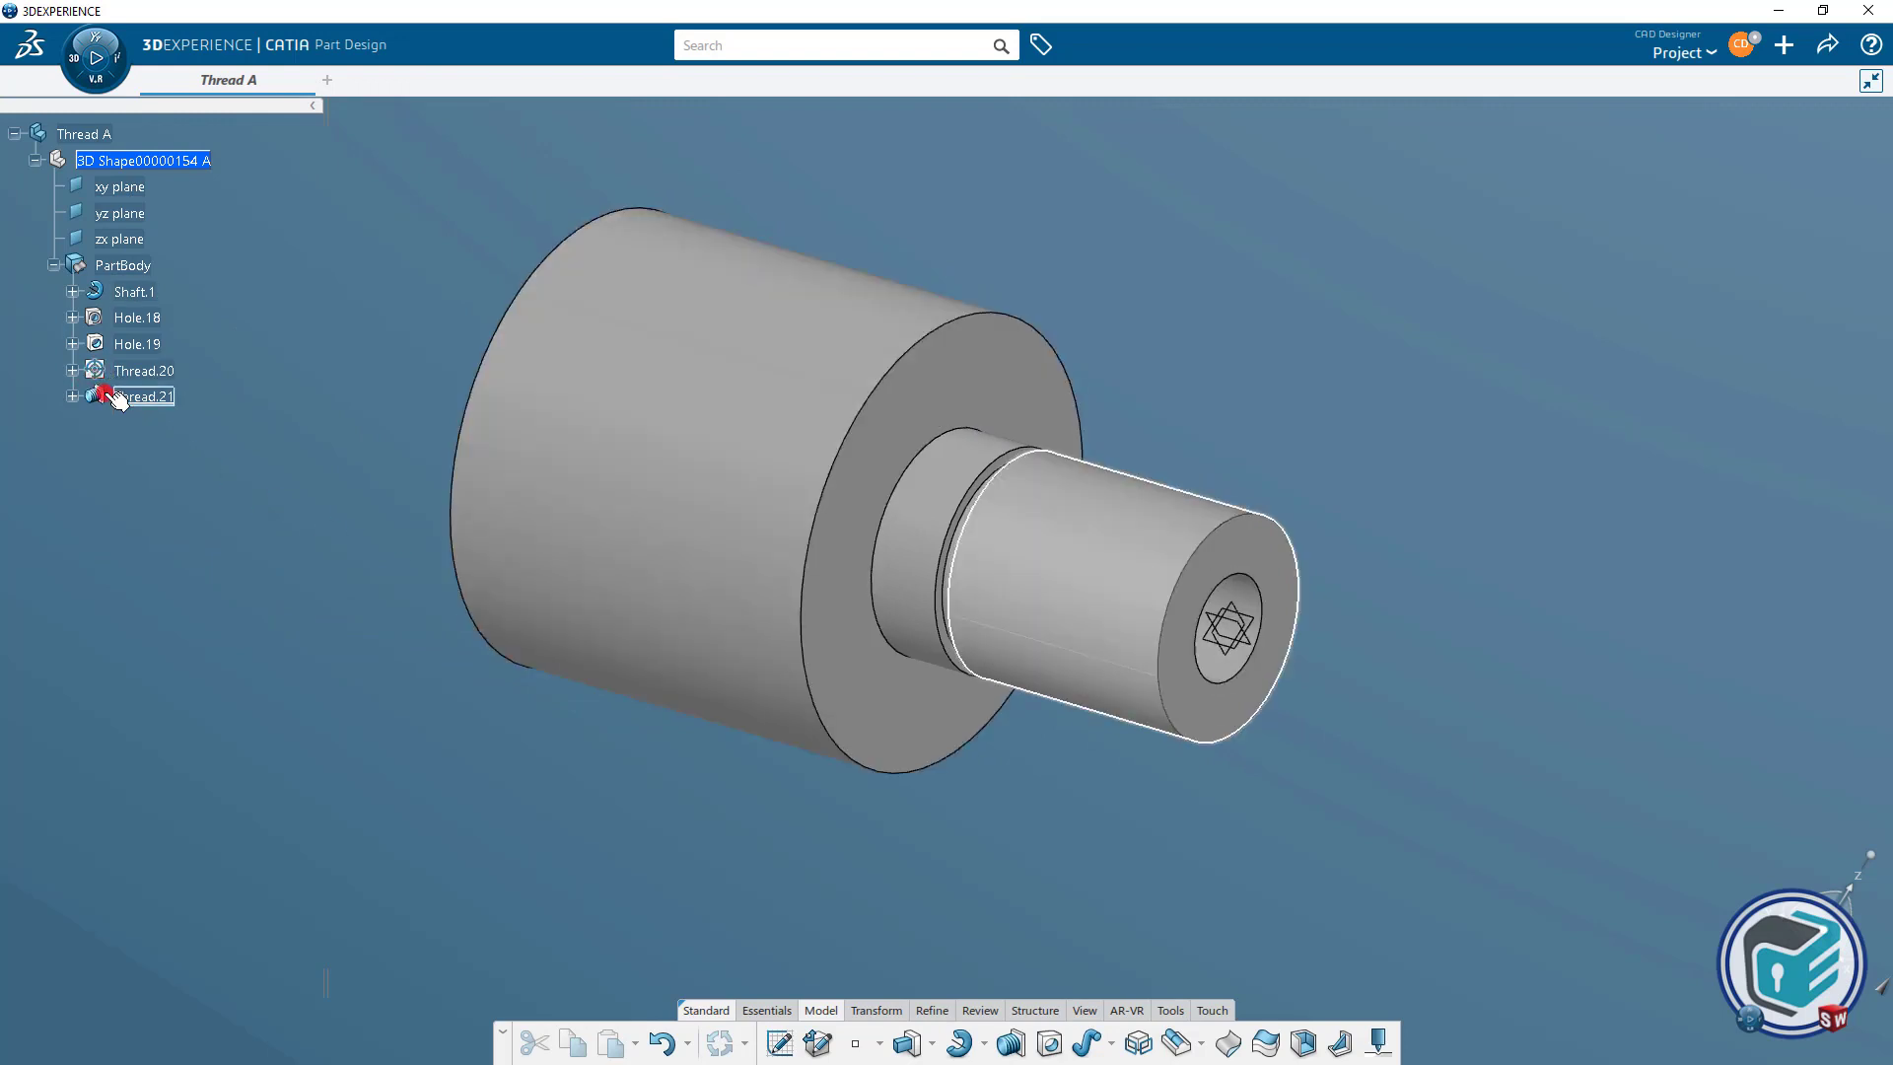
pyautogui.click(136, 316)
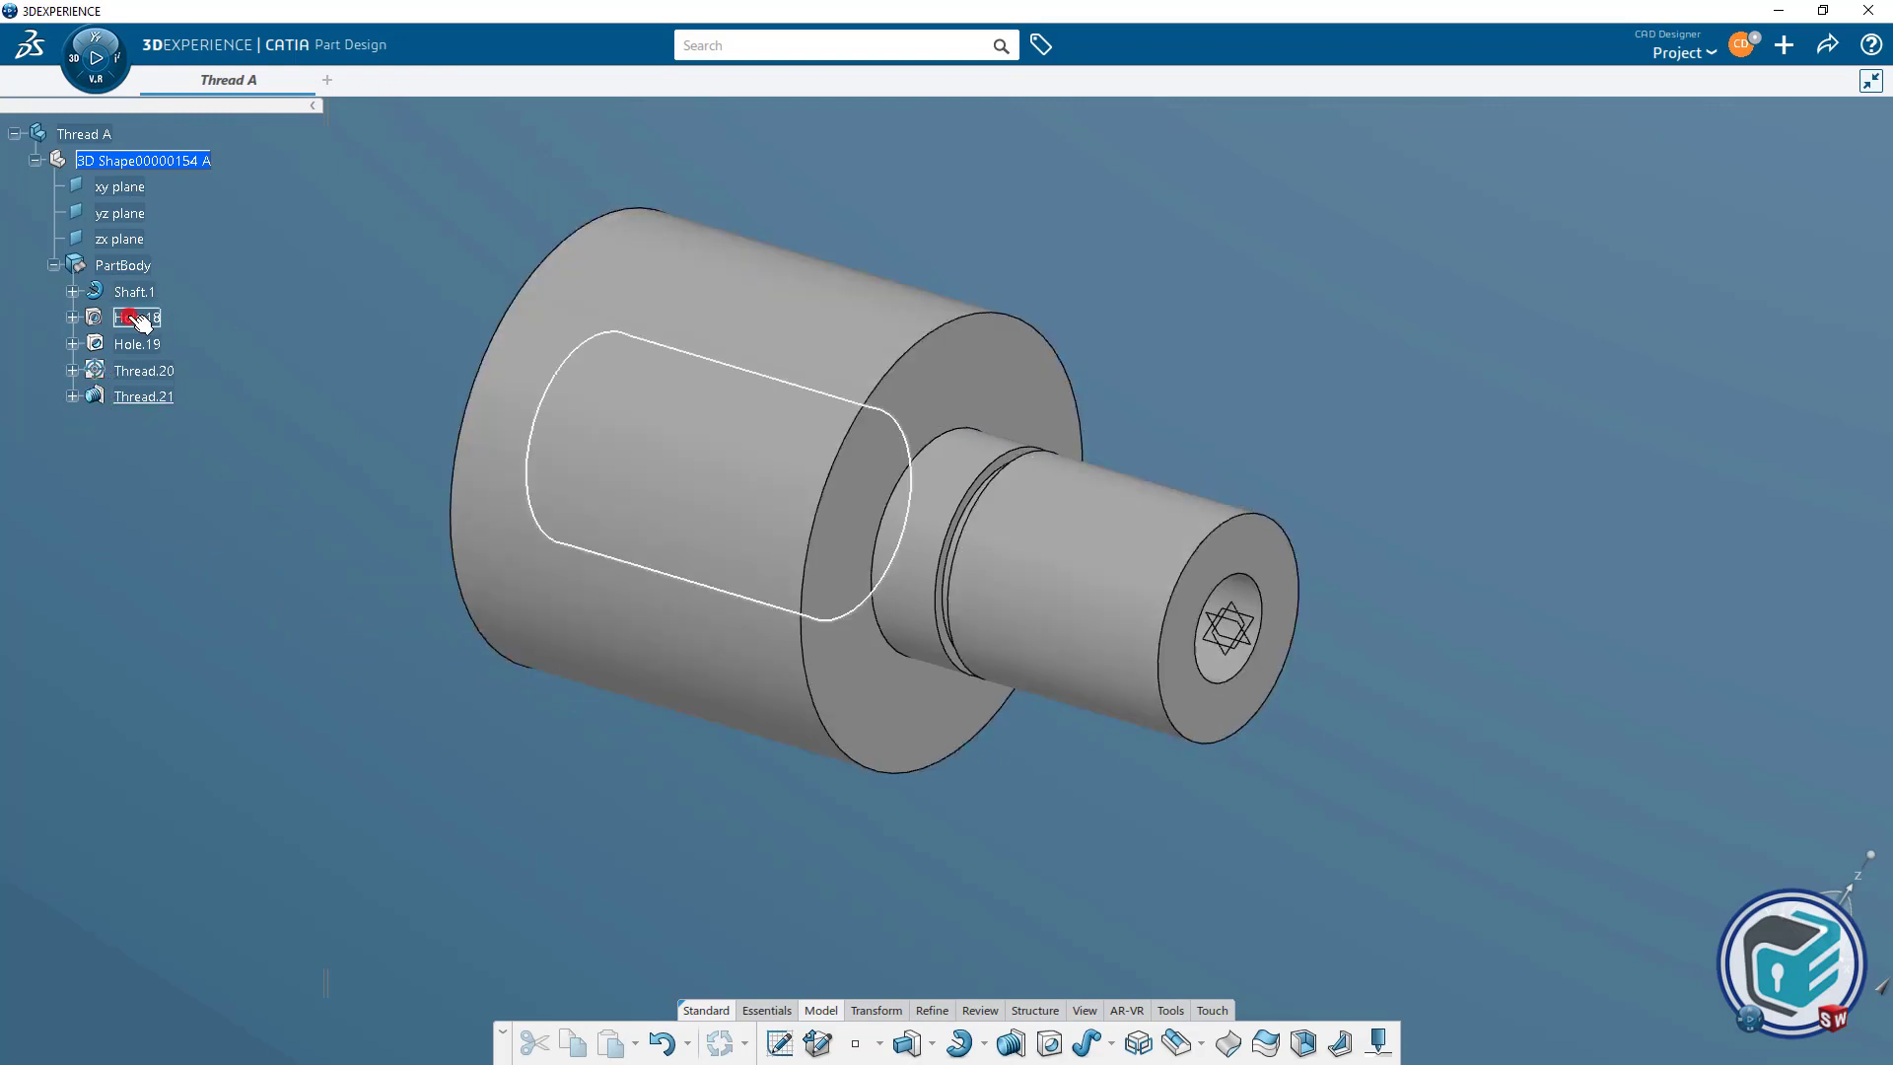
pyautogui.click(775, 862)
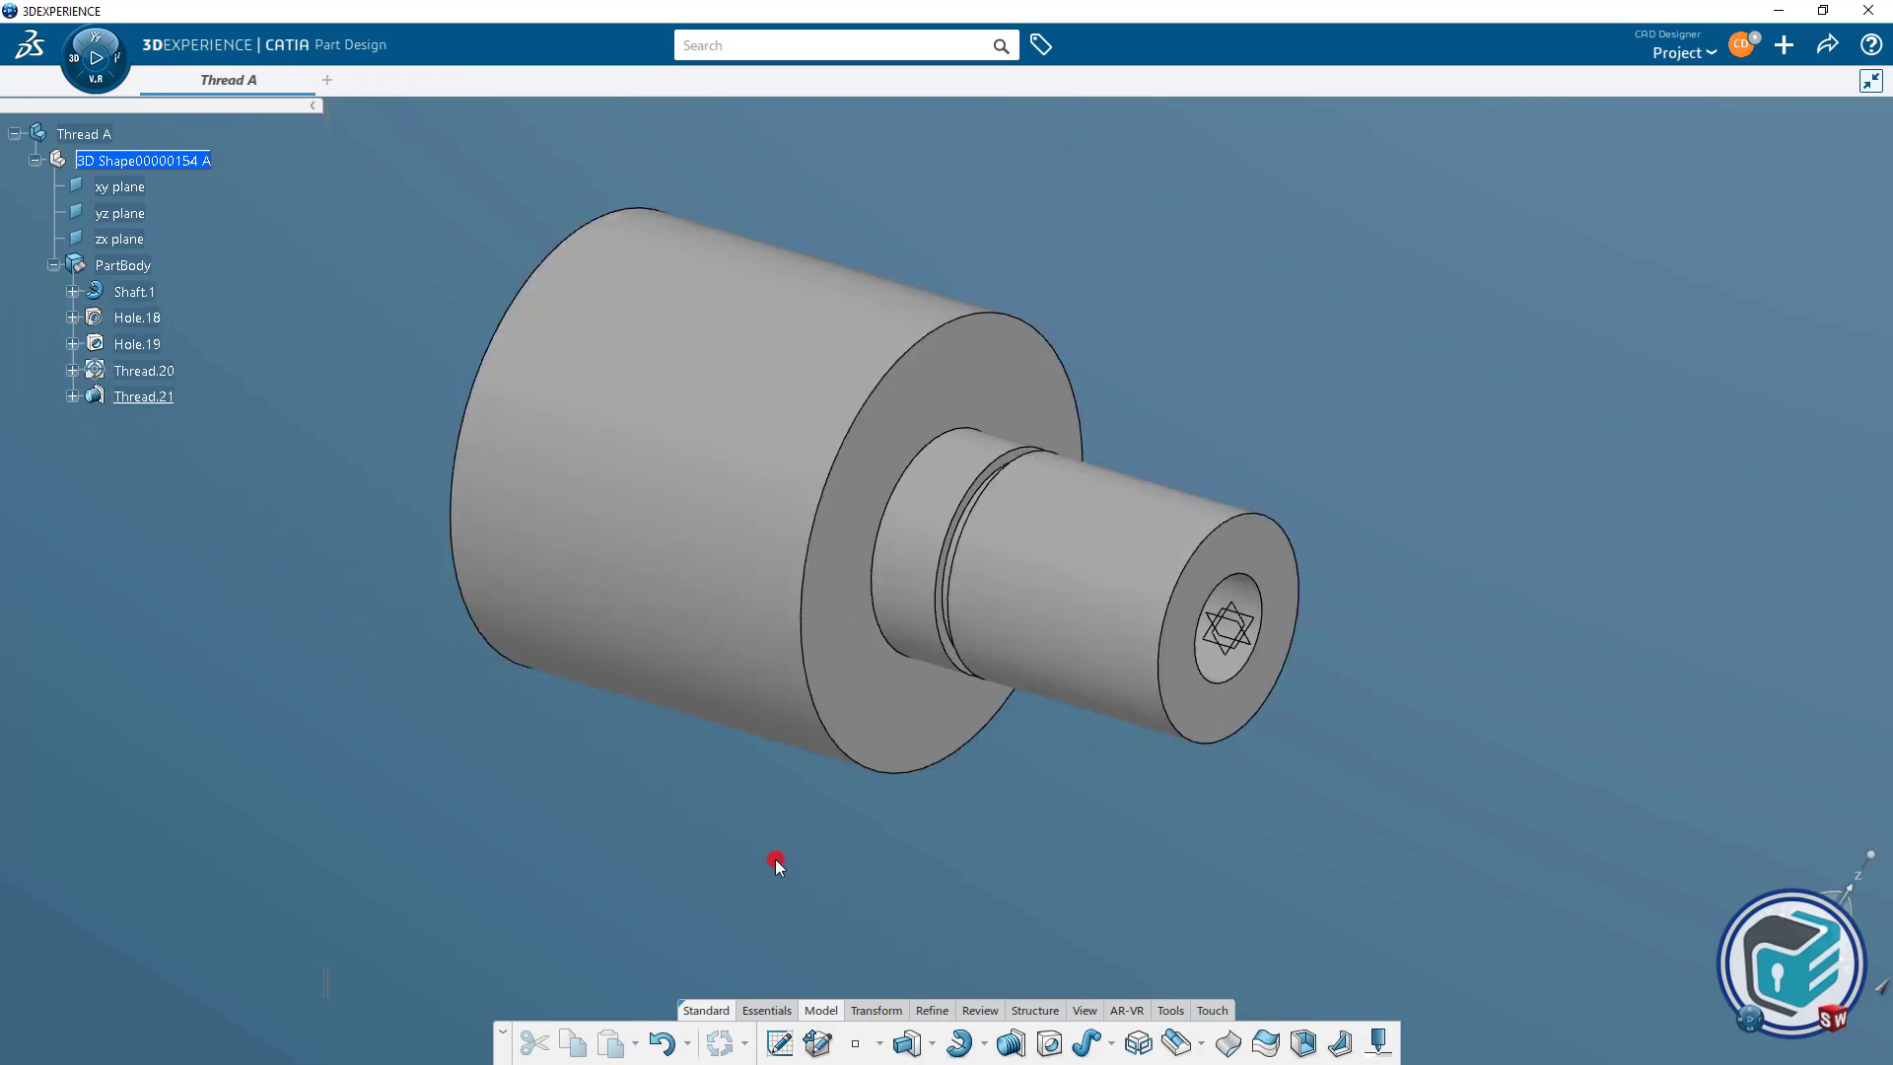
# Run a Tap - Thread Analysis on the shaft to display its threads and taps.
pyautogui.click(989, 1011)
pyautogui.click(956, 1043)
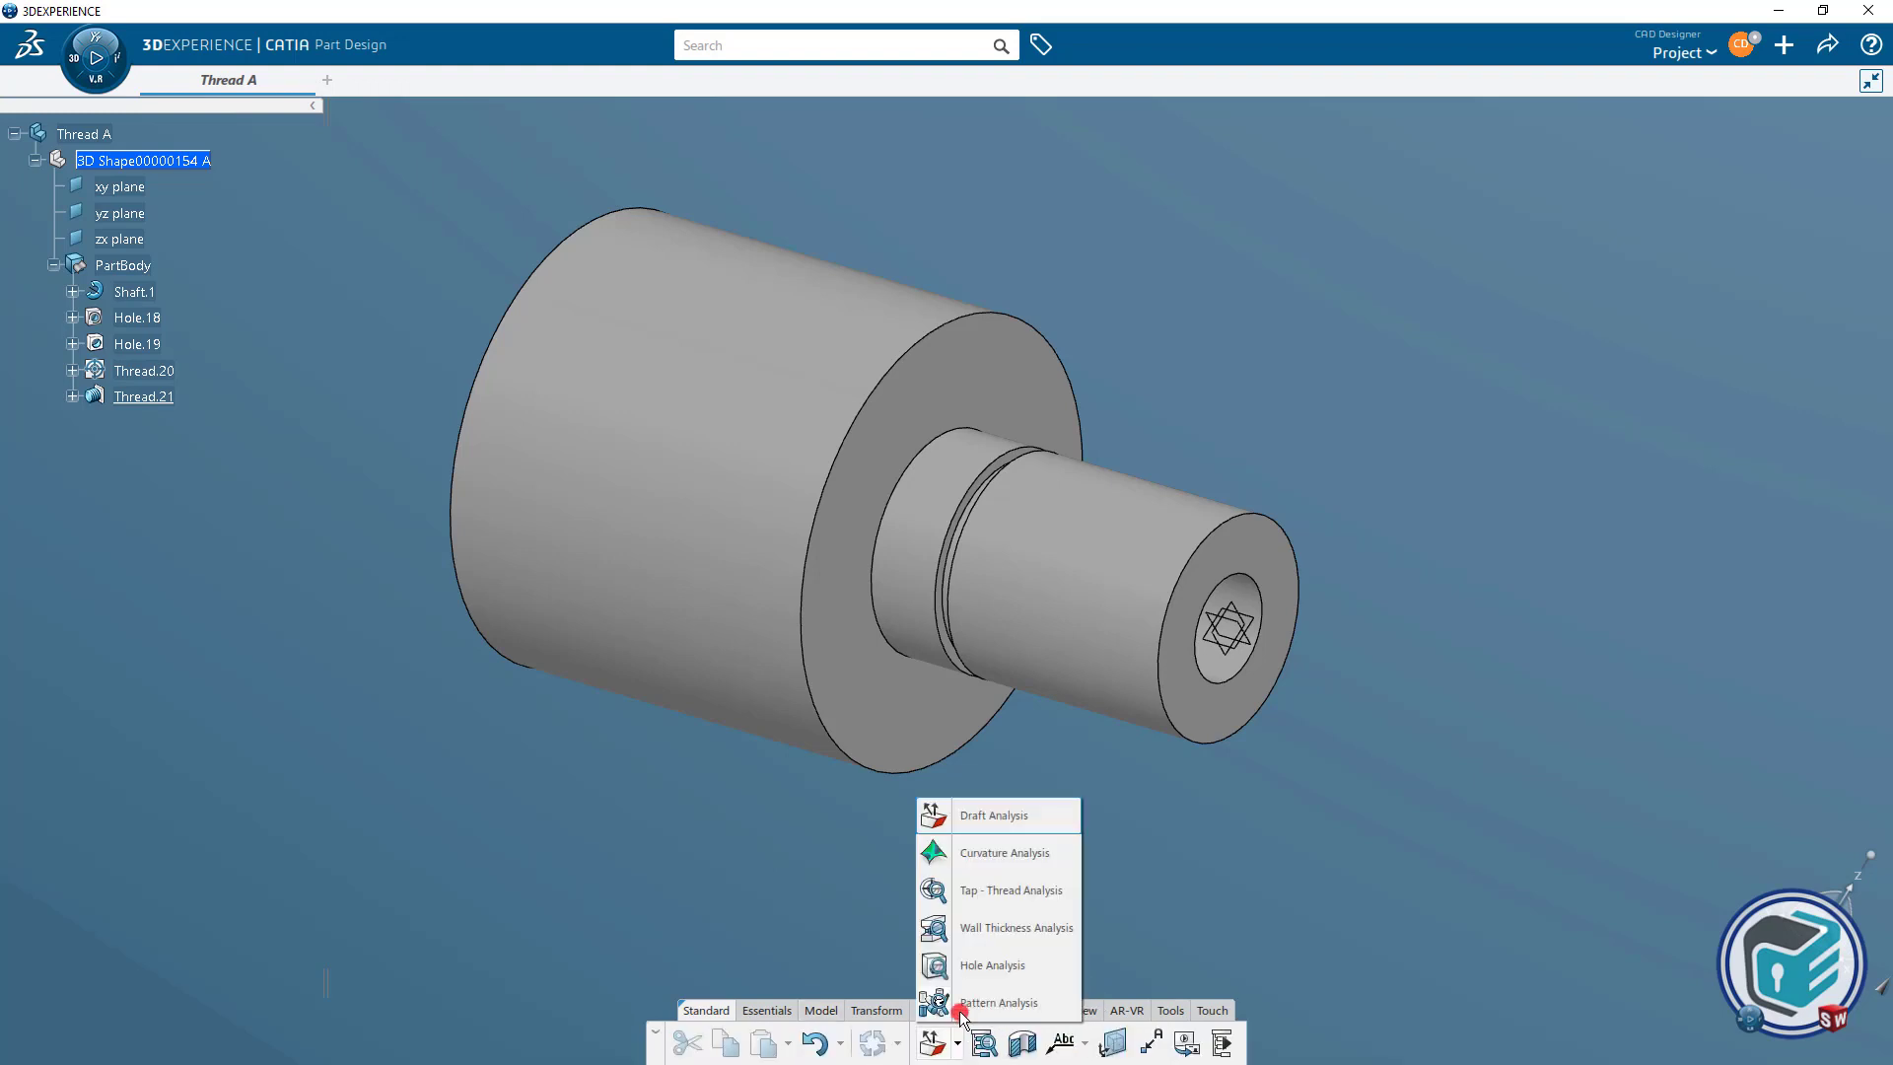
pyautogui.click(998, 890)
pyautogui.click(1553, 633)
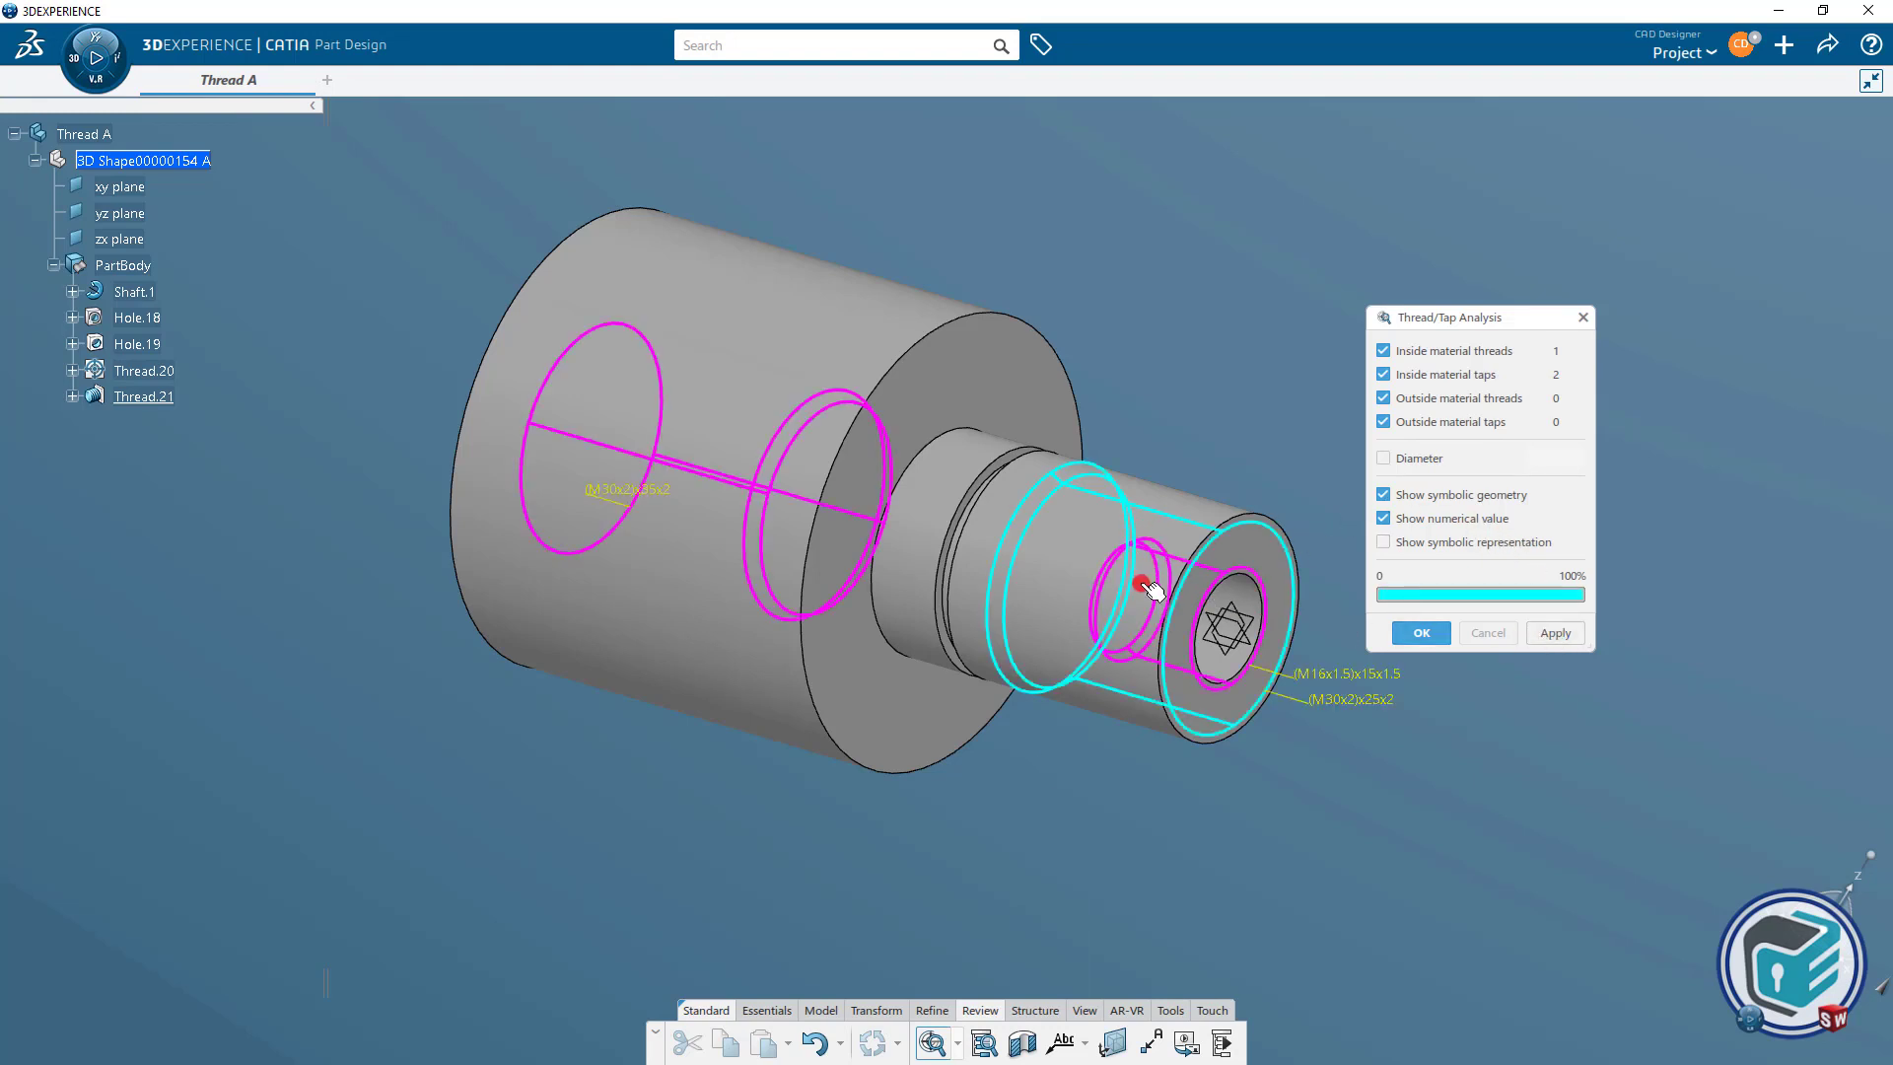
# Filter the analysis to show the inside material threads without the taps, switch to the taps without the threads, and close it.
pyautogui.click(1383, 374)
pyautogui.click(1383, 351)
pyautogui.click(1553, 633)
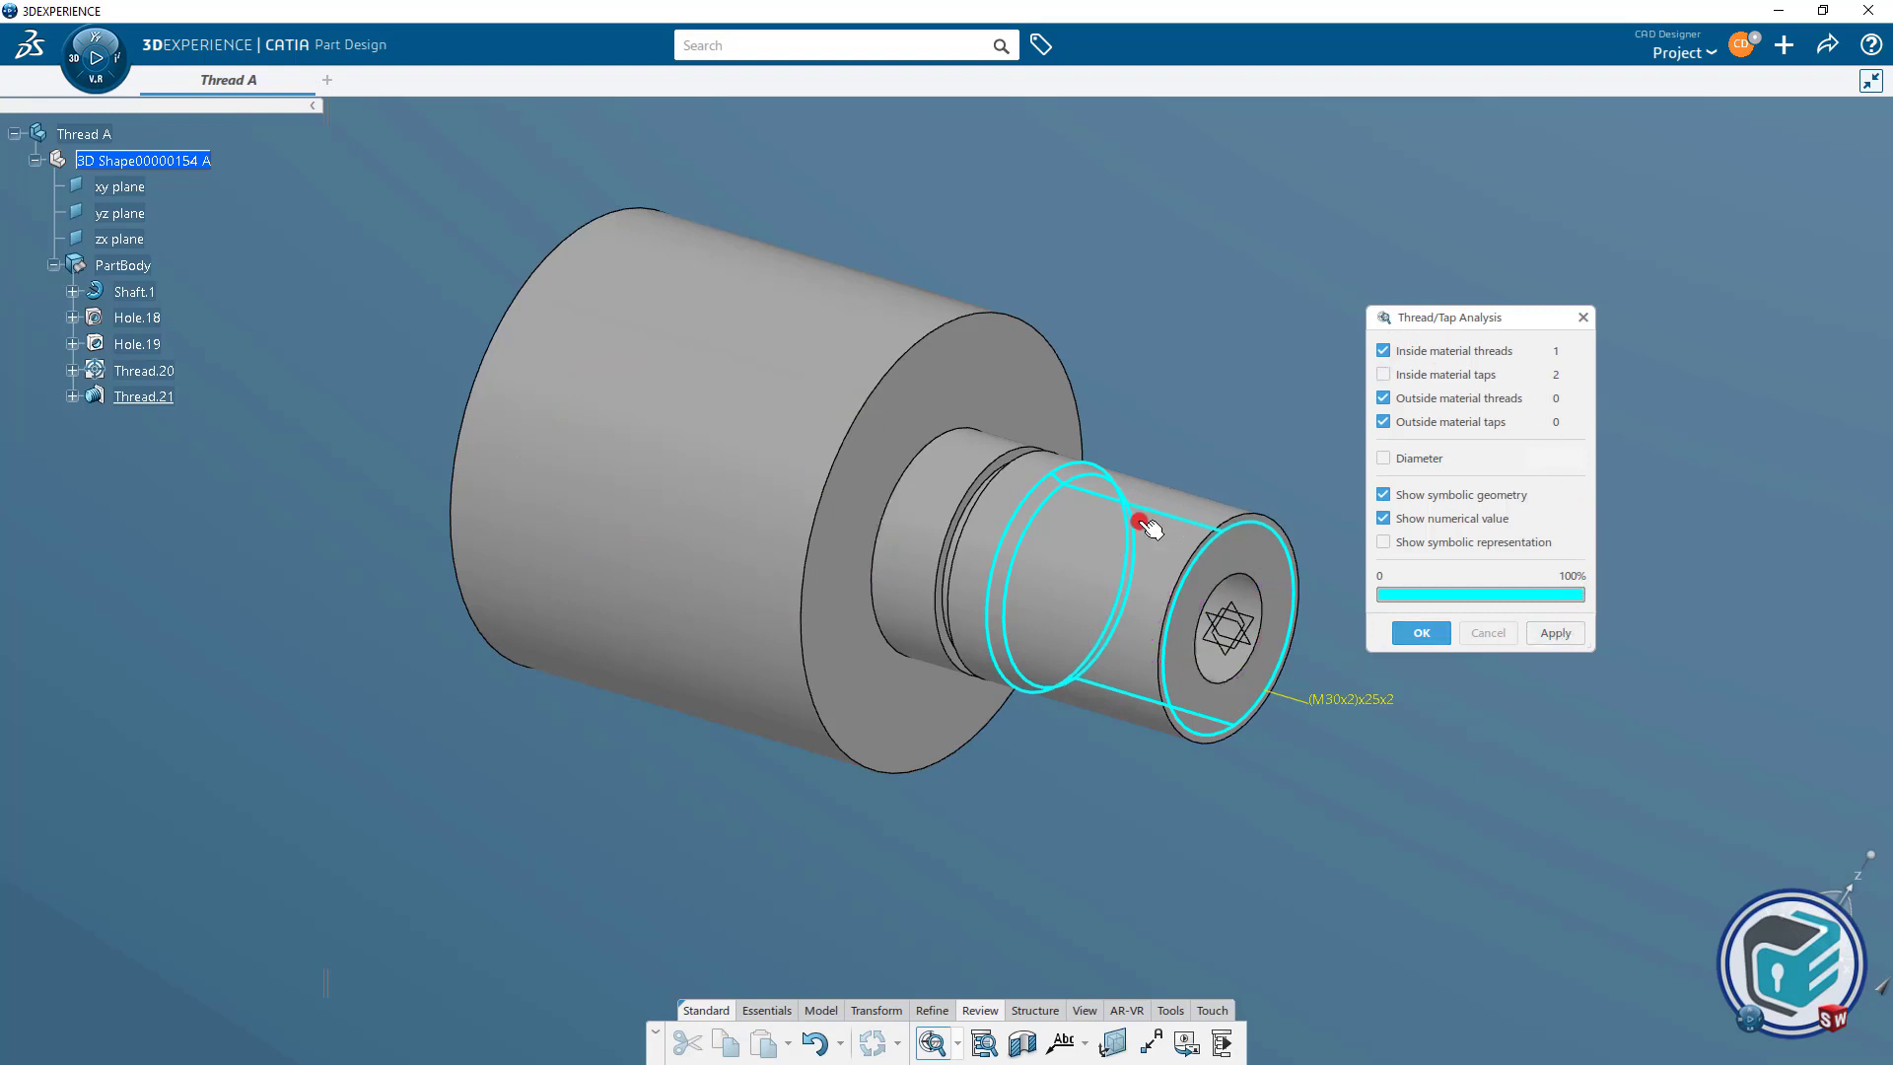
pyautogui.click(1383, 351)
pyautogui.click(1551, 633)
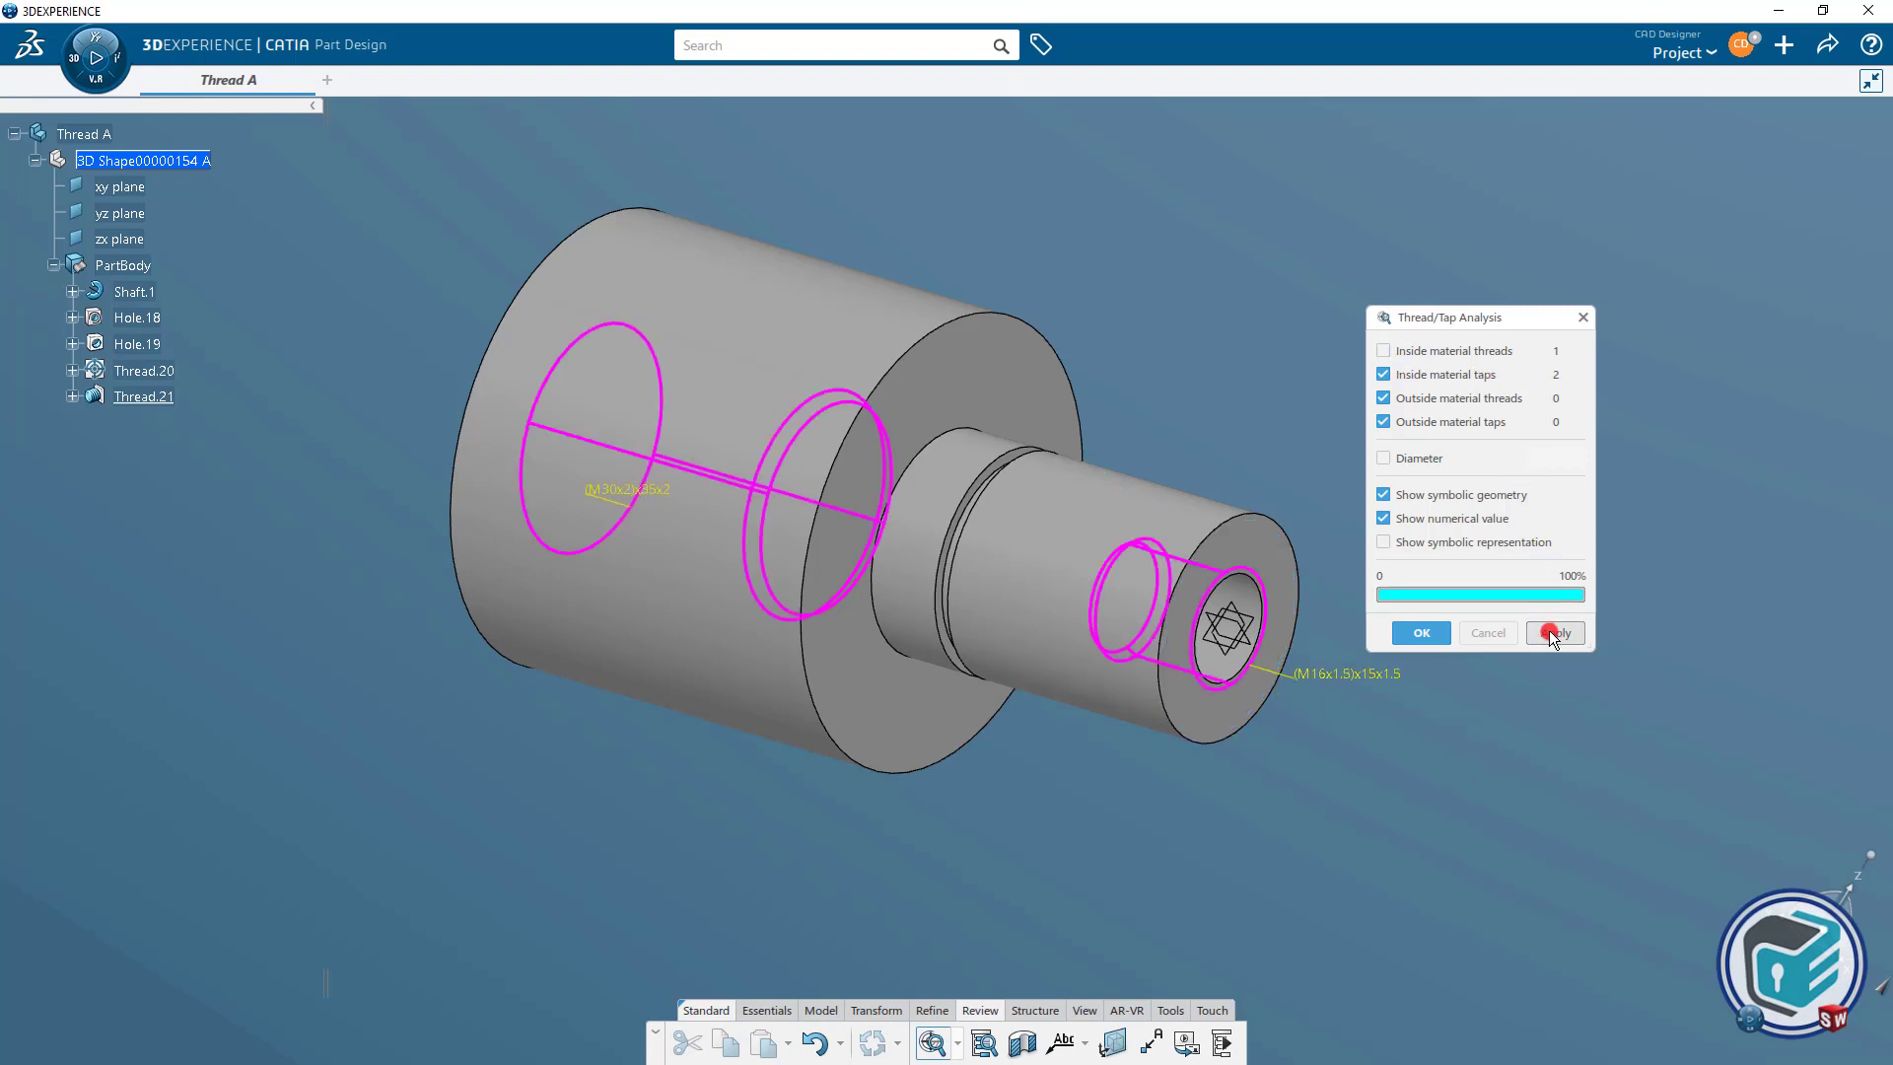
pyautogui.click(1427, 634)
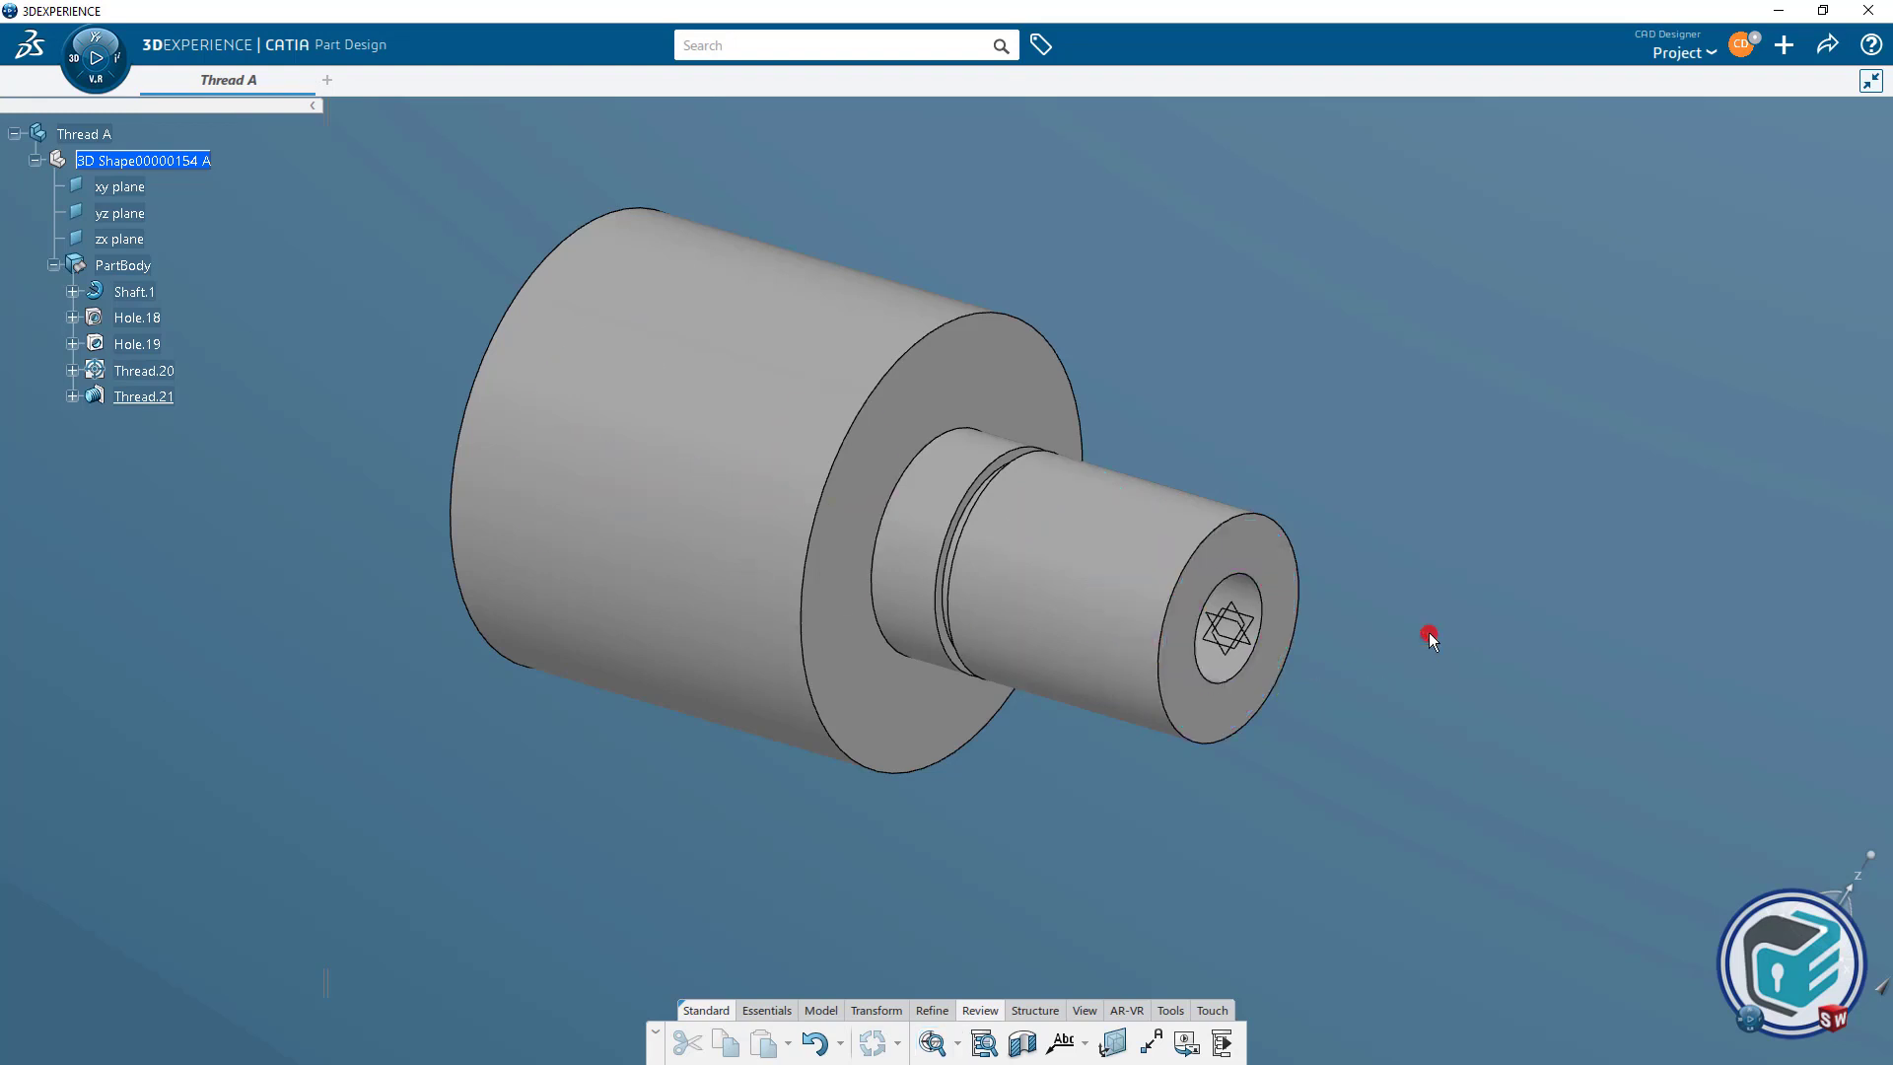
# Set the view mode to shading with material and no edges, with Use object material on, to display the thread textures.
pyautogui.click(1086, 1011)
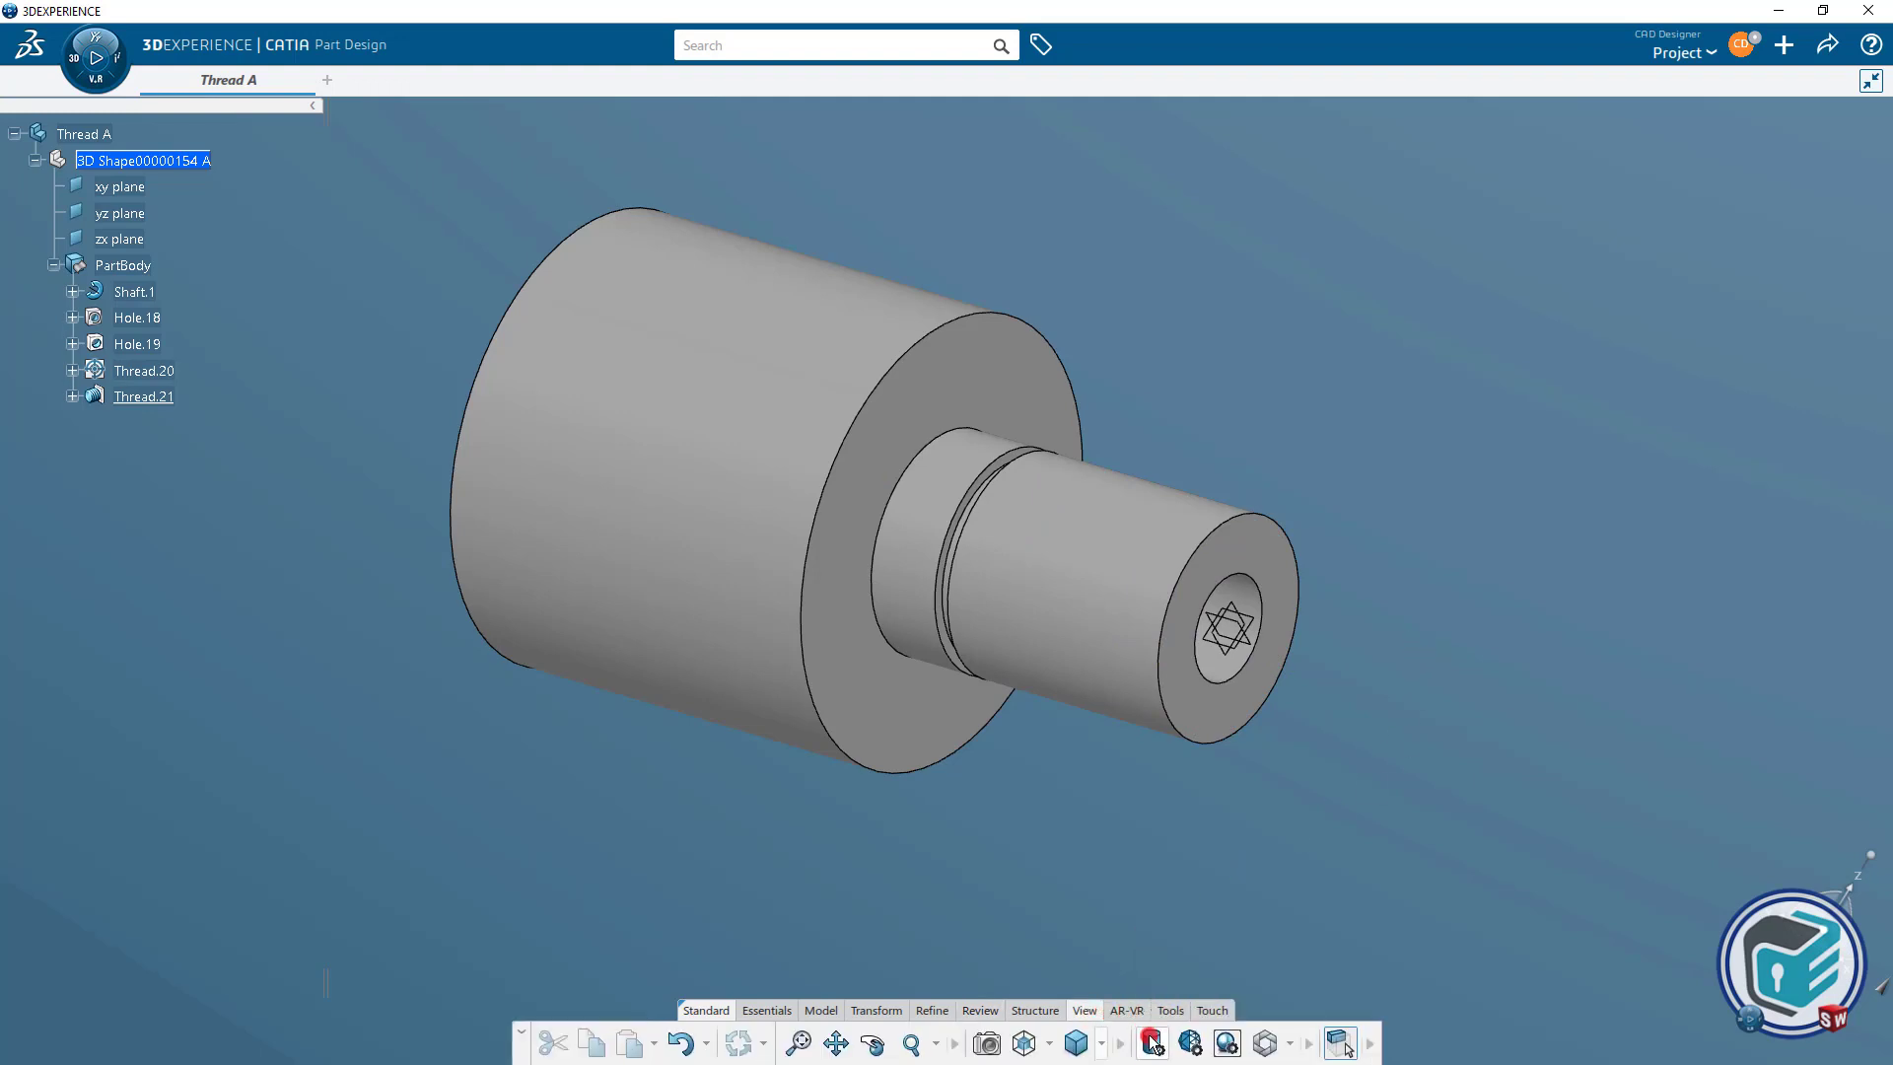
pyautogui.click(1151, 1043)
pyautogui.click(1551, 384)
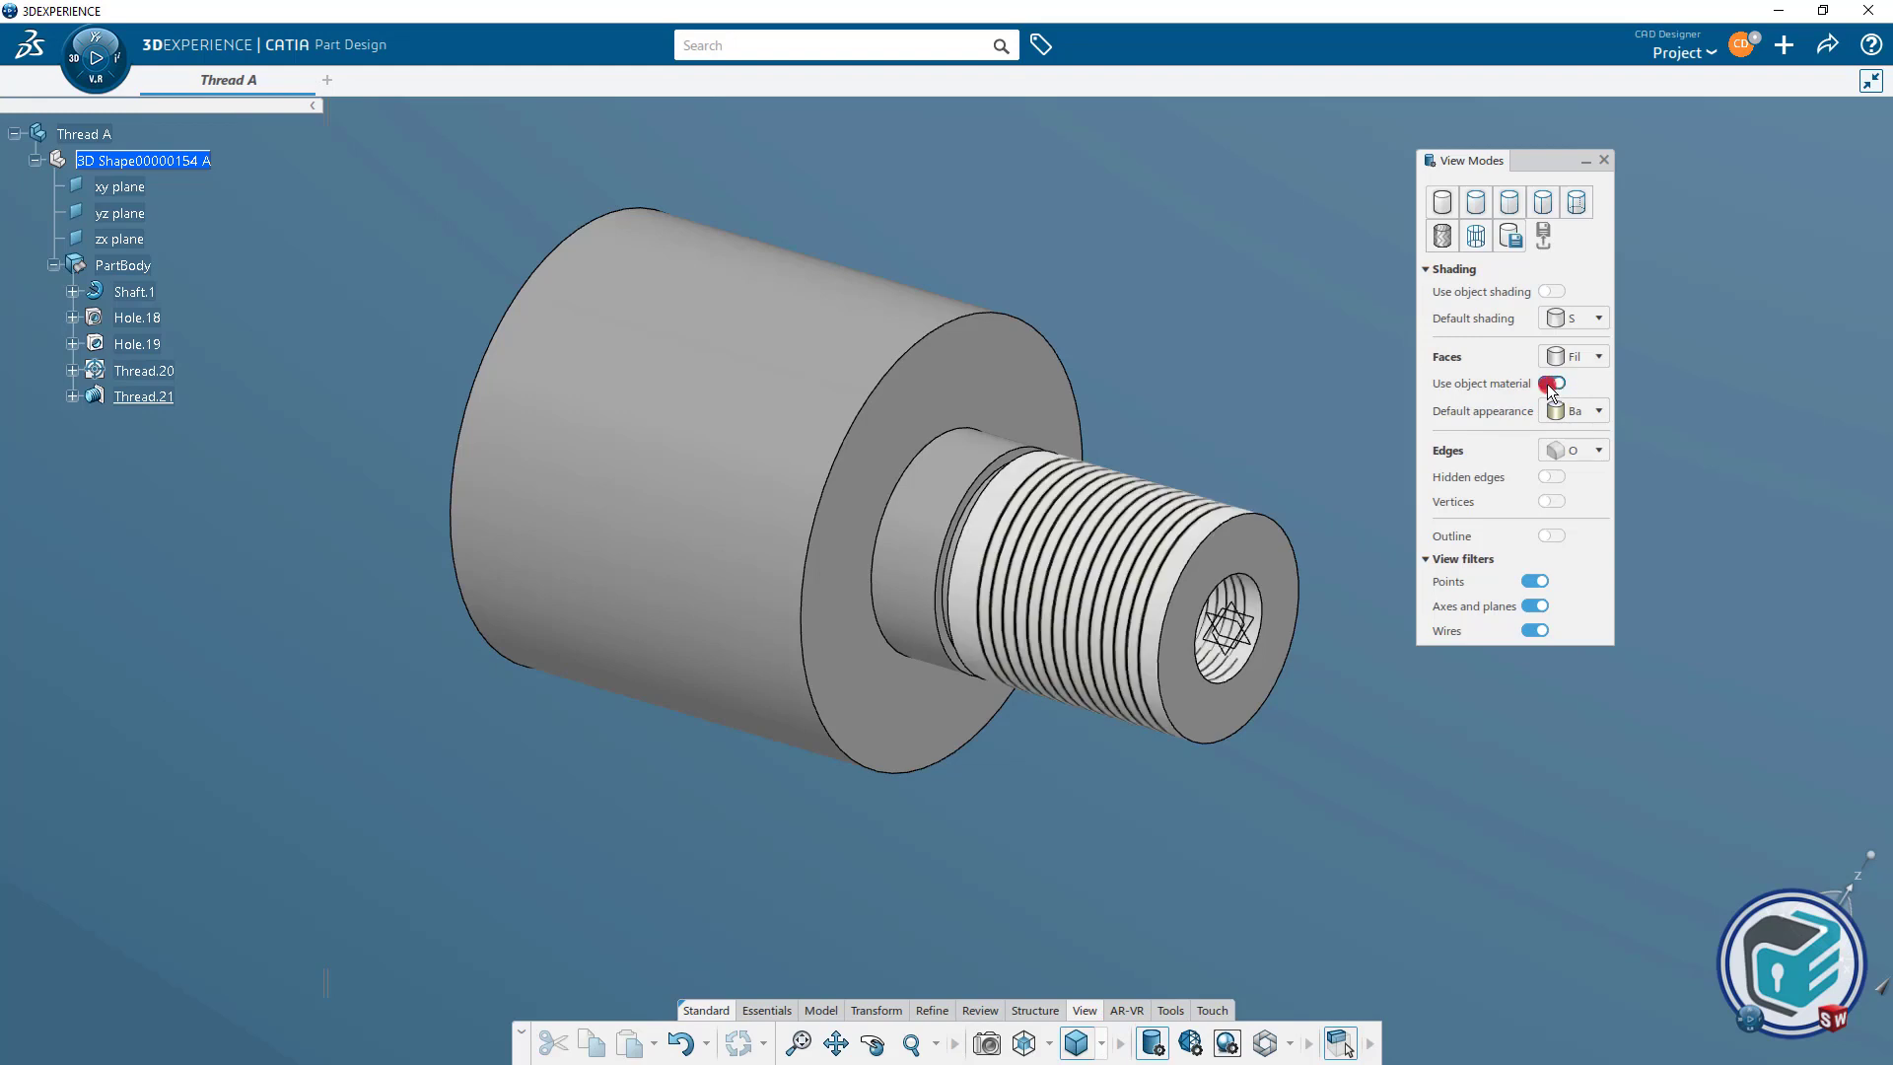
pyautogui.click(1443, 236)
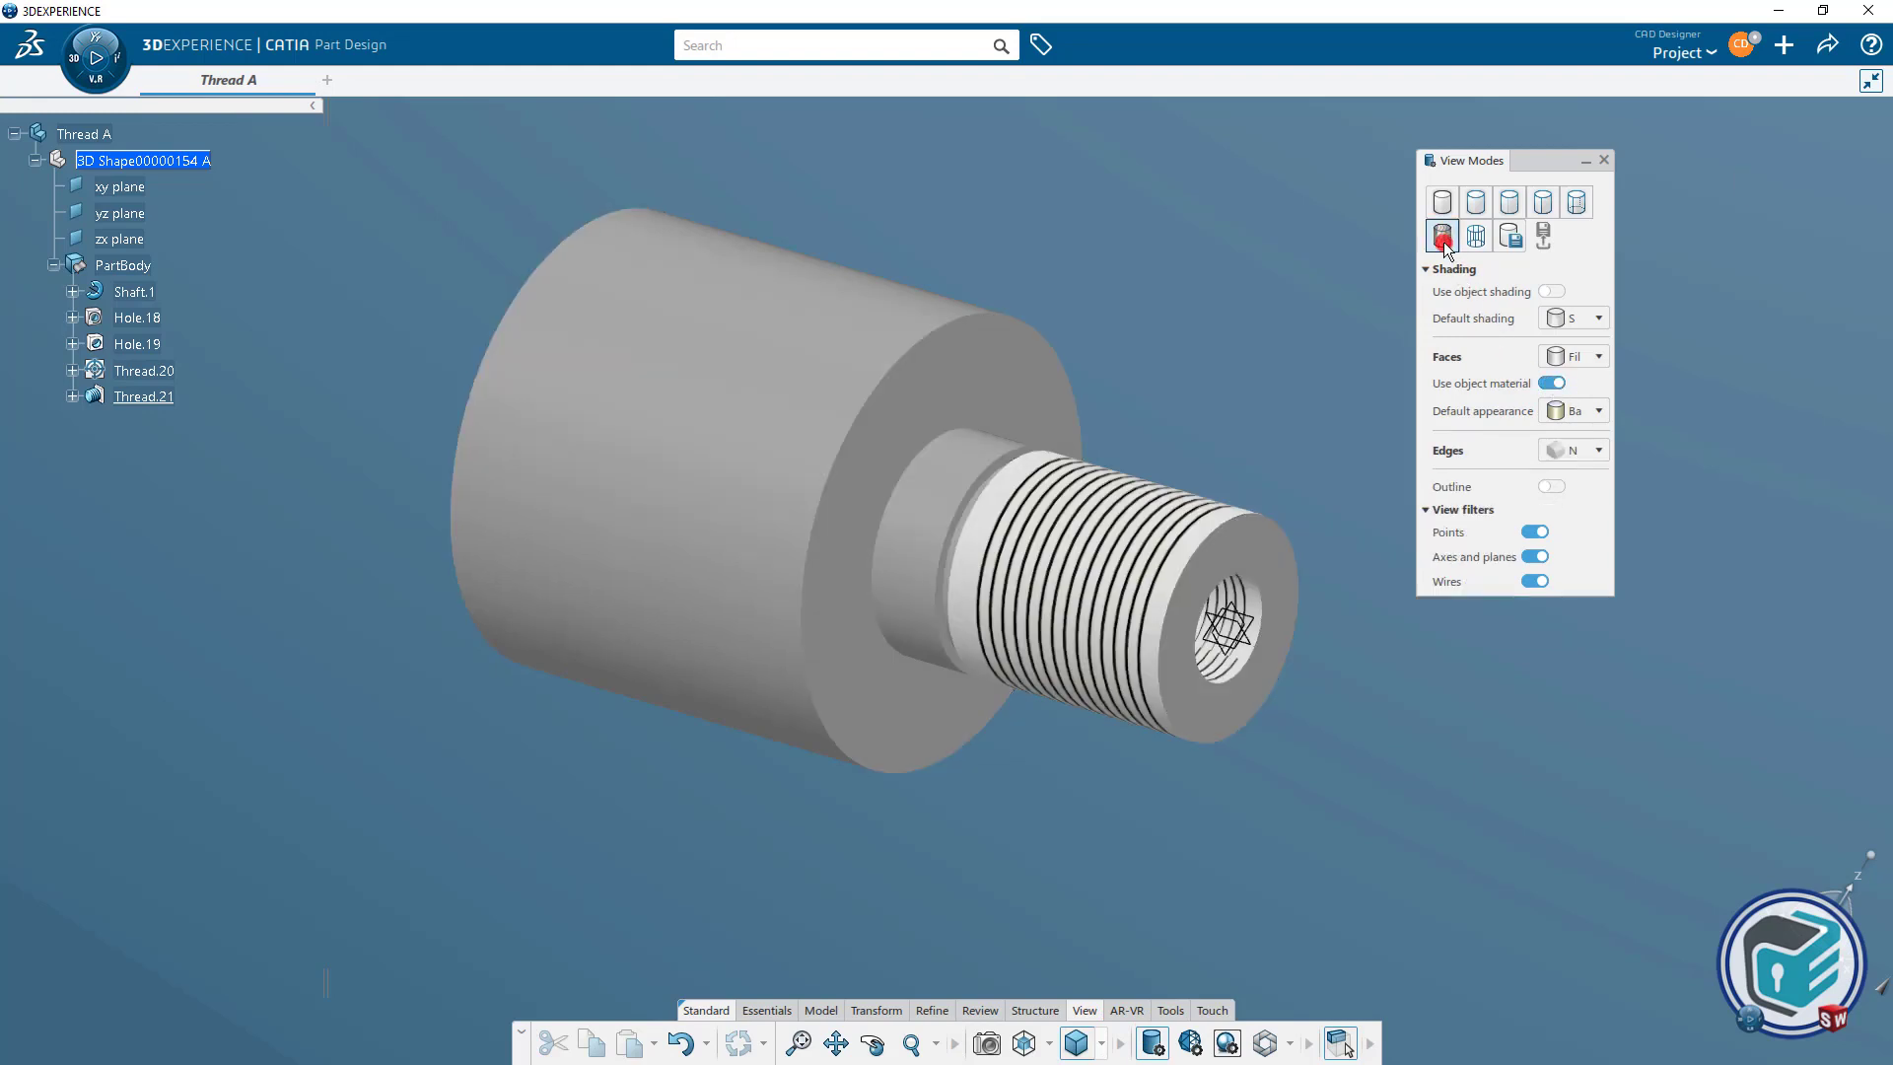
pyautogui.click(1551, 384)
pyautogui.moveTo(1304, 651); pyautogui.dragTo(802, 613, button='middle')
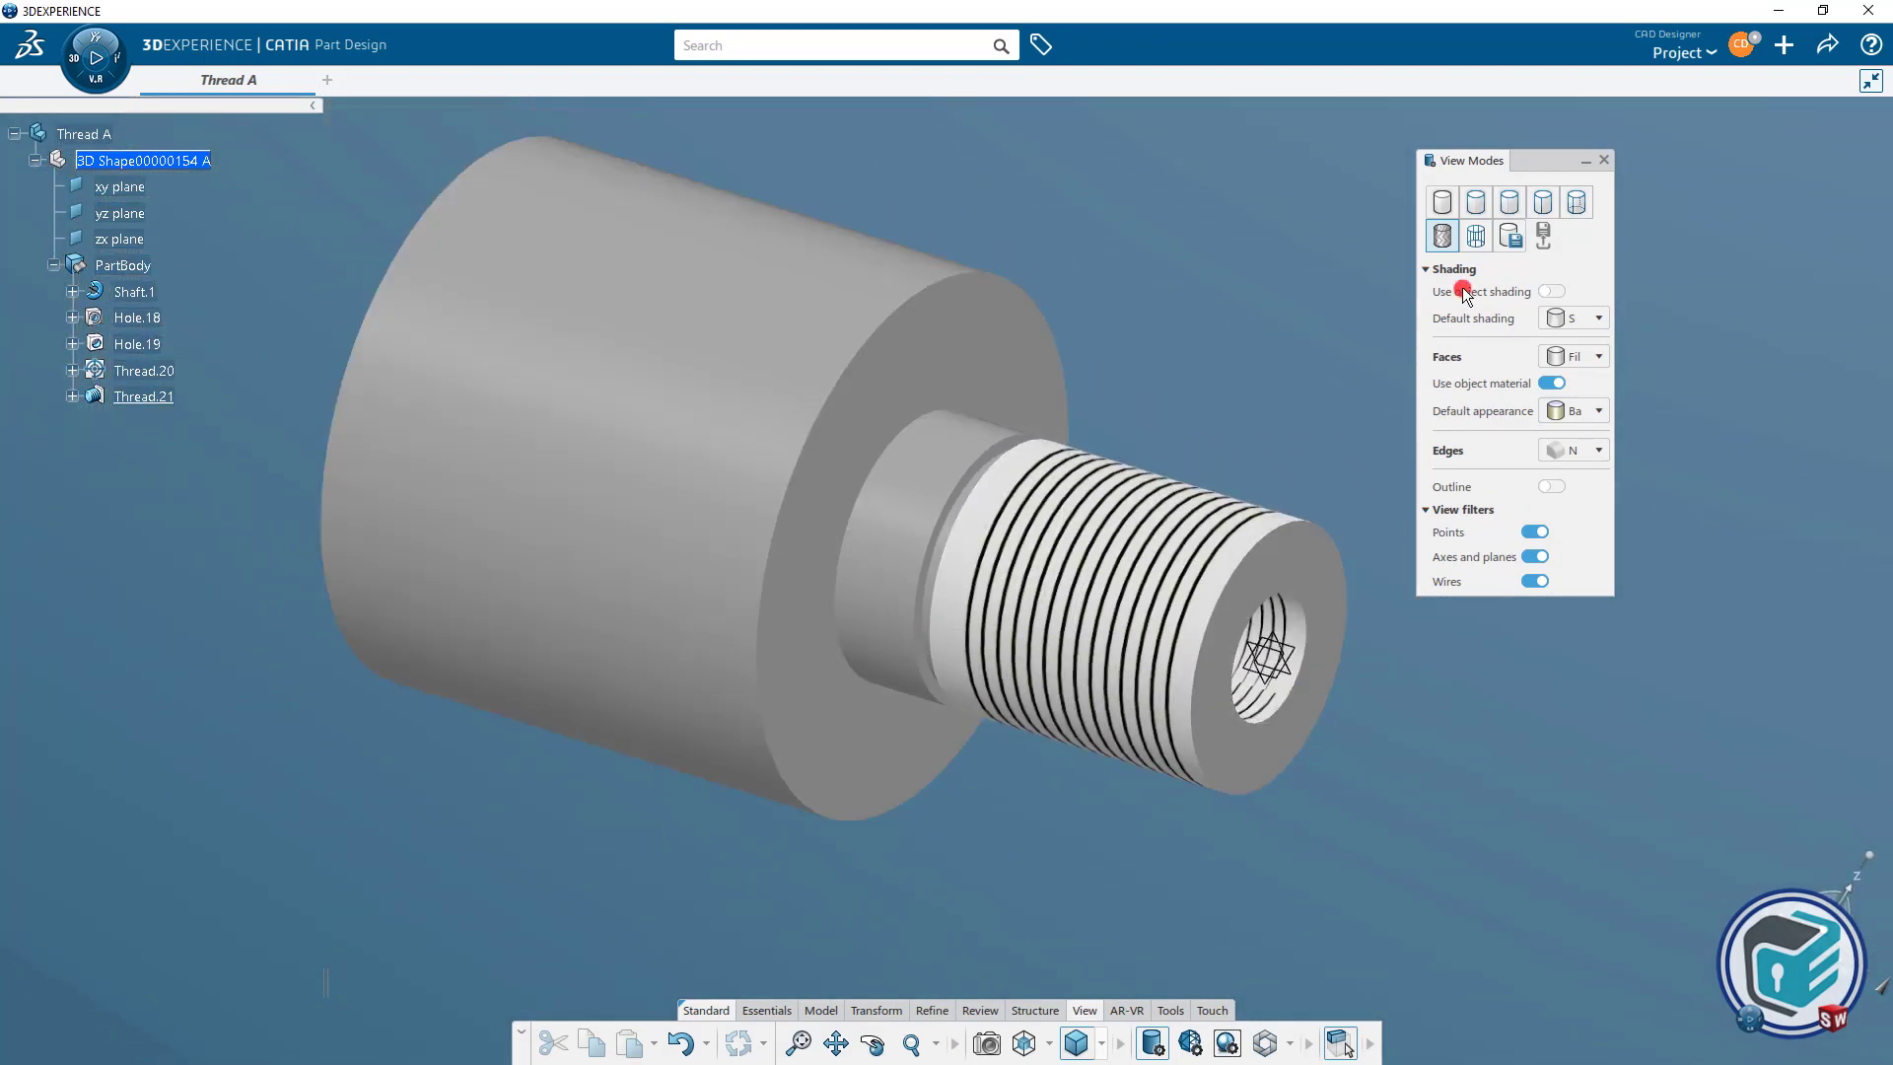
# Close the view mode settings and set the outer thread's depth to 17 mm.
pyautogui.click(1605, 163)
pyautogui.click(140, 397)
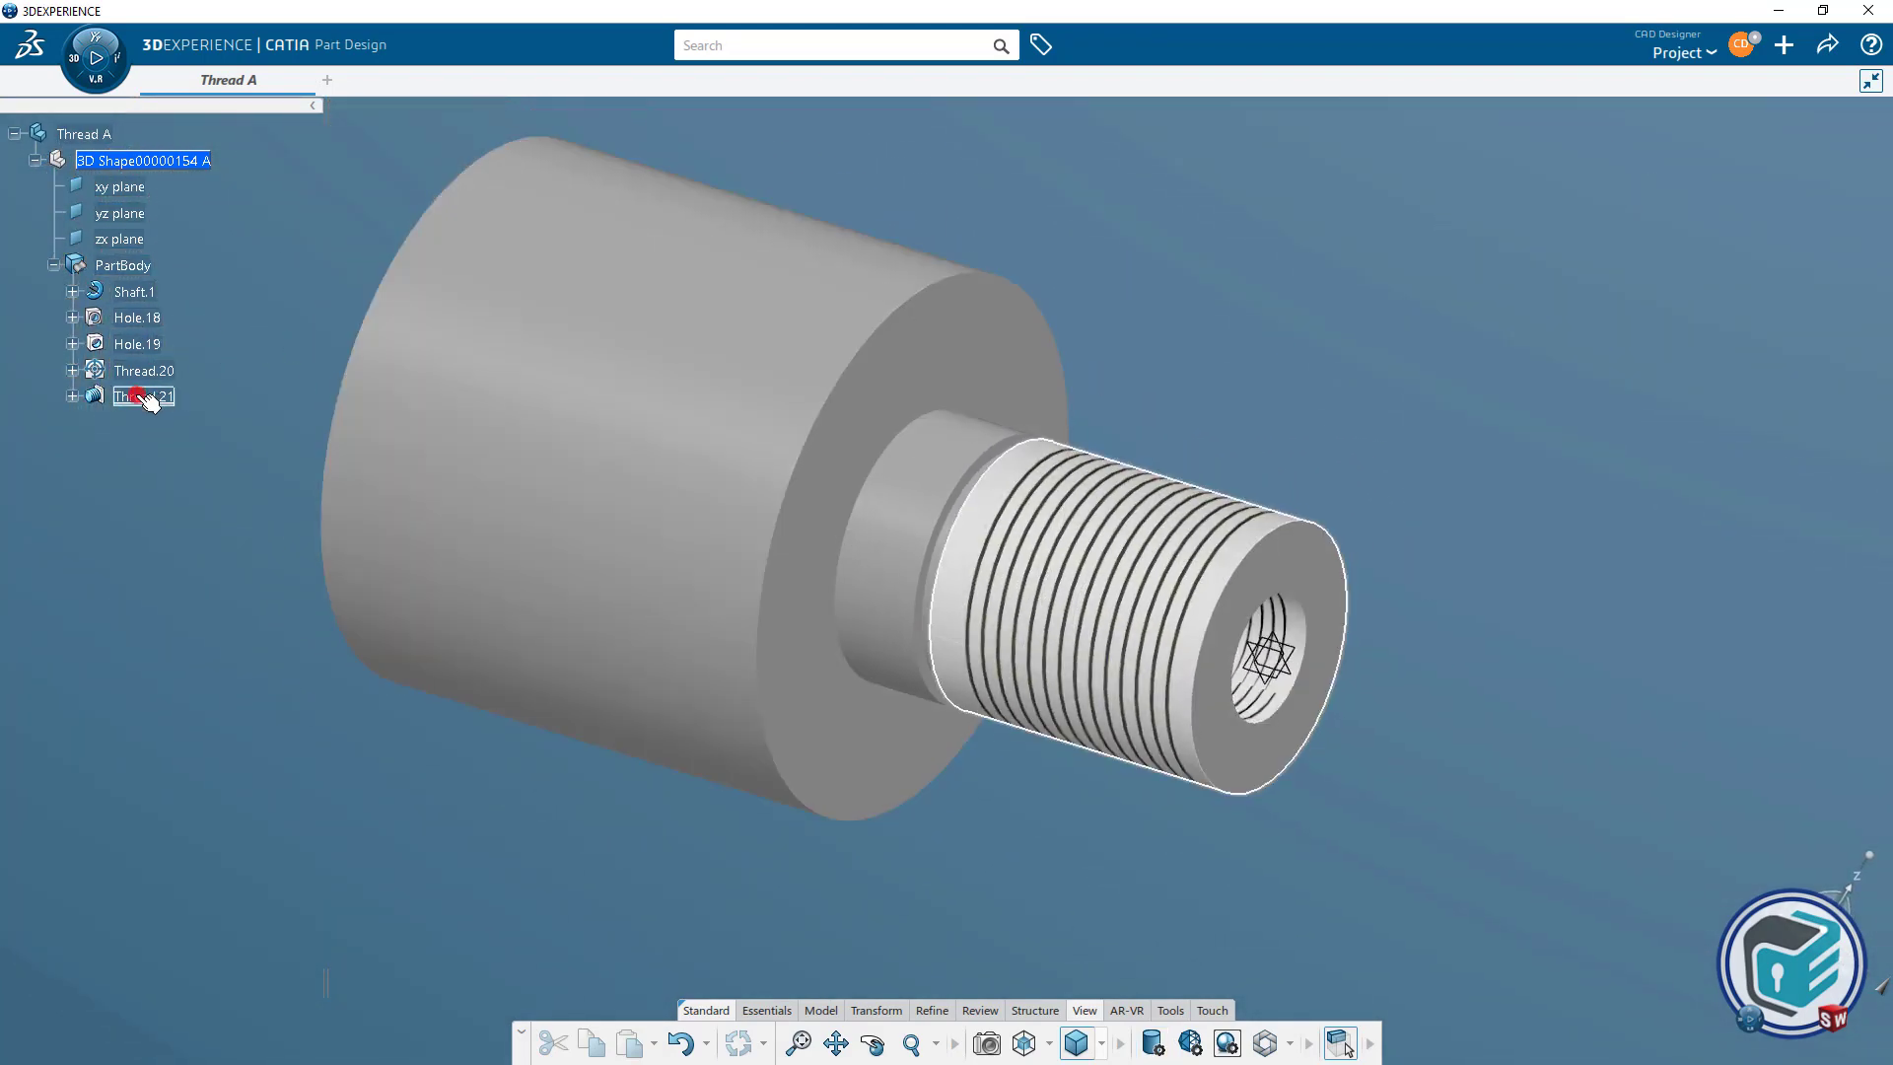
pyautogui.doubleClick(140, 397)
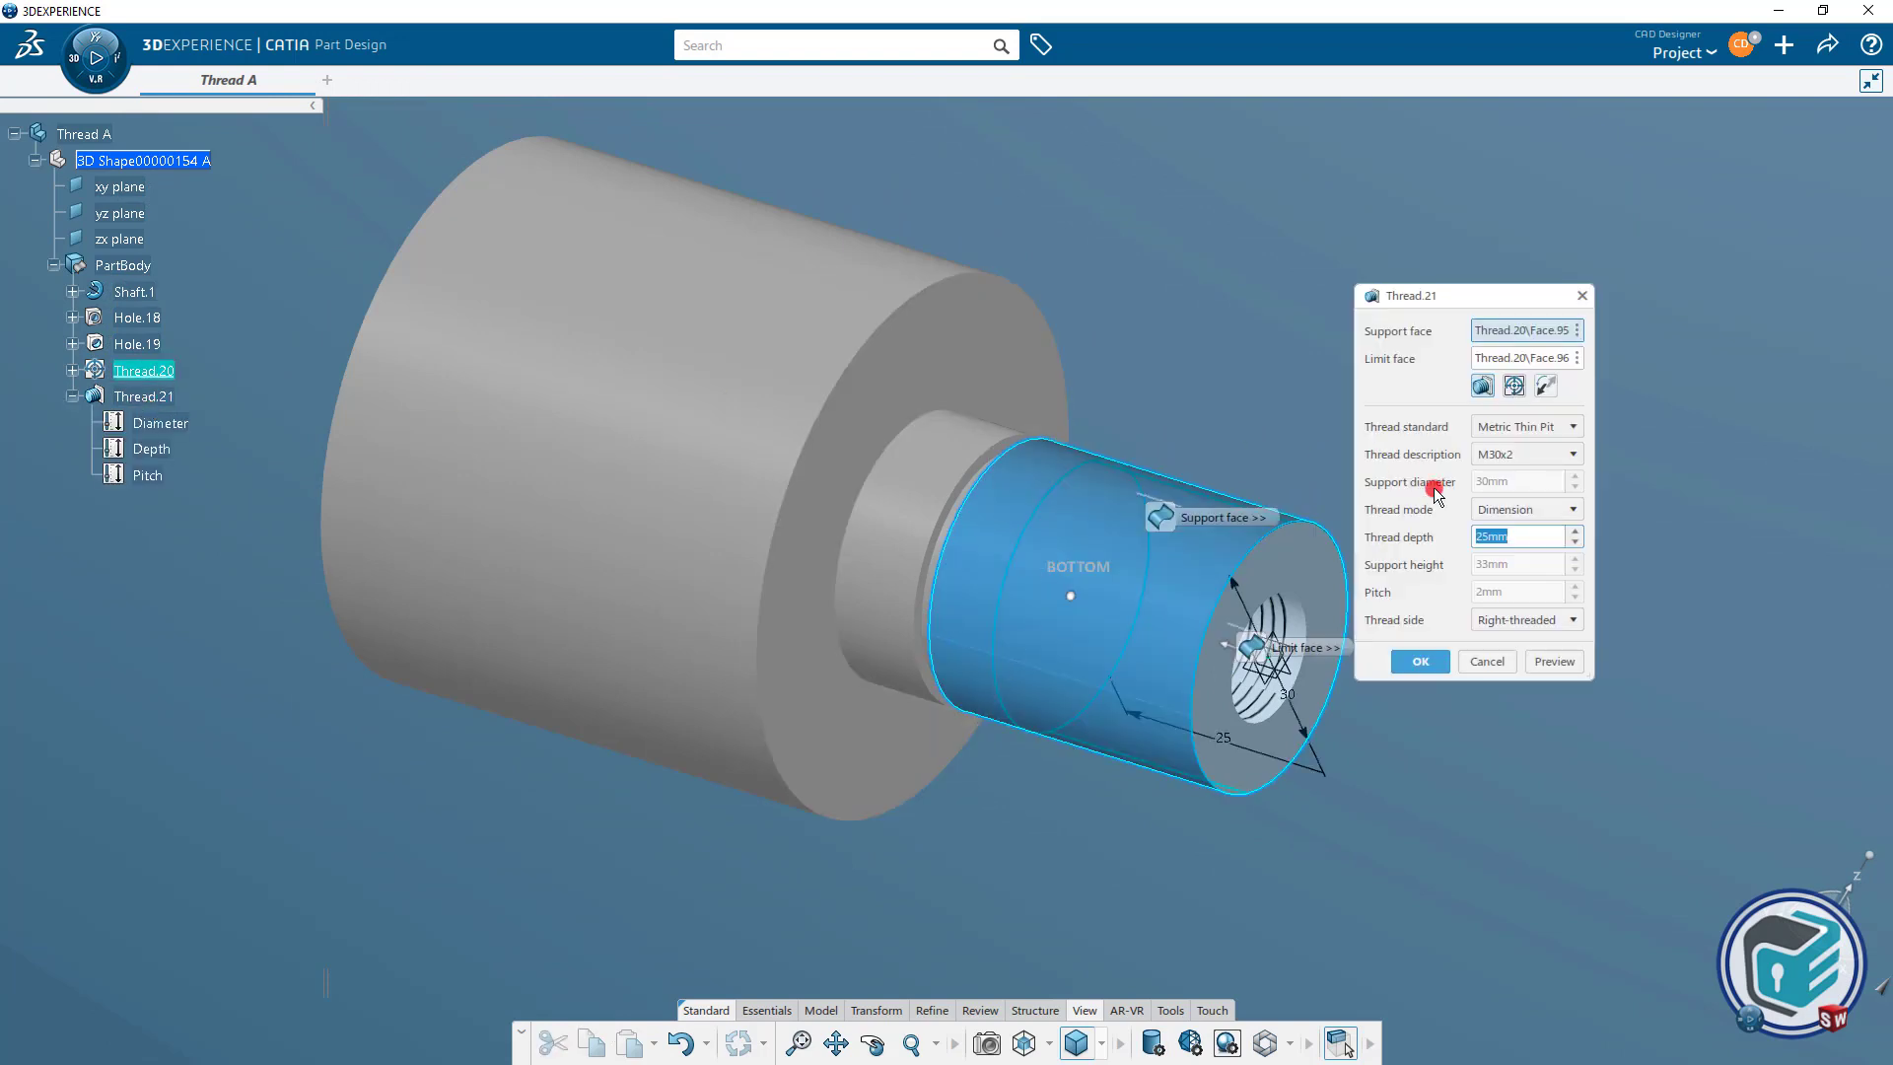
pyautogui.click(1575, 542)
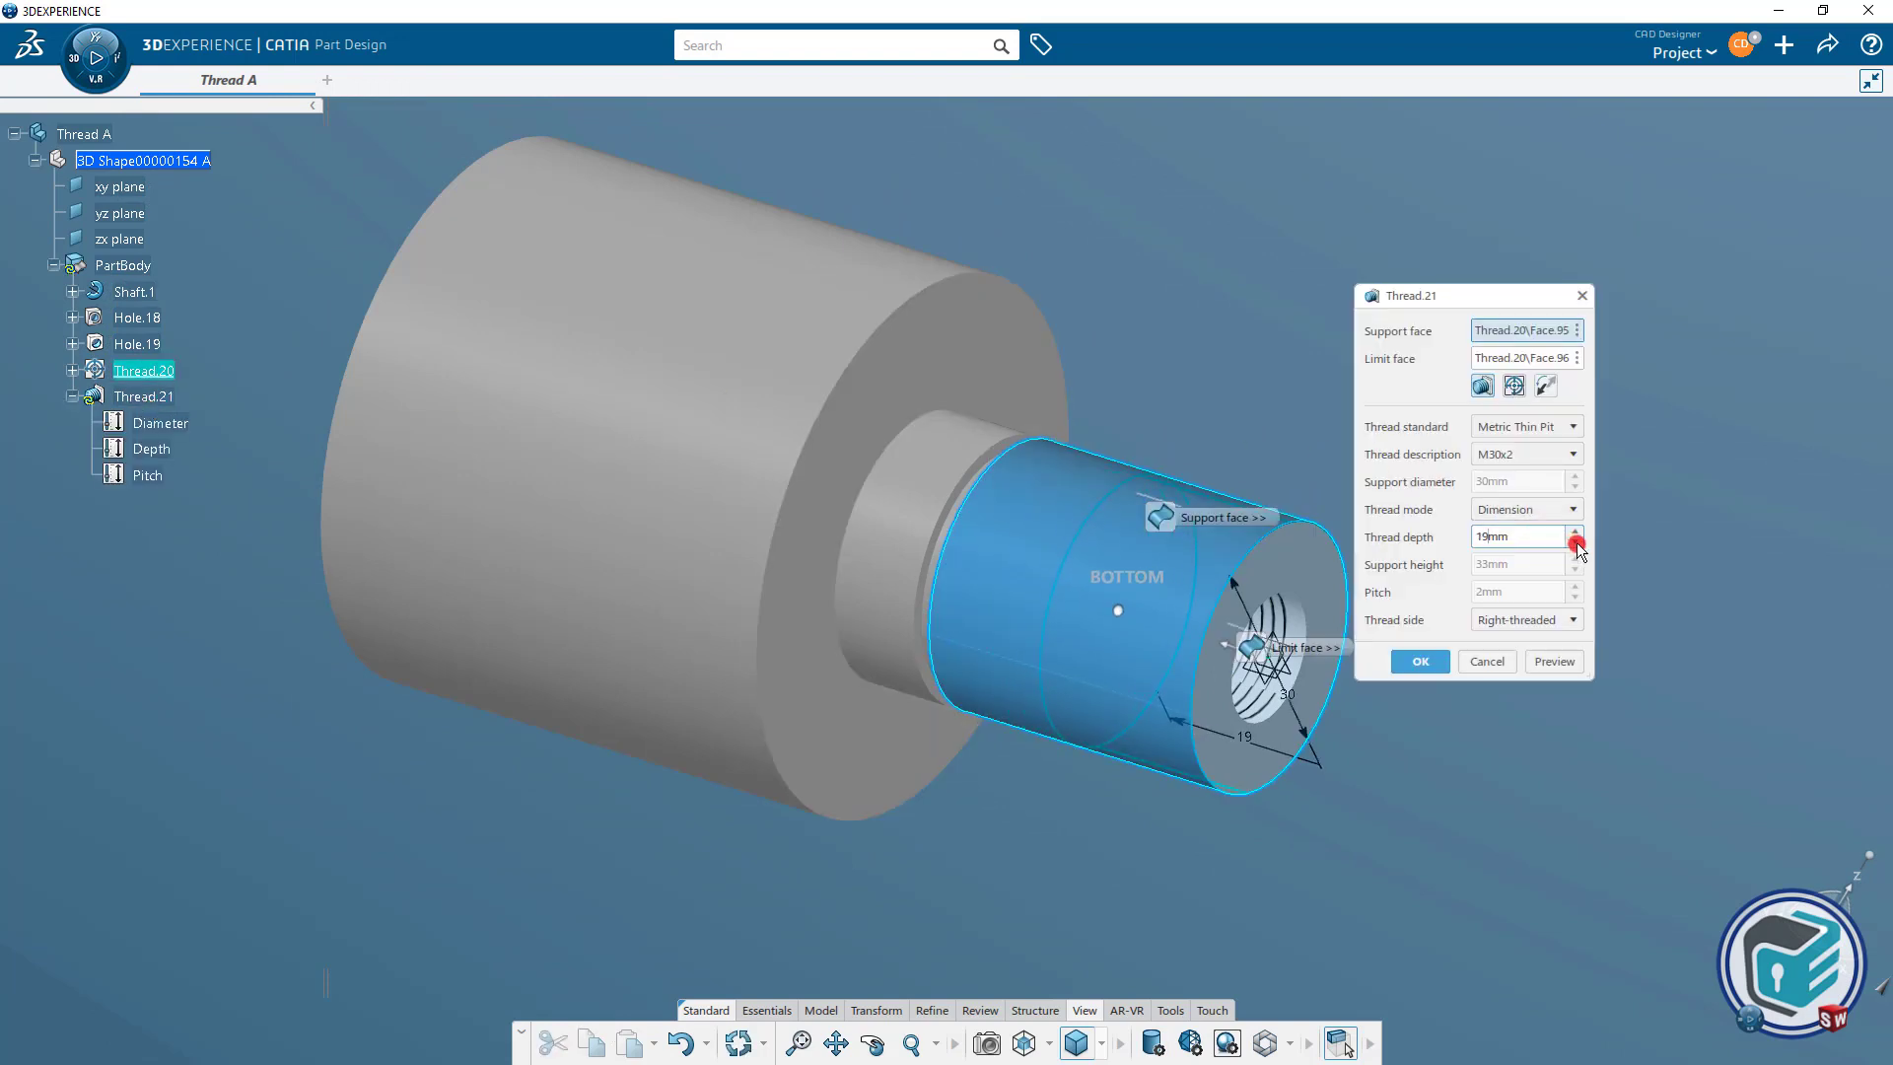
pyautogui.click(1548, 662)
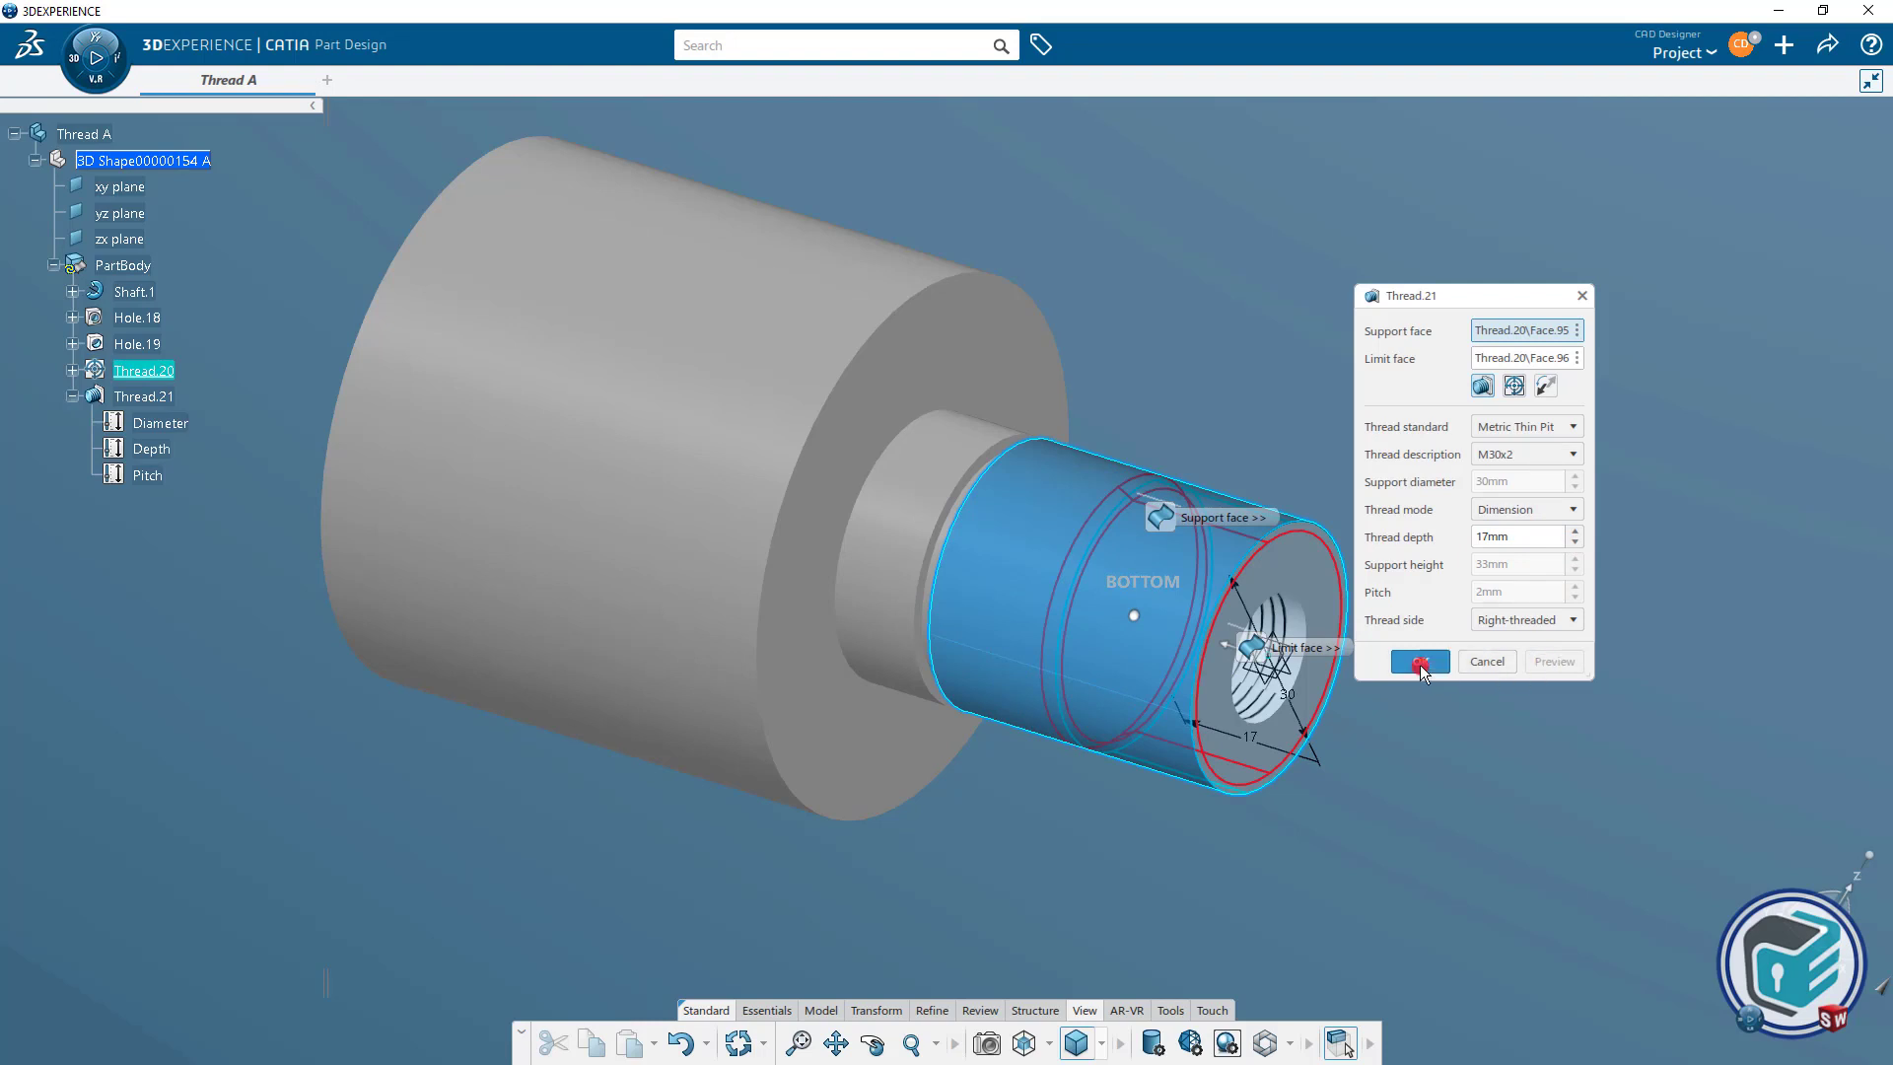
pyautogui.click(1420, 661)
pyautogui.click(1459, 659)
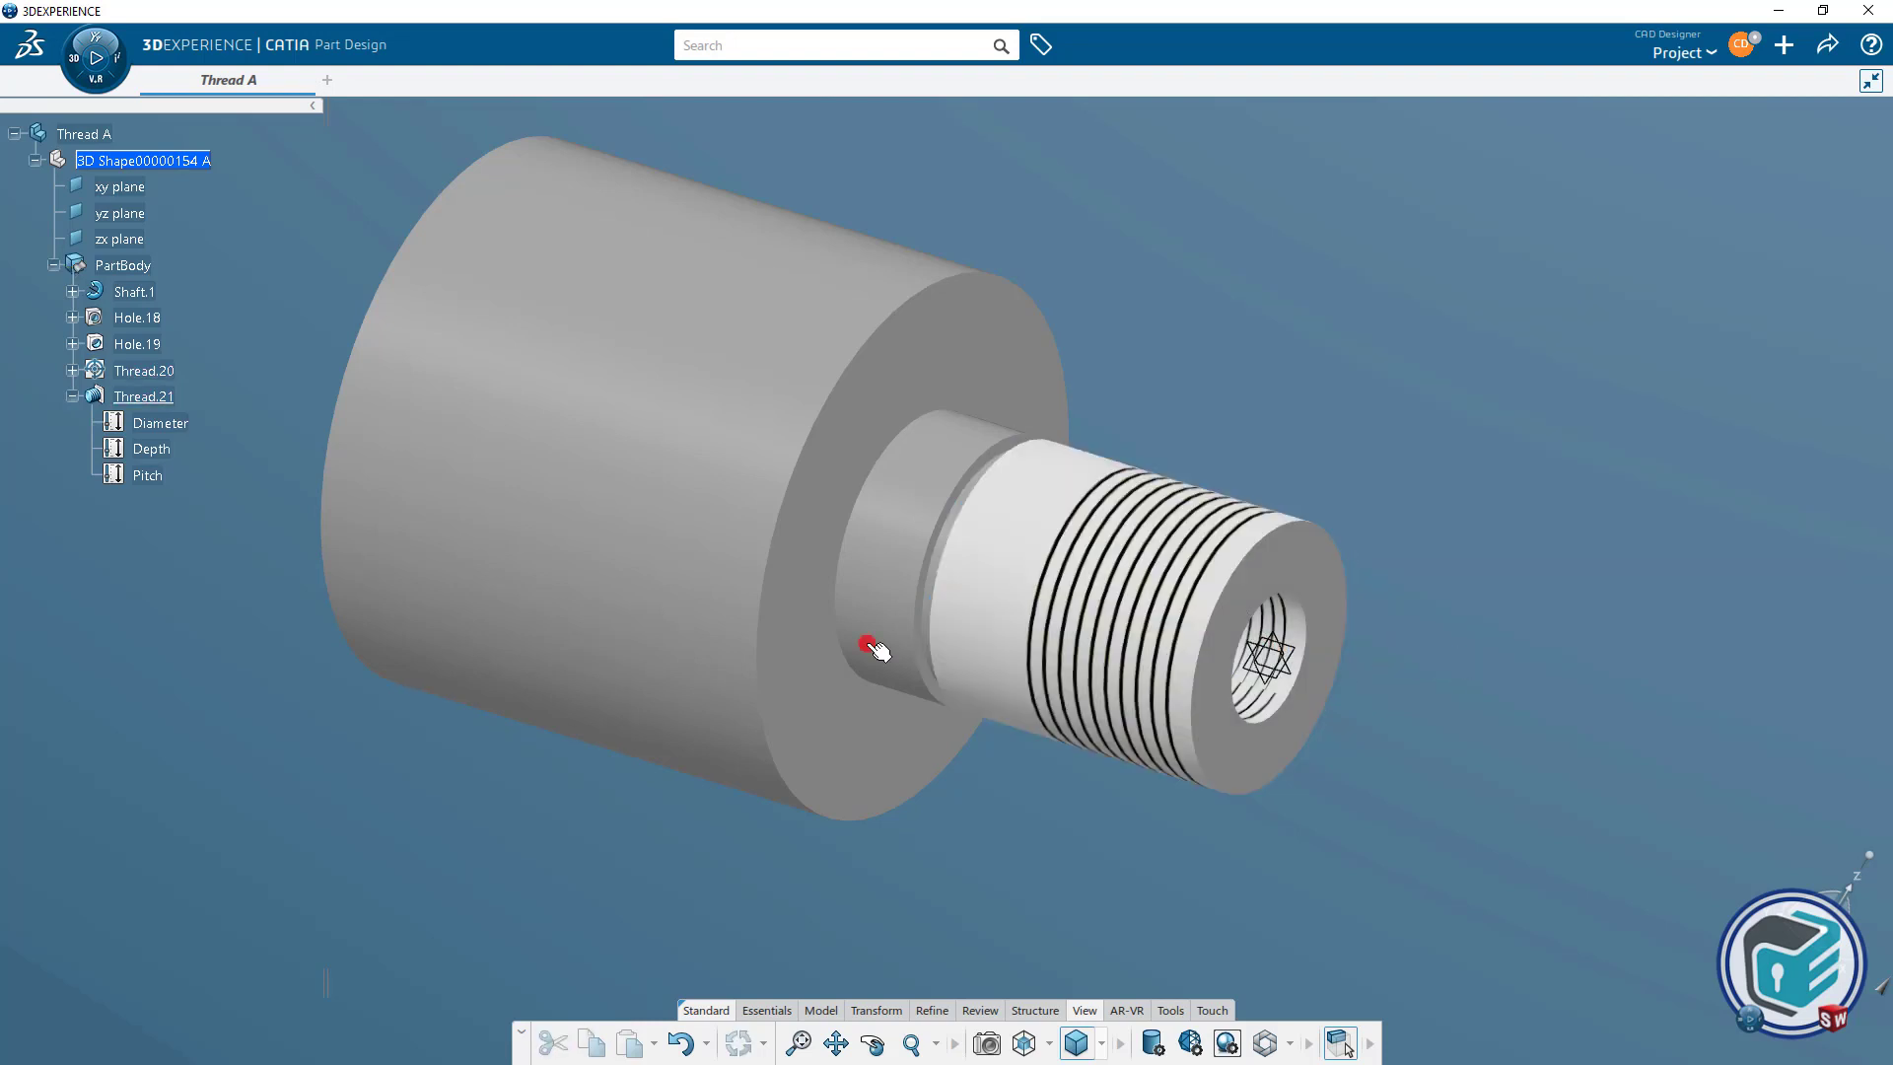
# Edit the outer thread again and set its thread depth to 20 mm.
pyautogui.doubleClick(148, 396)
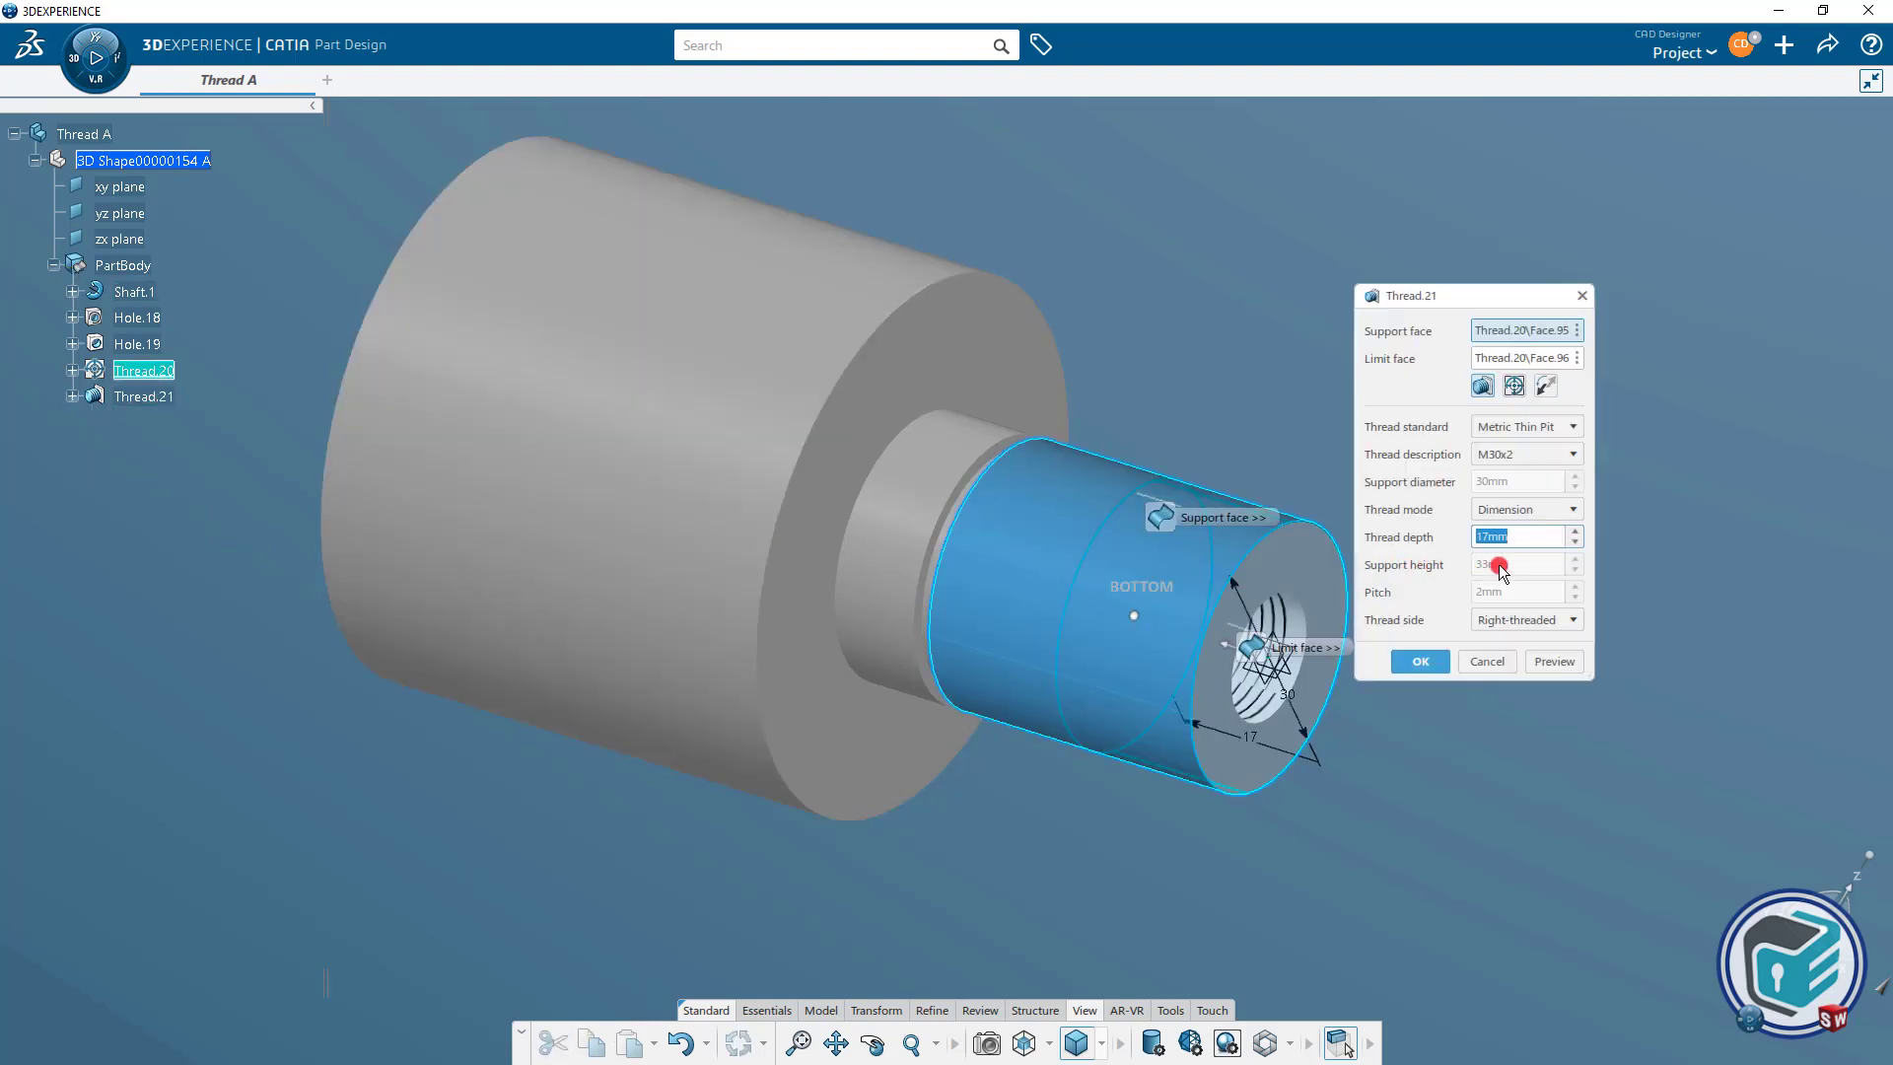
pyautogui.click(1575, 530)
pyautogui.click(1575, 529)
pyautogui.click(1576, 530)
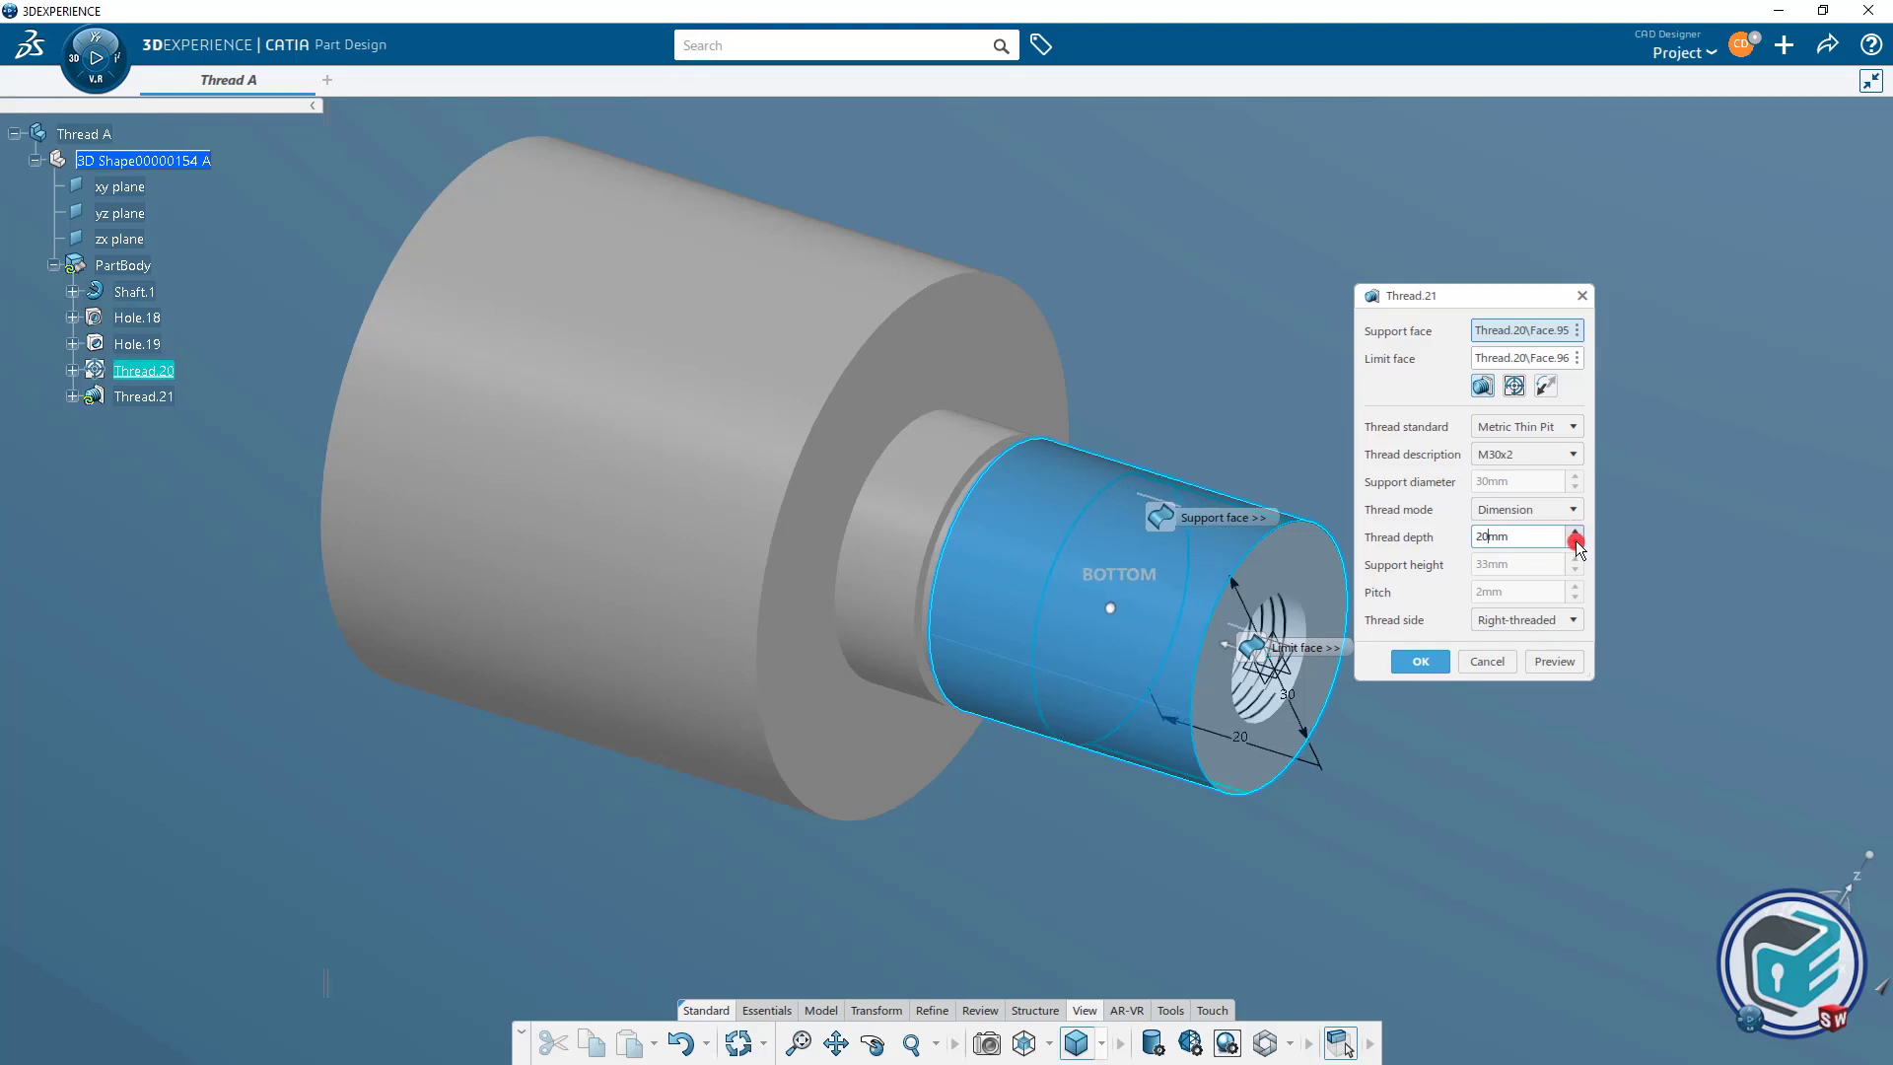
pyautogui.click(1562, 662)
pyautogui.click(1418, 661)
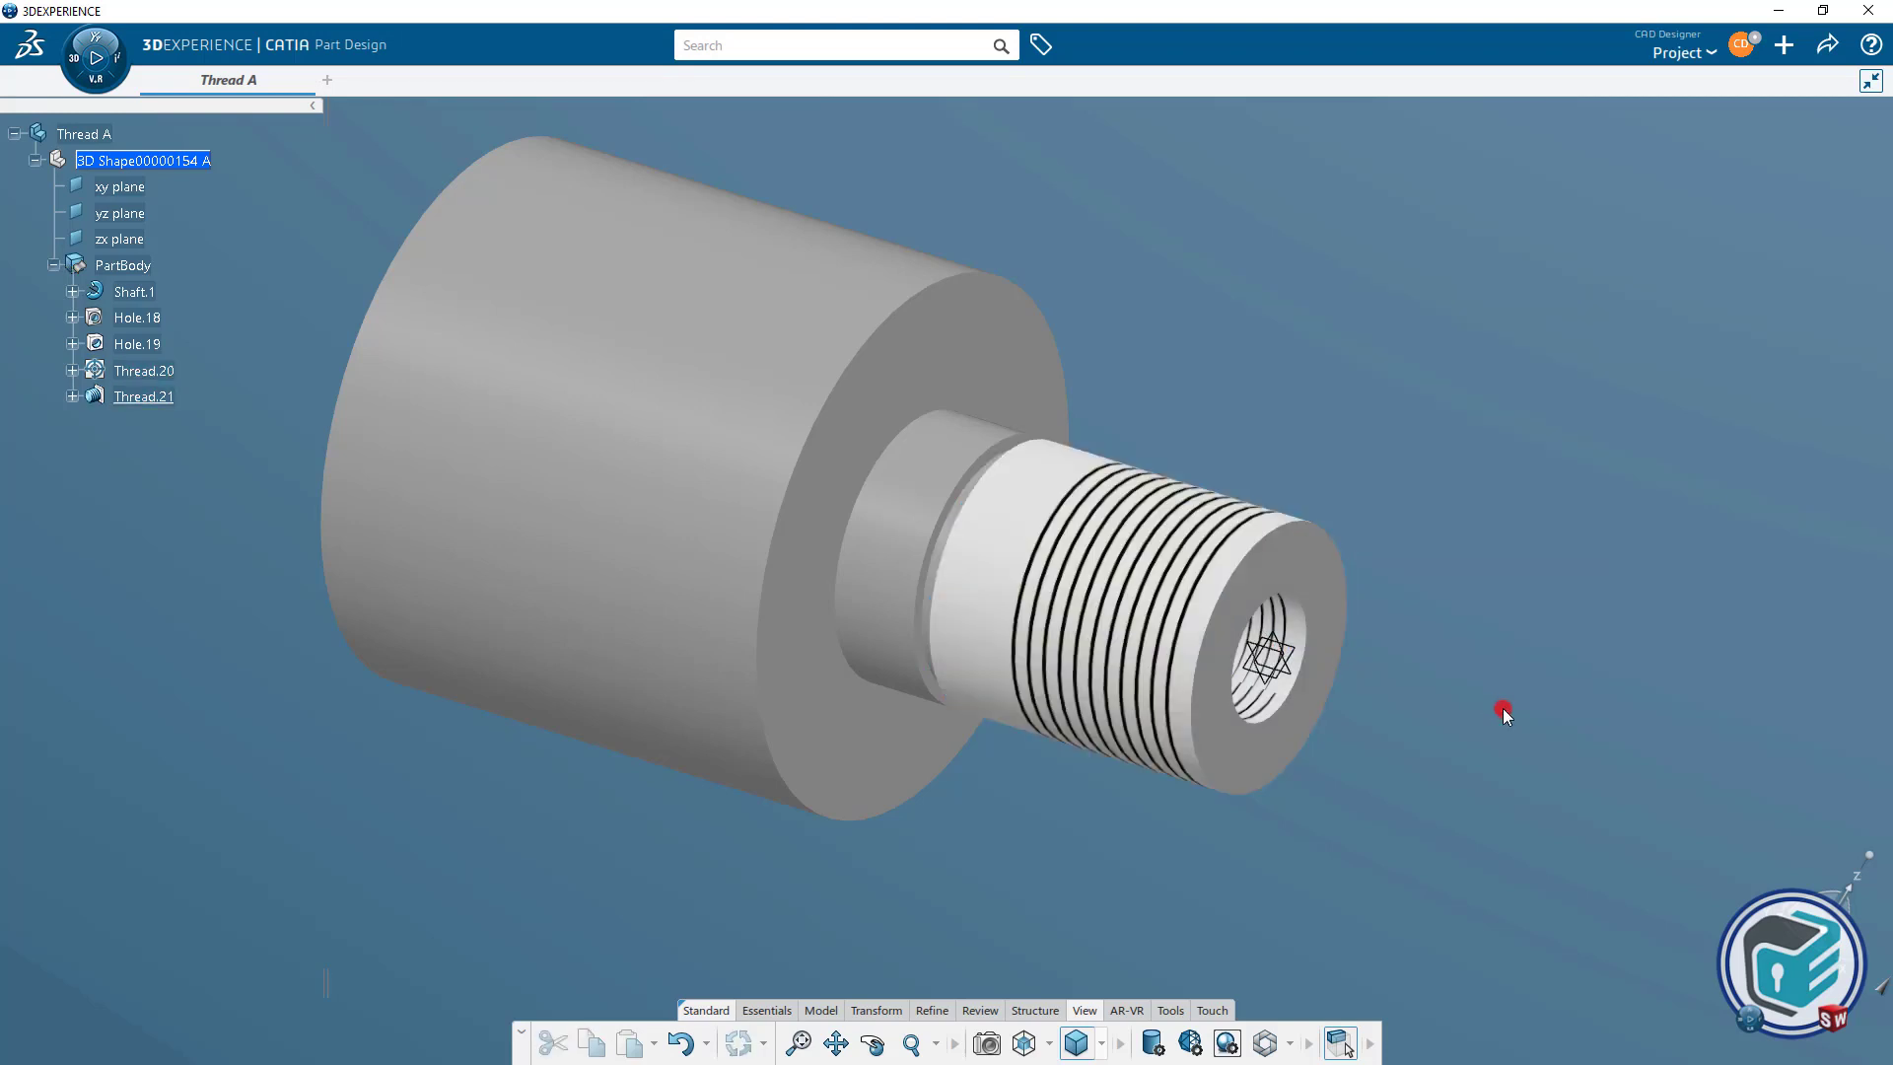
# Compare the material view mode with shading with edges, leave the shaft shaded with edges, and close the view mode settings.
pyautogui.click(1155, 1045)
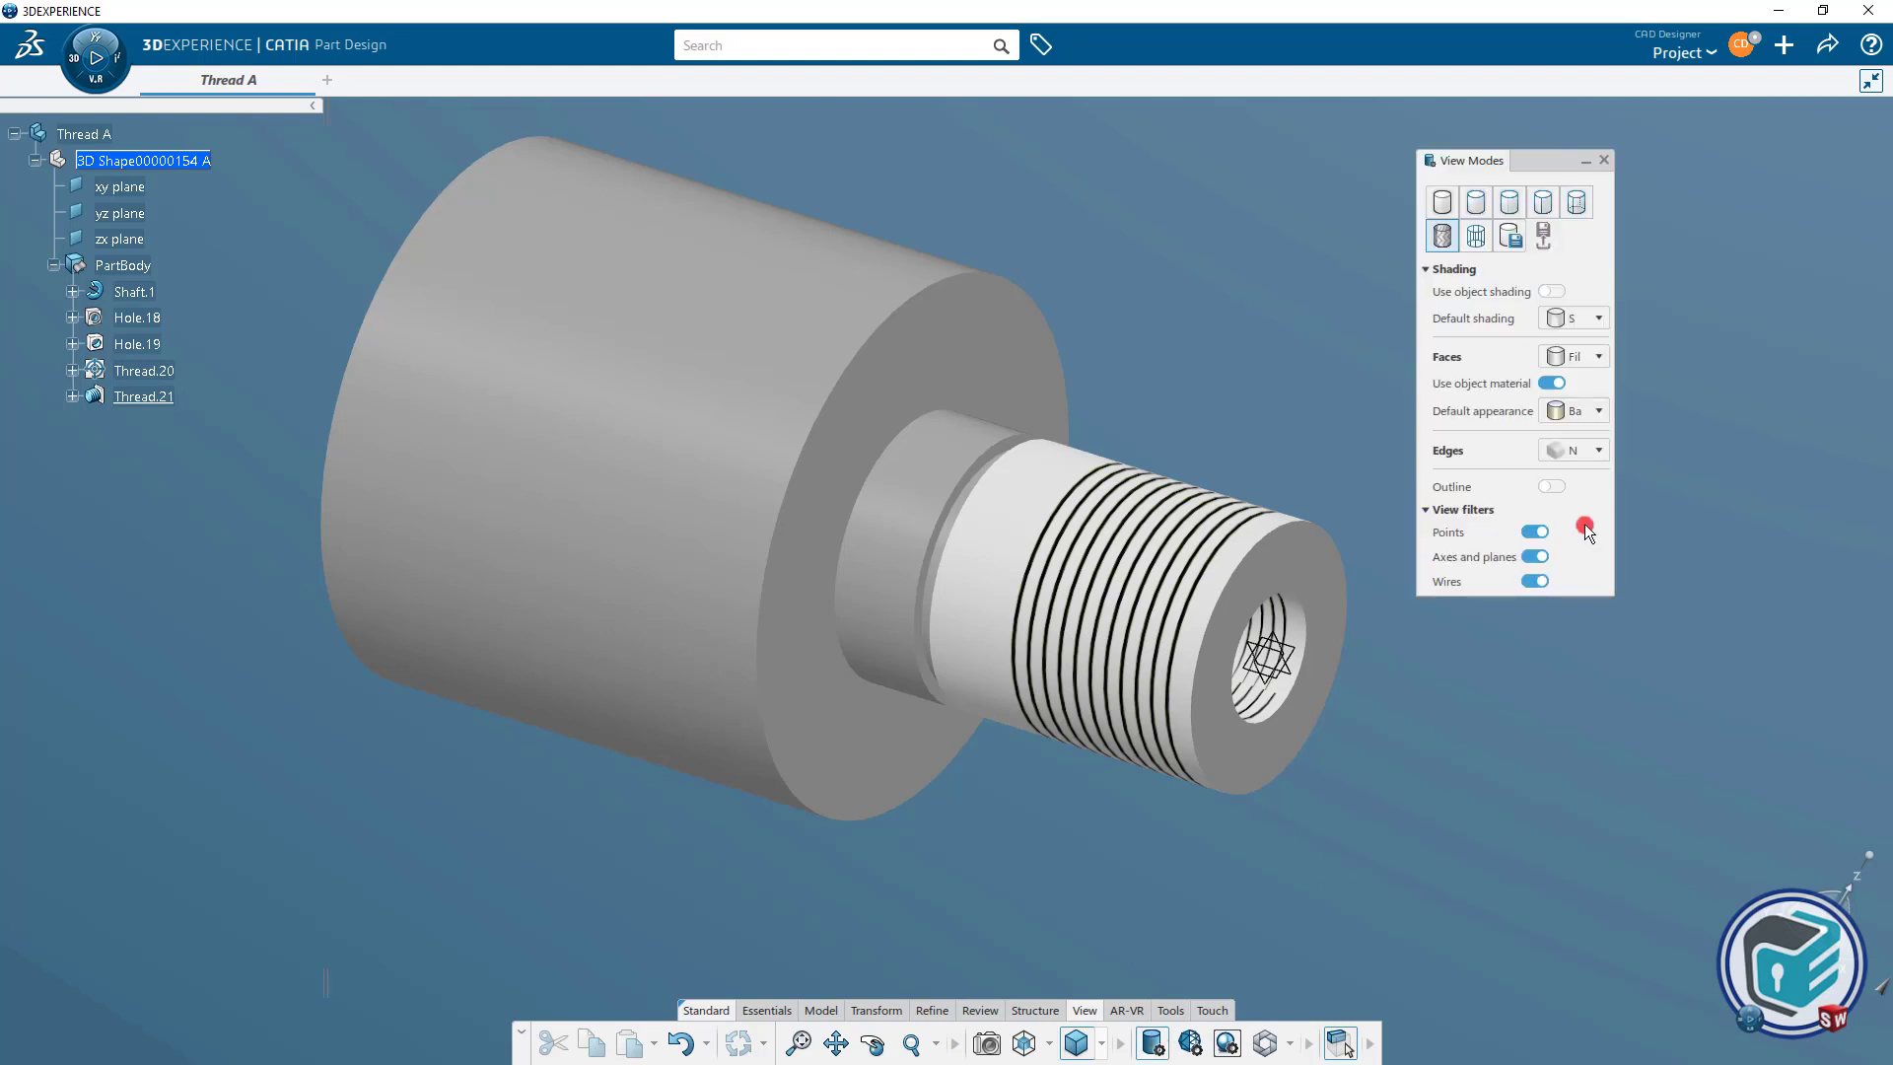
pyautogui.click(1478, 201)
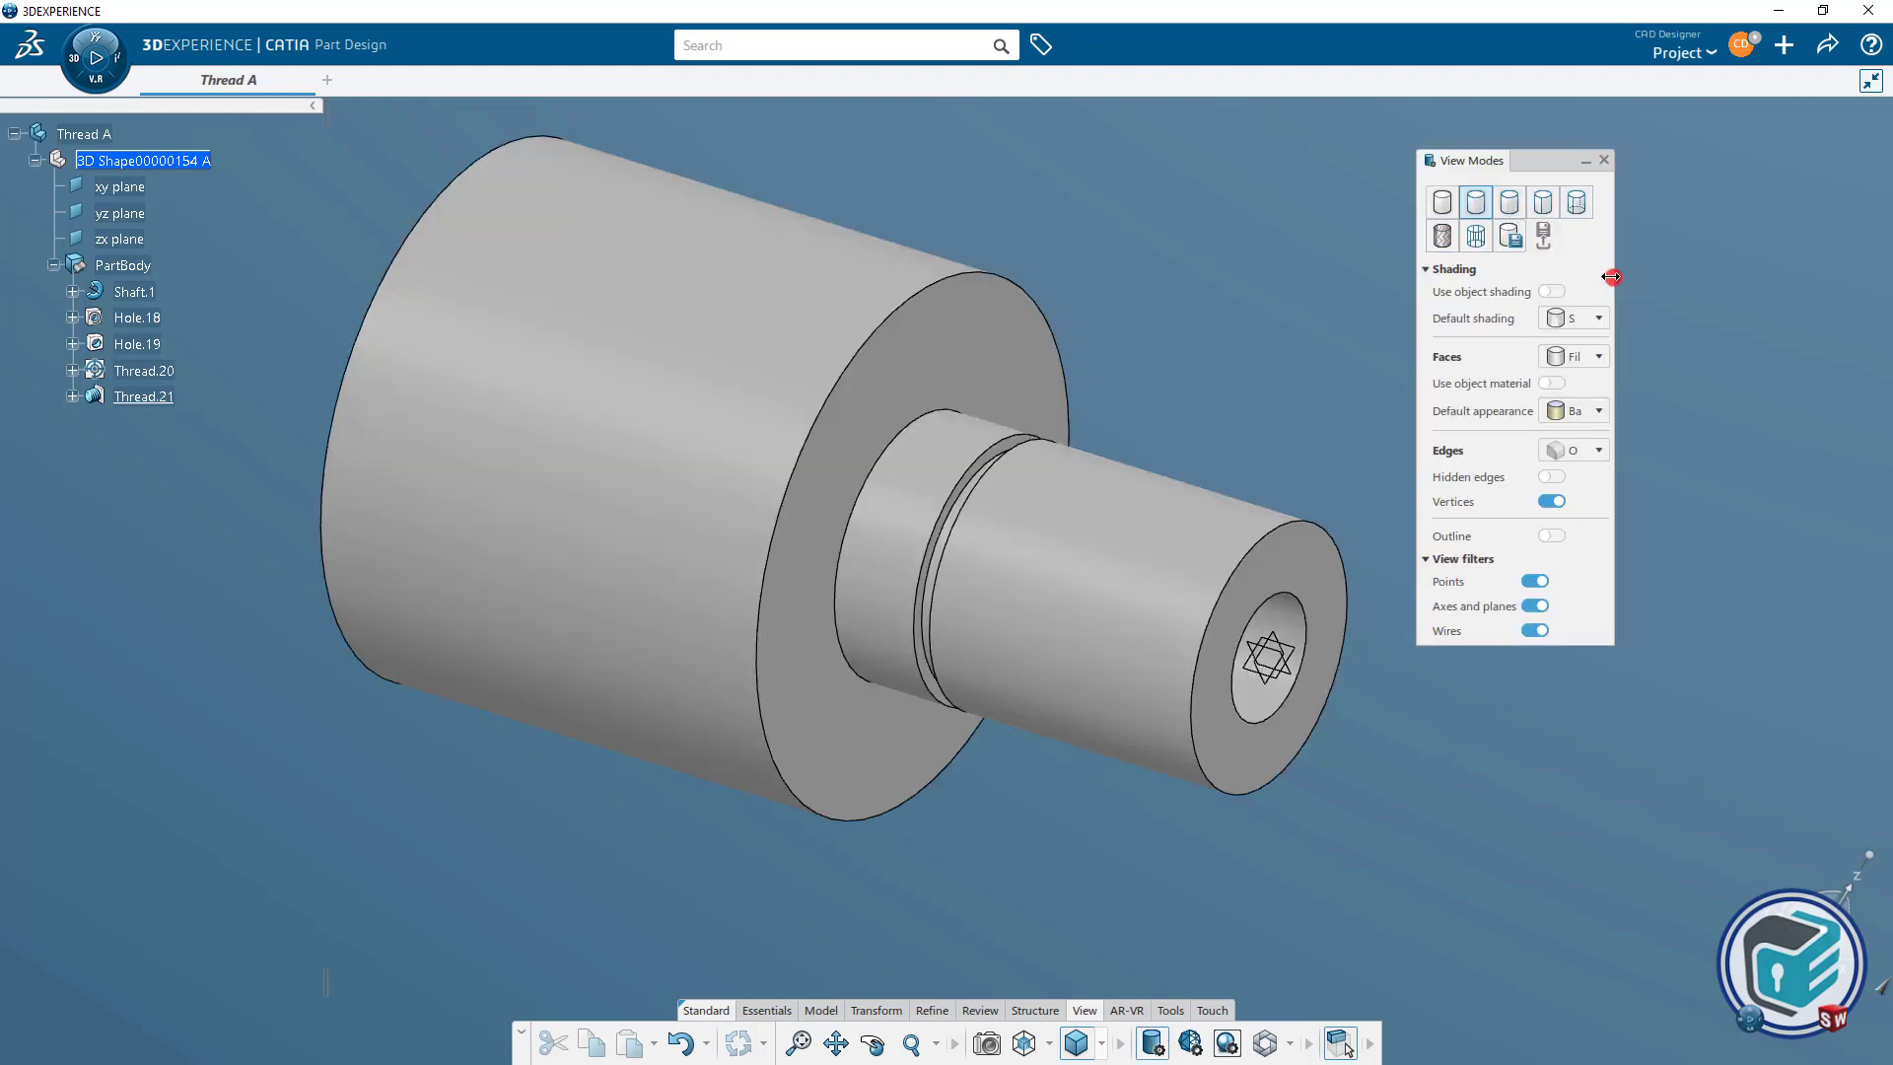
pyautogui.click(1441, 237)
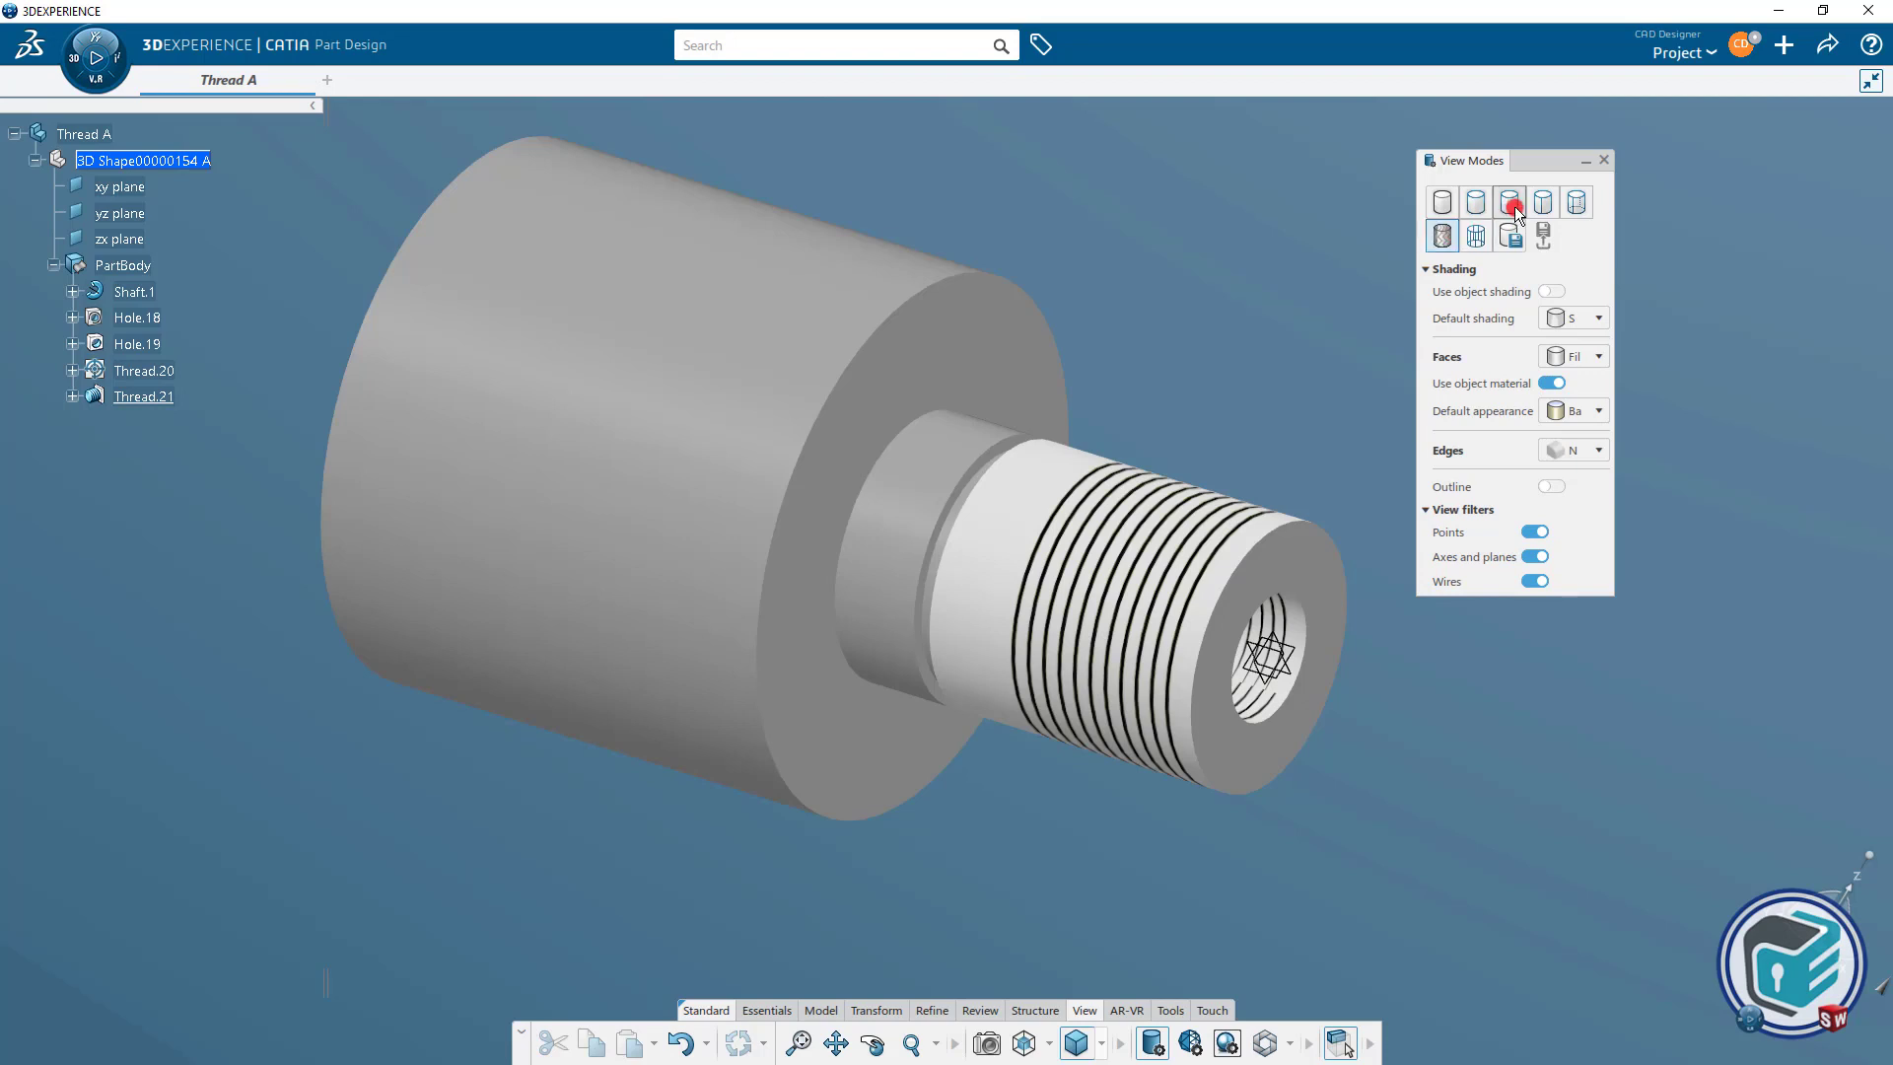
pyautogui.click(1475, 202)
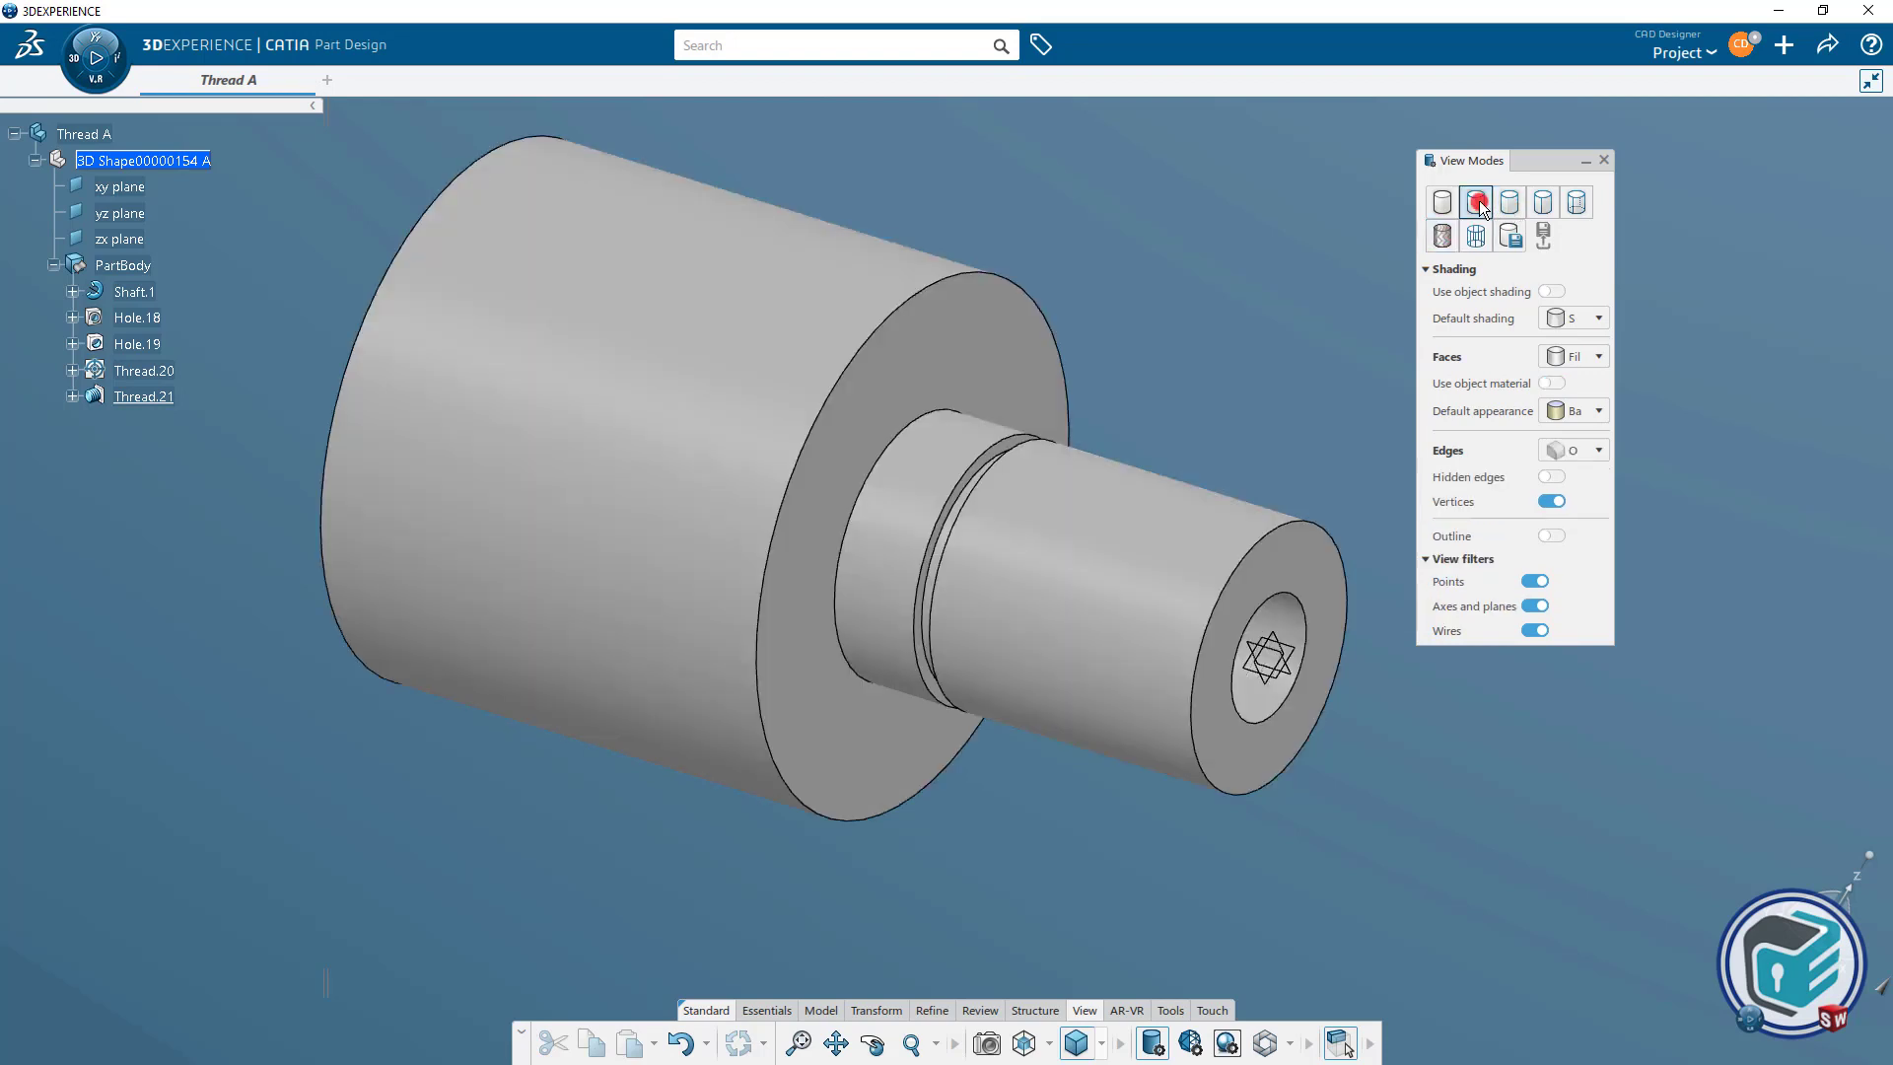
pyautogui.click(1602, 157)
pyautogui.keyDown('ctrl'); pyautogui.moveTo(1250, 442); pyautogui.dragTo(1407, 390, button='middle'); pyautogui.keyUp('ctrl')
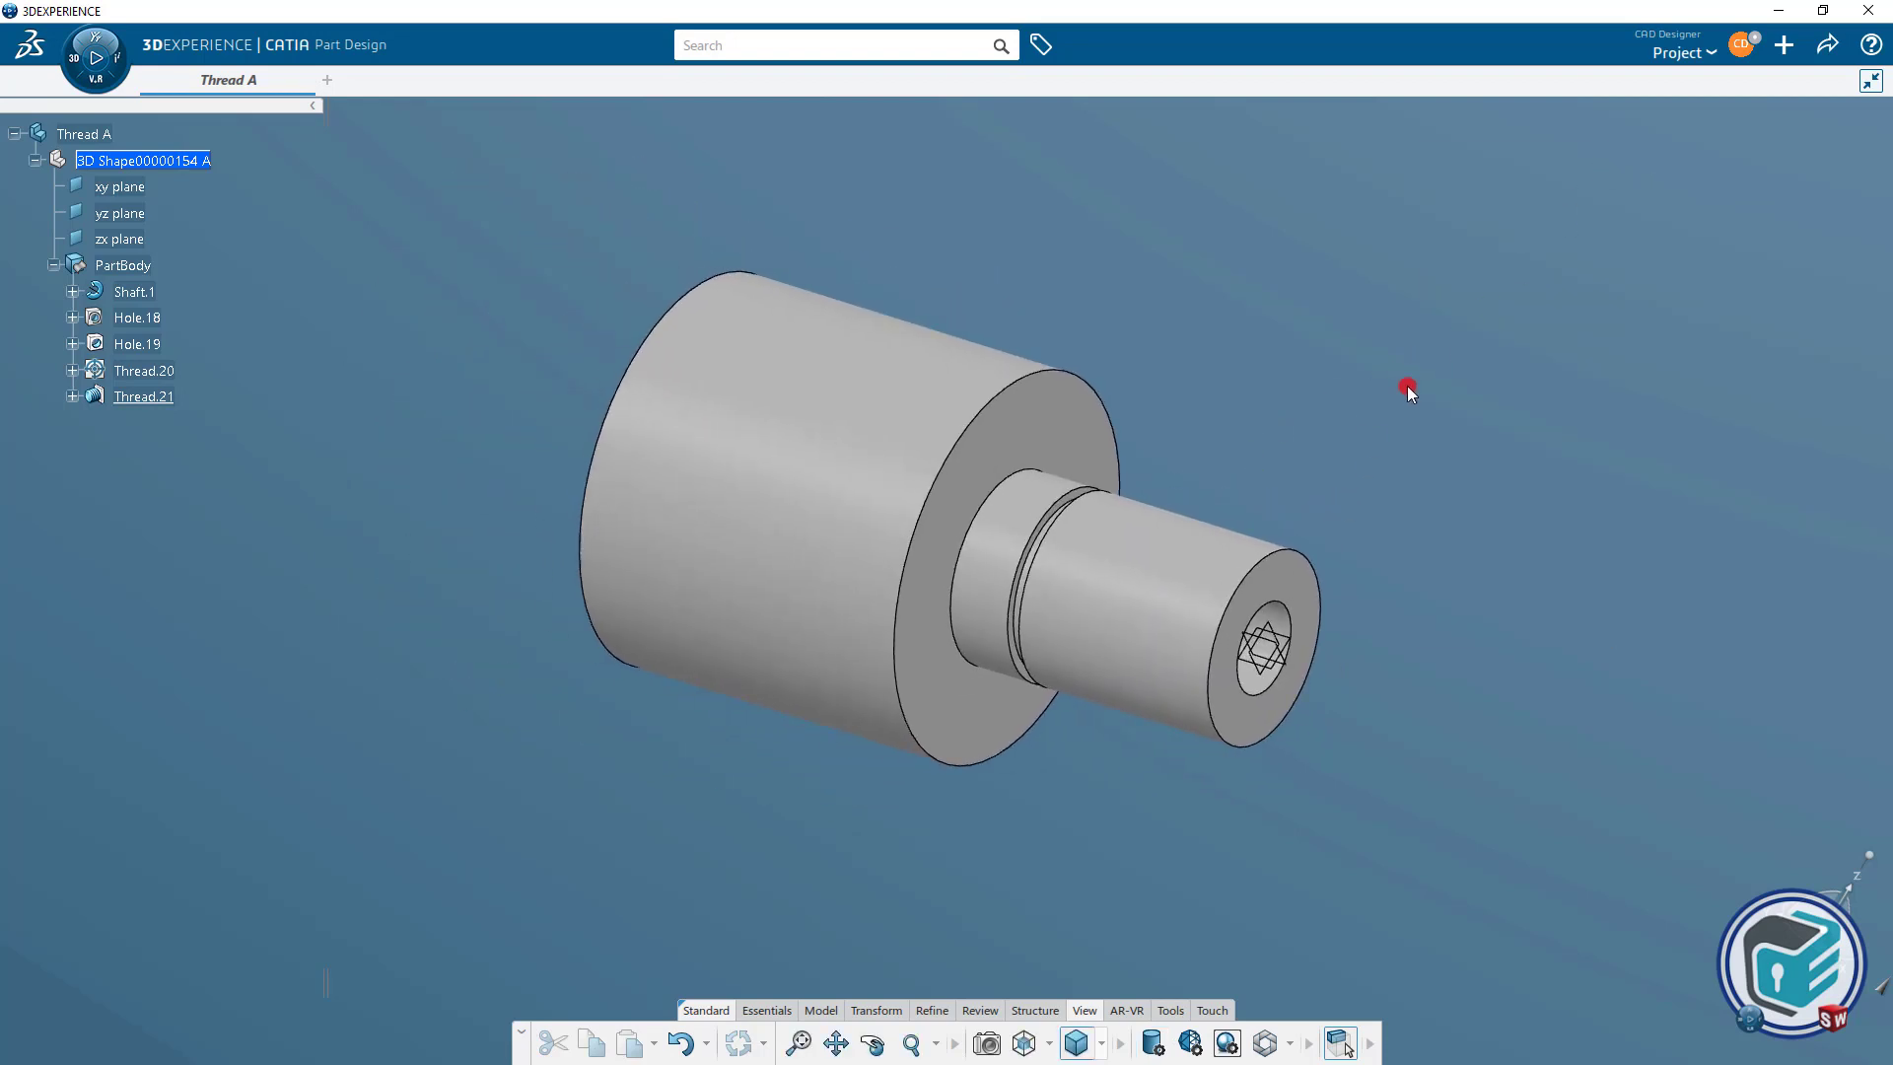
# Create a new drawing titled "Thread Drawing".
pyautogui.click(1785, 50)
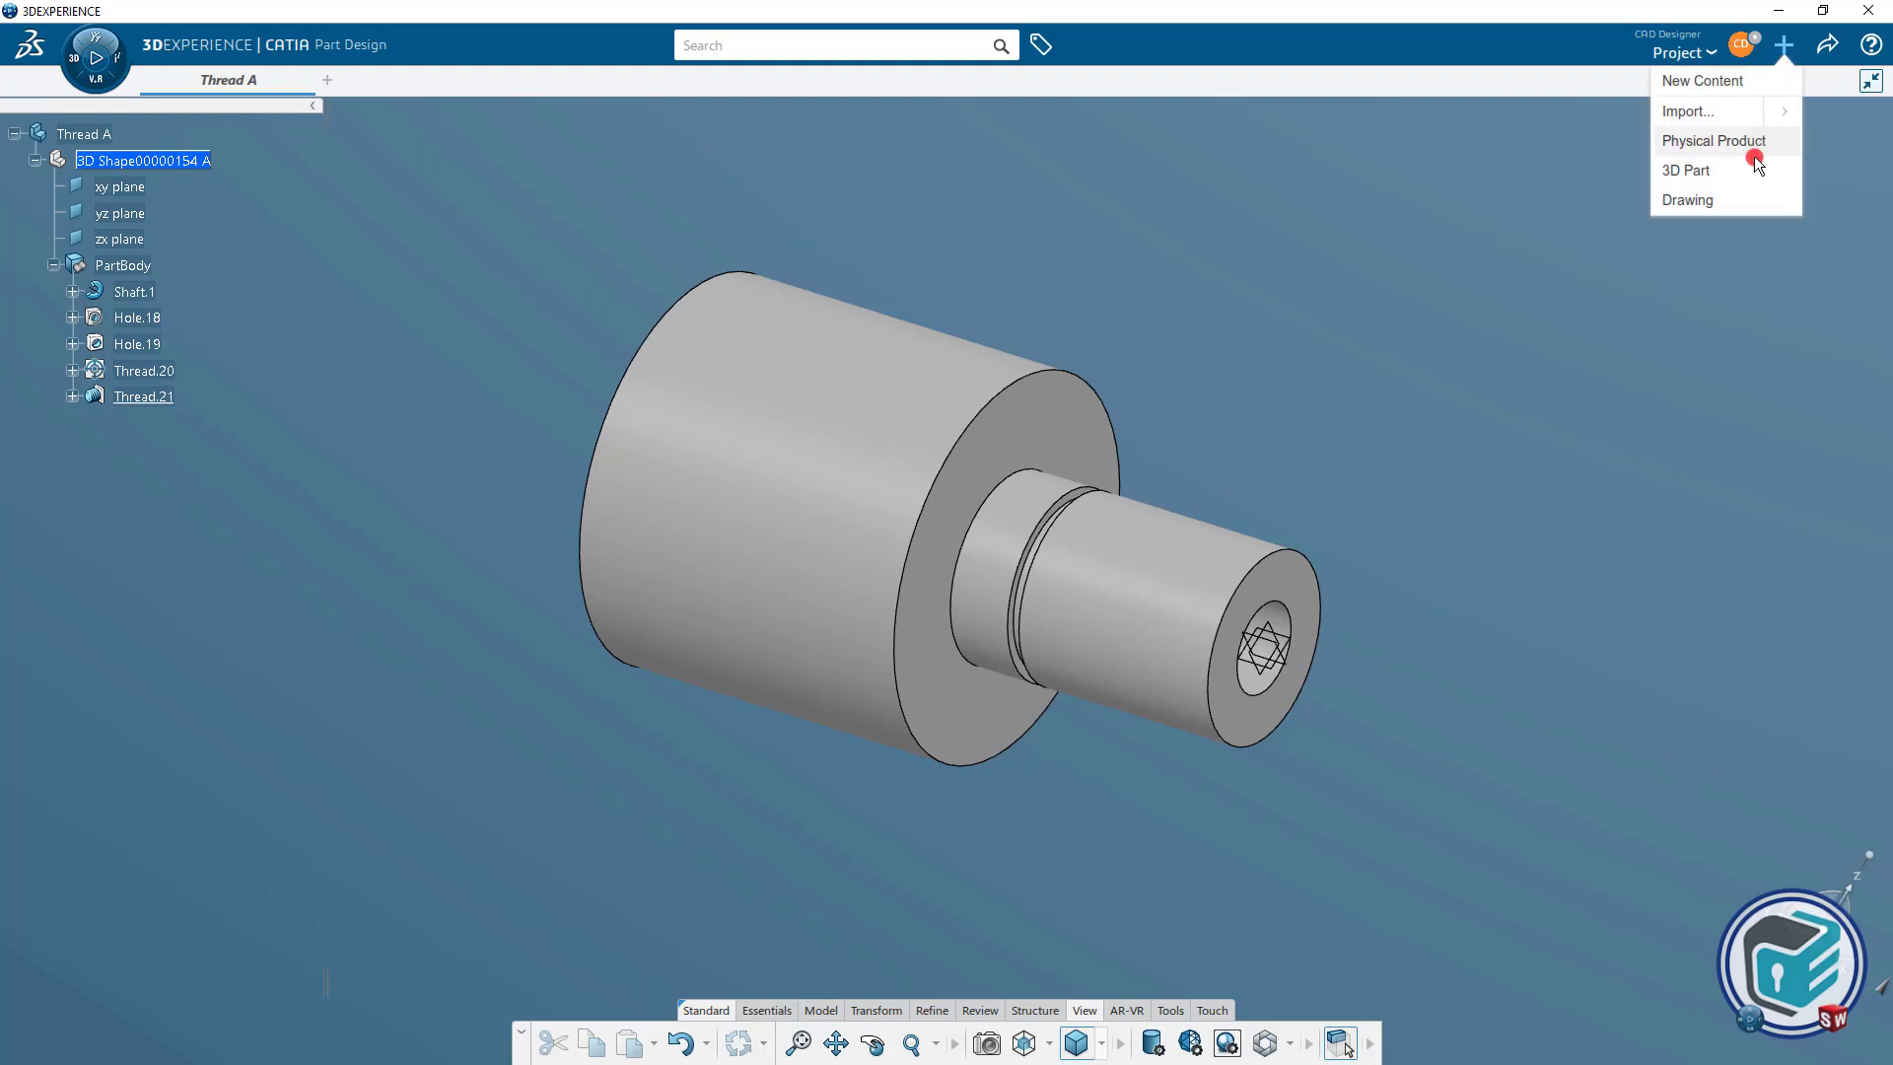
pyautogui.click(1703, 201)
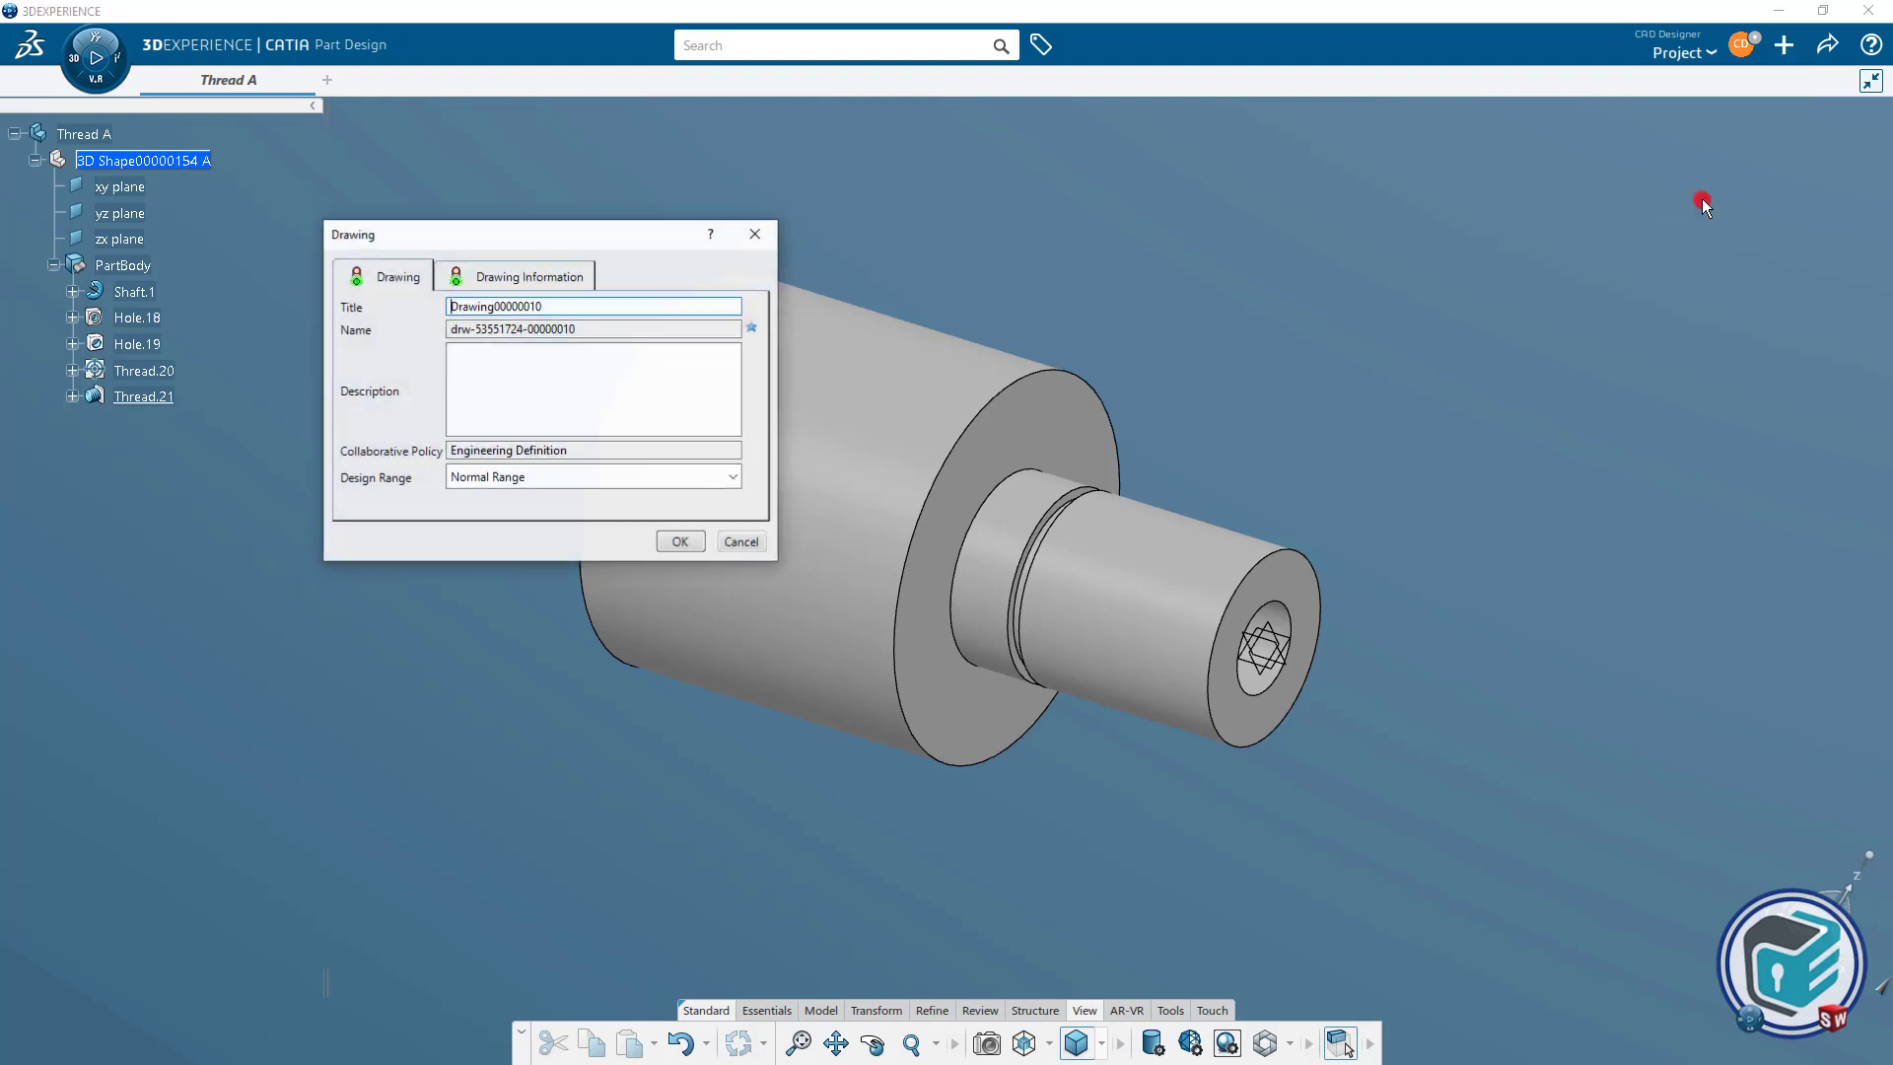
pyautogui.doubleClick(467, 307)
pyautogui.write('Thread Drawing')
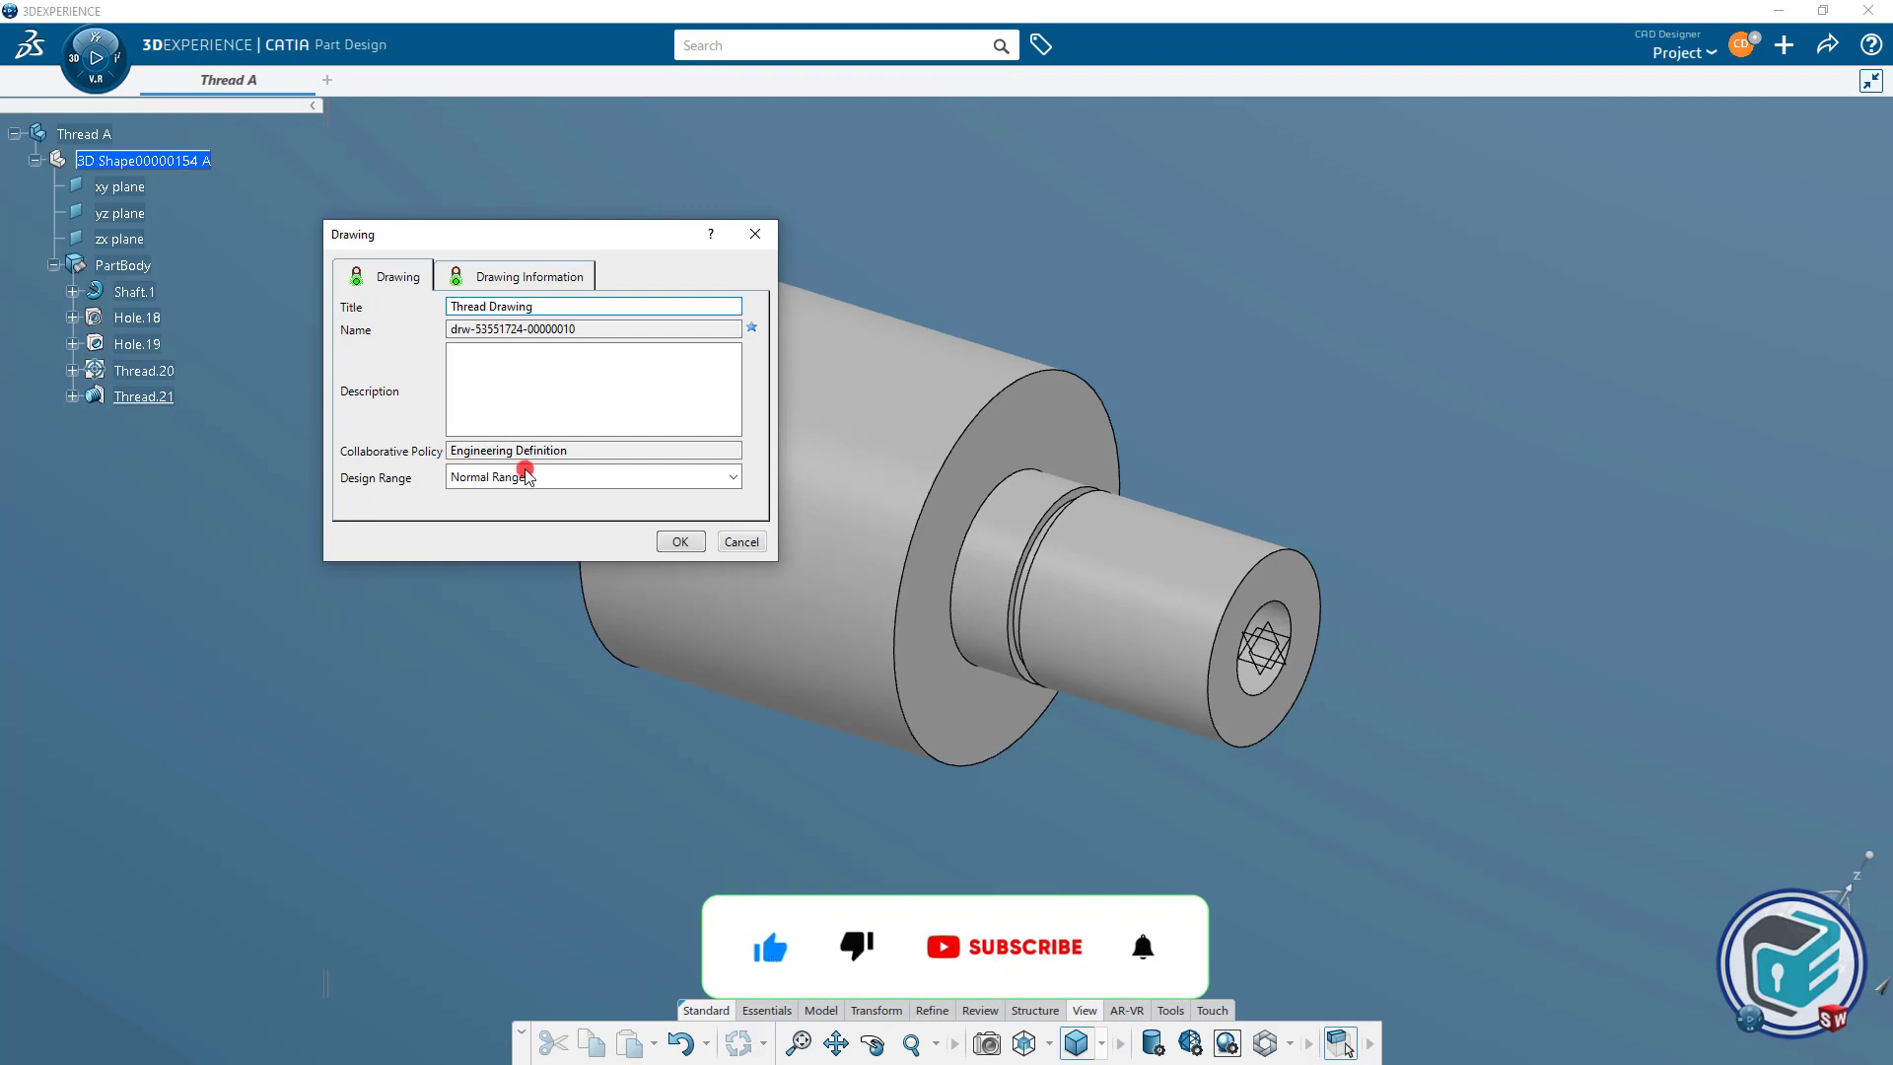
pyautogui.click(682, 543)
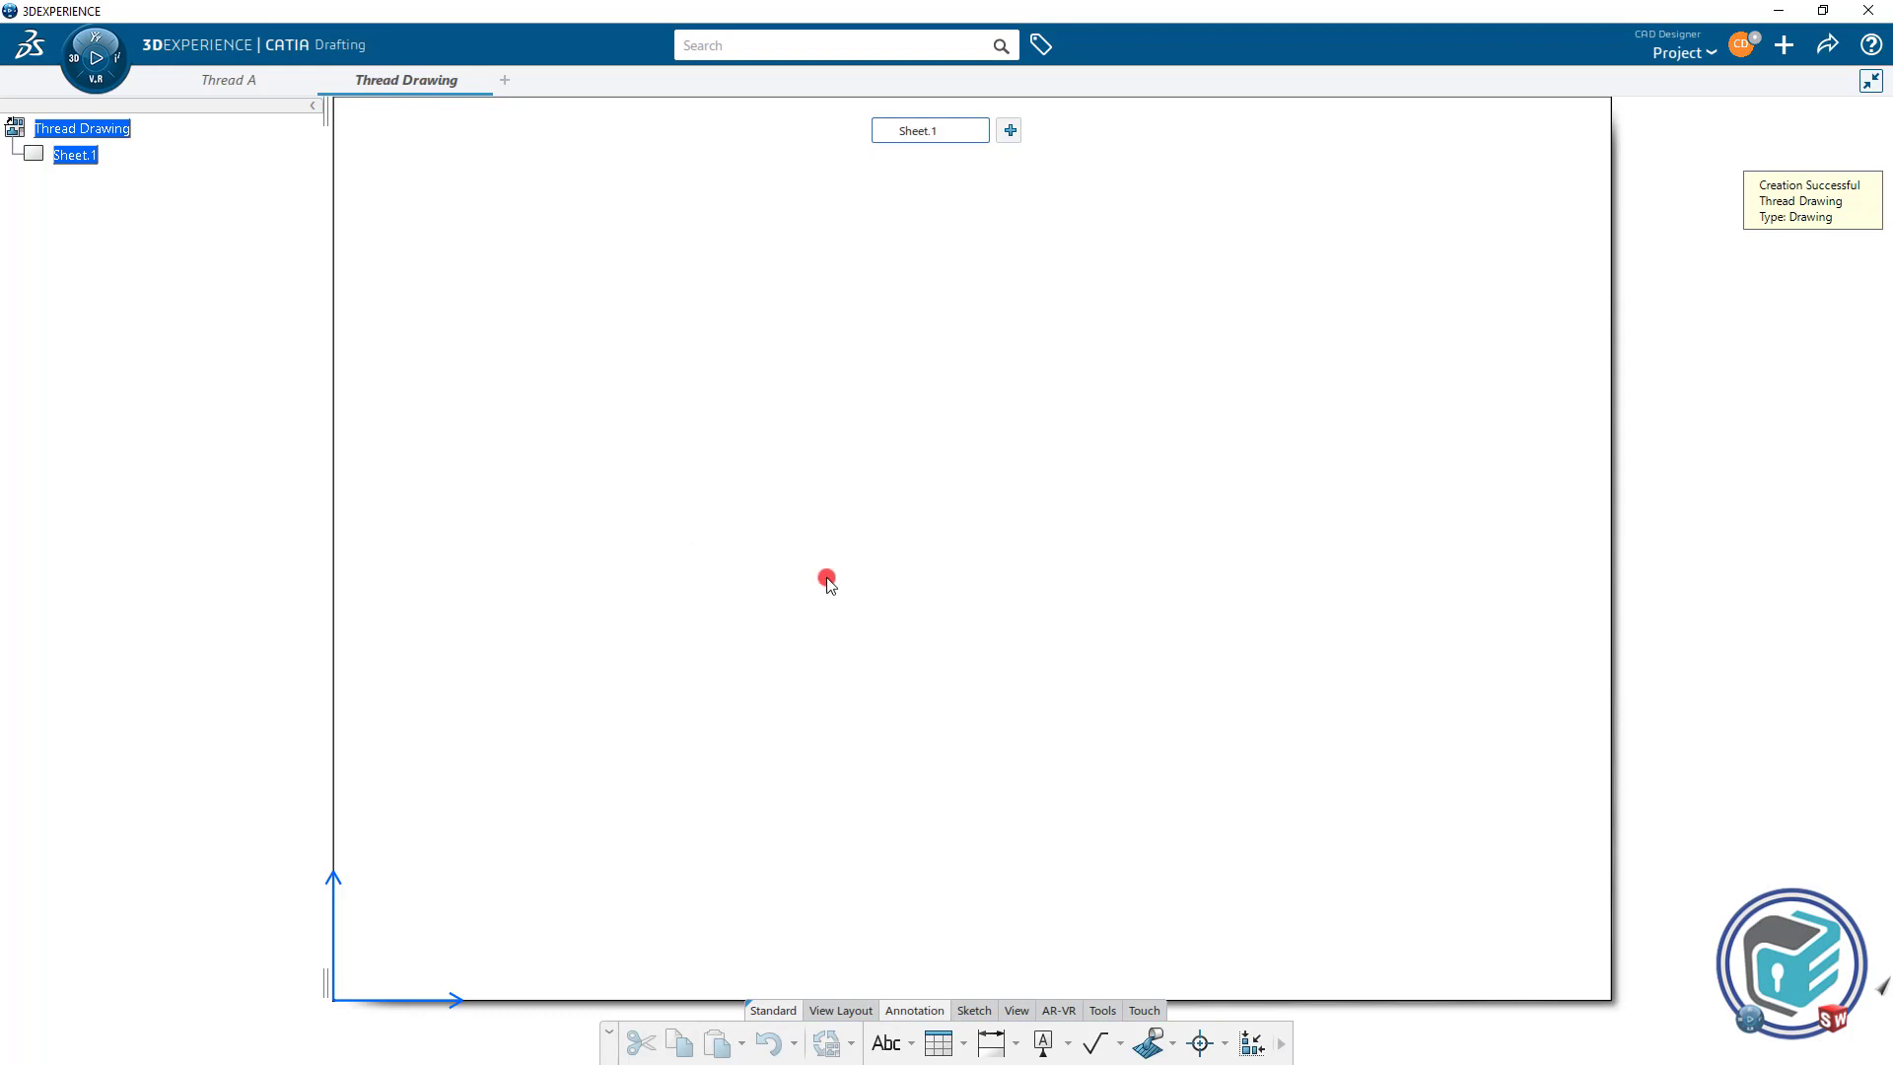
# Create a front view of Thread A from the yz plane, turned so the threaded end points right, and place it low on the sheet.
pyautogui.click(850, 1011)
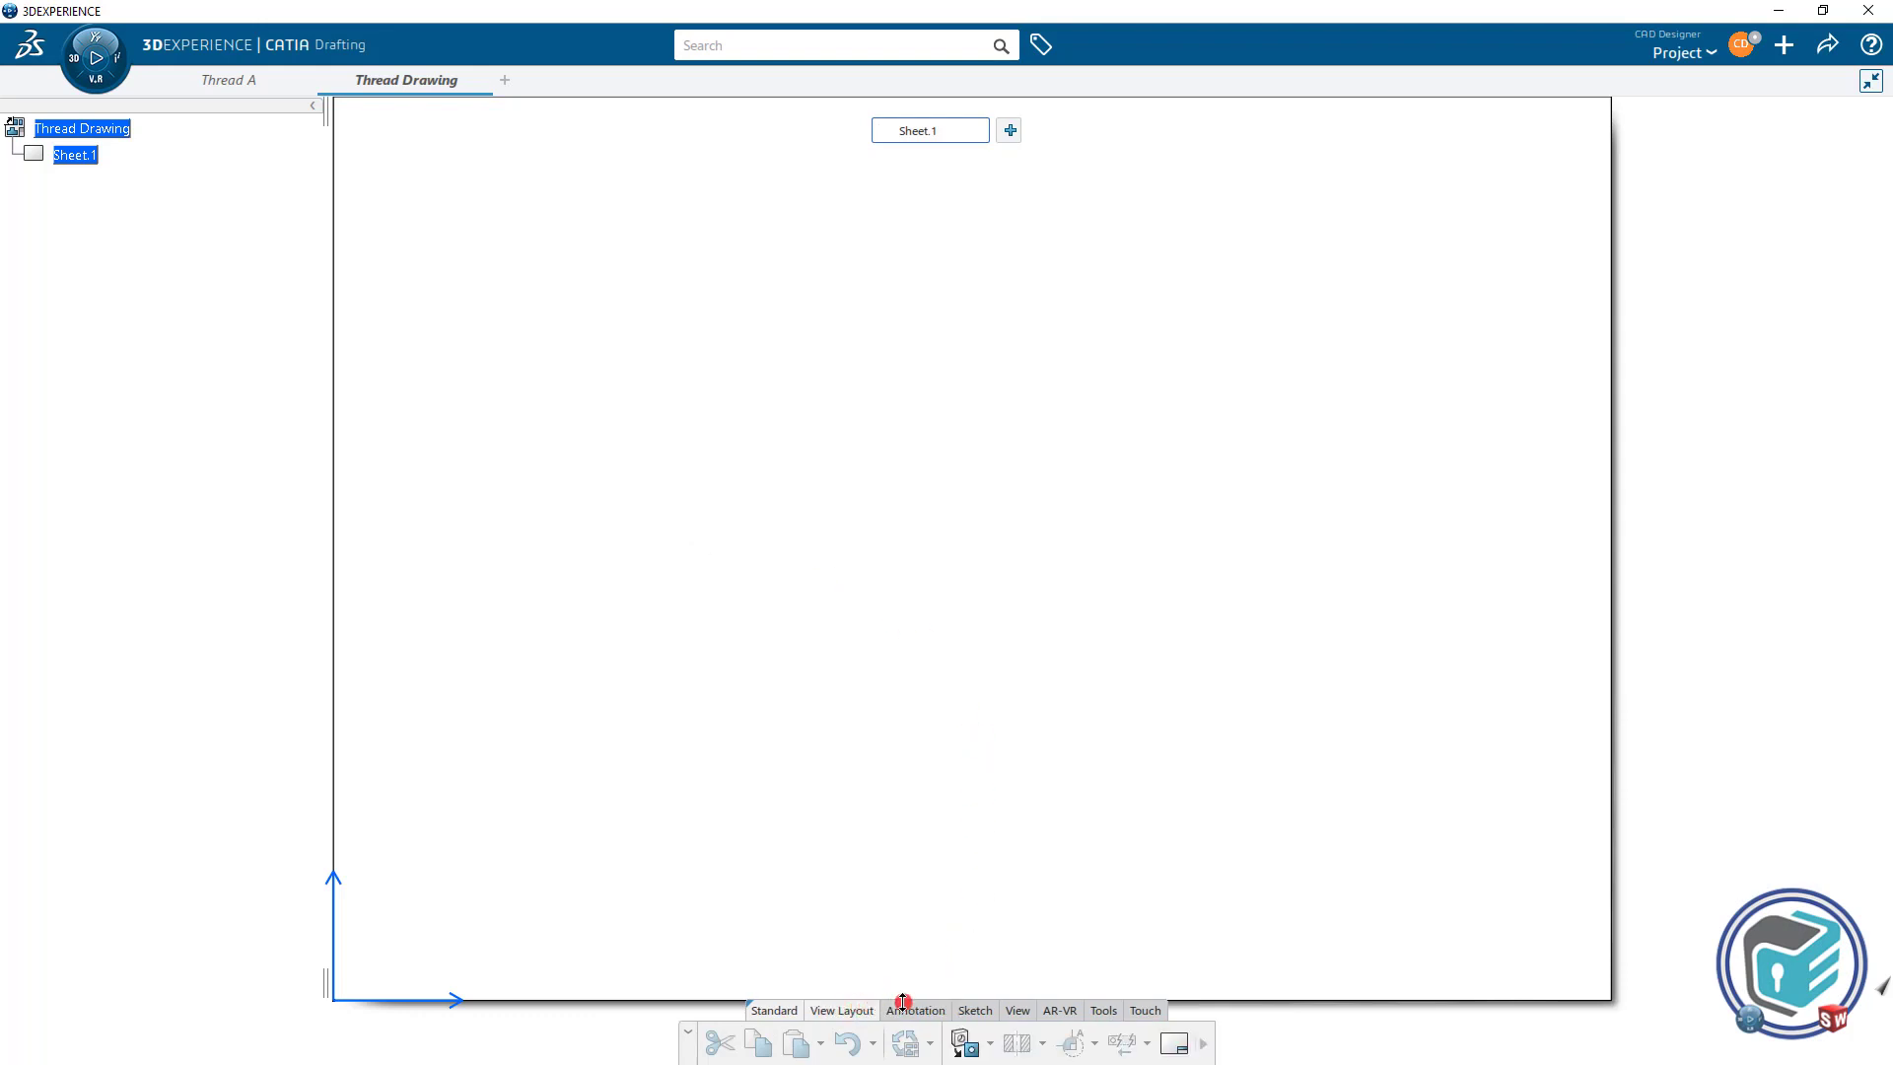
pyautogui.click(965, 1045)
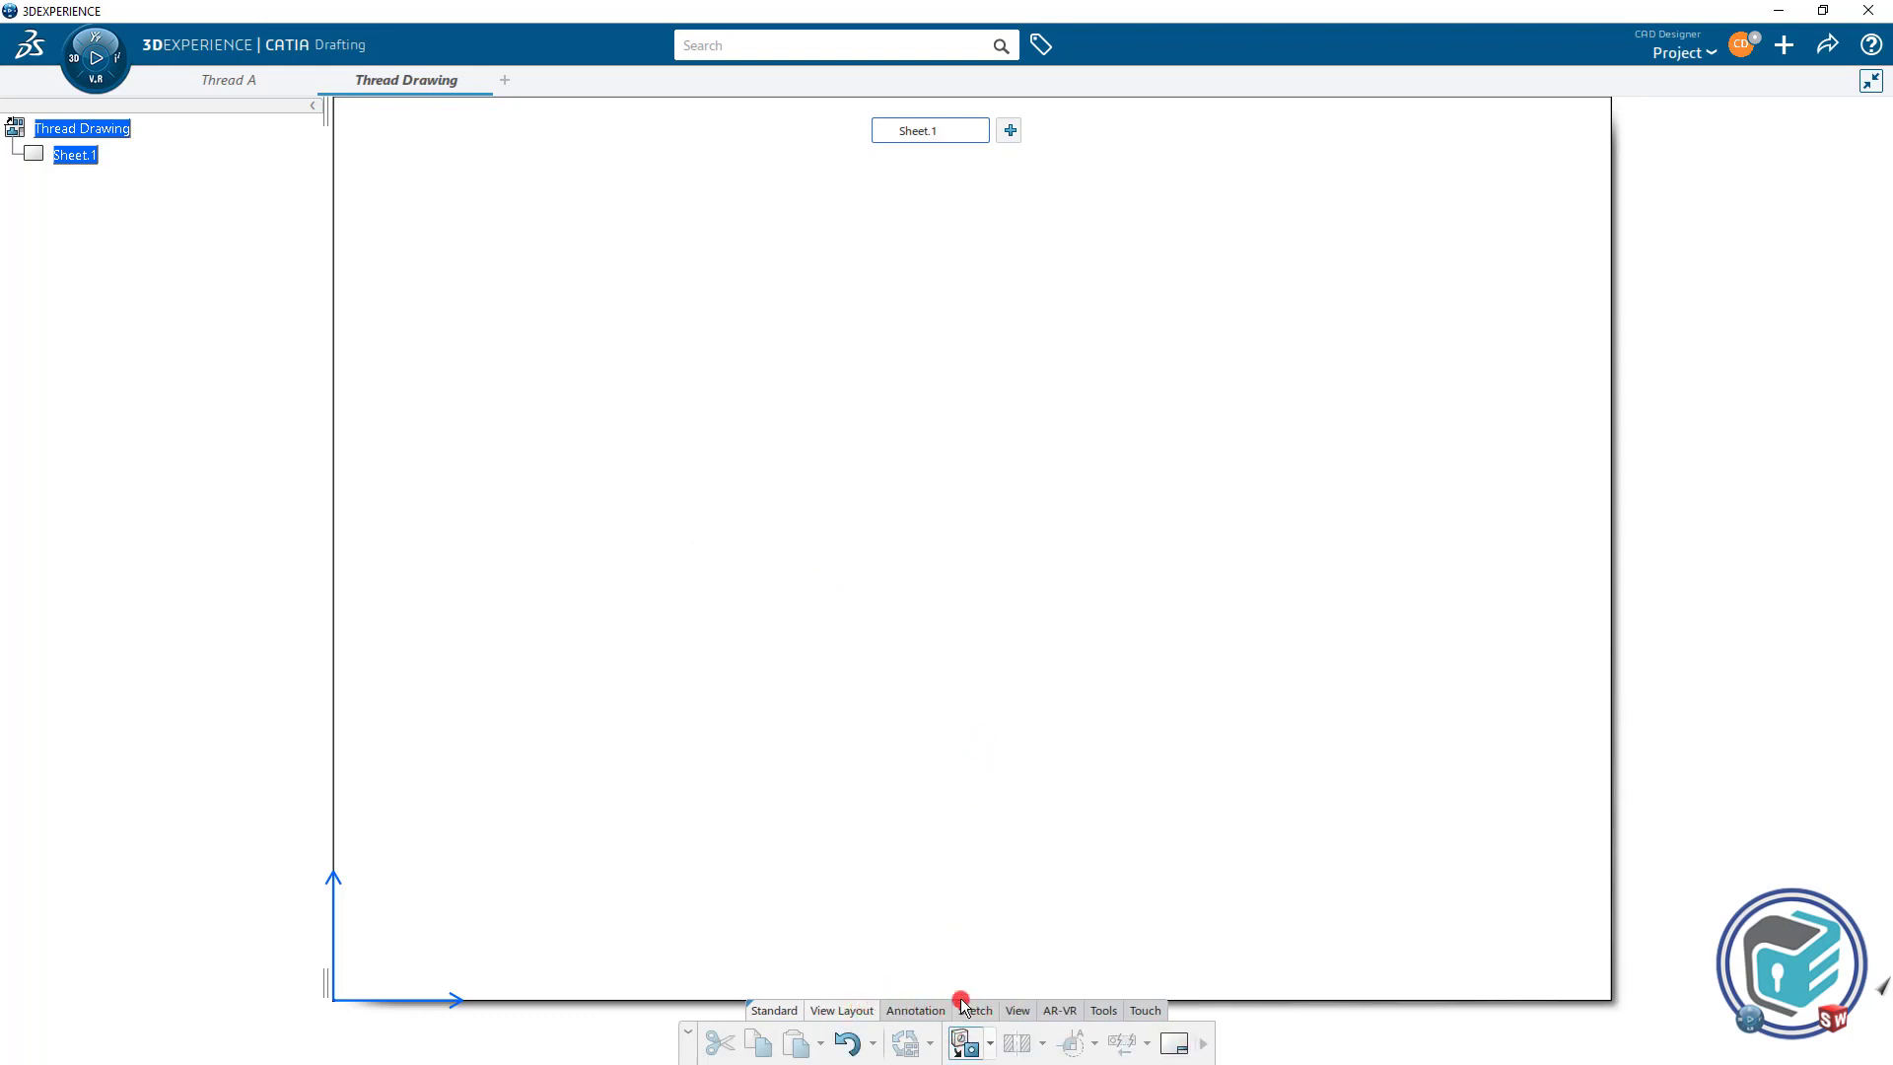
pyautogui.click(244, 82)
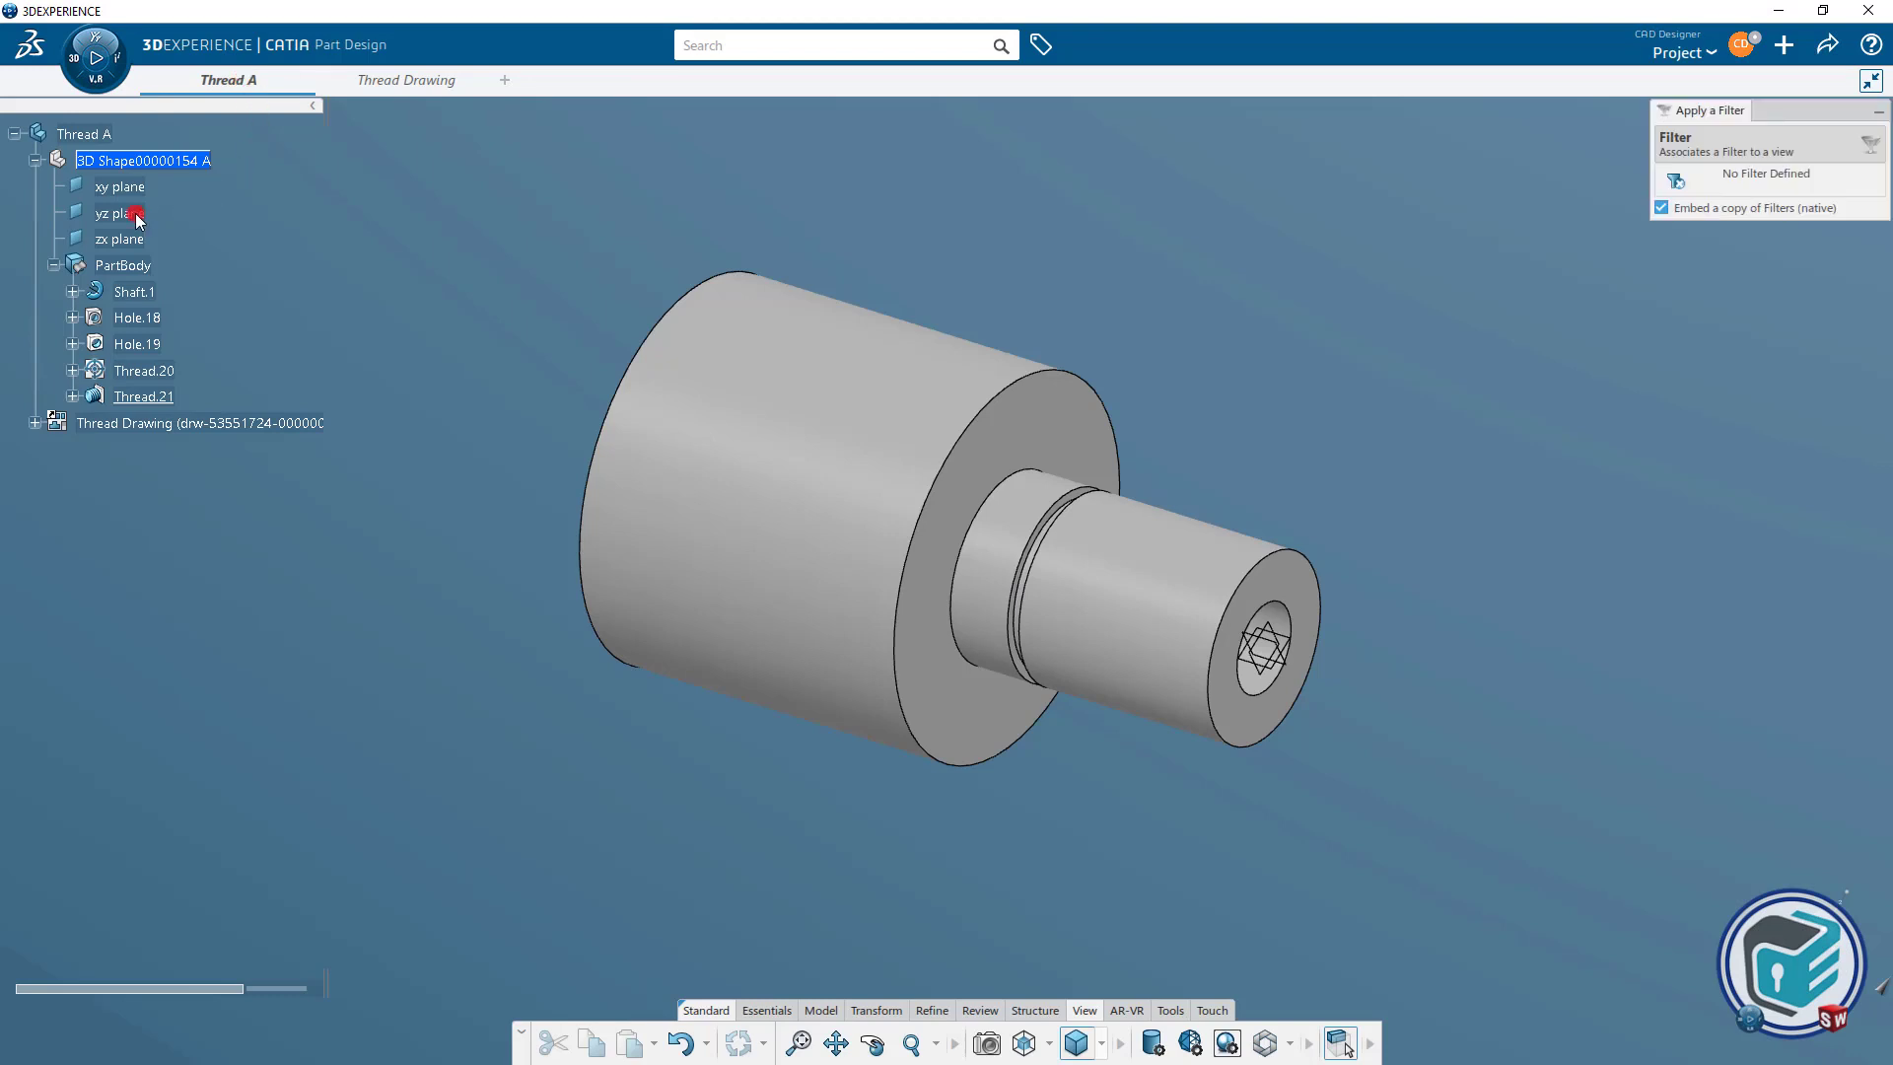
pyautogui.moveTo(121, 214)
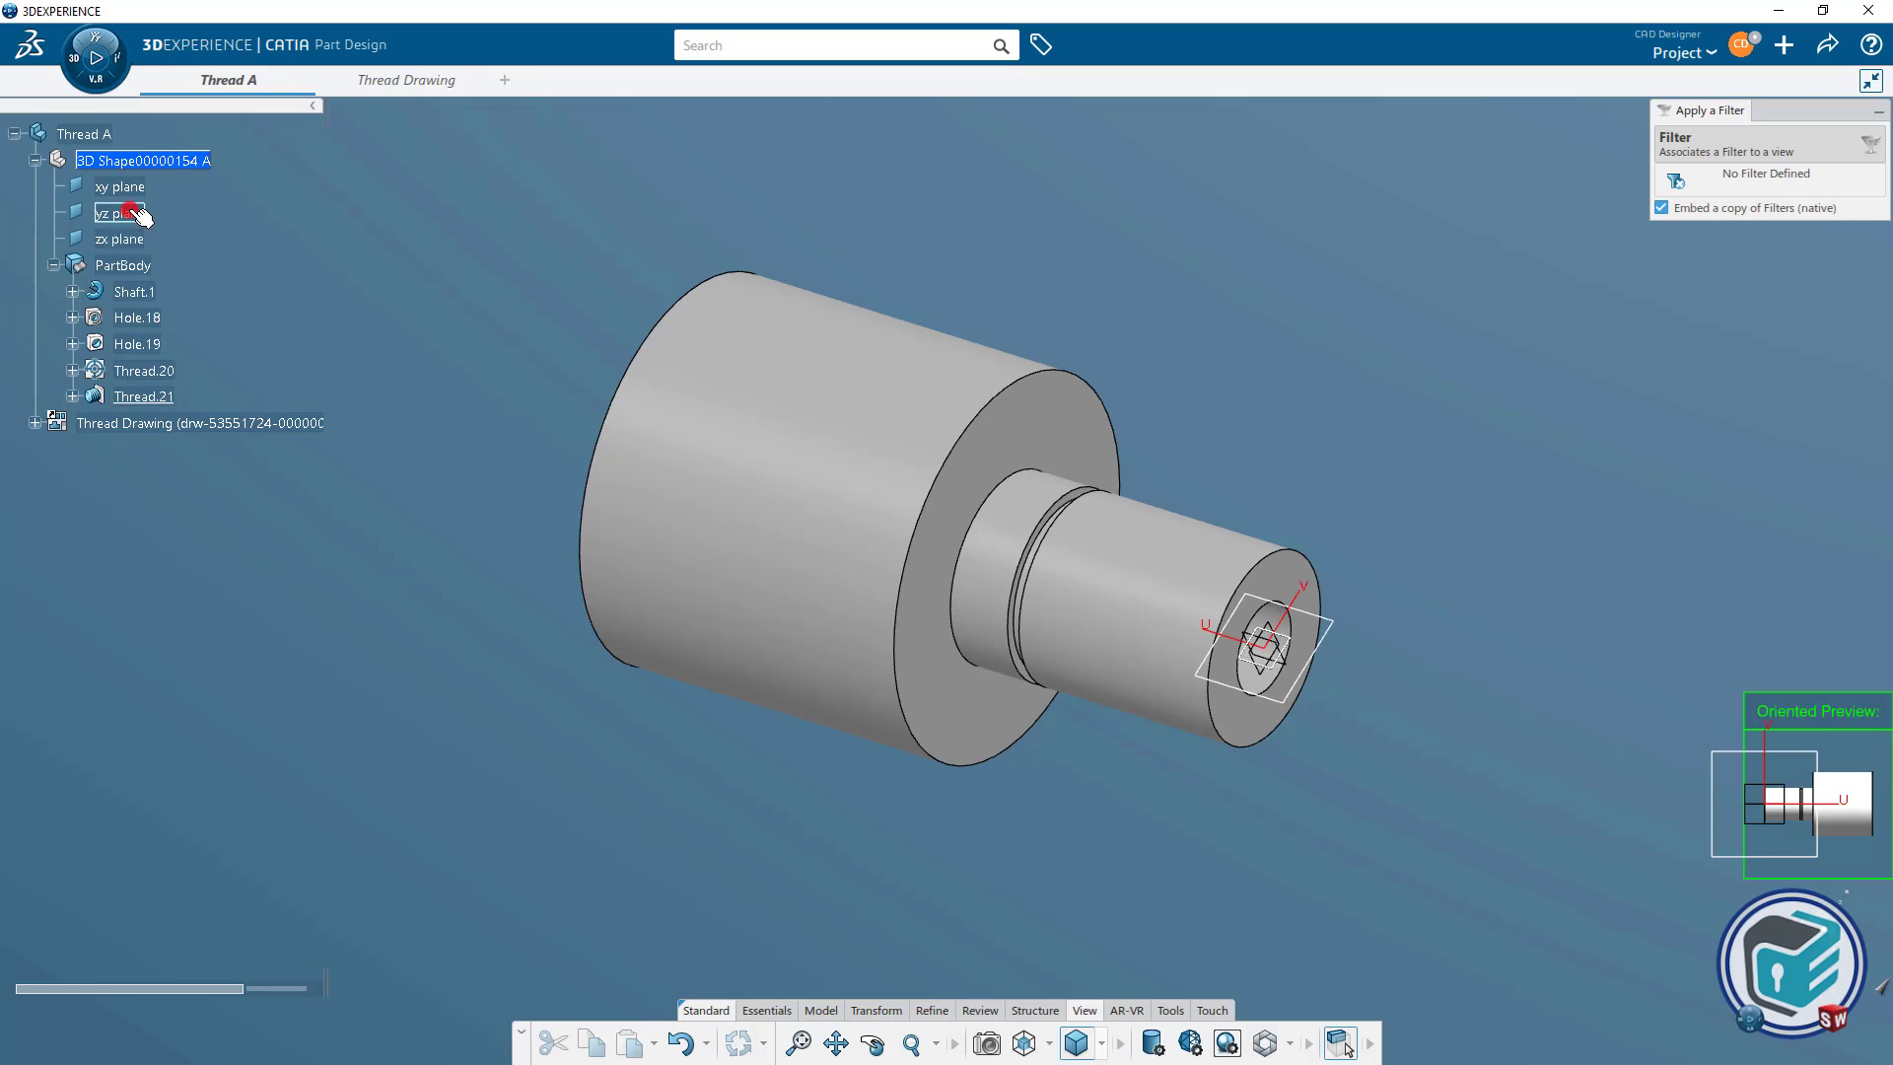
pyautogui.click(138, 214)
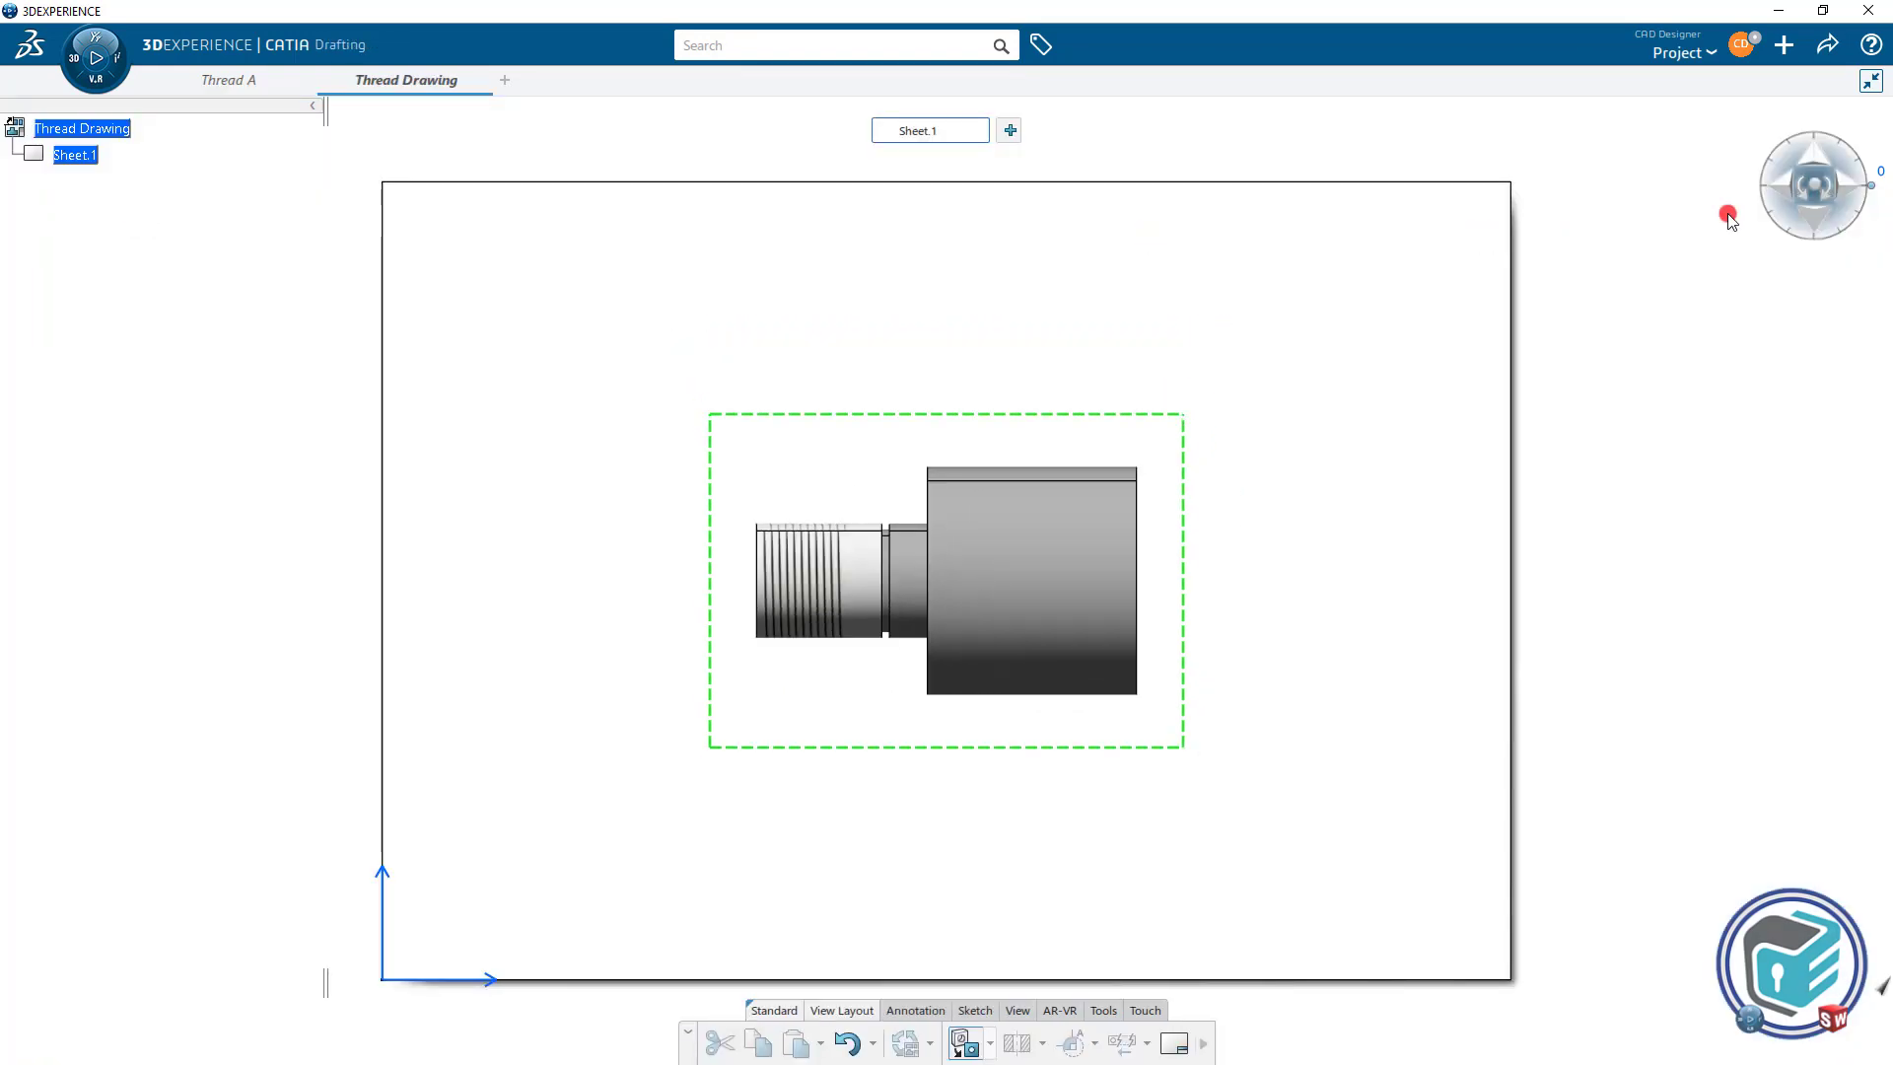
pyautogui.click(1849, 189)
pyautogui.click(1850, 189)
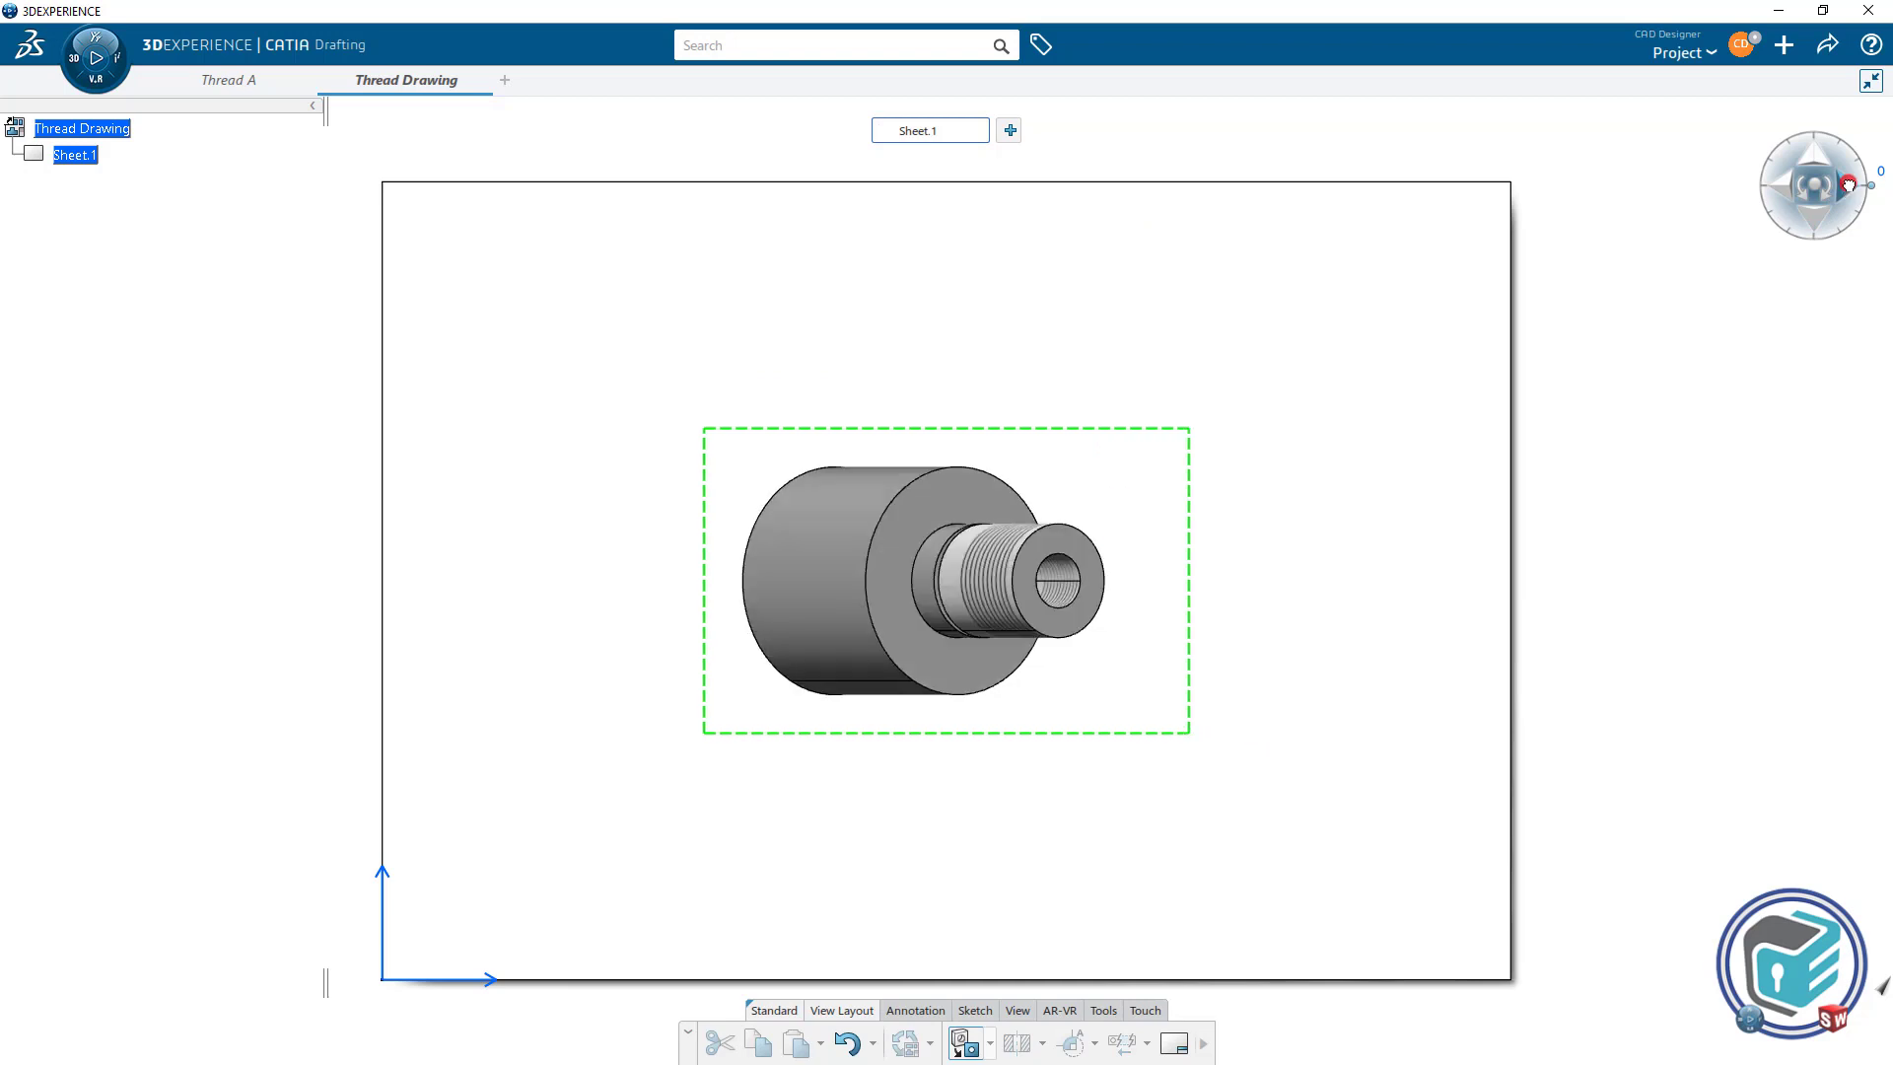
pyautogui.click(1236, 723)
pyautogui.moveTo(1191, 718); pyautogui.dragTo(1152, 875)
pyautogui.moveTo(1308, 846); pyautogui.dragTo(1305, 626, button='middle')
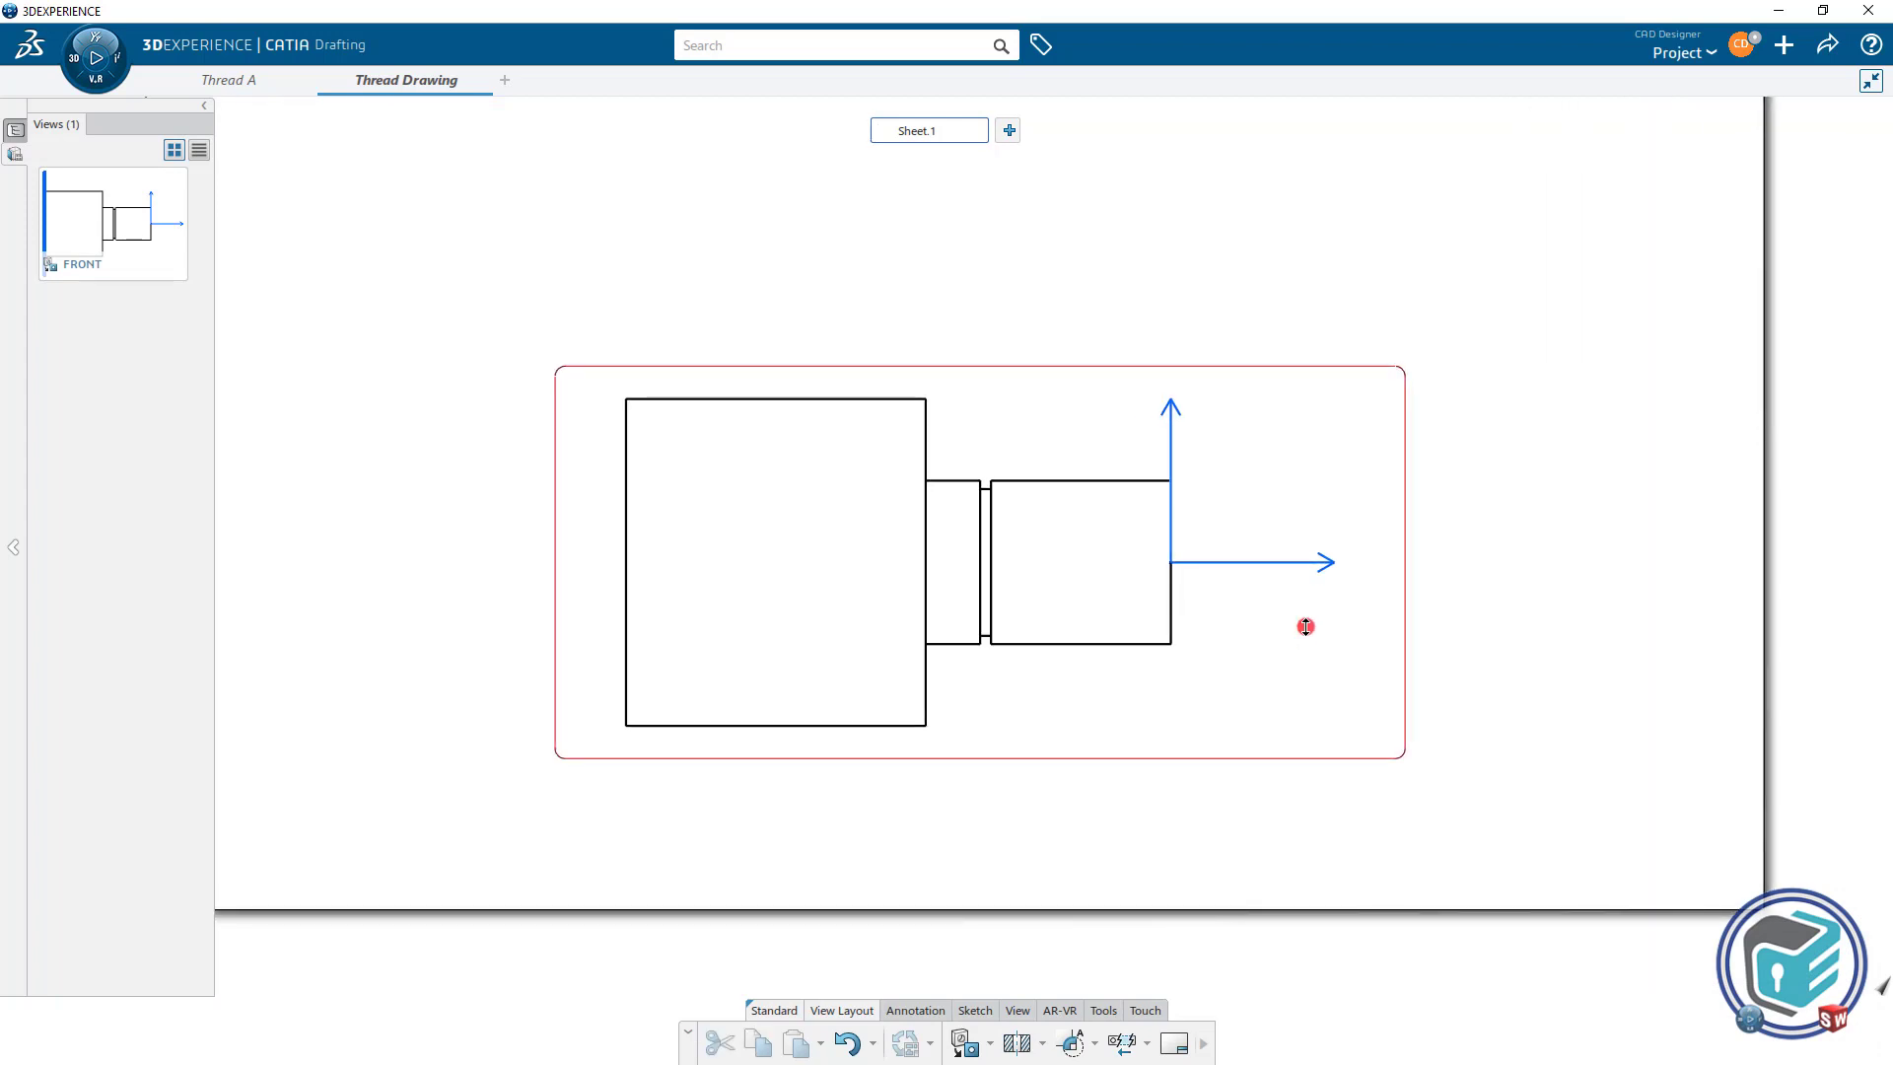
# Create a full section view along the shaft's horizontal centre axis and place it above the front view.
pyautogui.click(1017, 1043)
pyautogui.click(571, 562)
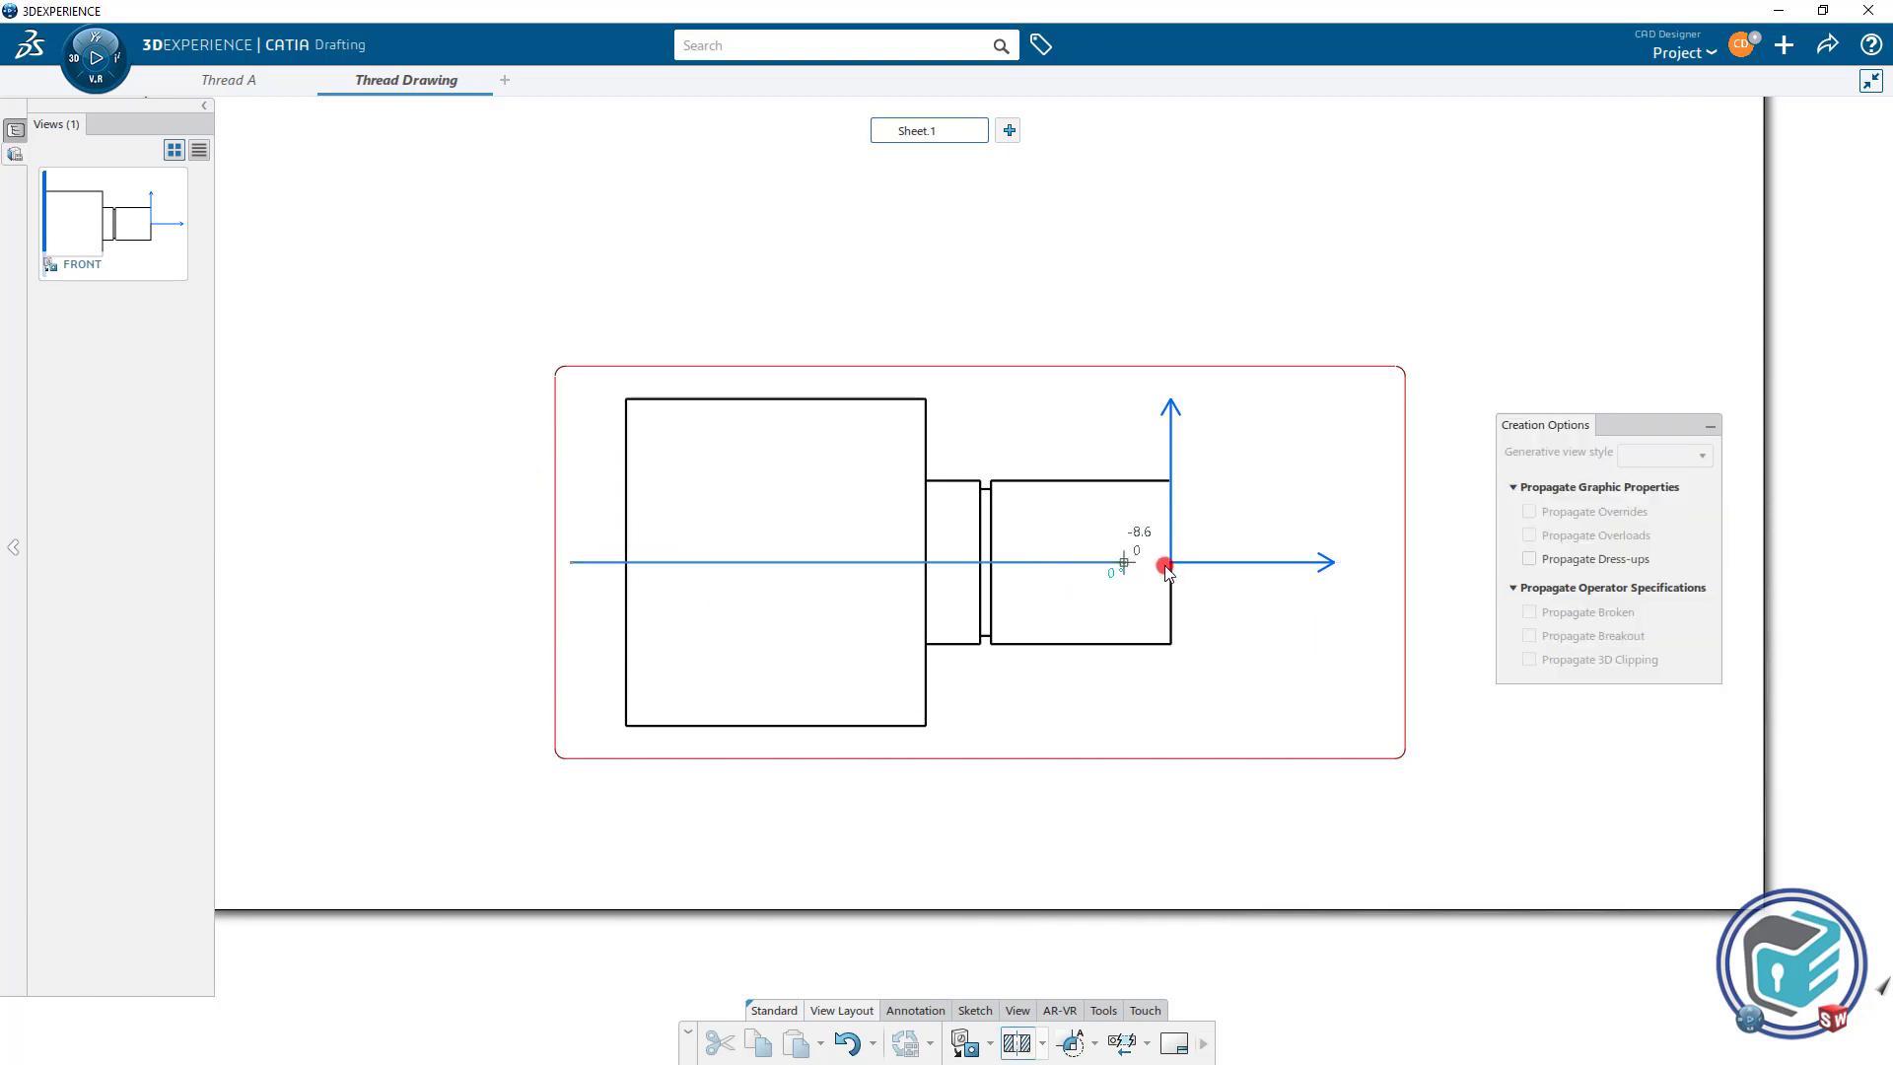
pyautogui.click(1171, 562)
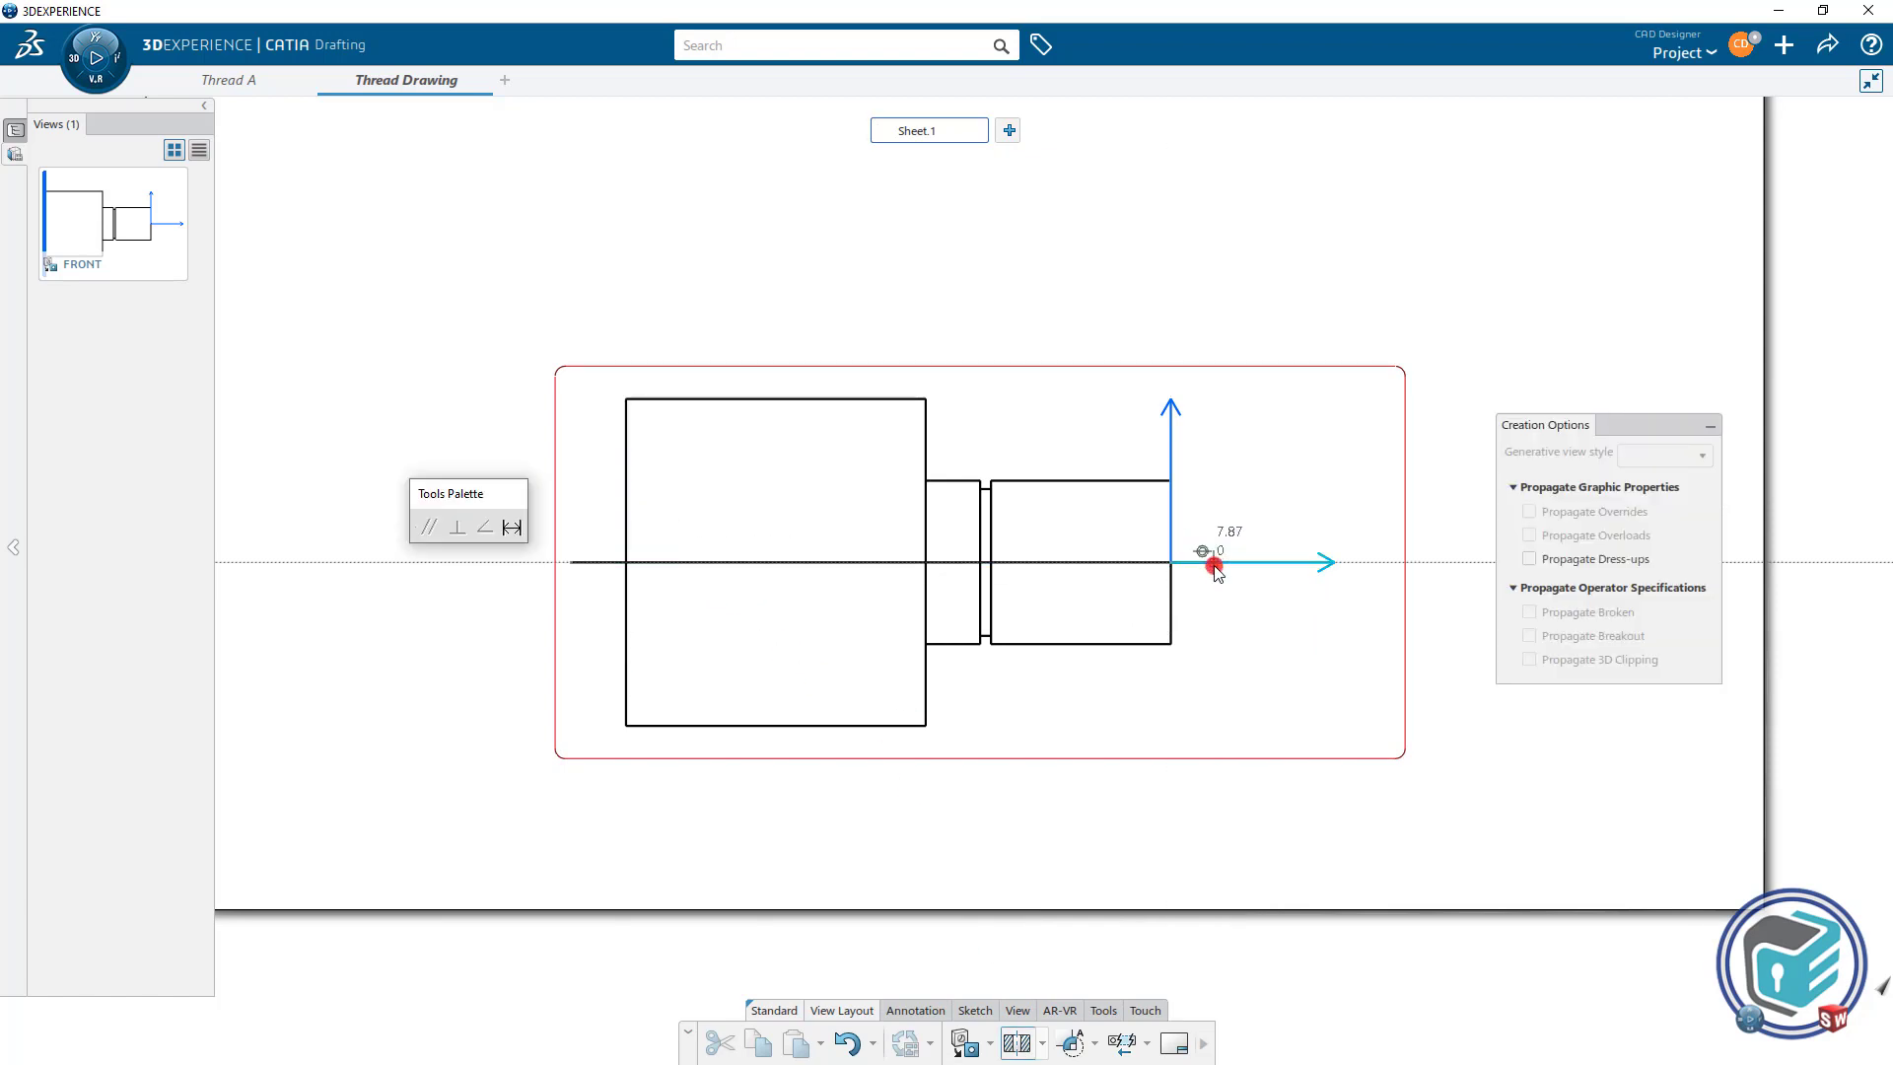
pyautogui.doubleClick(1213, 562)
pyautogui.scroll(-5, 1047, 577)
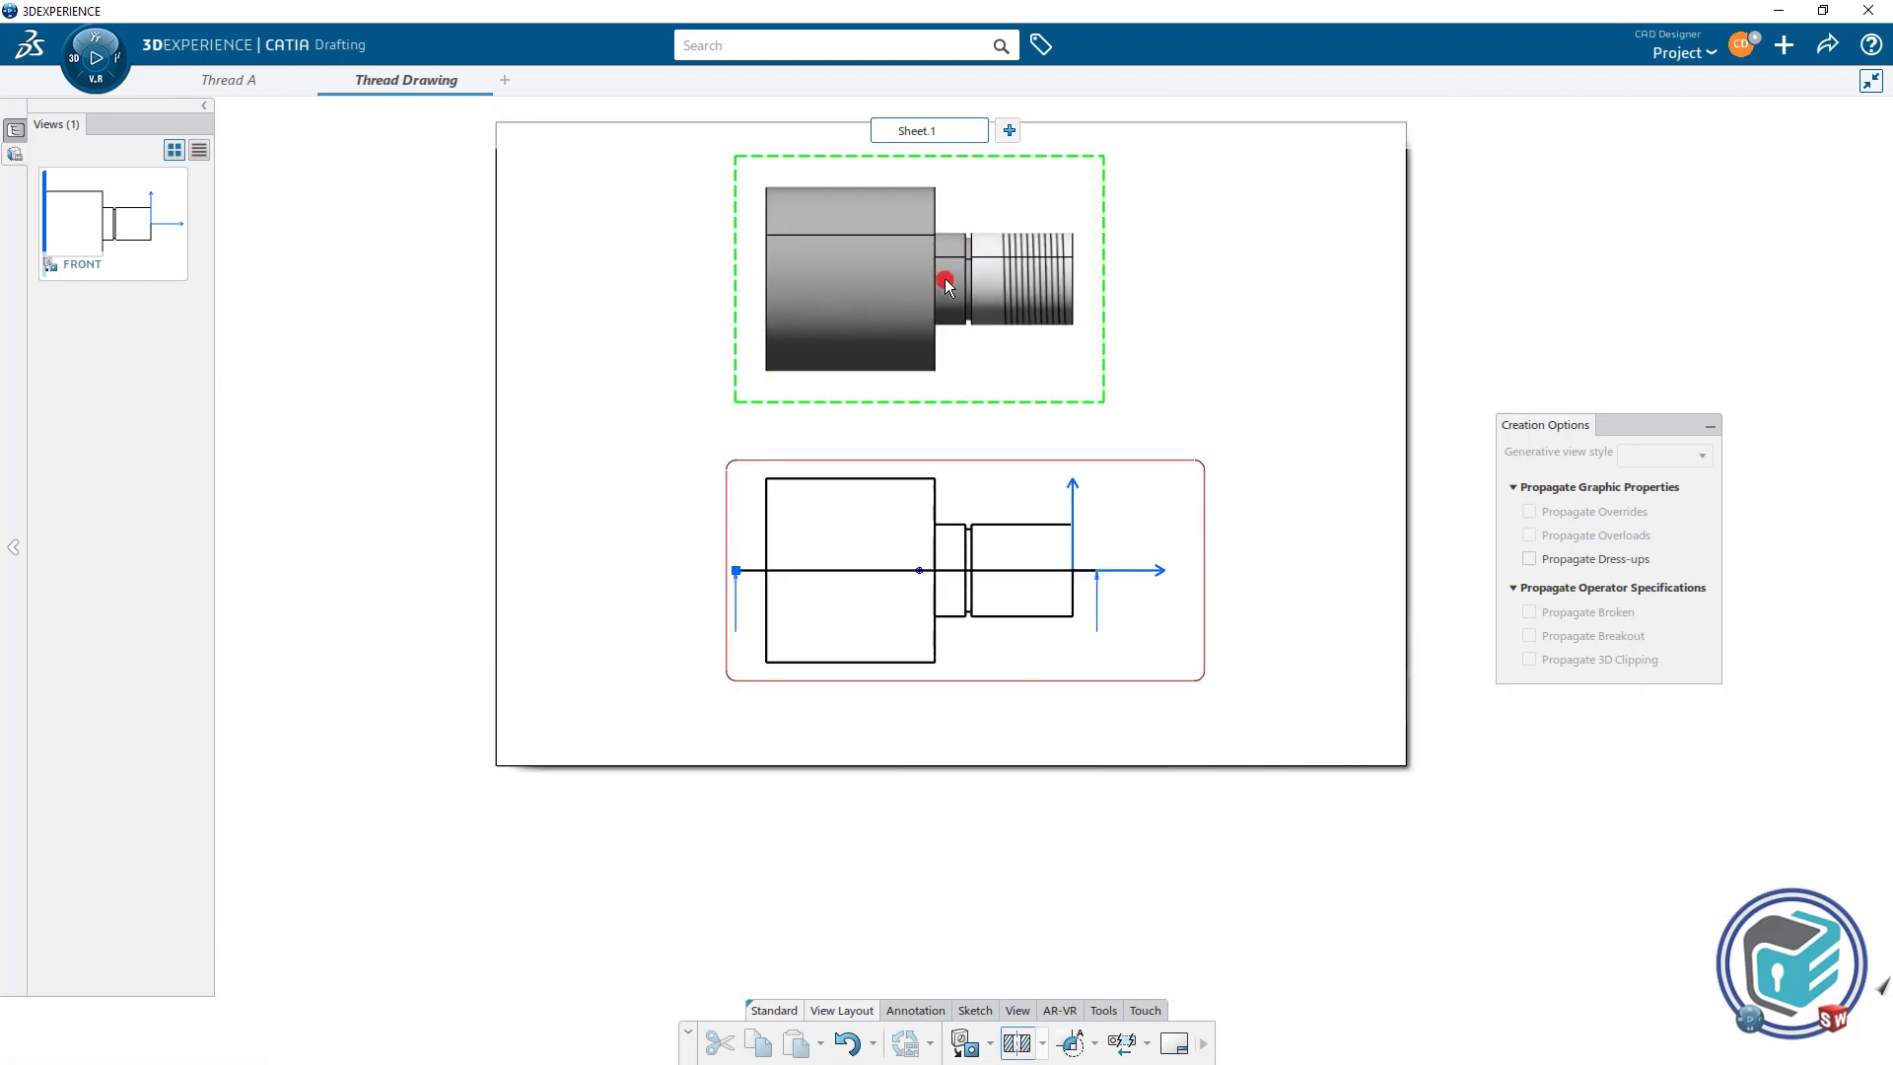
pyautogui.click(1107, 353)
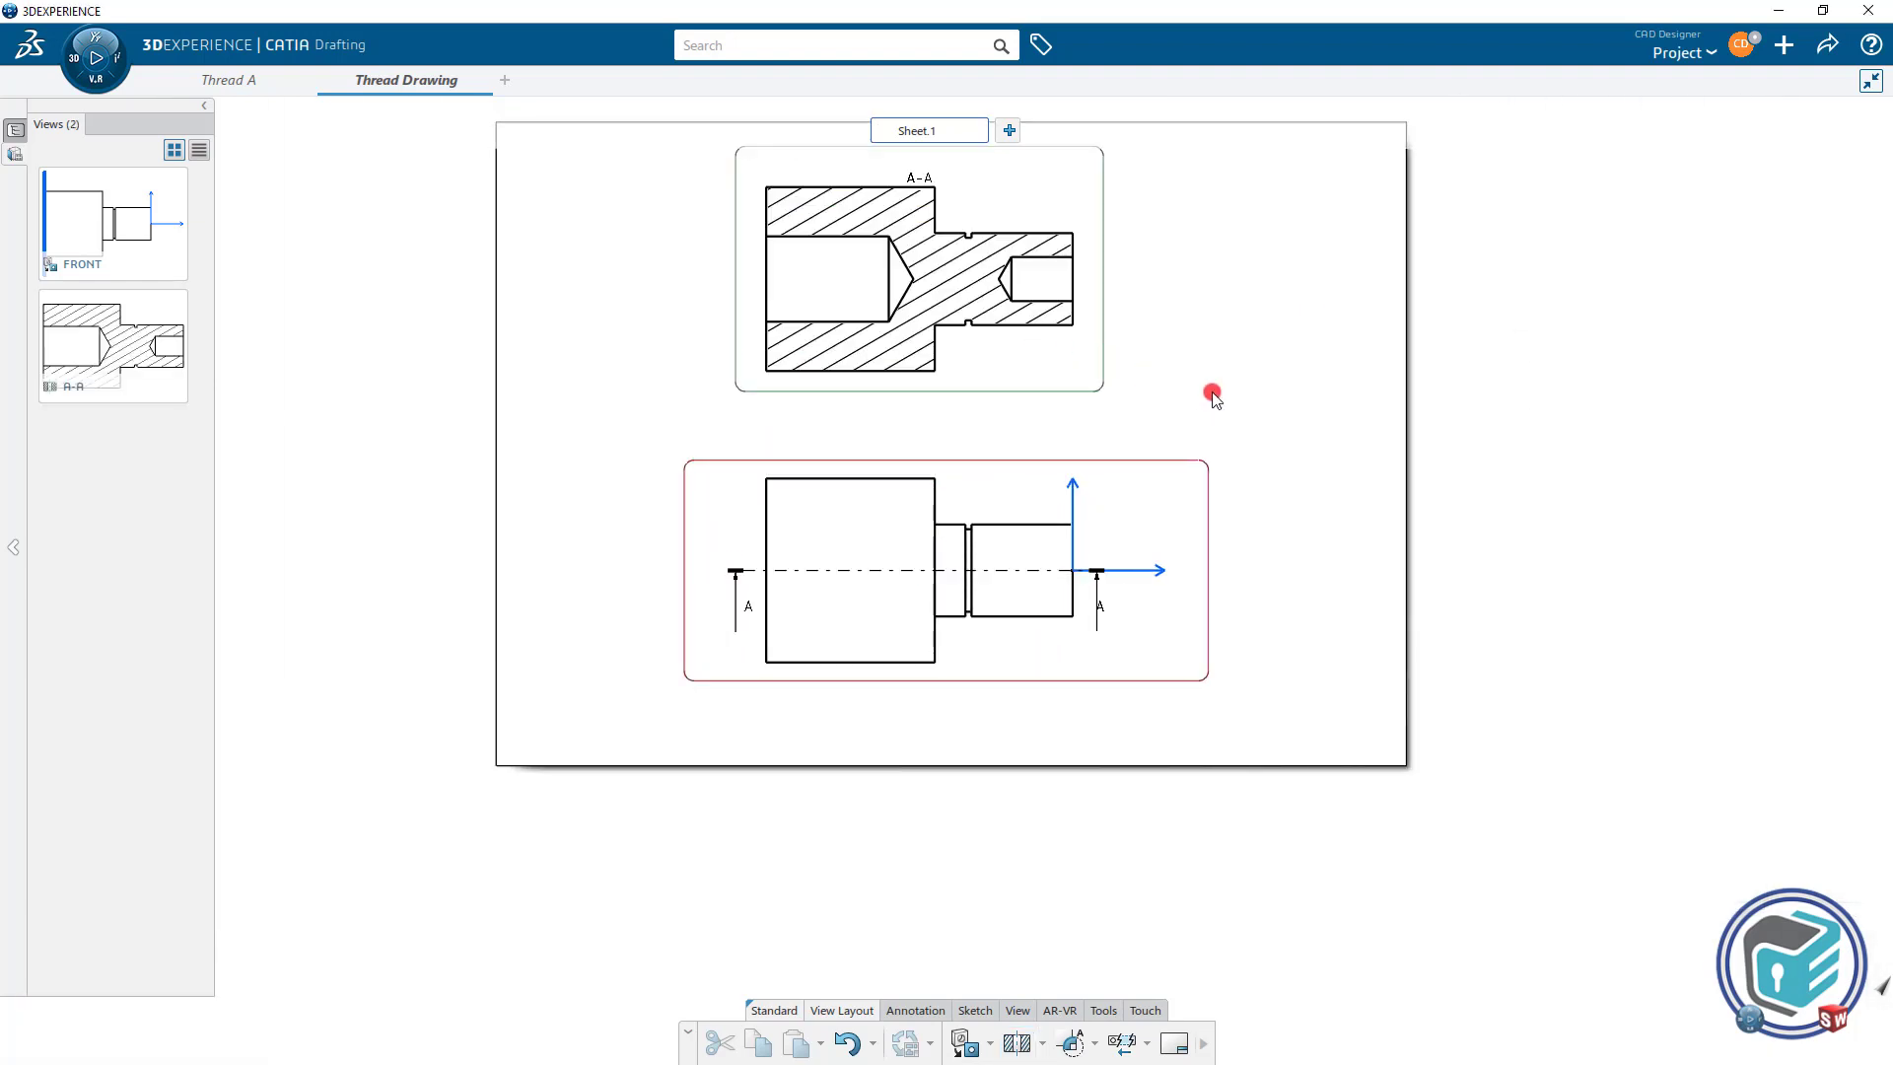
pyautogui.moveTo(1151, 403)
pyautogui.mouseDown(button='middle')
pyautogui.moveTo(1164, 496)
pyautogui.moveTo(1163, 400)
pyautogui.mouseUp(button='middle')
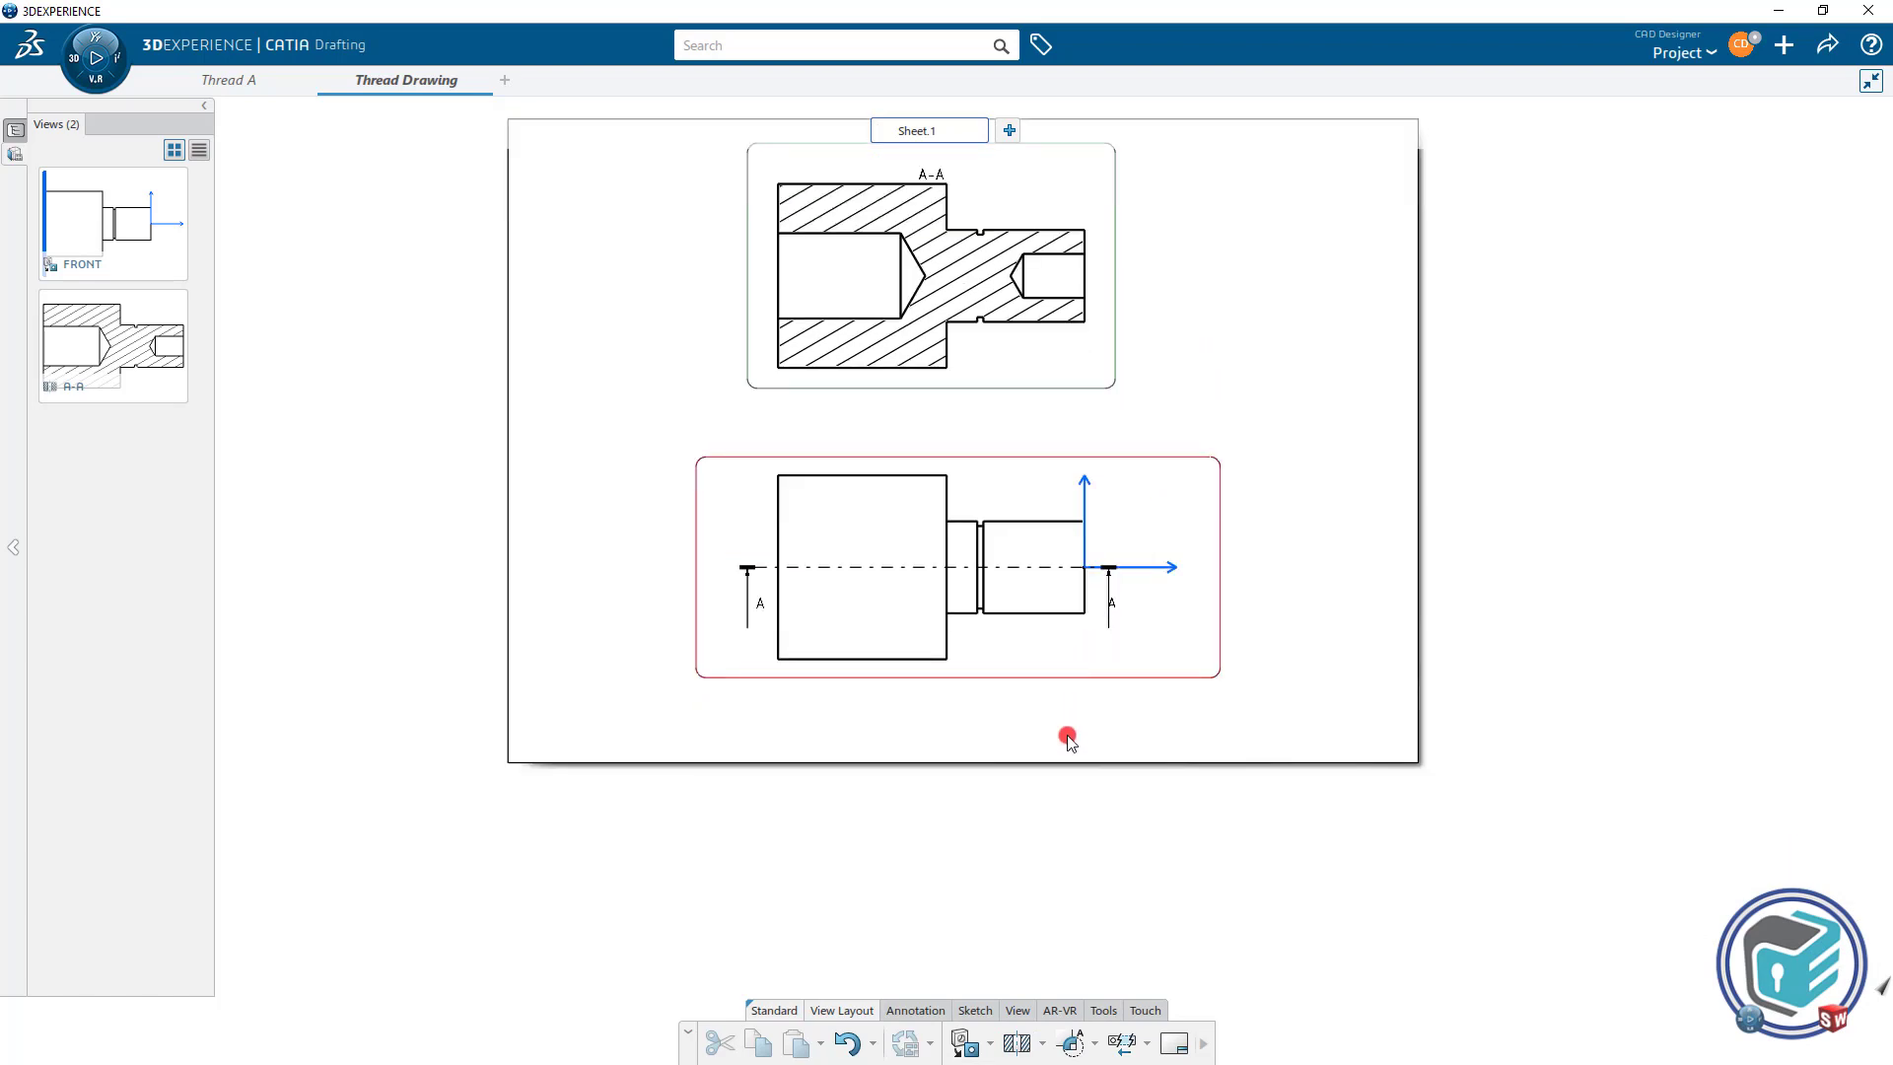
pyautogui.click(1131, 668)
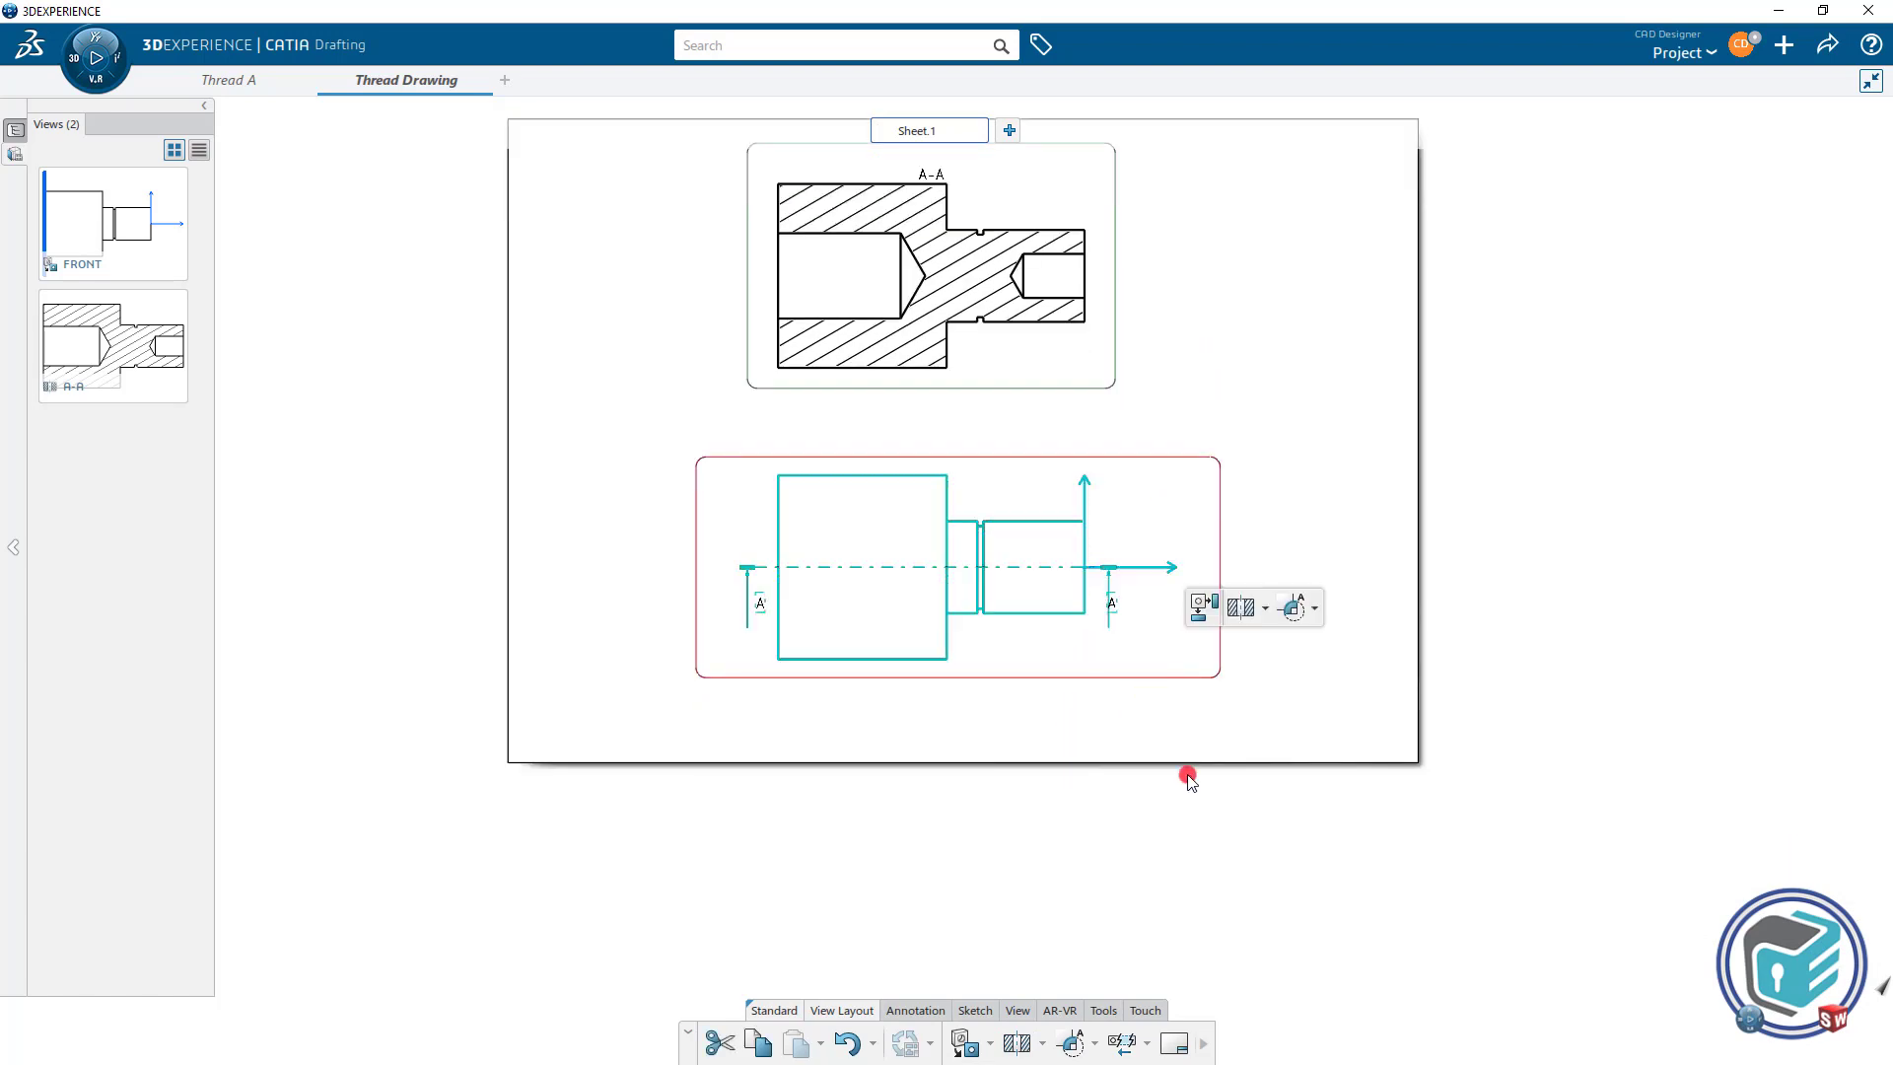
pyautogui.click(920, 1011)
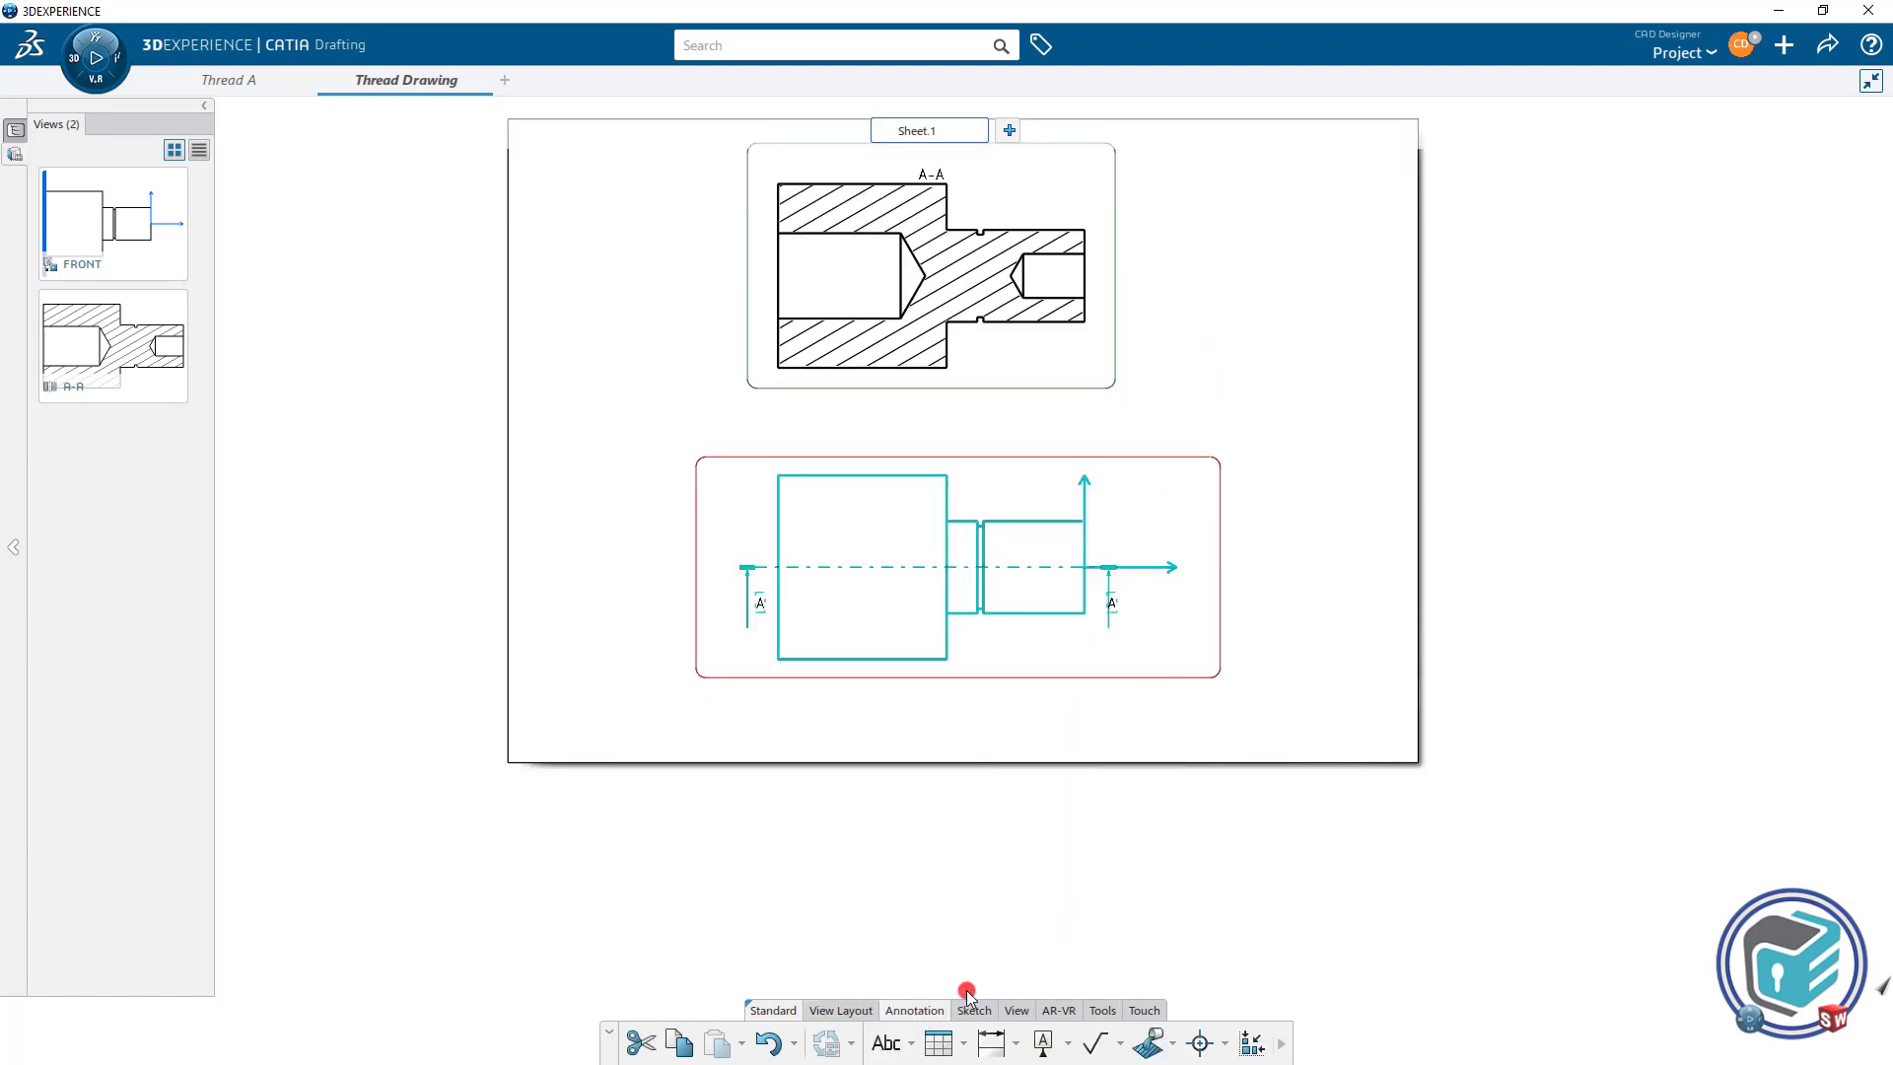
pyautogui.click(1037, 835)
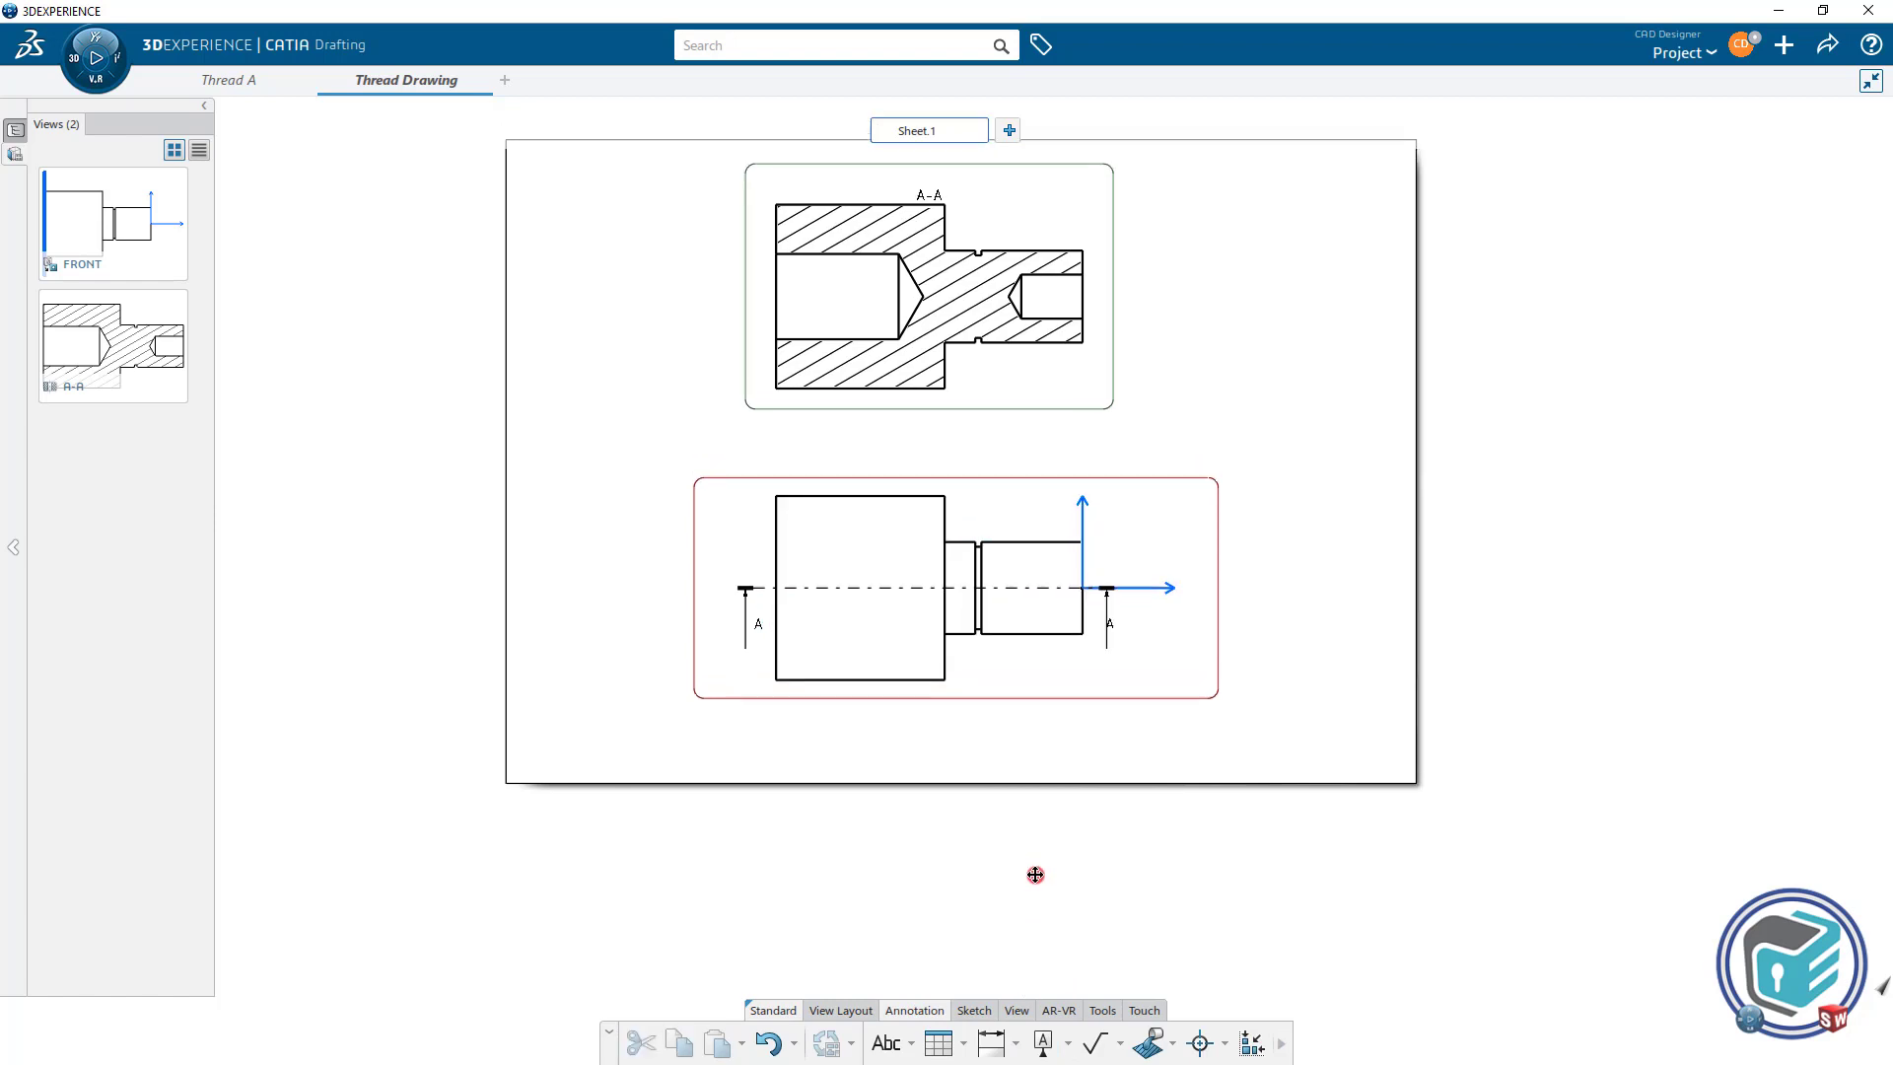
# Turn on the Thread dress-up in the front view's generation properties and apply it.
pyautogui.rightClick(1149, 540)
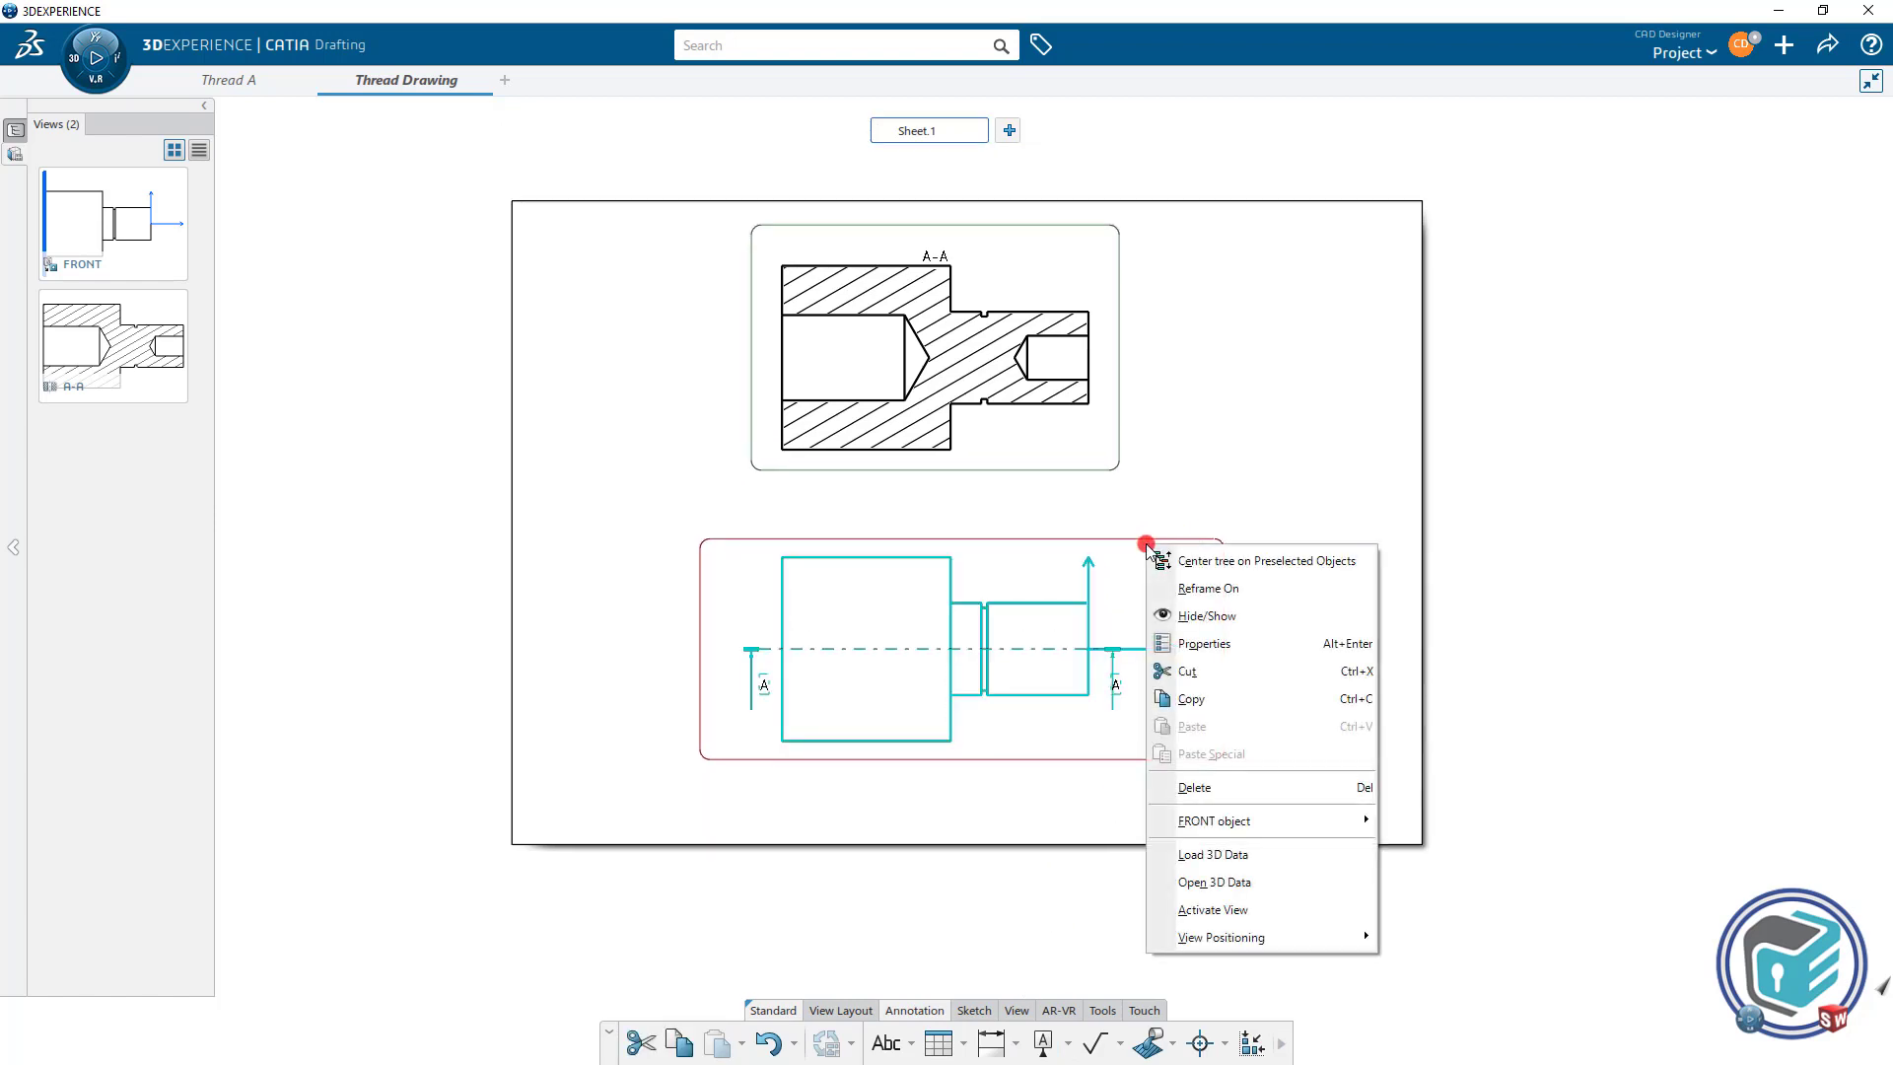
pyautogui.click(1225, 643)
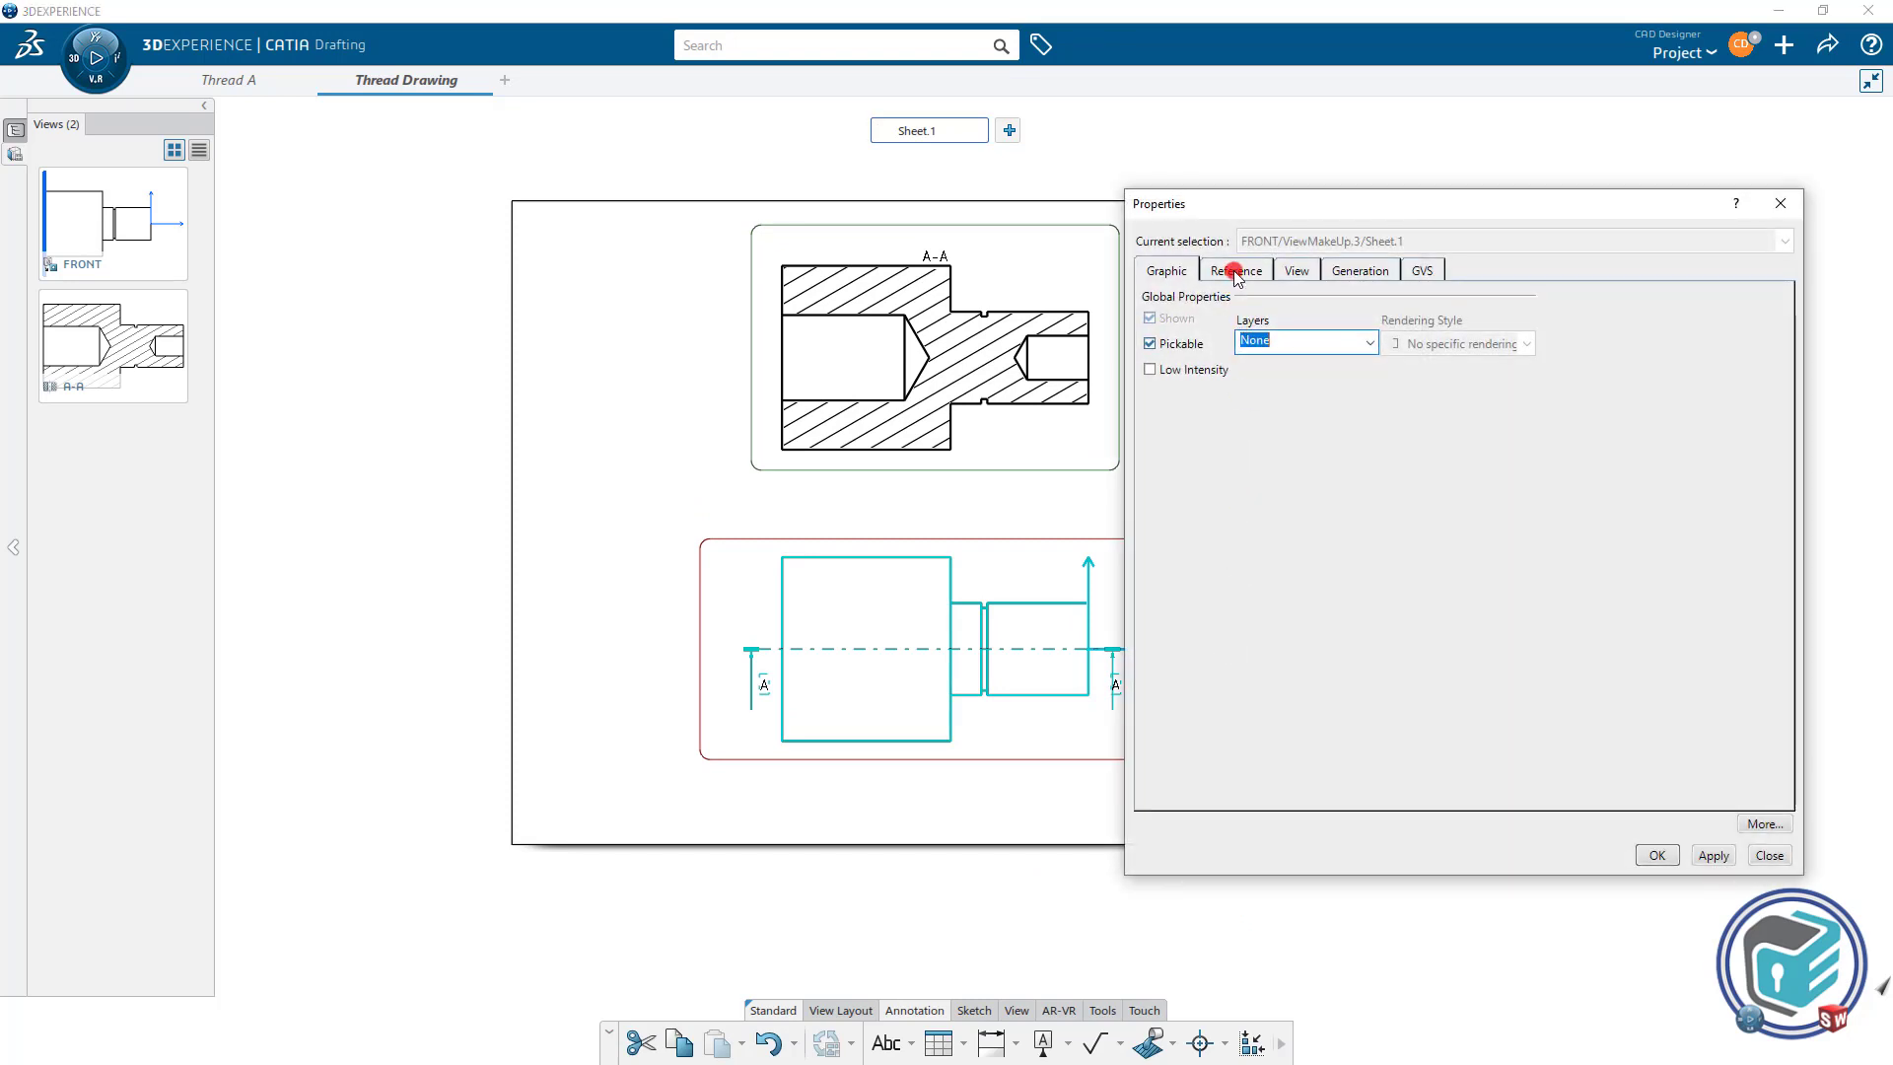
pyautogui.click(1235, 272)
pyautogui.click(1298, 271)
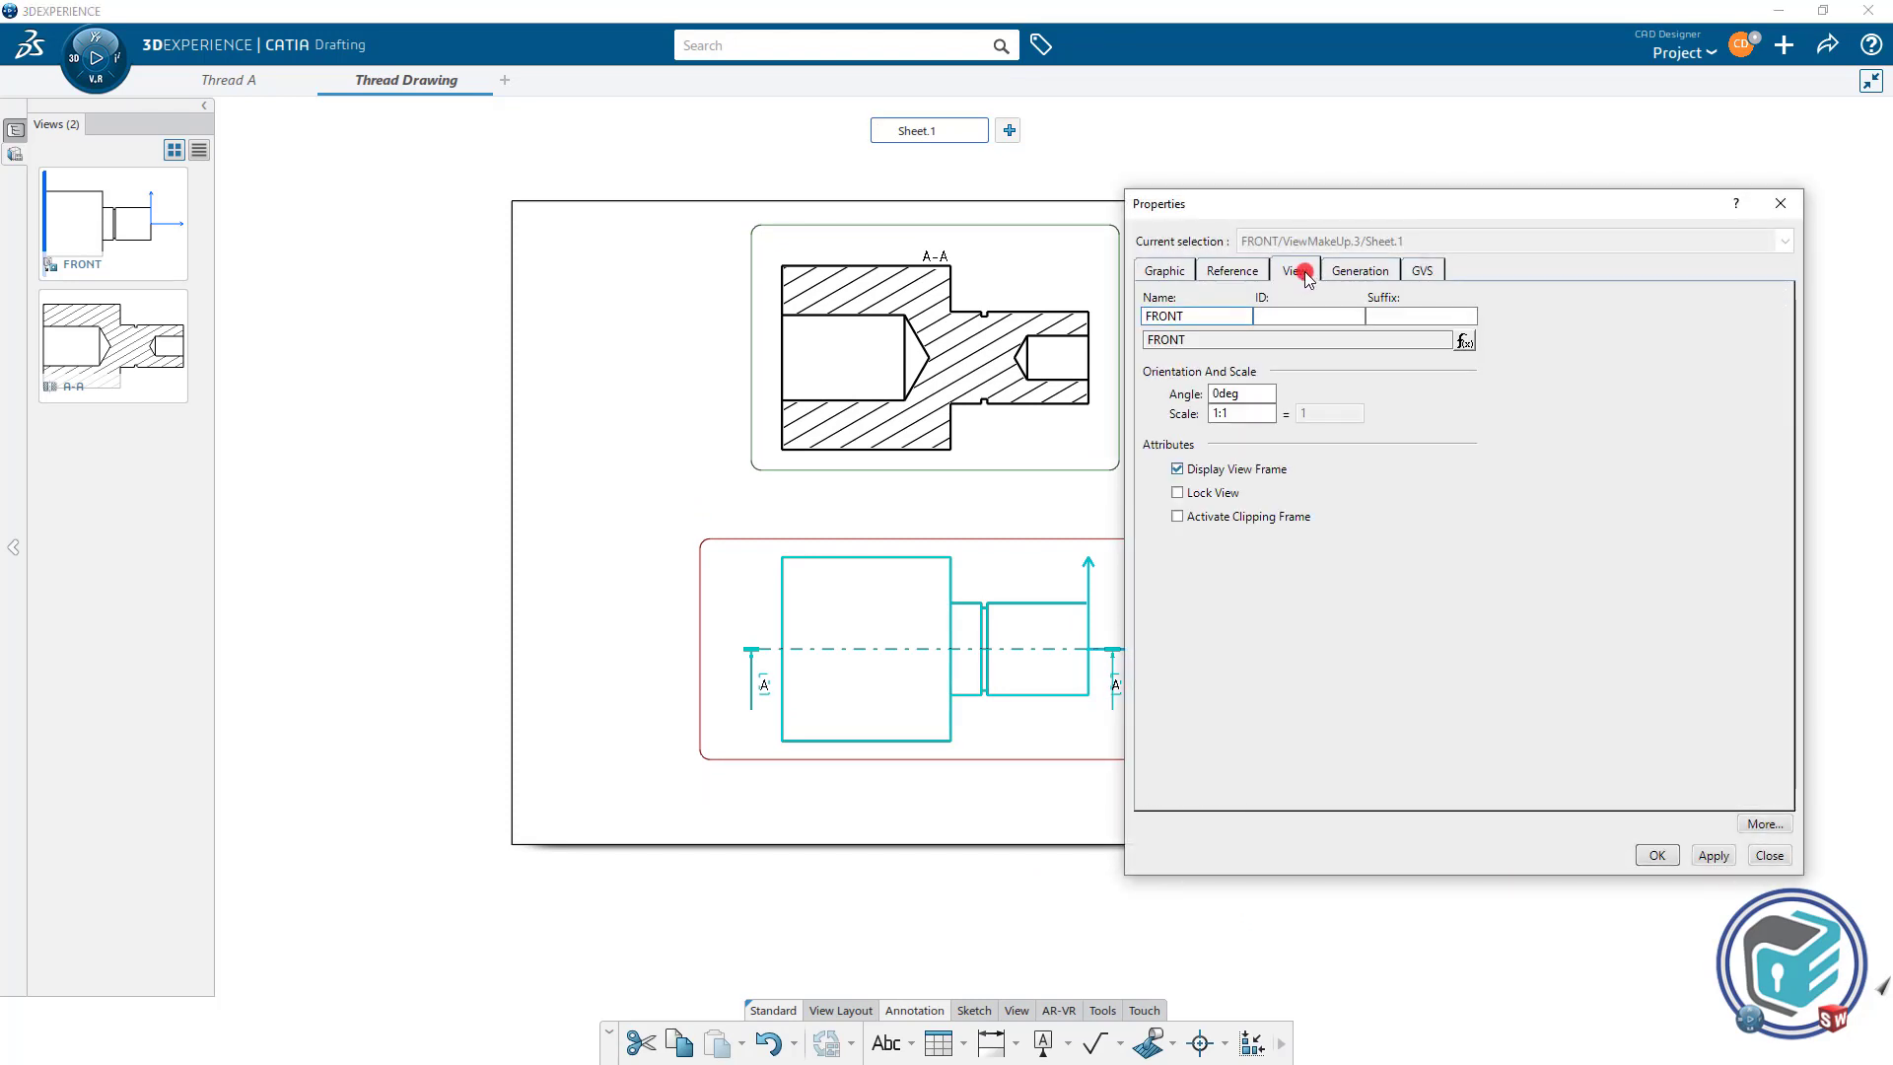
pyautogui.click(1351, 272)
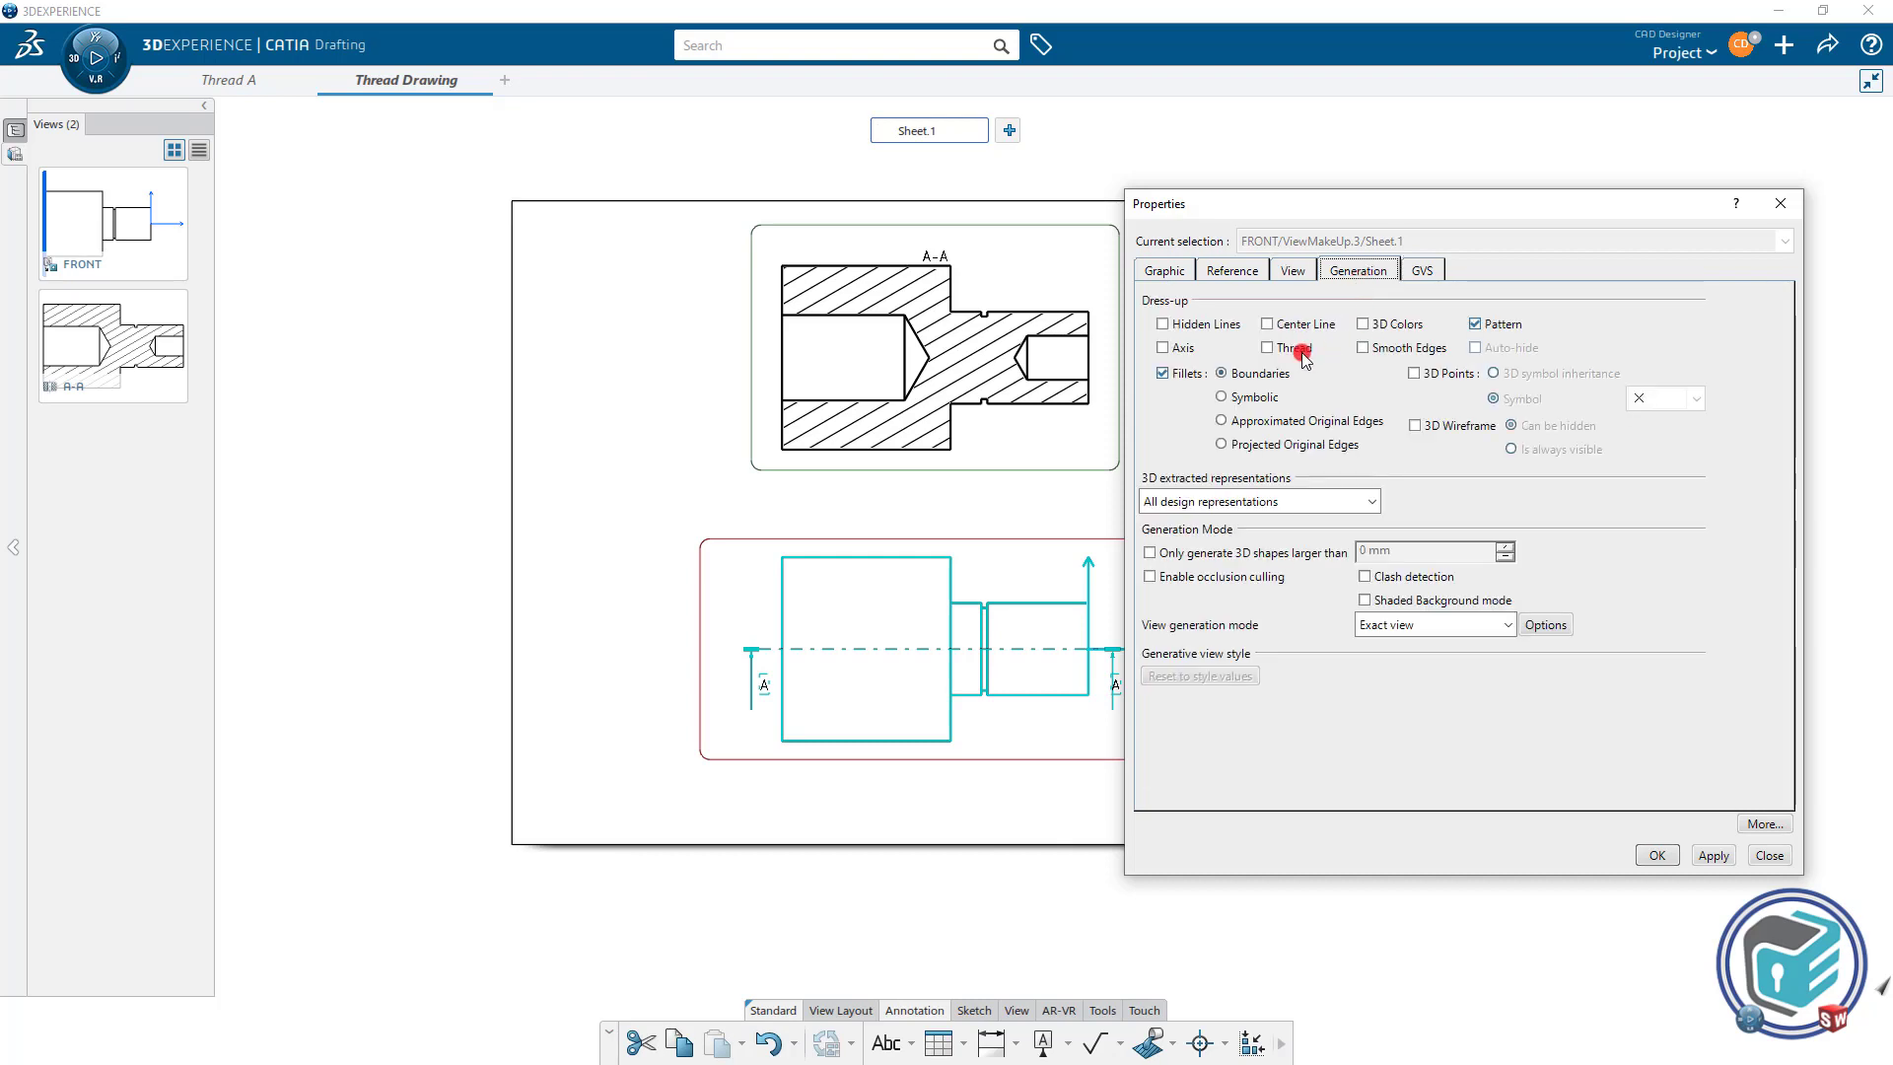
pyautogui.click(1270, 348)
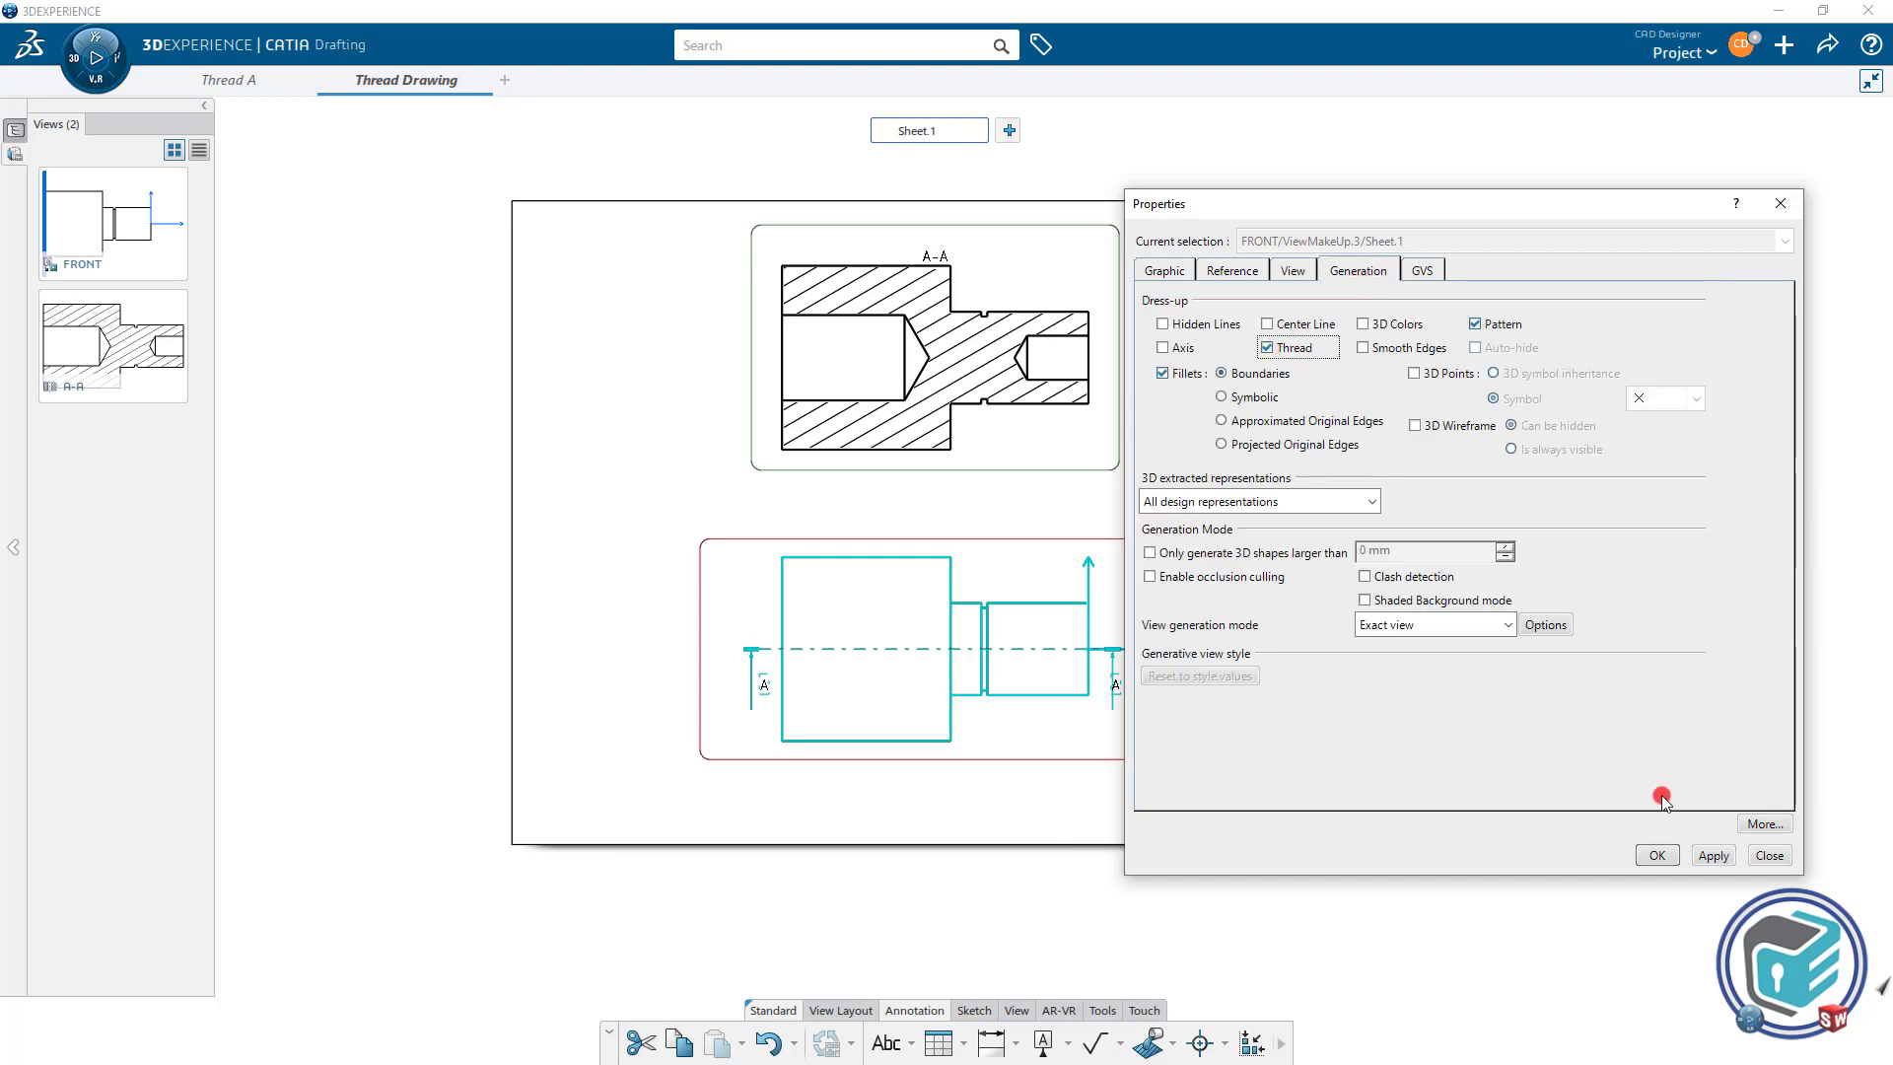
pyautogui.click(1713, 855)
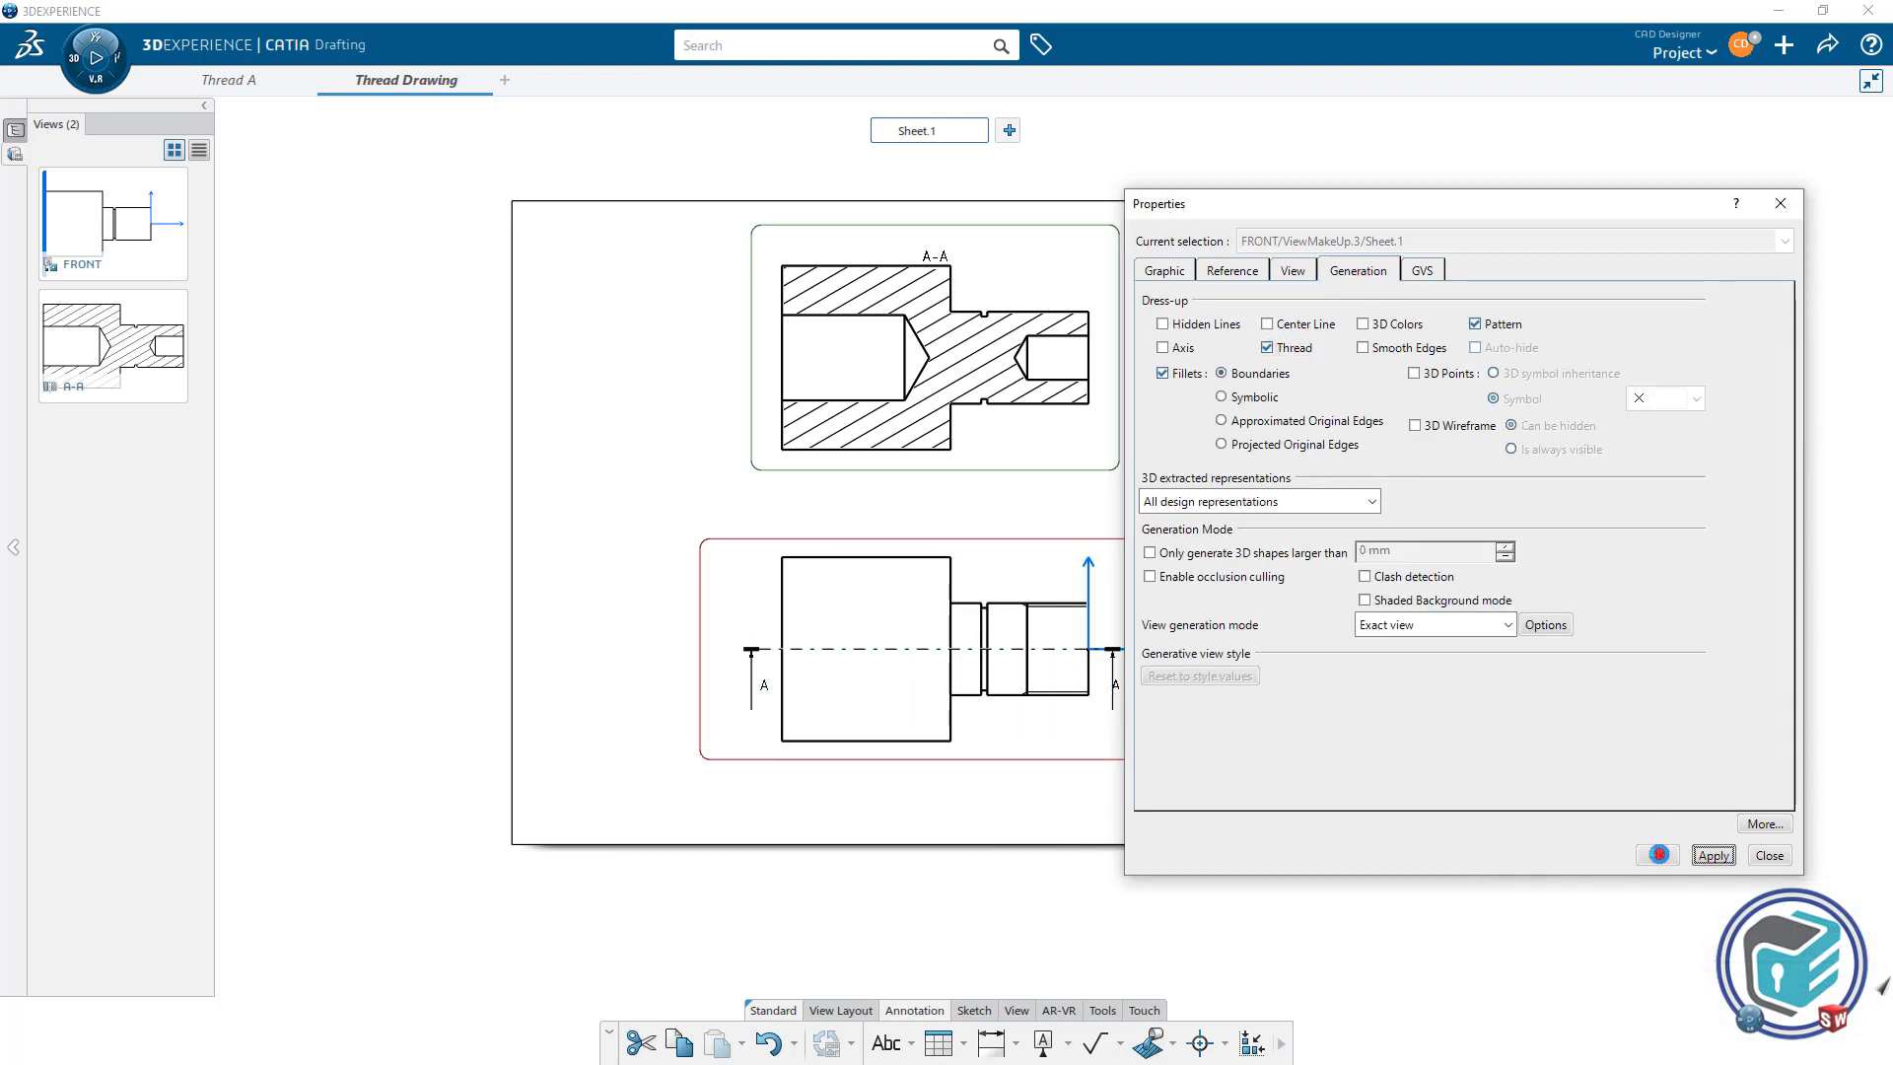
pyautogui.click(1659, 856)
pyautogui.moveTo(1107, 690)
pyautogui.mouseDown(button='middle')
pyautogui.moveTo(1079, 550)
pyautogui.moveTo(958, 451)
pyautogui.mouseUp(button='middle')
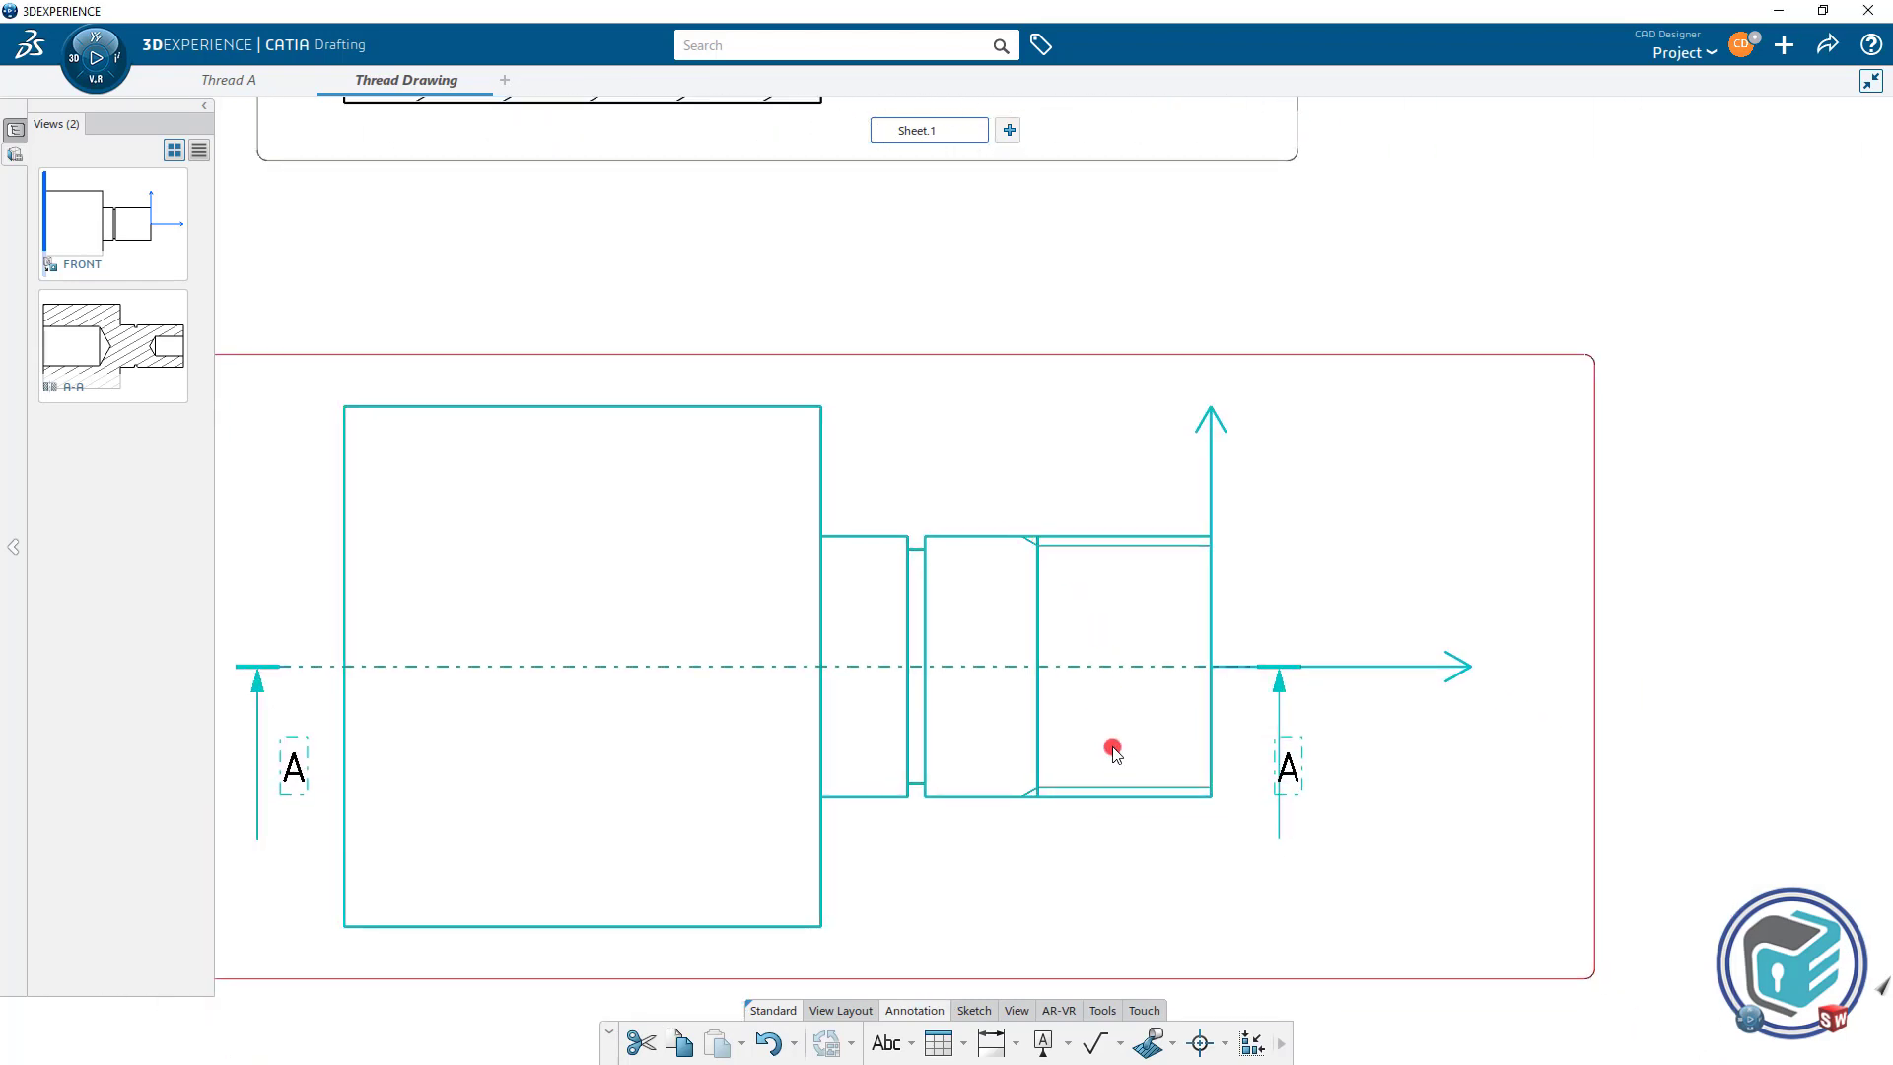
pyautogui.scroll(-3, 1056, 347)
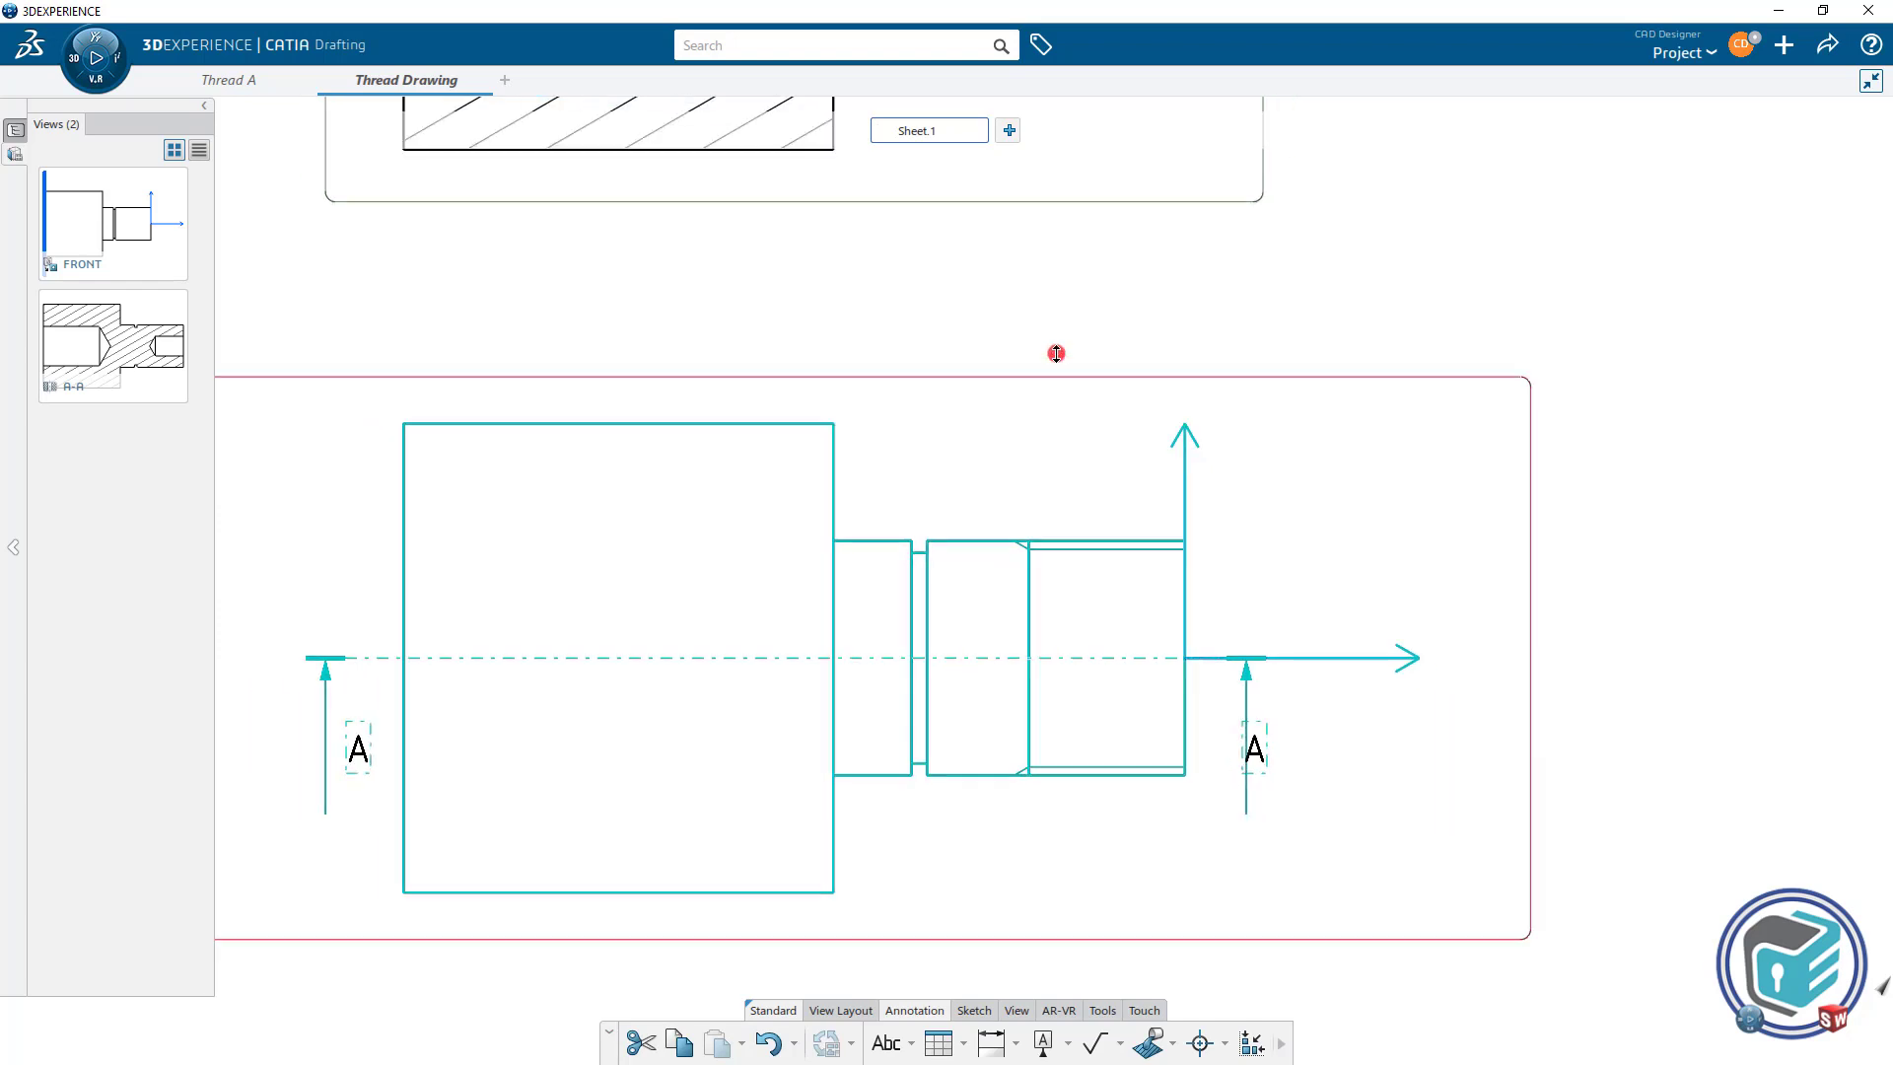
# Activate section view A-A and turn on the Thread dress-up in its generation properties.
pyautogui.moveTo(1051, 409); pyautogui.dragTo(1048, 707, button='middle')
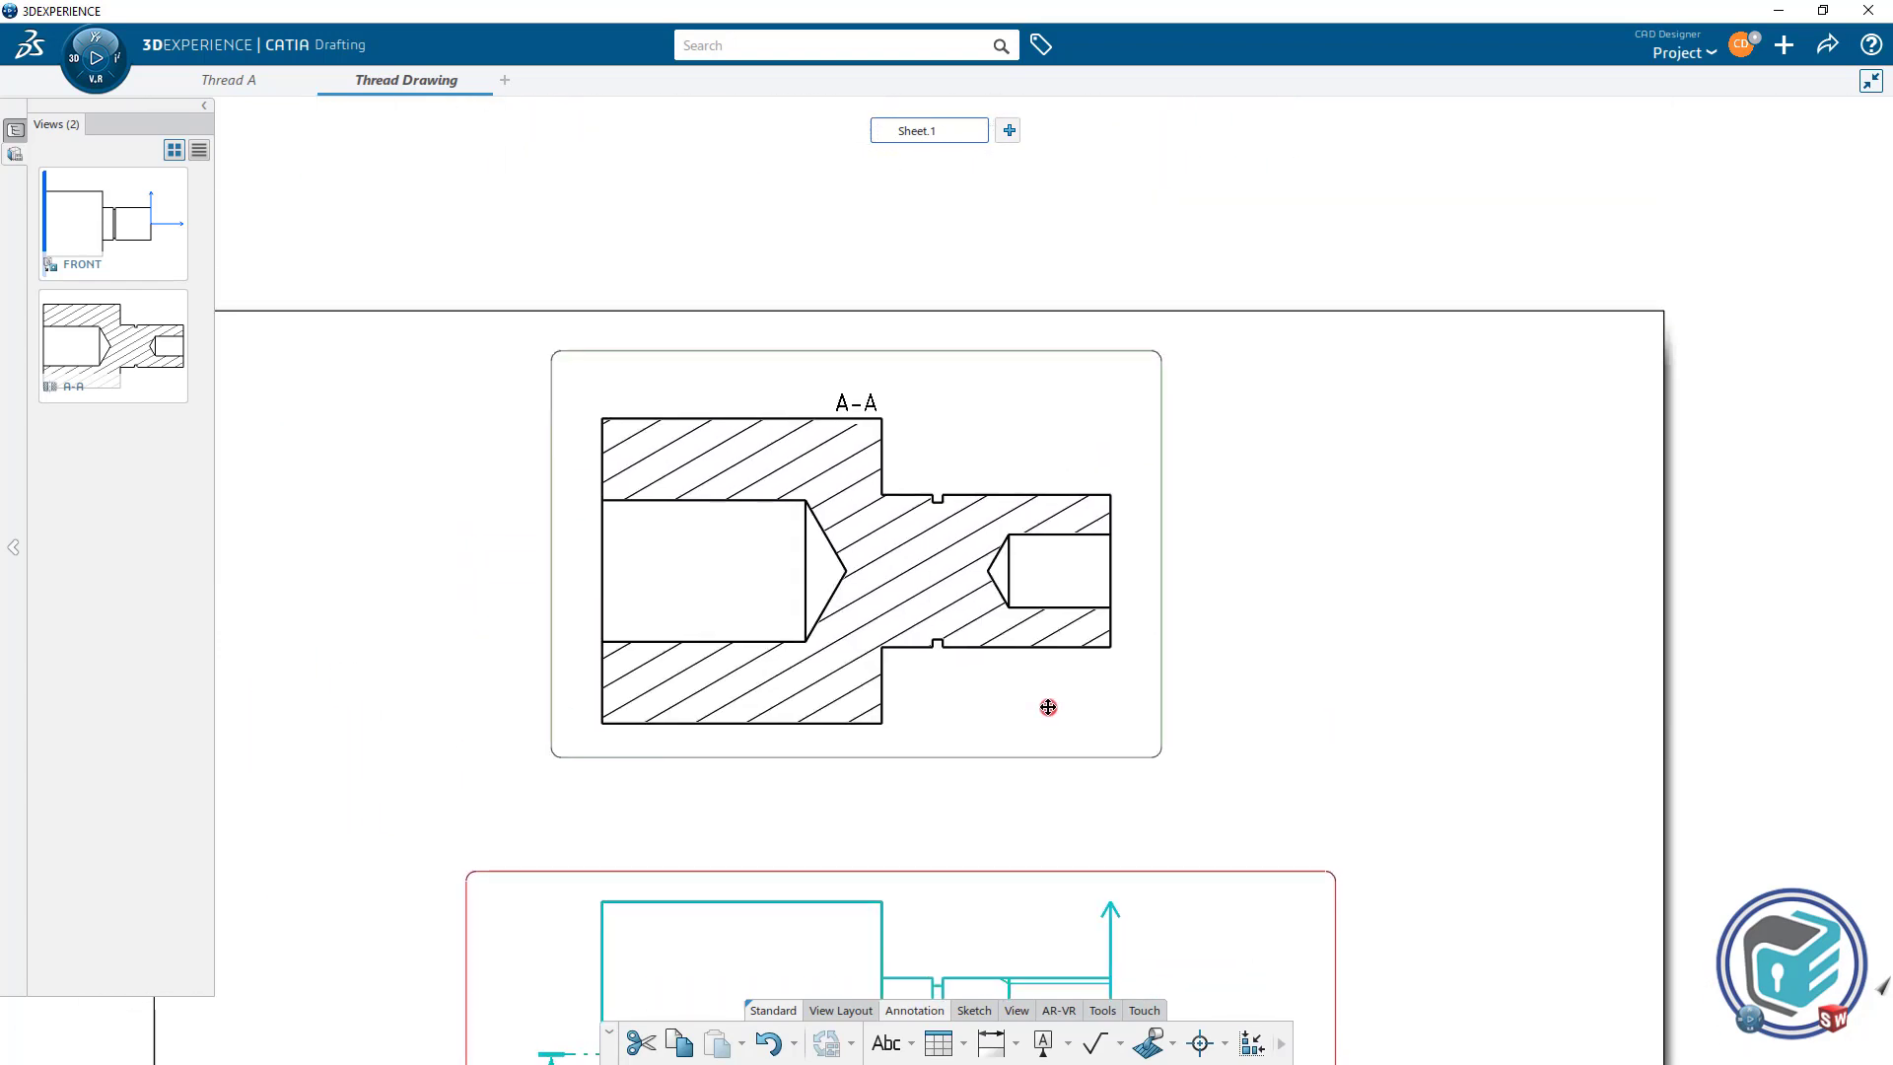
pyautogui.click(1165, 475)
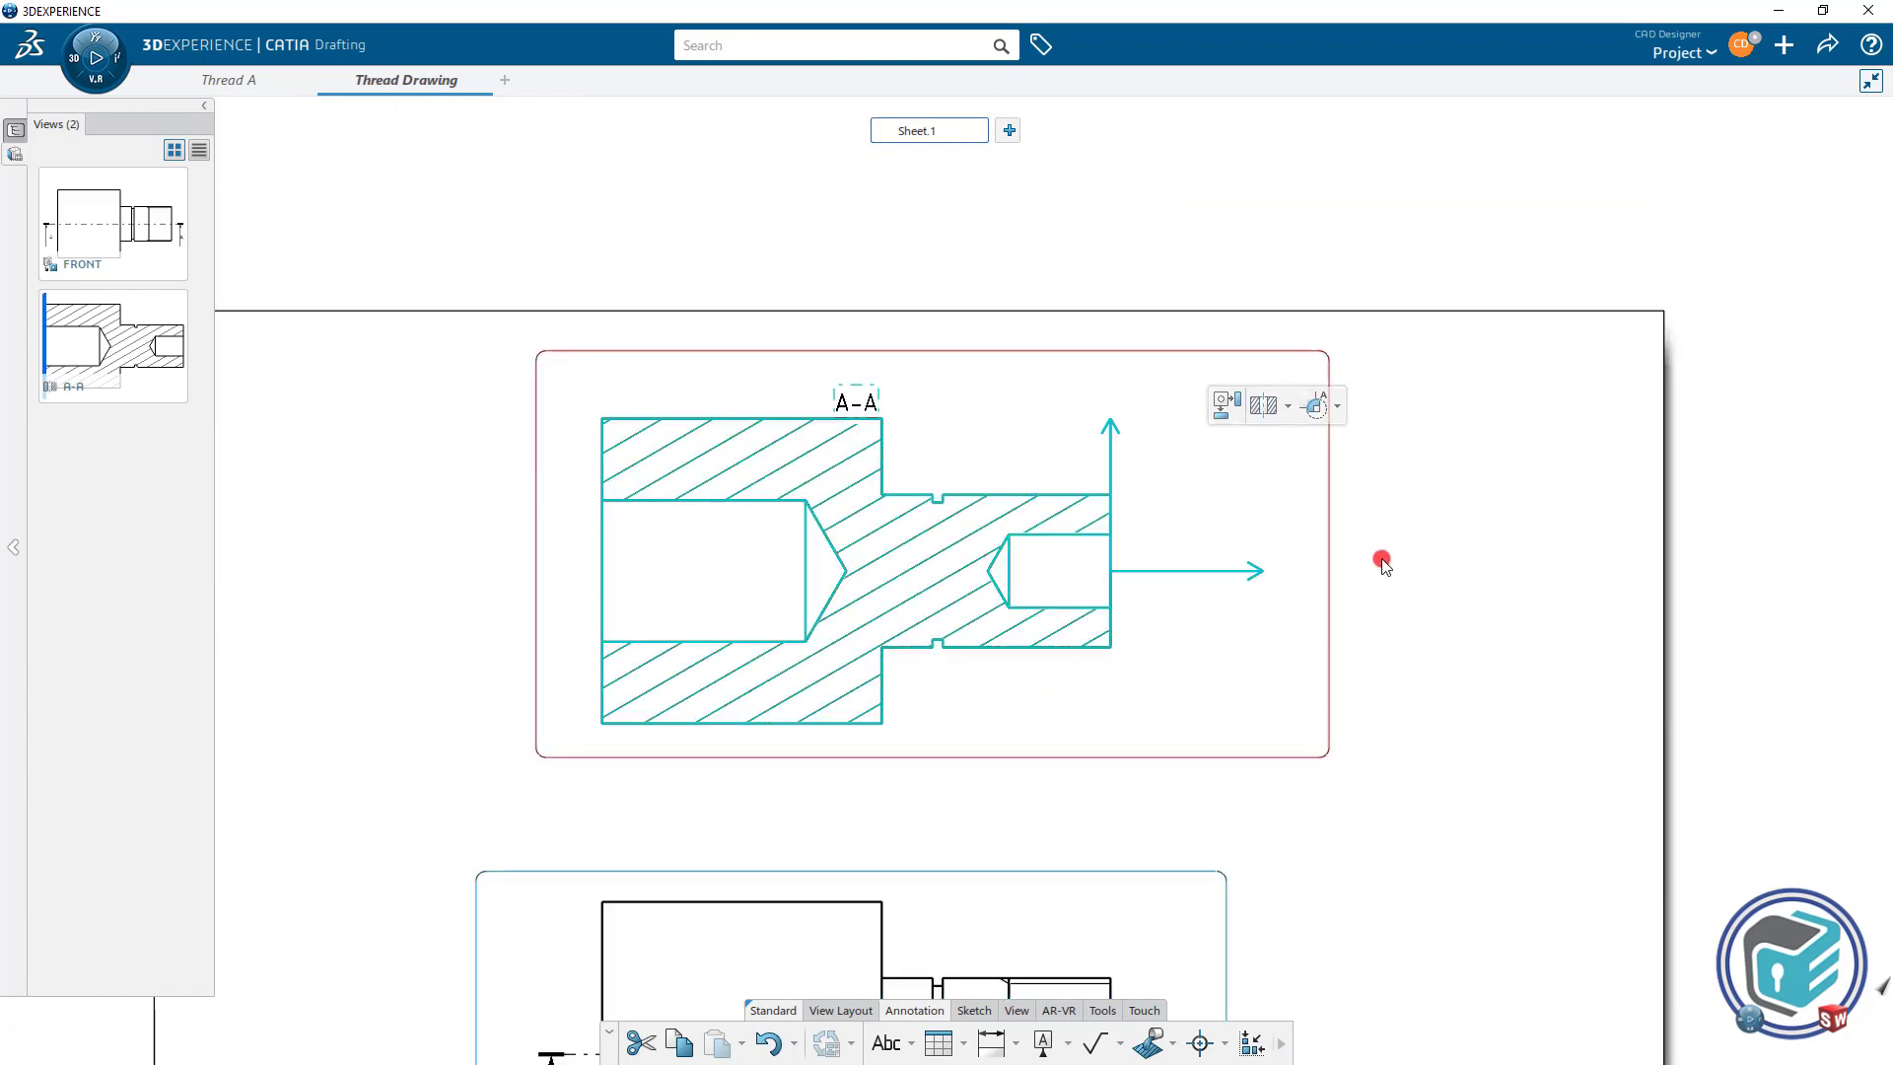
pyautogui.click(1331, 559)
pyautogui.rightClick(1330, 559)
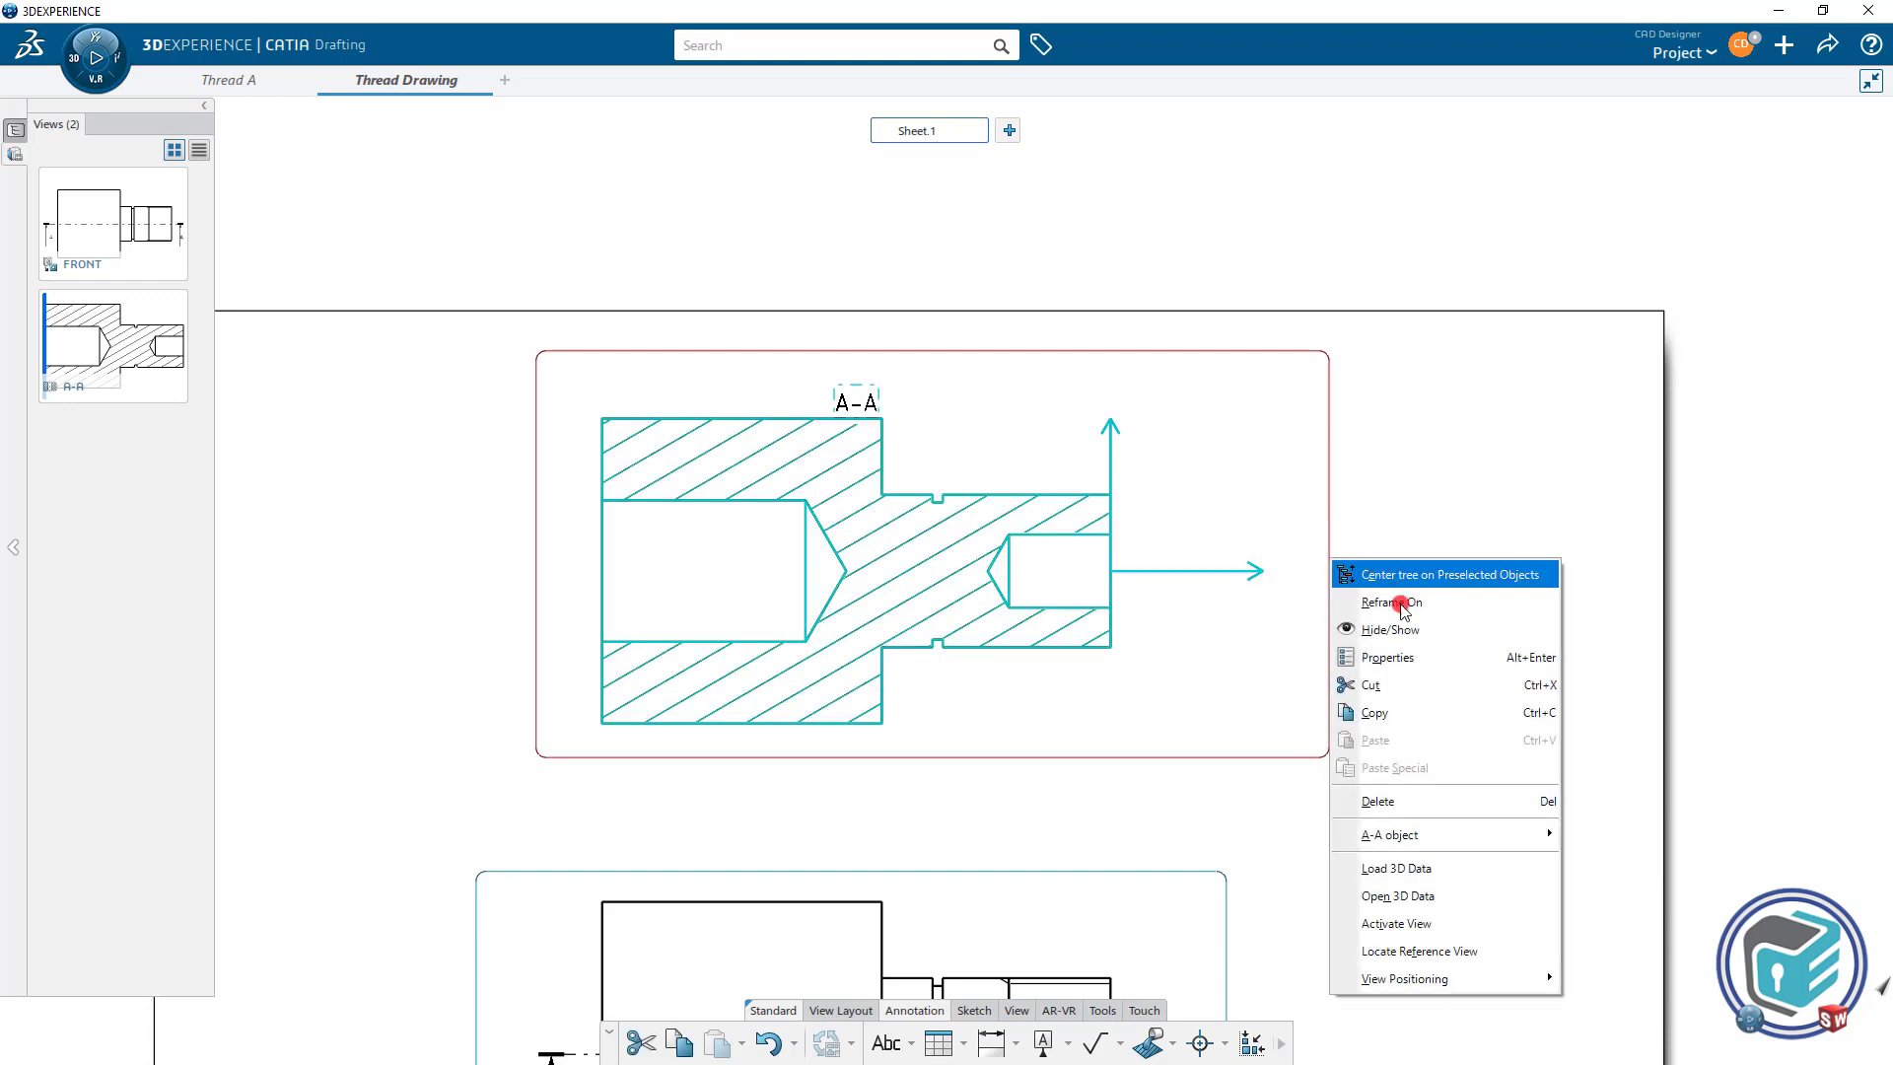
pyautogui.click(1410, 656)
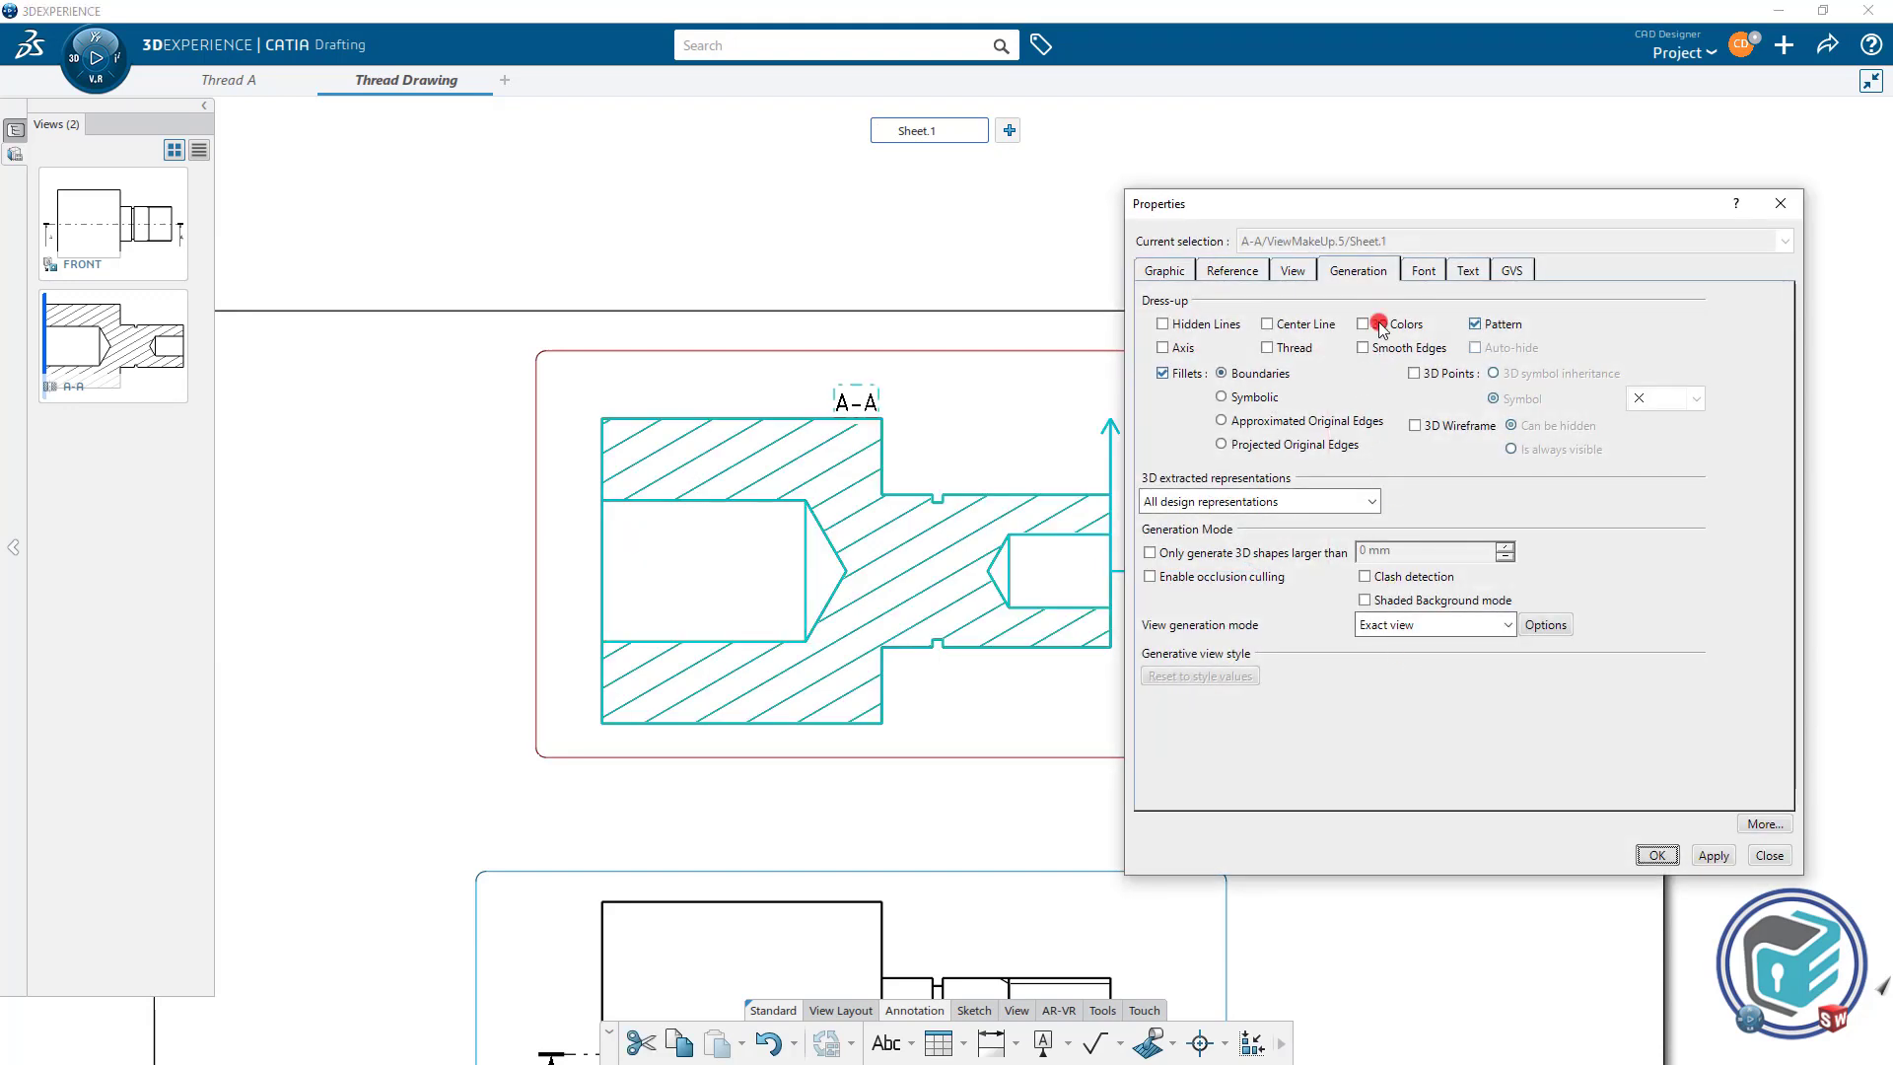
pyautogui.click(1271, 348)
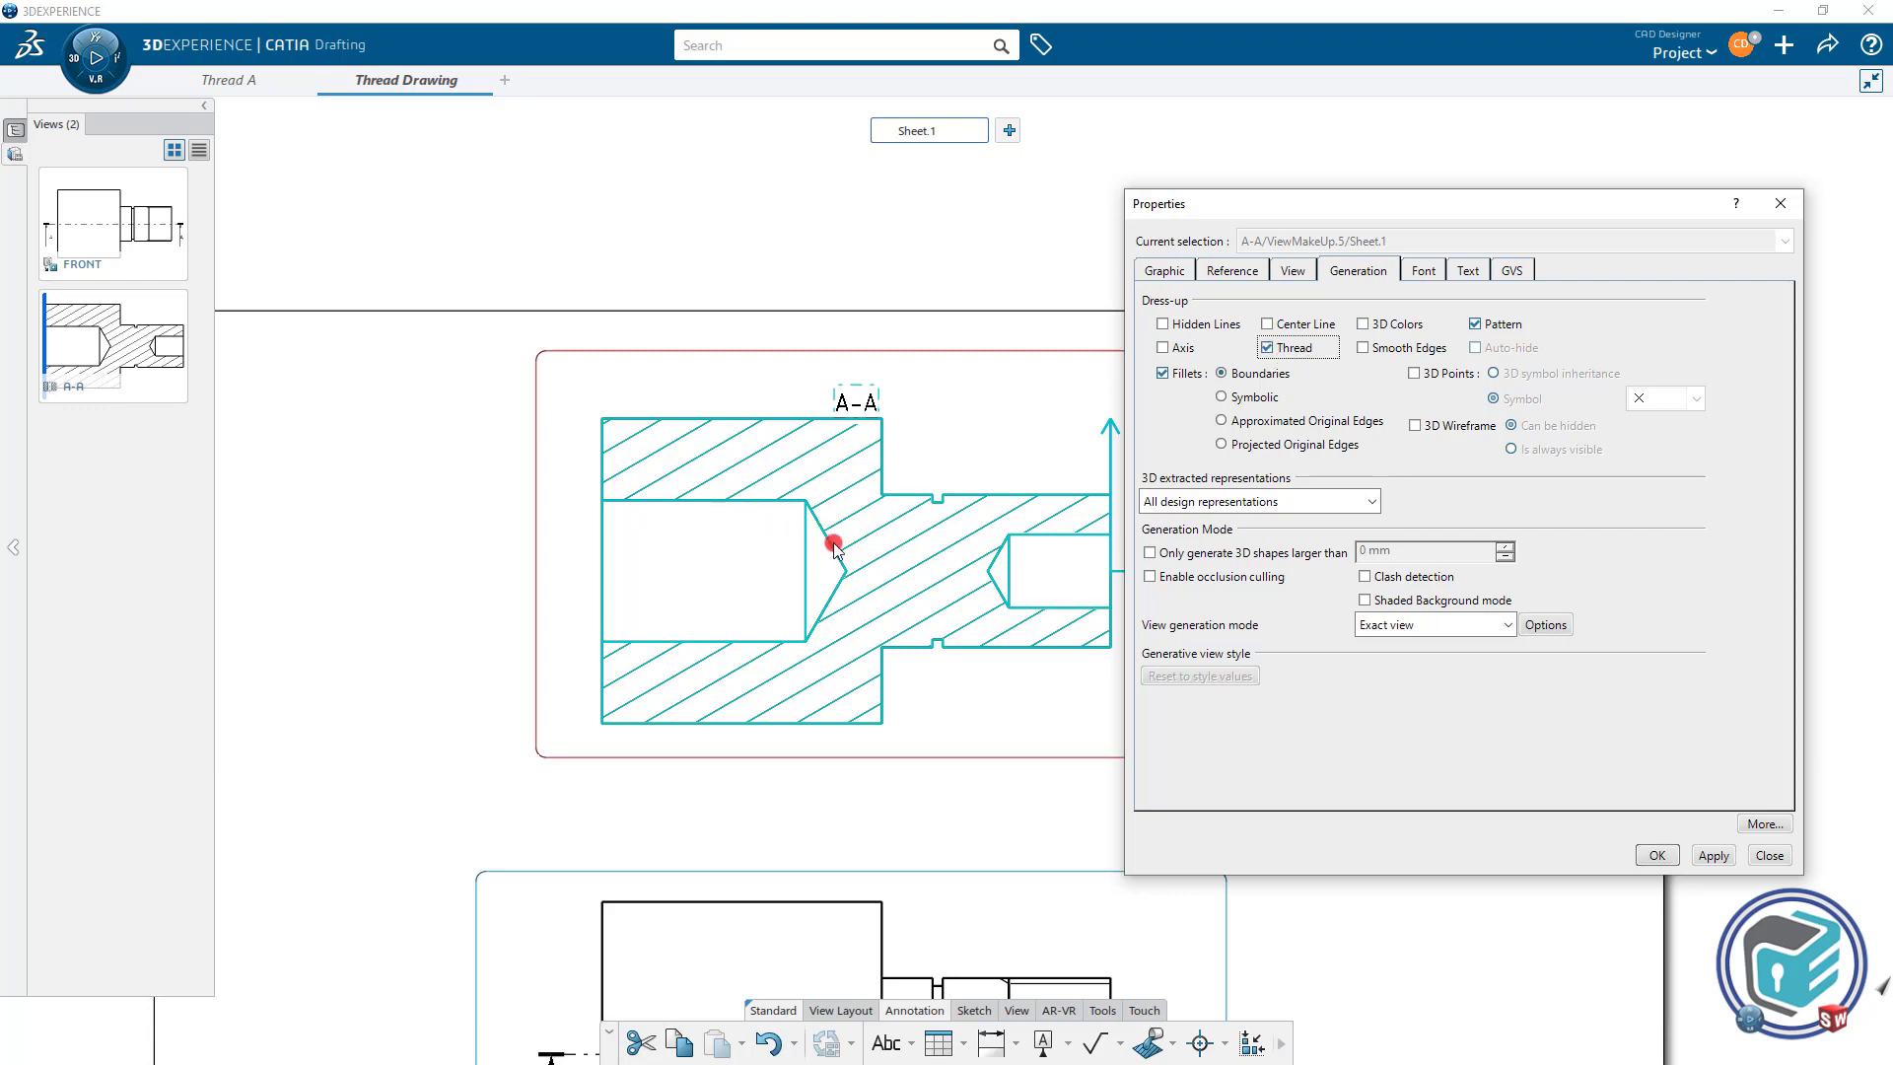
pyautogui.click(1710, 857)
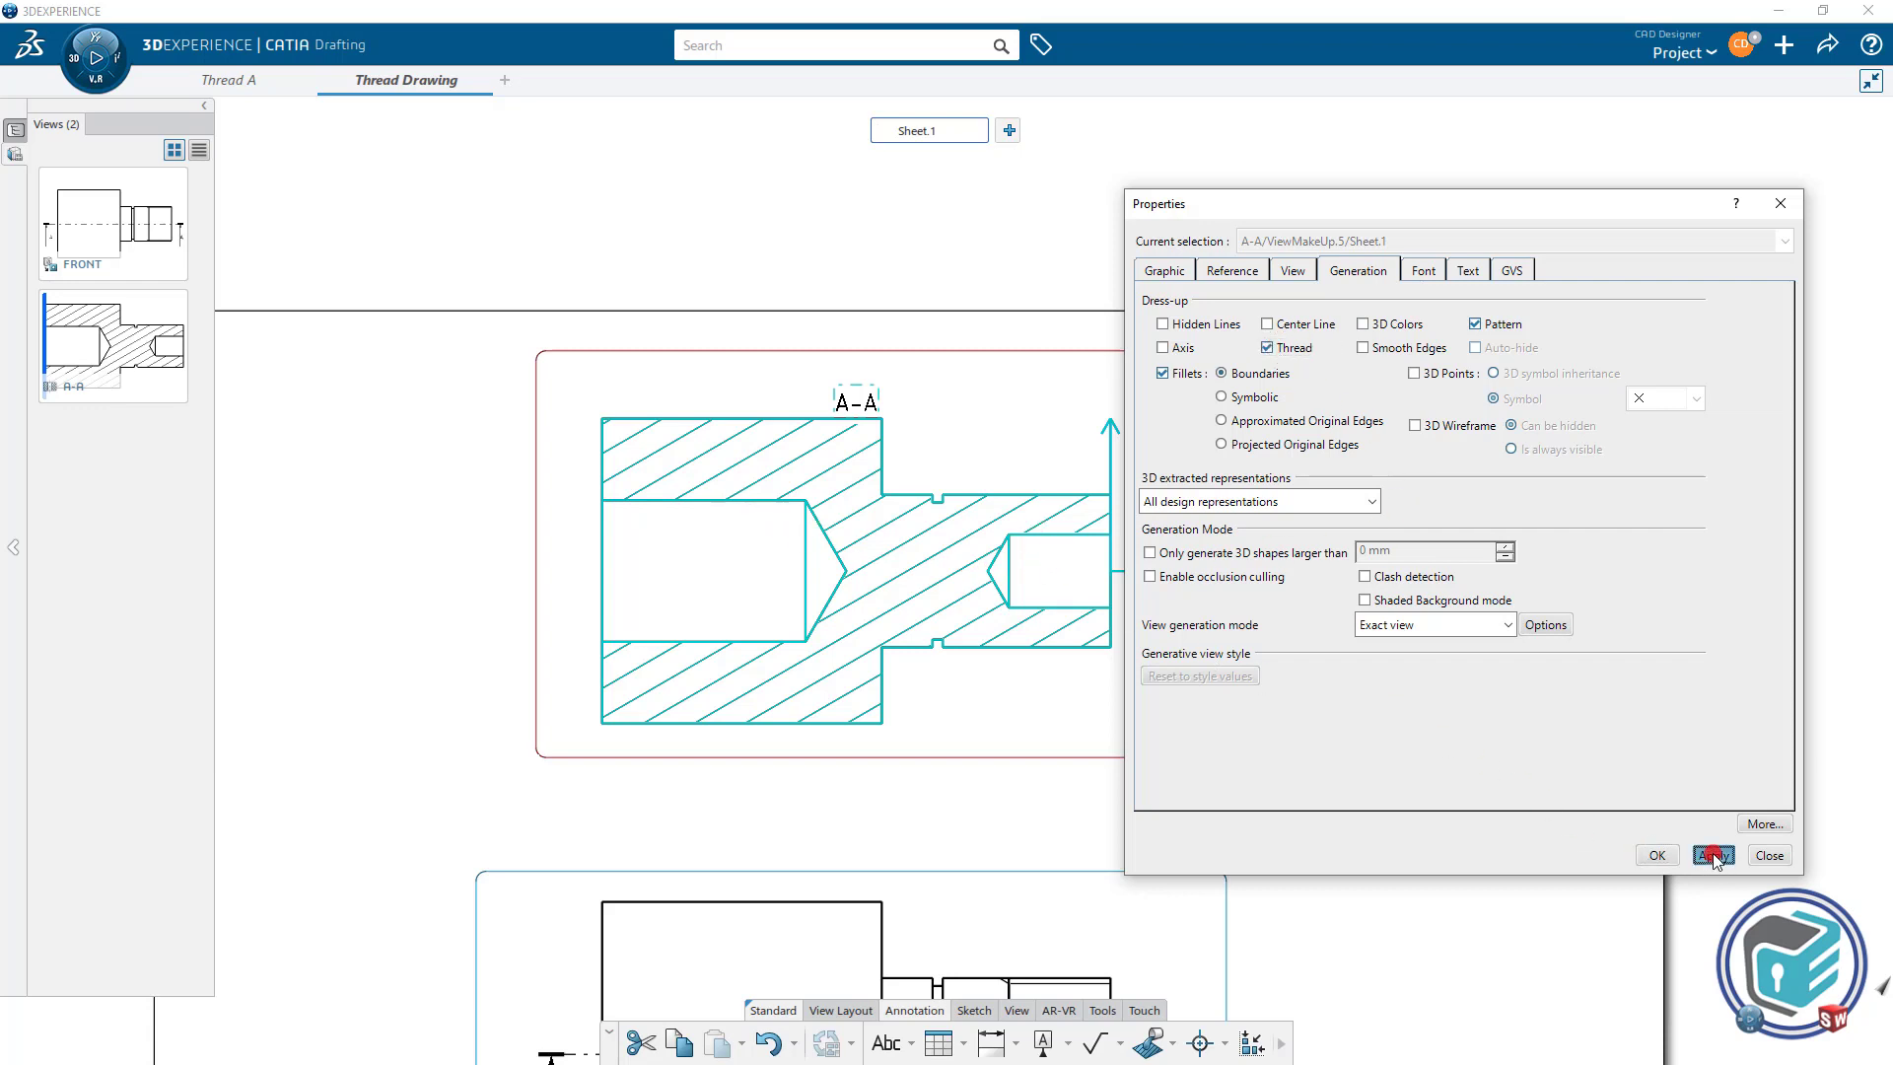
pyautogui.click(1657, 855)
pyautogui.scroll(1, 1047, 651)
pyautogui.moveTo(1047, 650); pyautogui.dragTo(1144, 416, button='middle')
pyautogui.click(1384, 437)
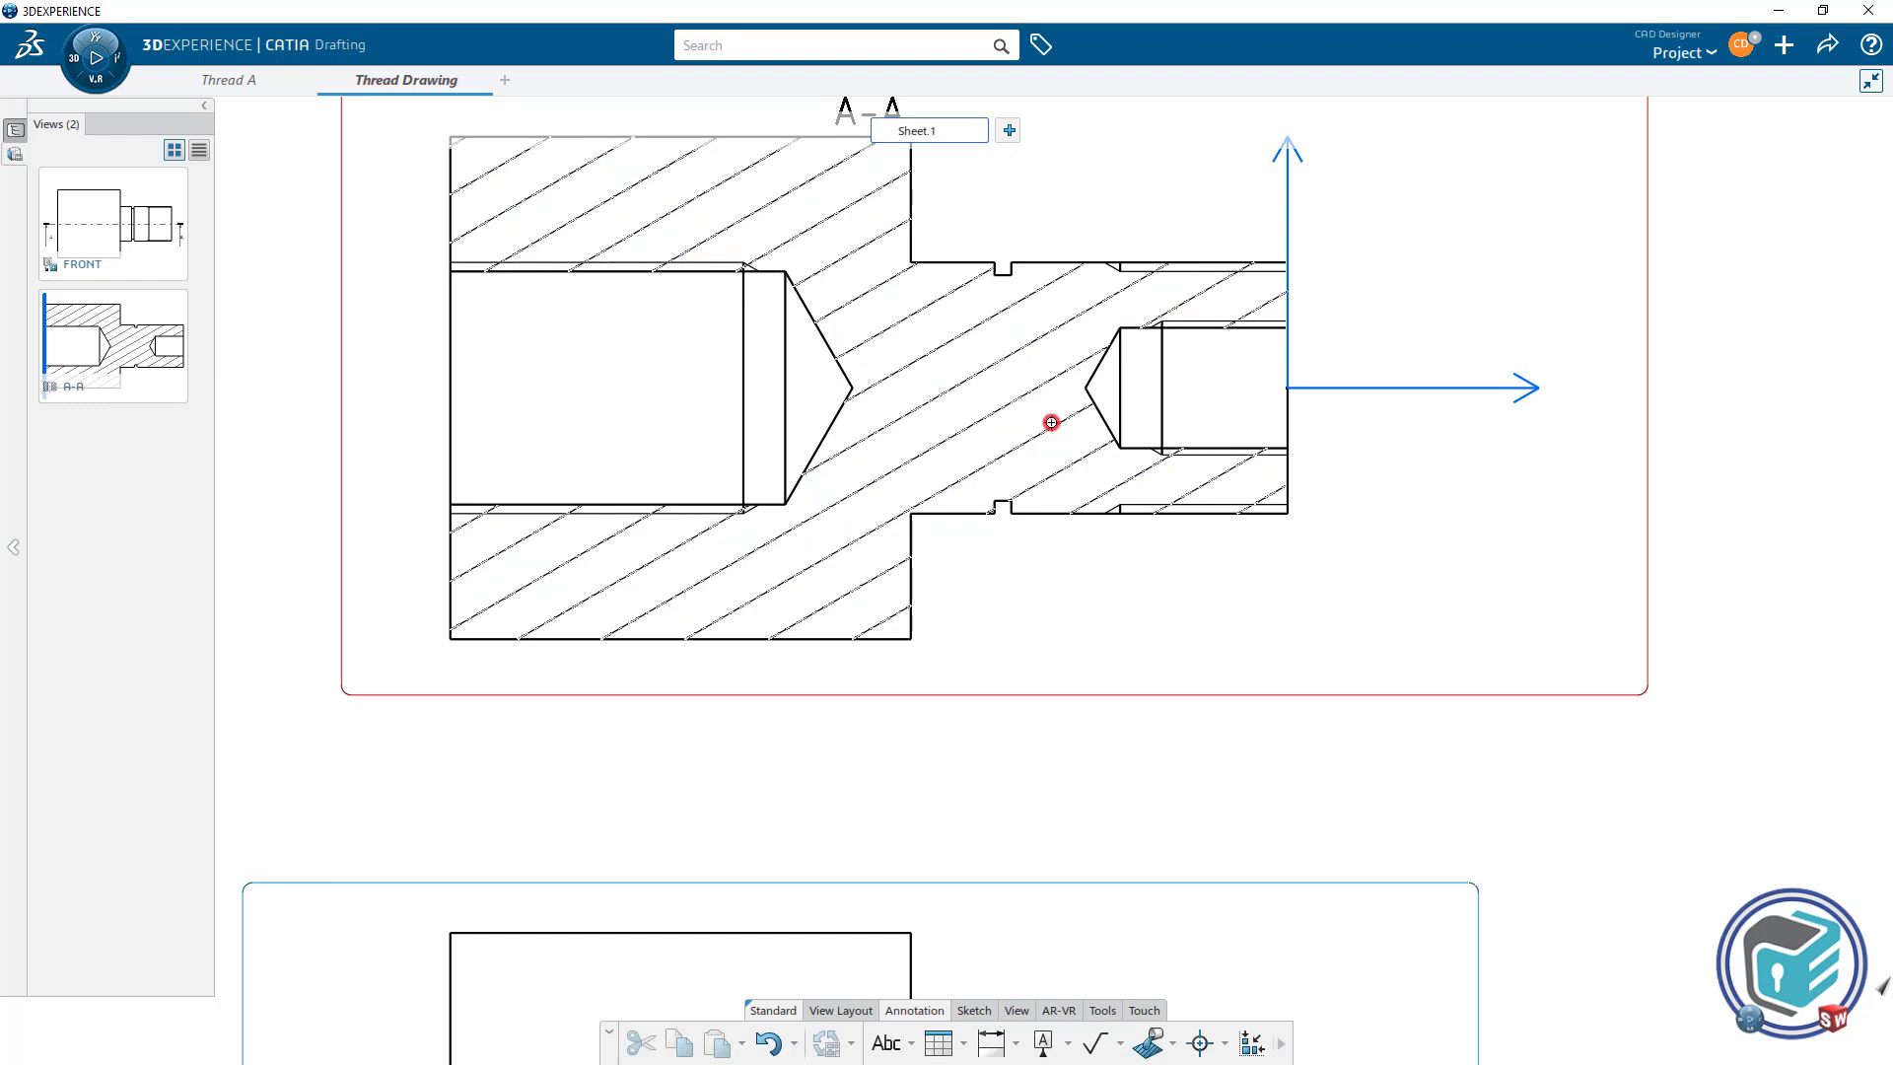
pyautogui.scroll(-1, 1051, 422)
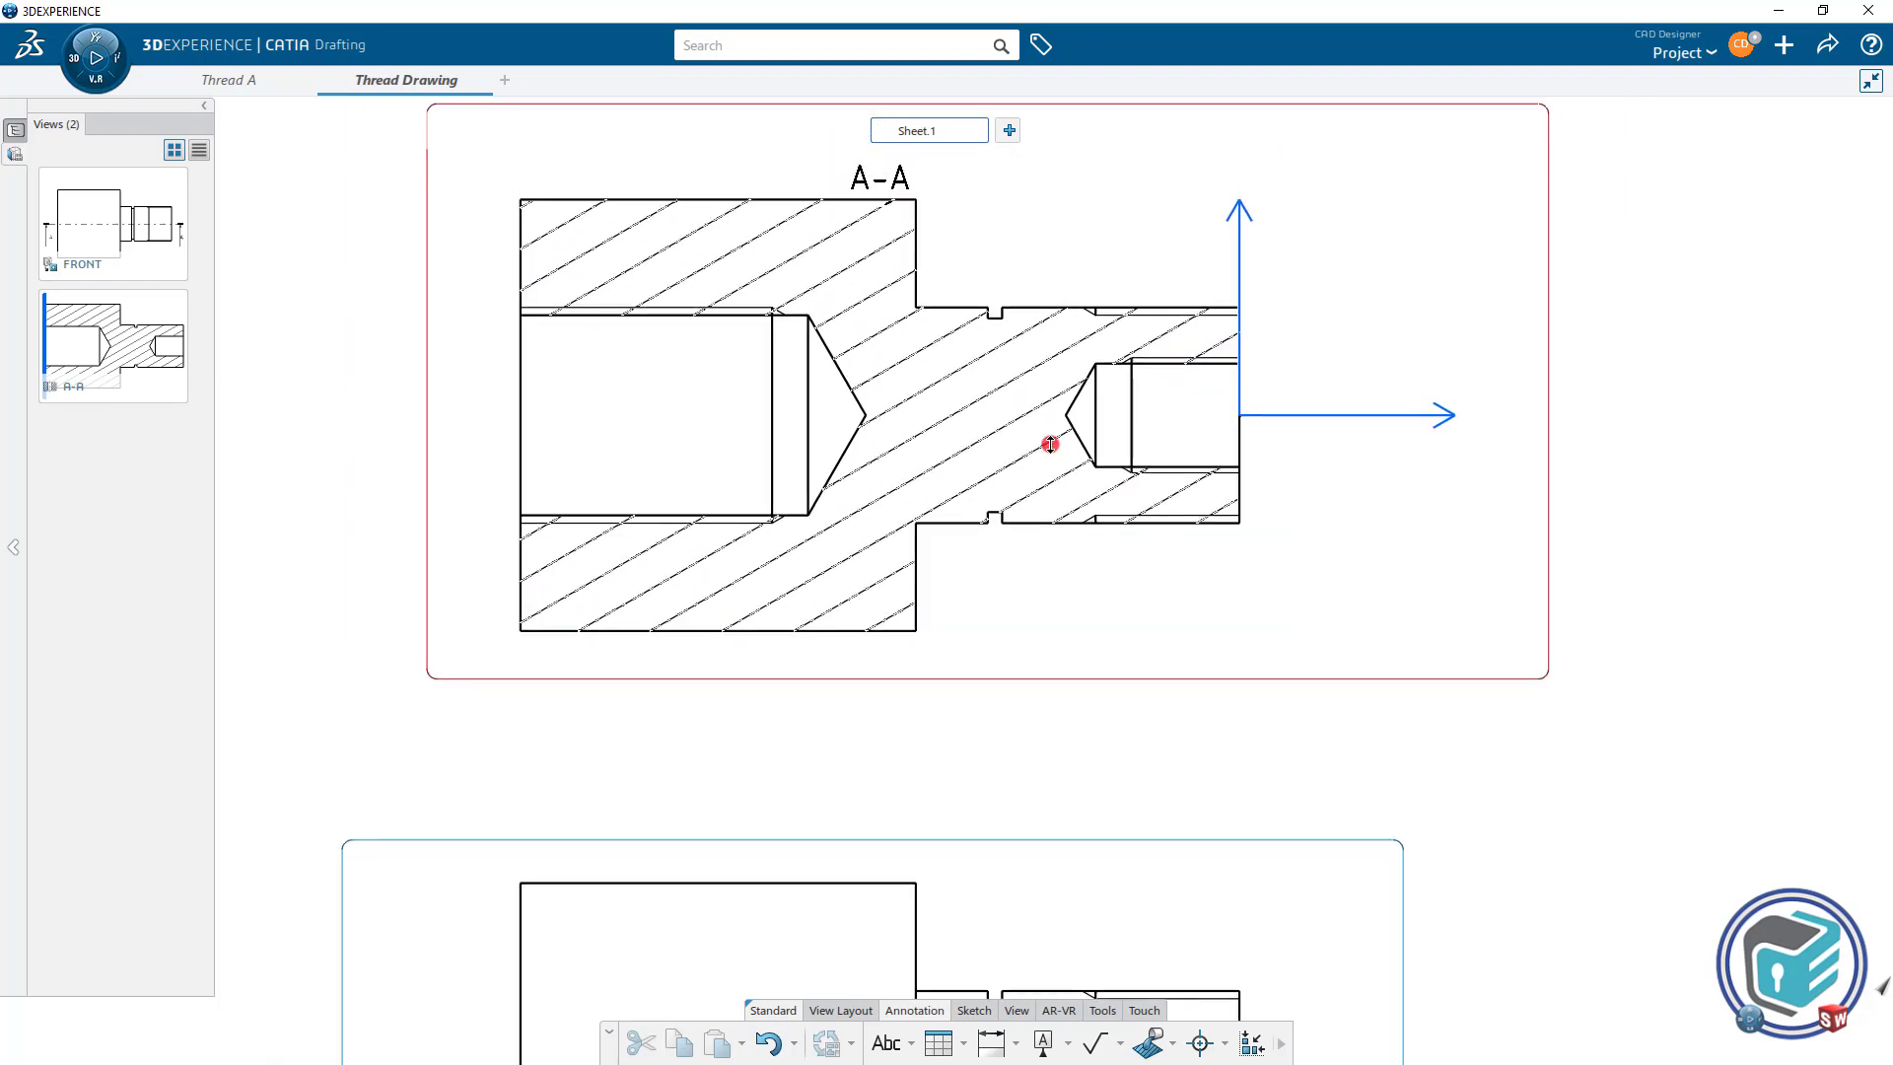
# Add thread dimensions to the small internal thread in section A-A and move its diameter and depth dimensions clear of the shaft outline.
pyautogui.click(1014, 1043)
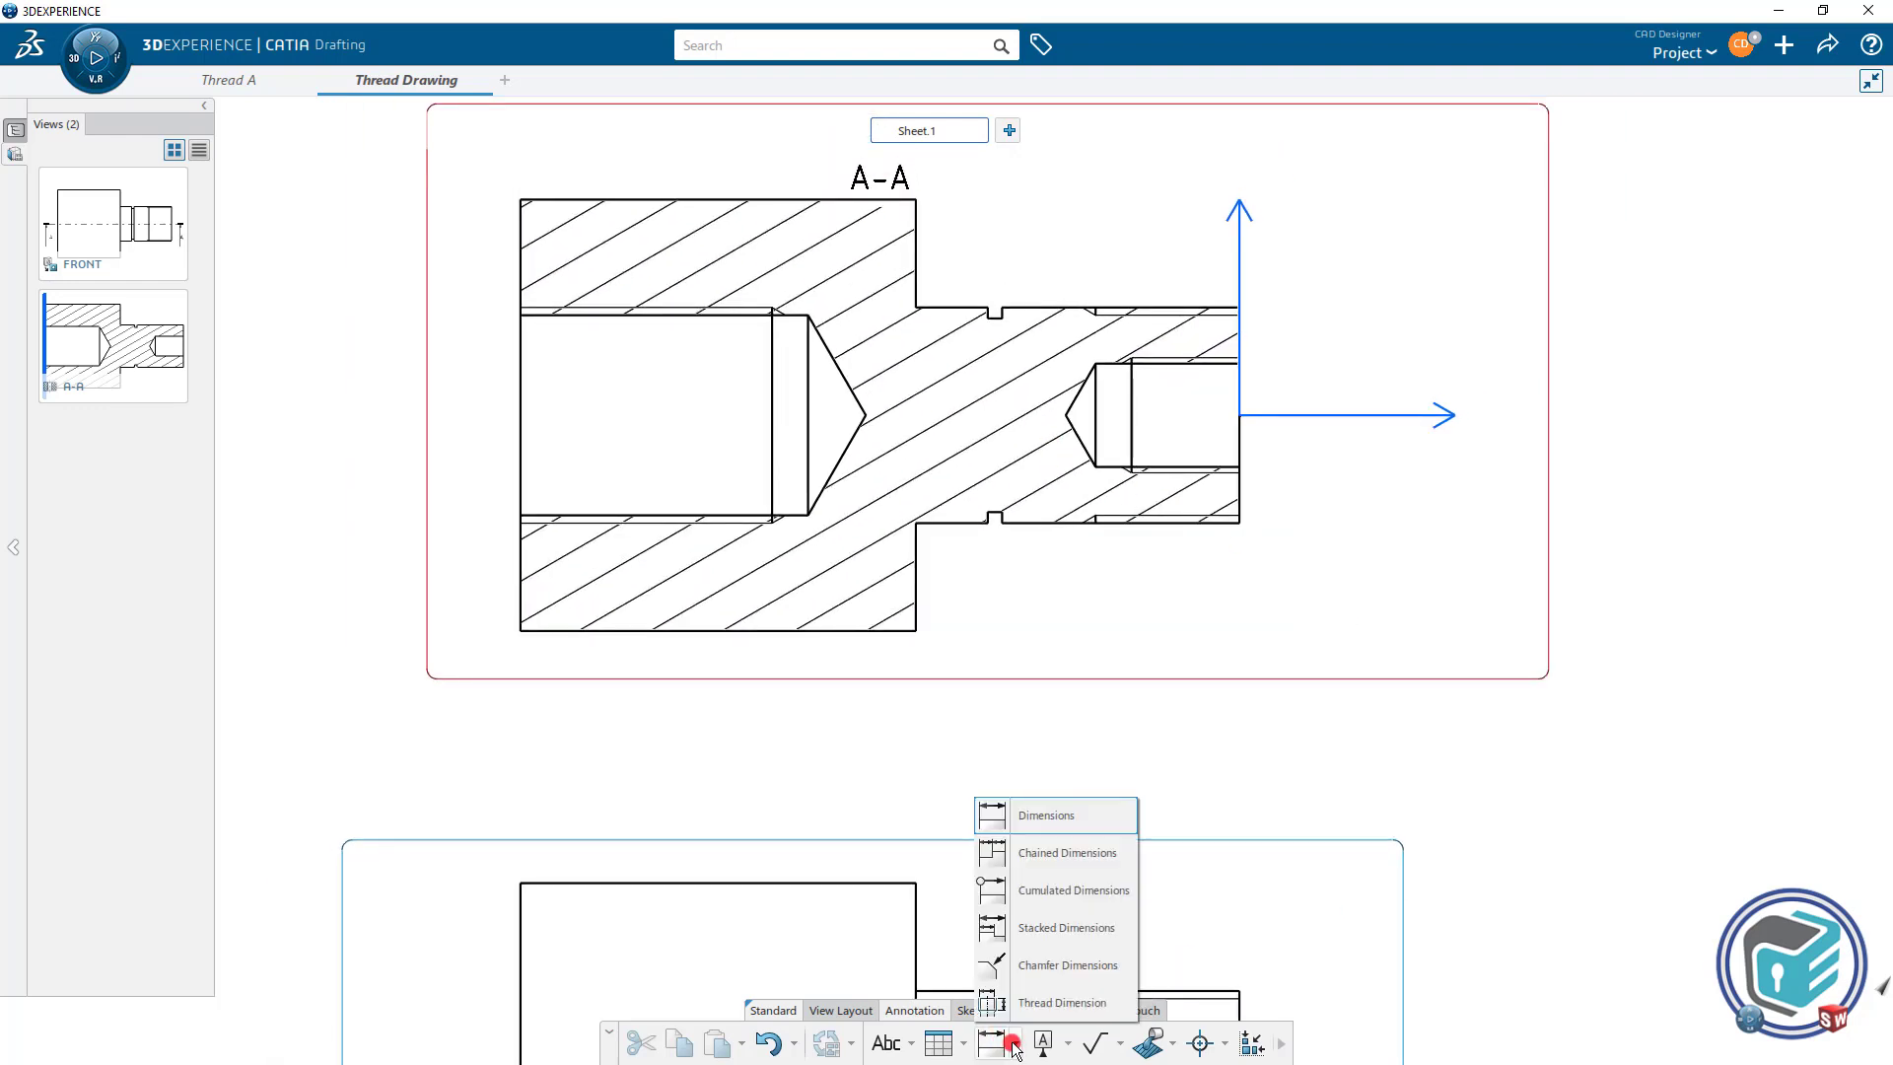
pyautogui.click(1054, 1003)
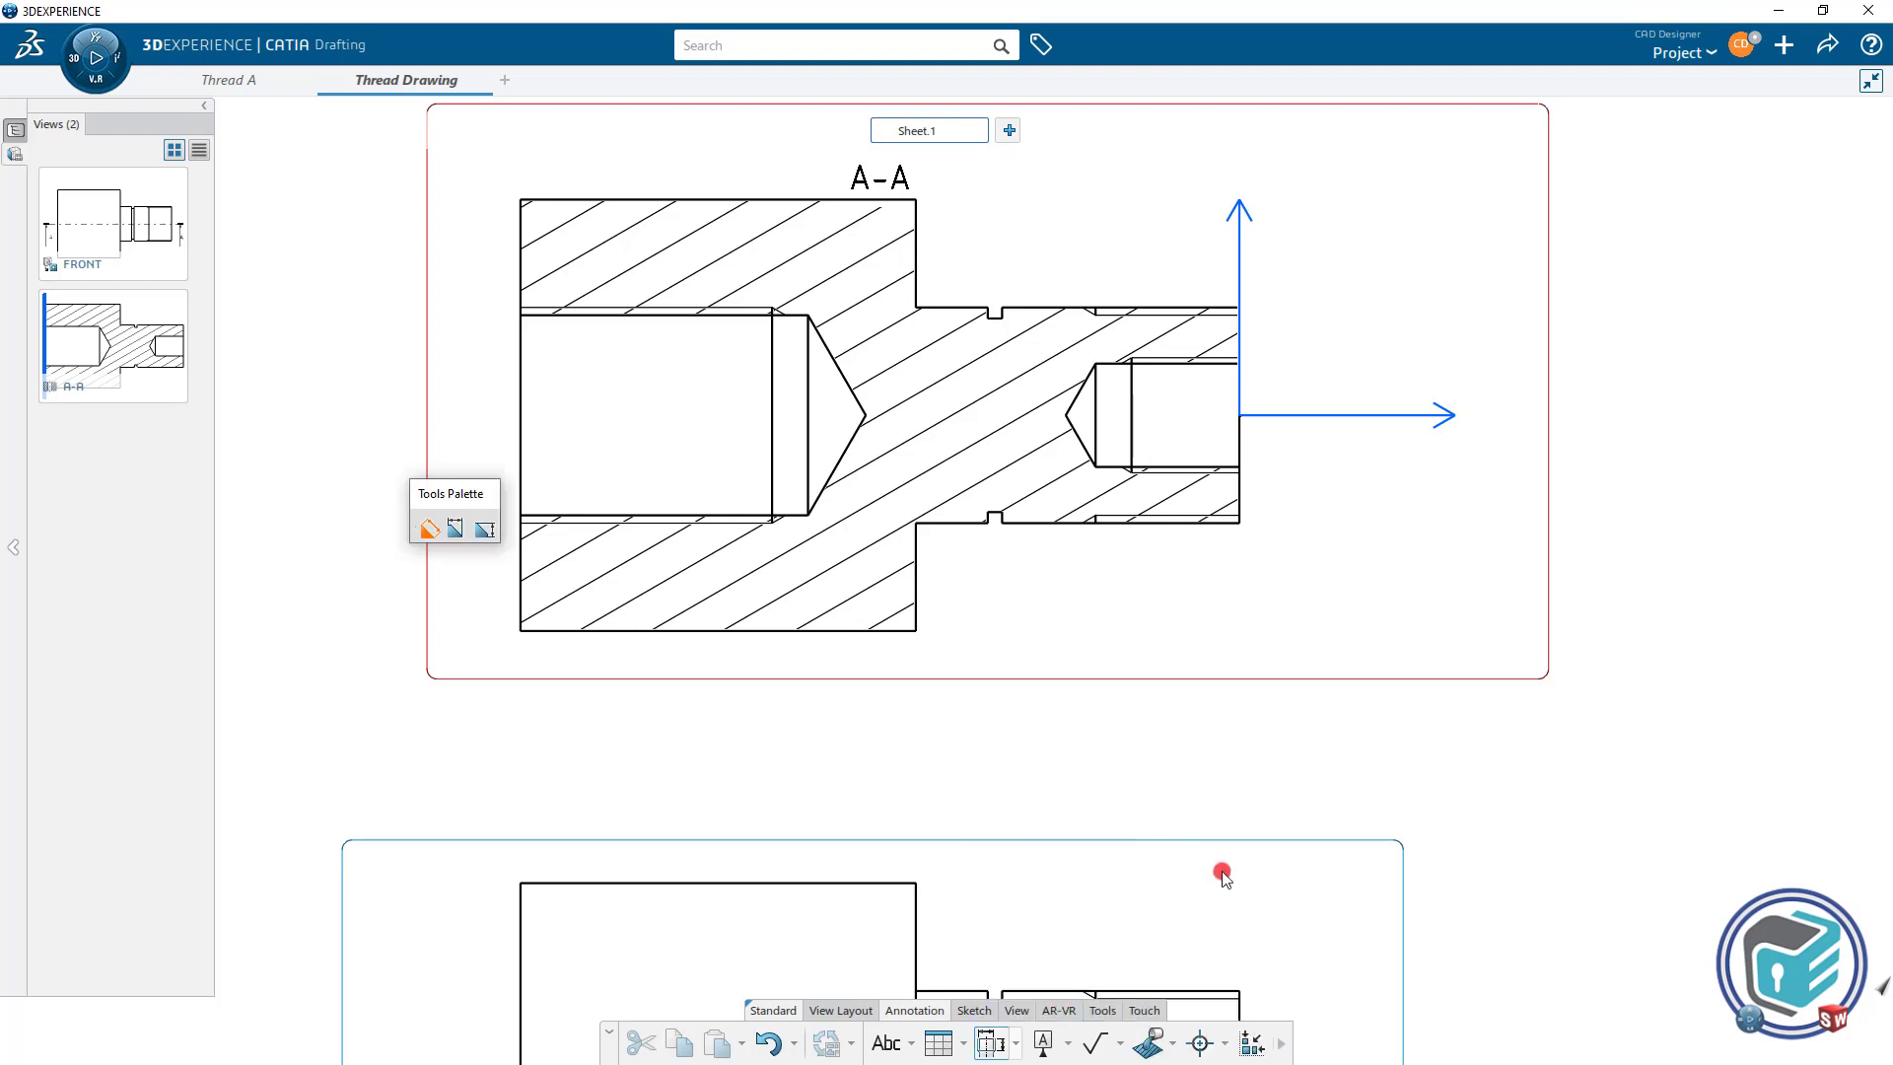
pyautogui.click(1226, 361)
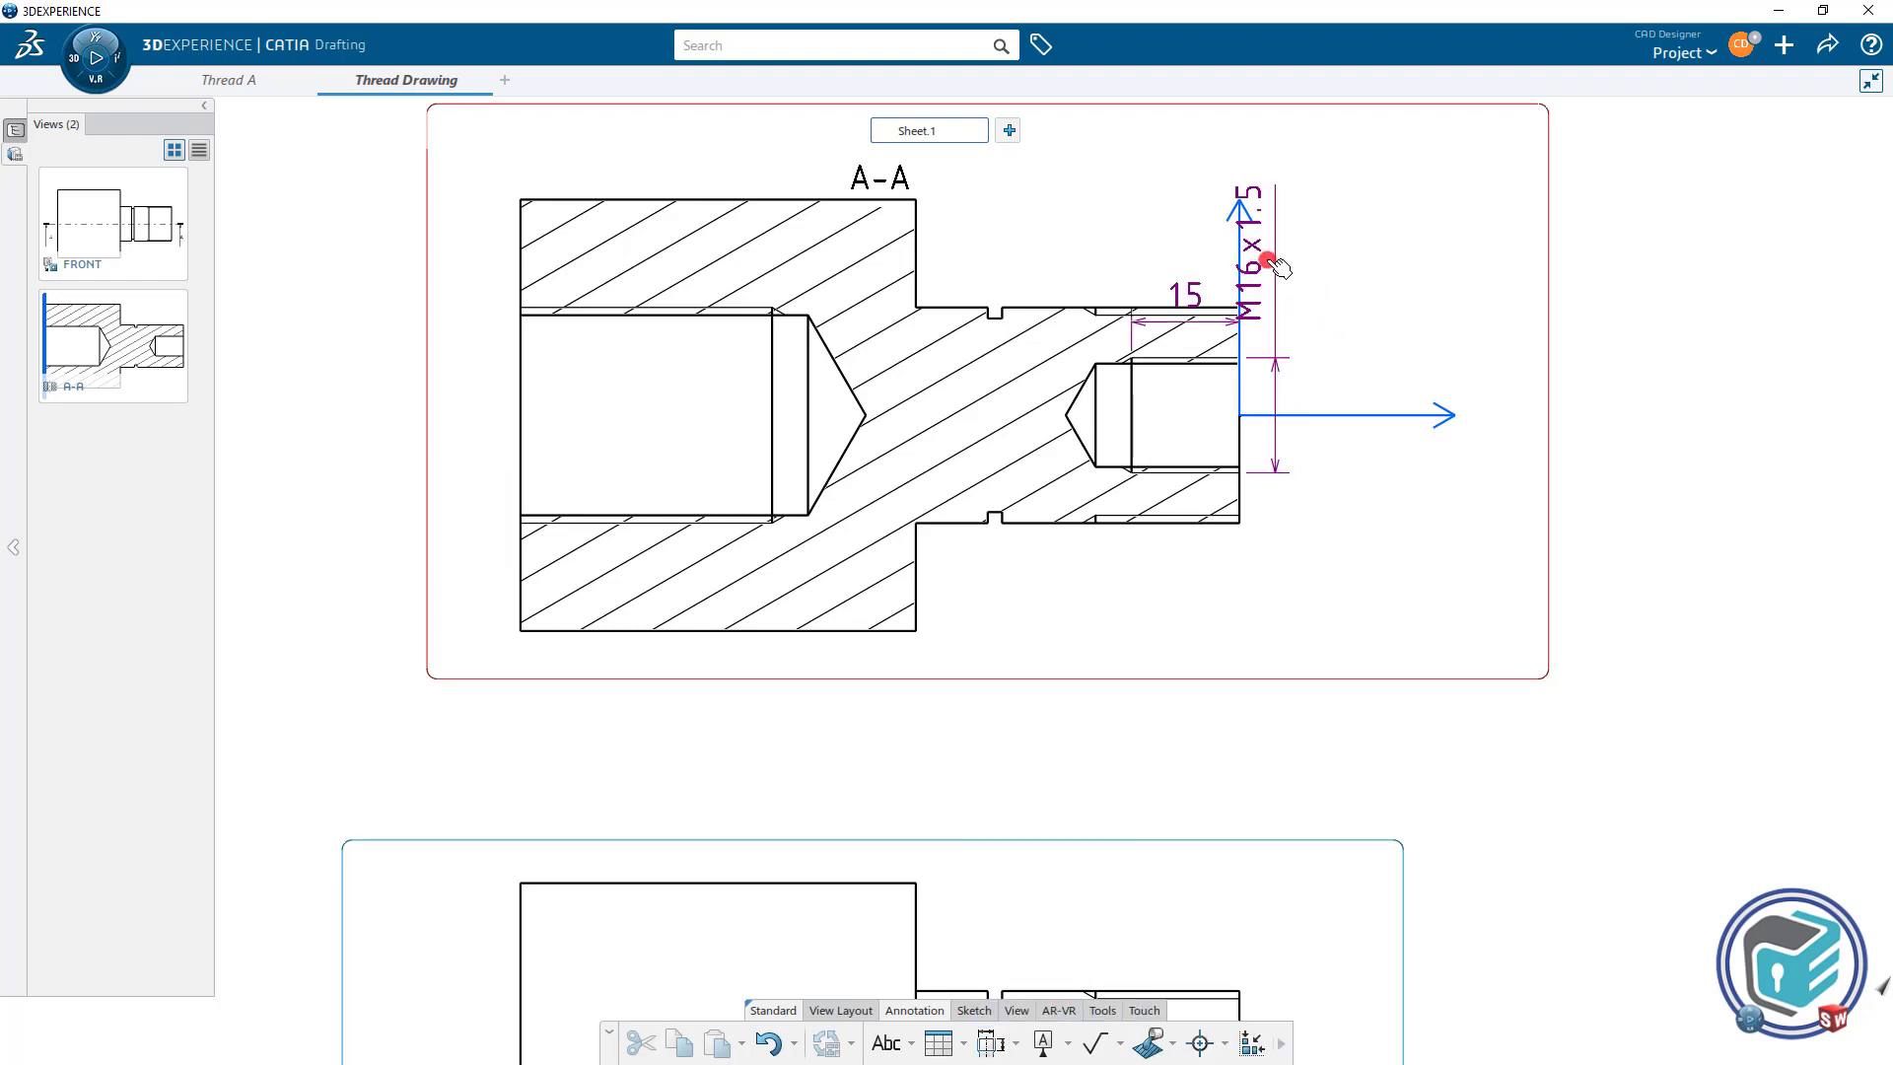
pyautogui.moveTo(1269, 264); pyautogui.dragTo(1386, 295)
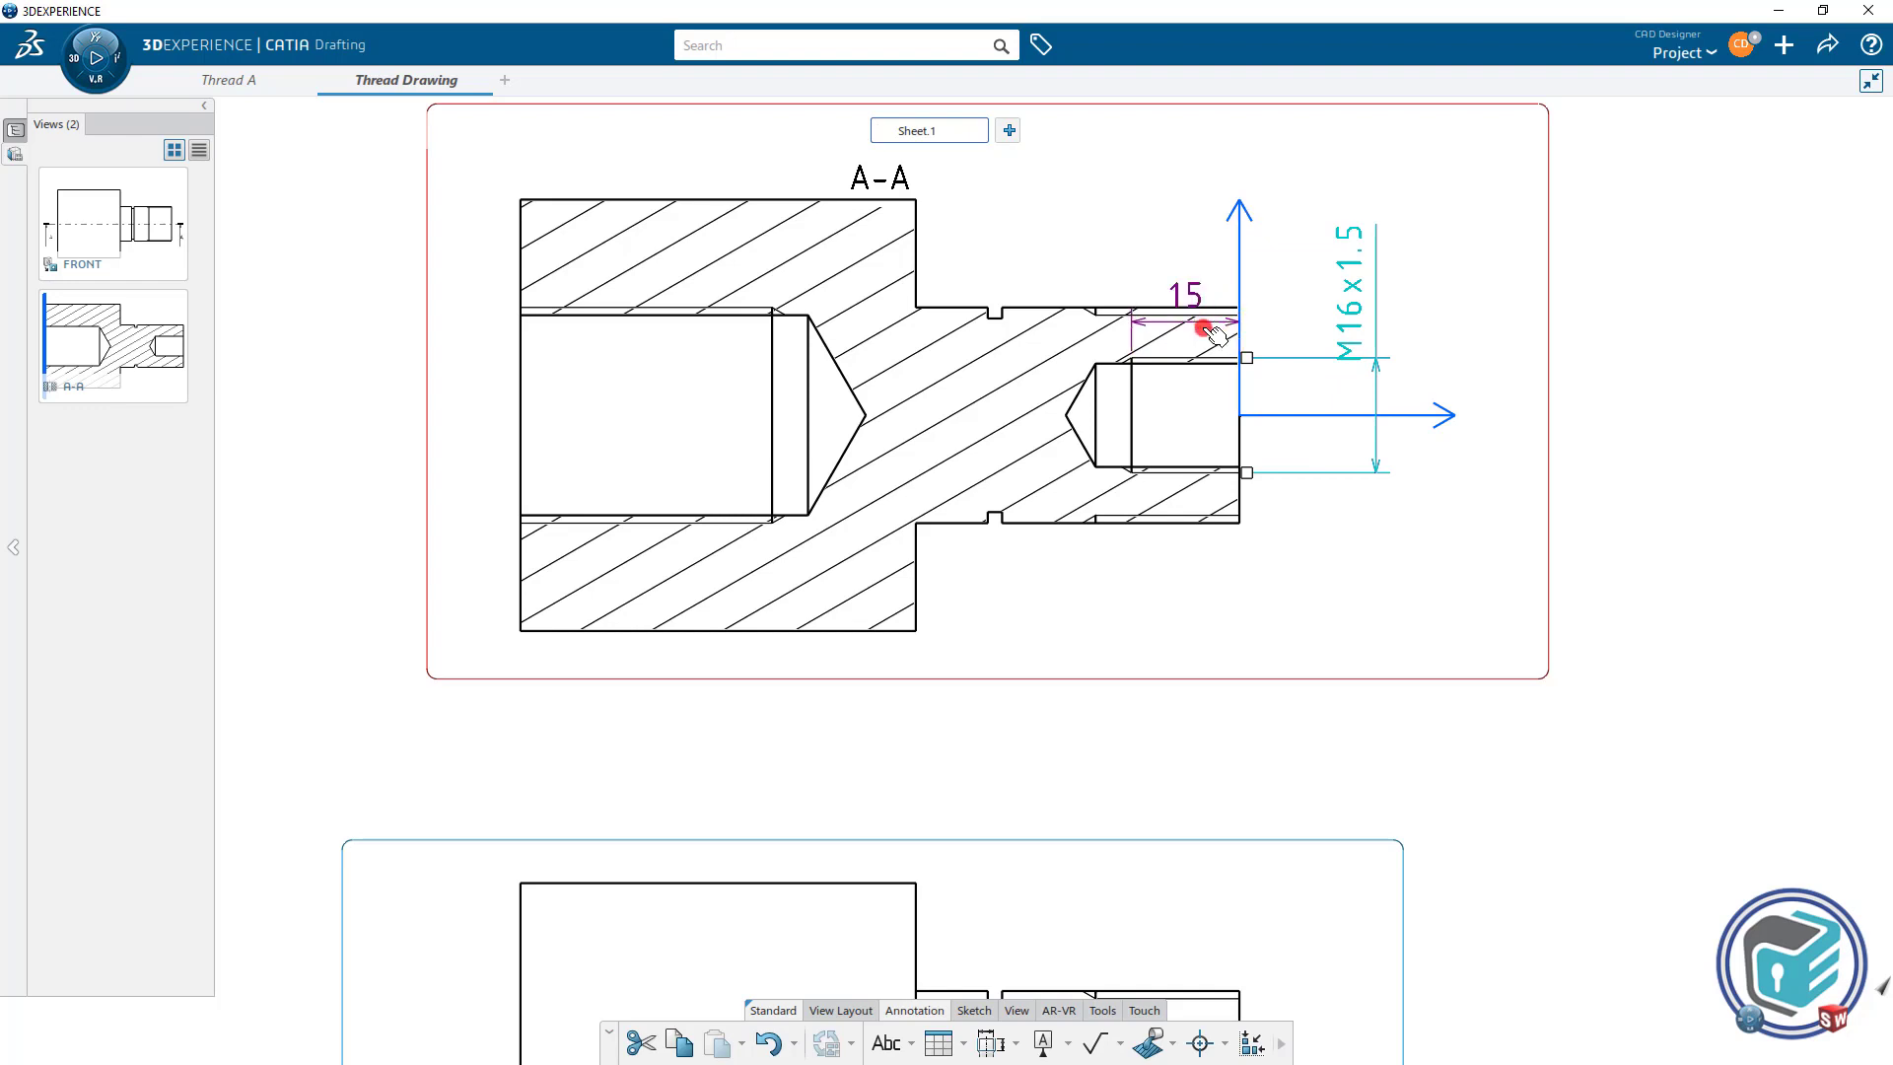
pyautogui.moveTo(1208, 322); pyautogui.dragTo(1200, 261)
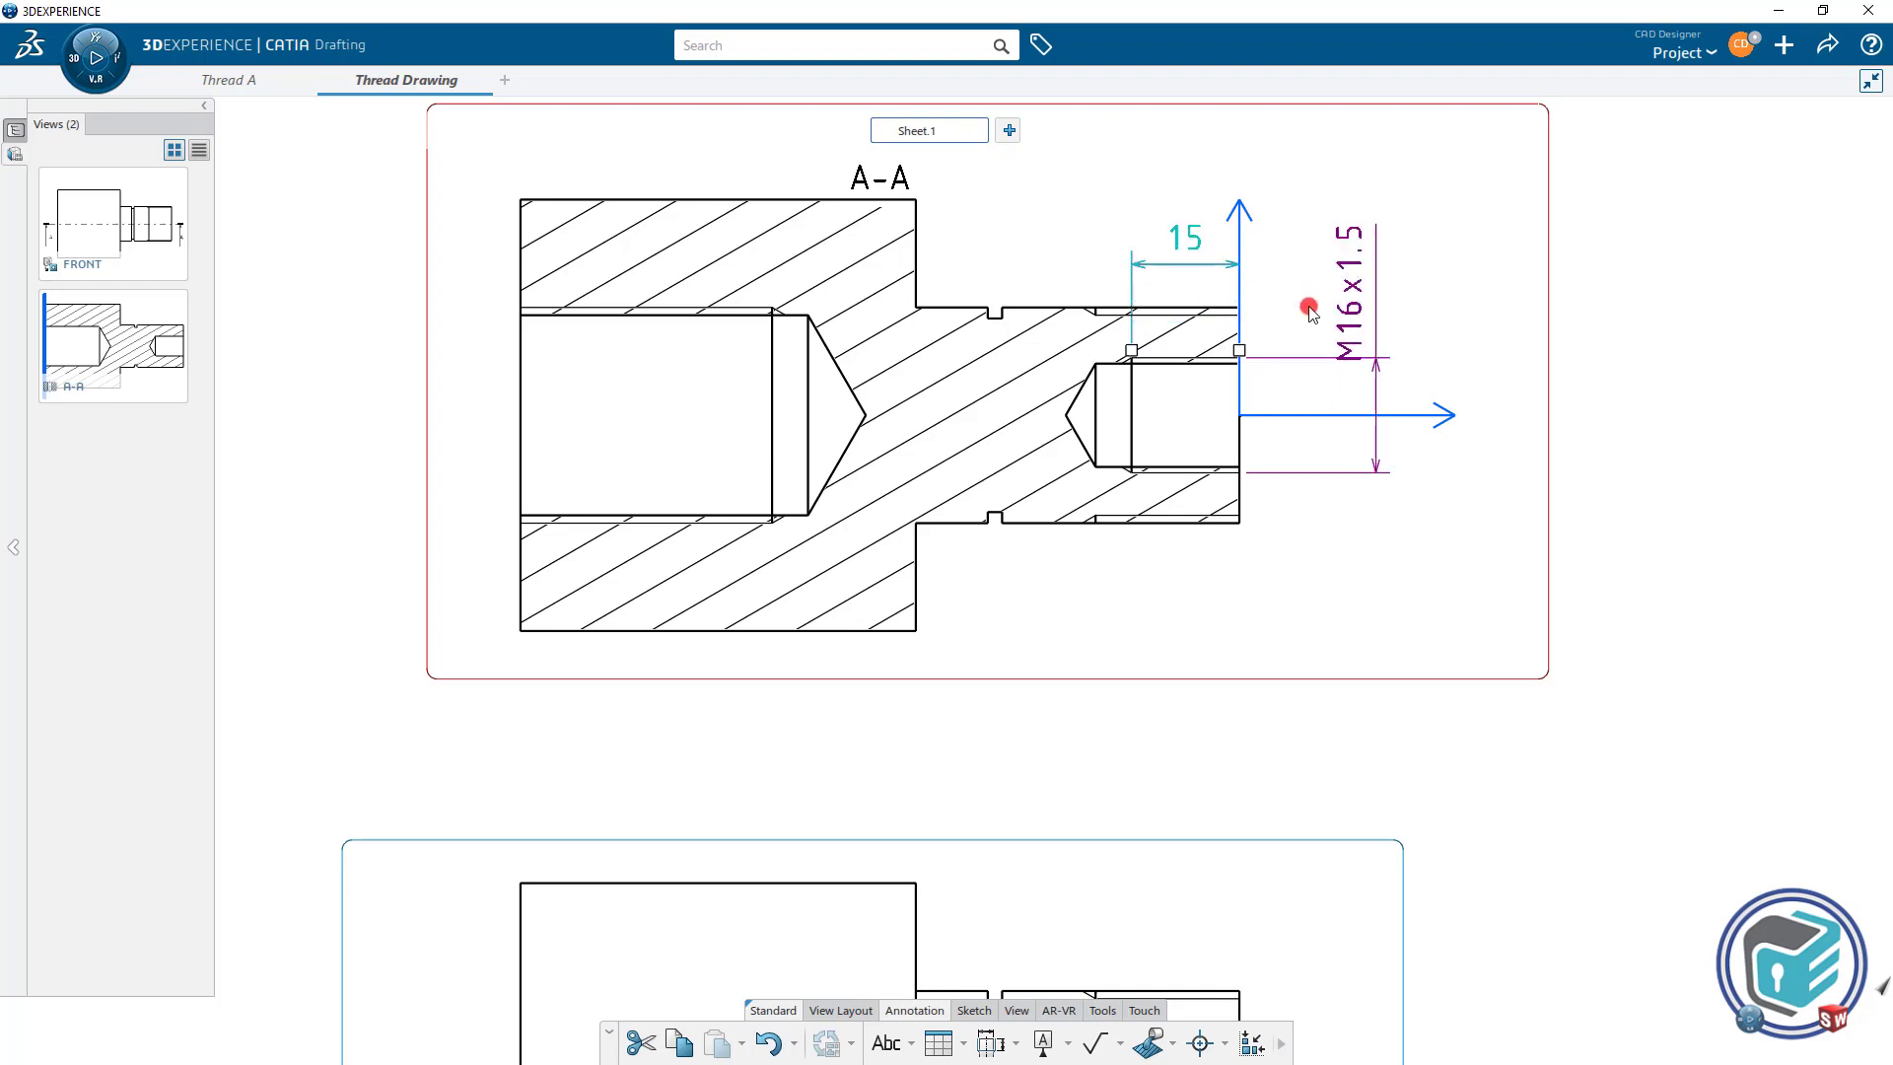
pyautogui.click(1467, 318)
# Add thread dimensions to the large internal thread at the wide end of the shaft in section A-A.
pyautogui.moveTo(1212, 493)
pyautogui.mouseDown(button='middle')
pyautogui.moveTo(1351, 497)
pyautogui.moveTo(1365, 635)
pyautogui.mouseUp(button='middle')
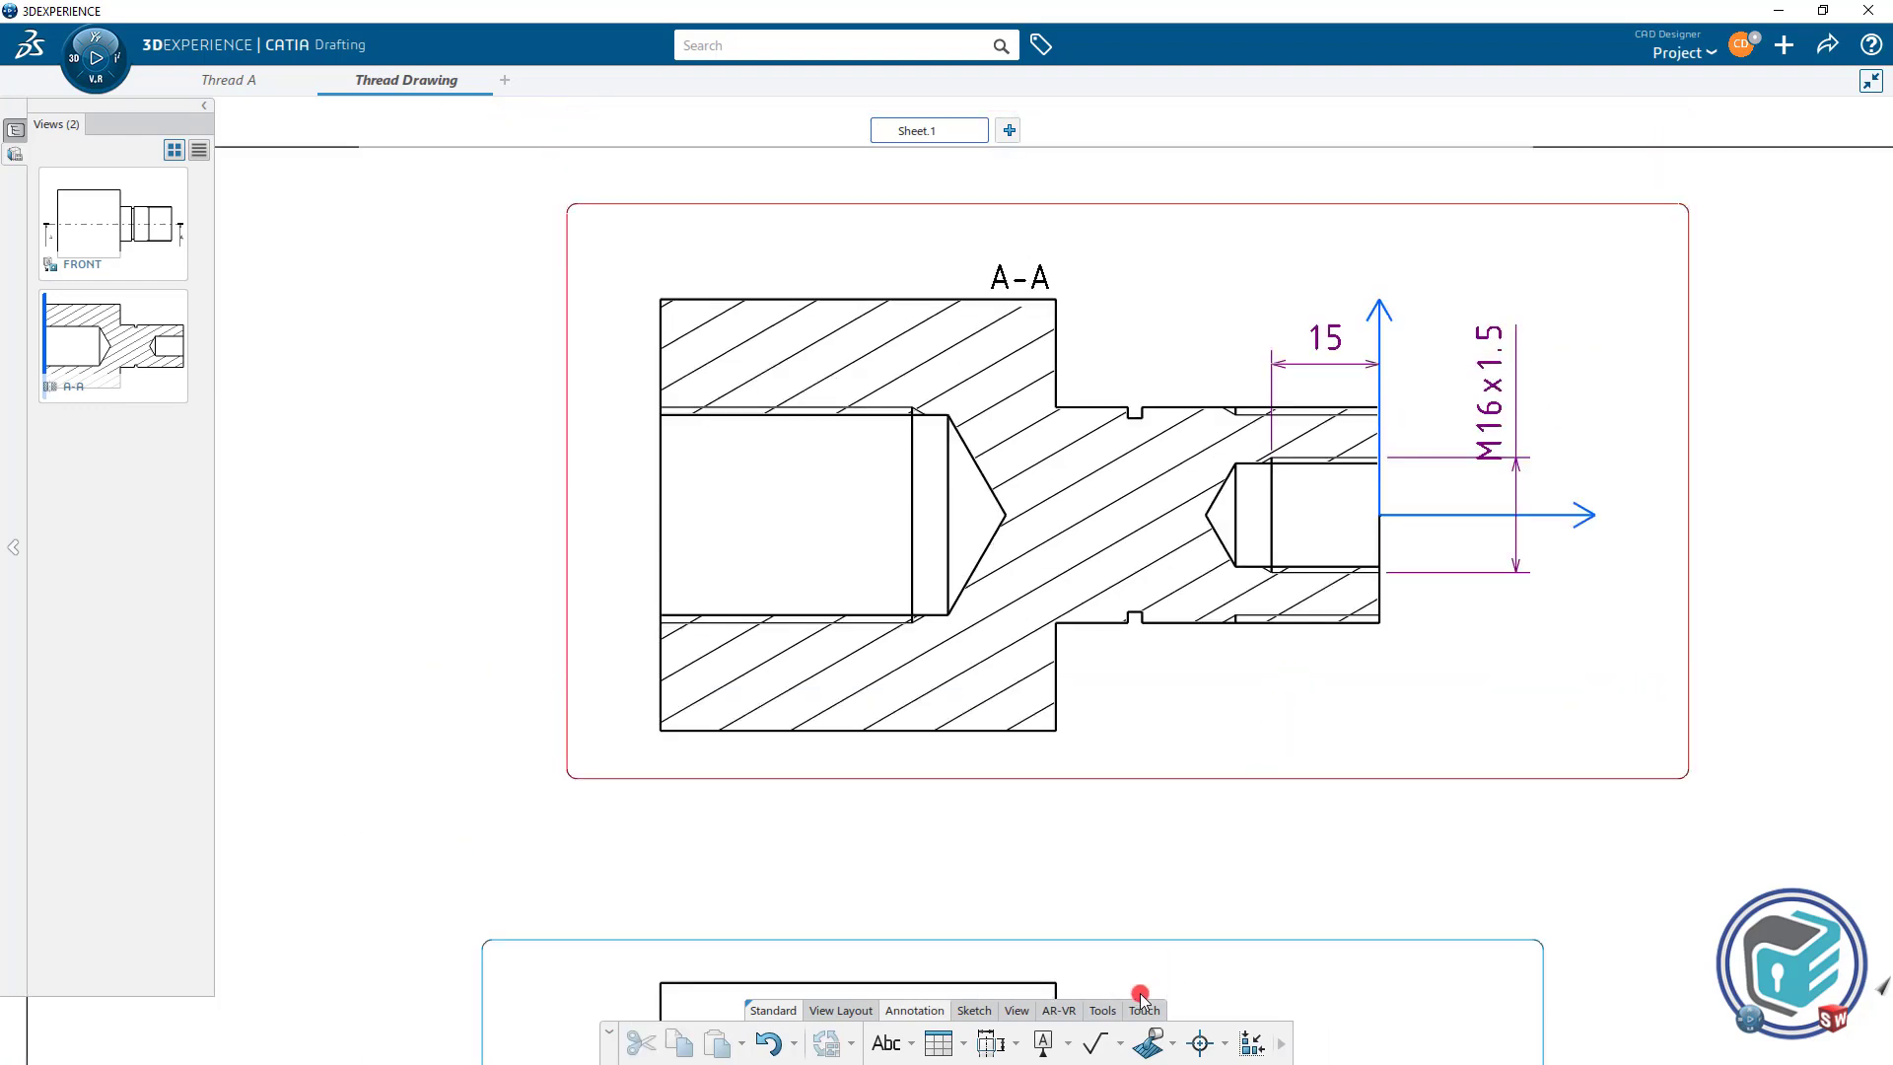
pyautogui.click(1015, 1043)
pyautogui.click(1025, 963)
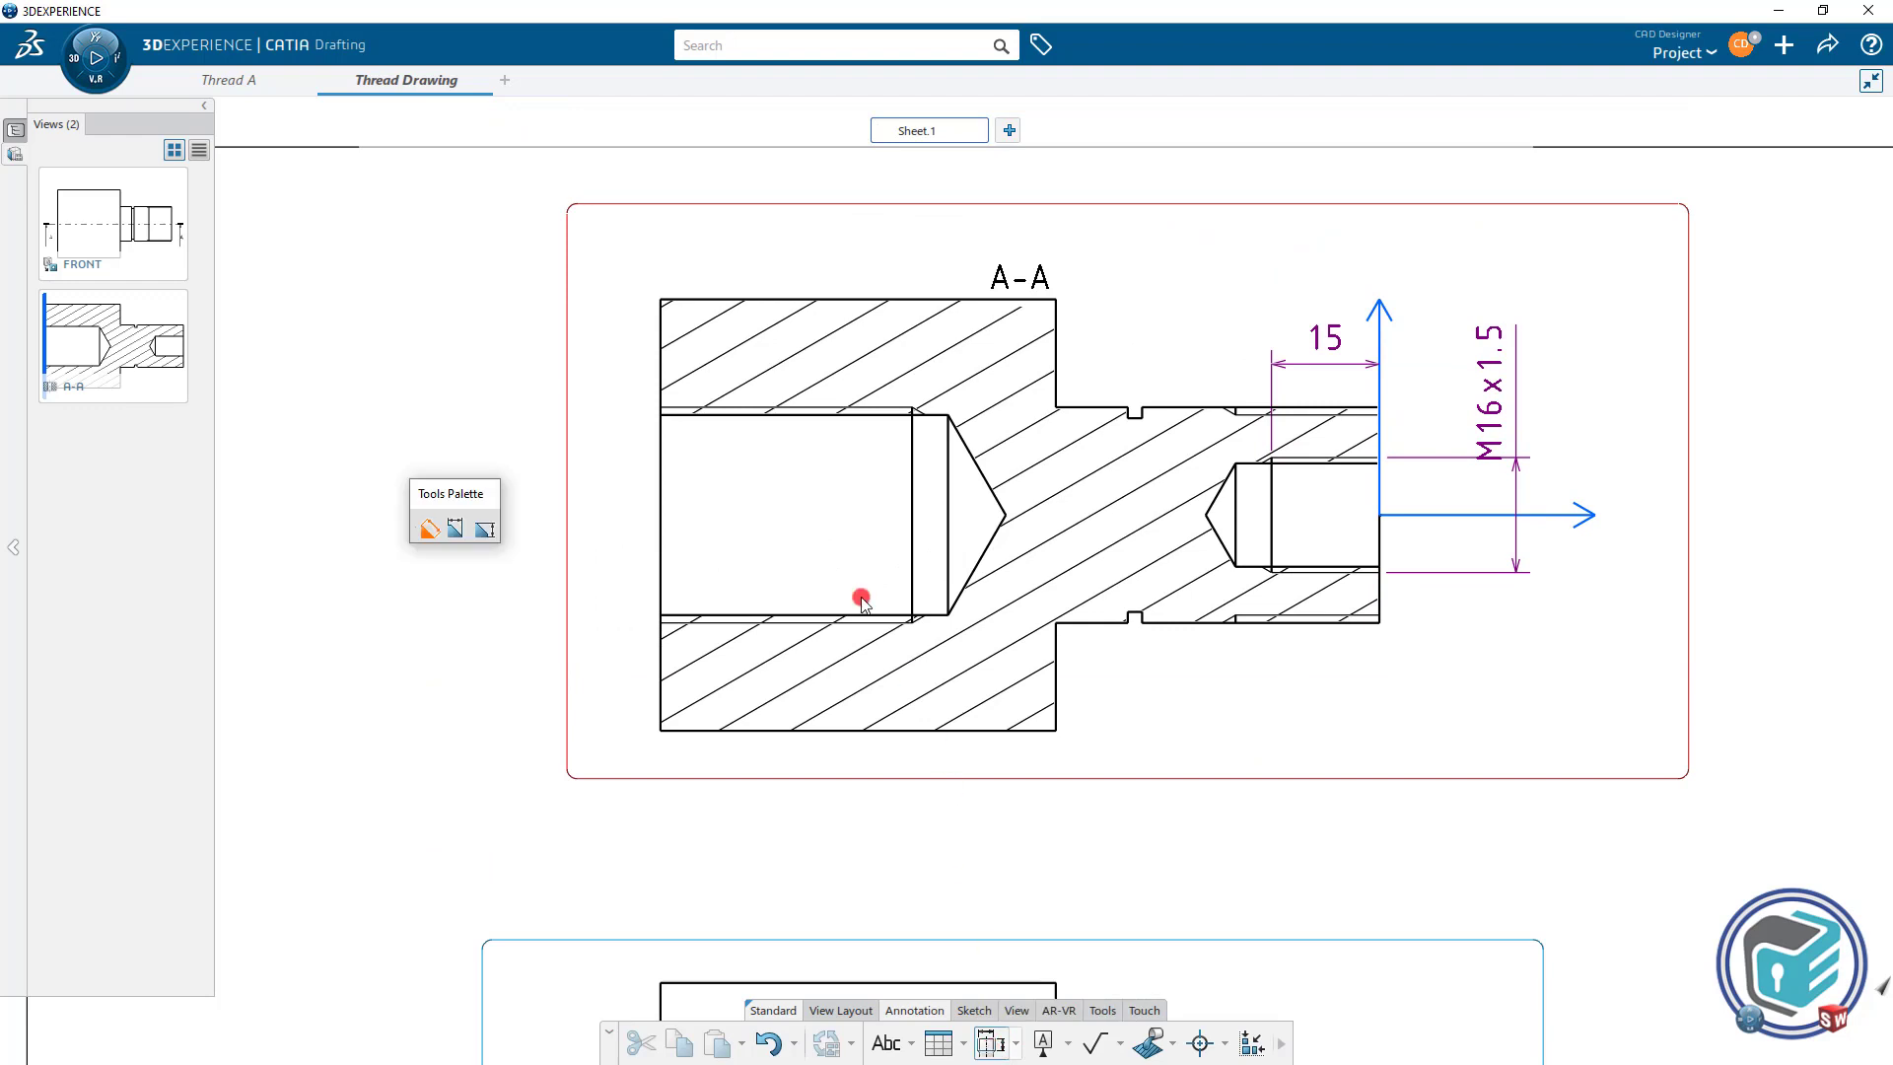
pyautogui.click(752, 623)
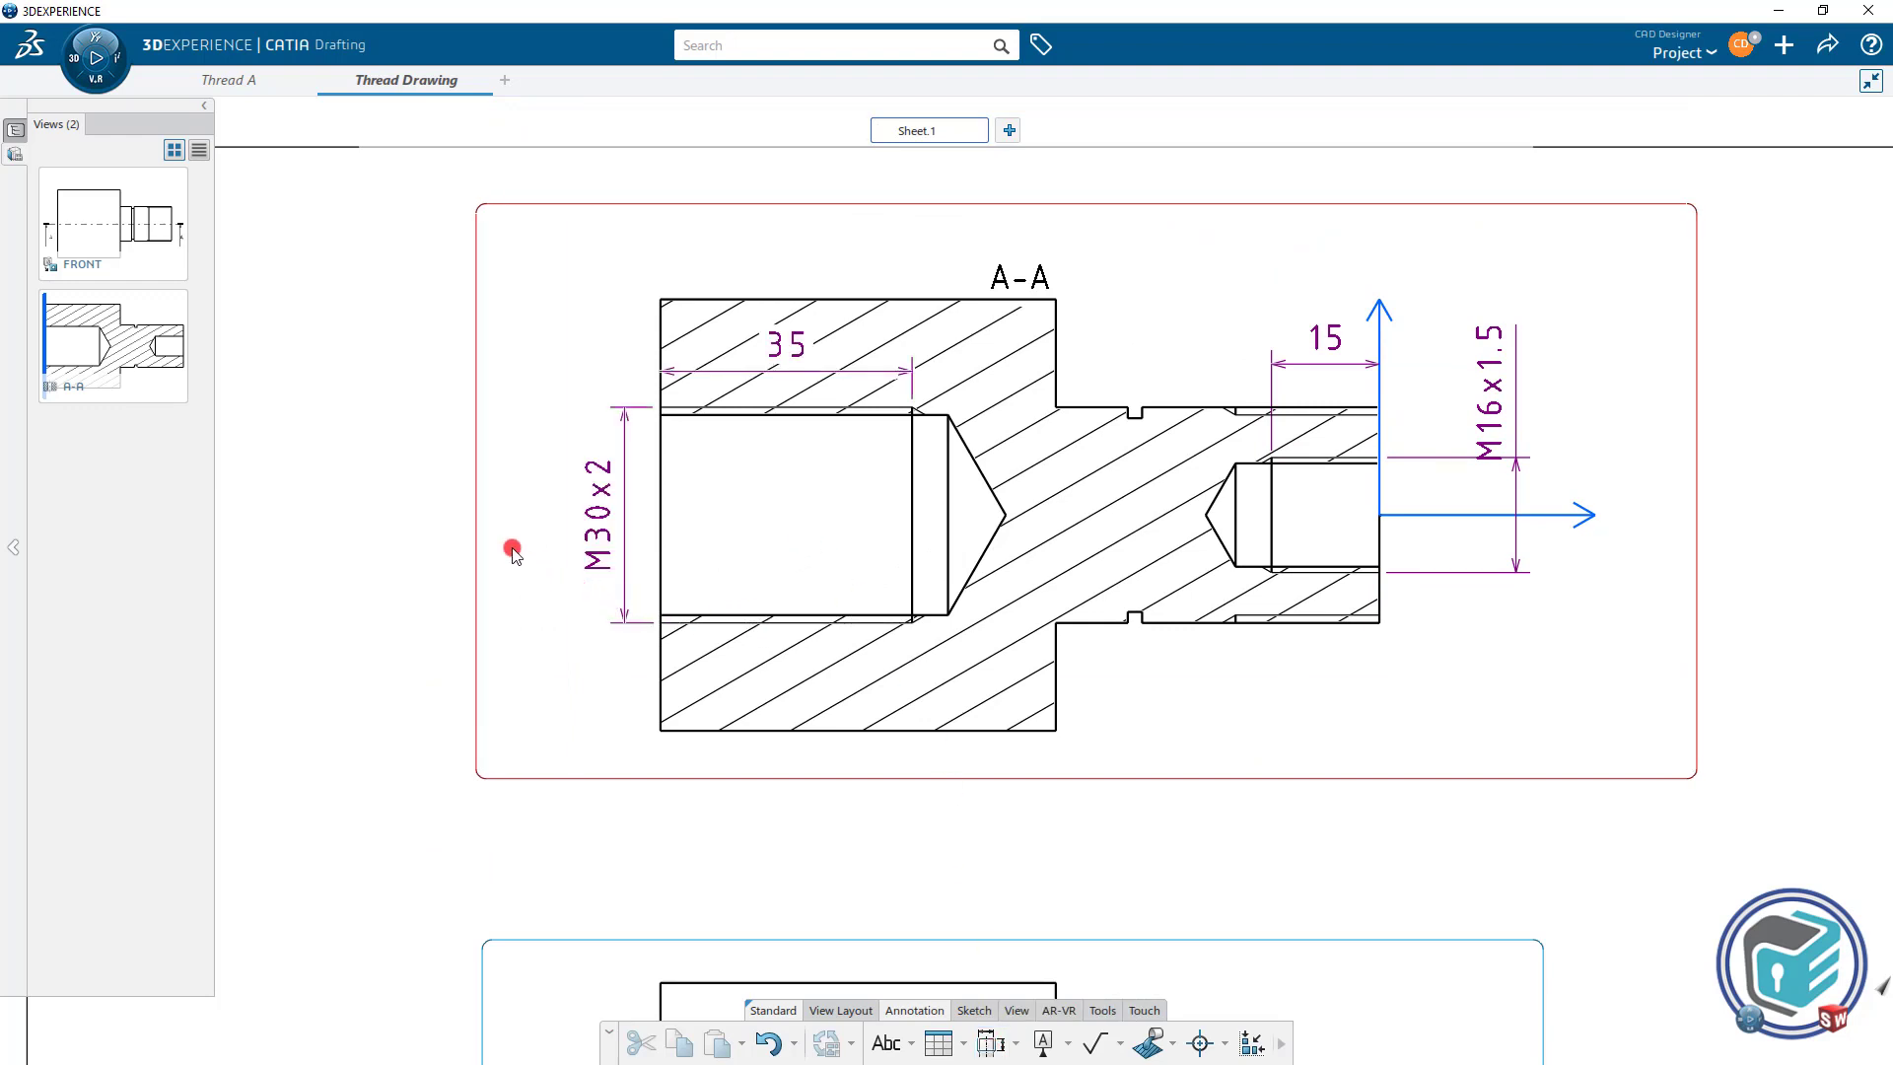
# Add thread dimensions to the external thread in the front view and move its diameter dimension outward past the section arrow.
pyautogui.moveTo(1207, 678)
pyautogui.mouseDown(button='middle')
pyautogui.moveTo(1204, 294)
pyautogui.moveTo(1156, 154)
pyautogui.mouseUp(button='middle')
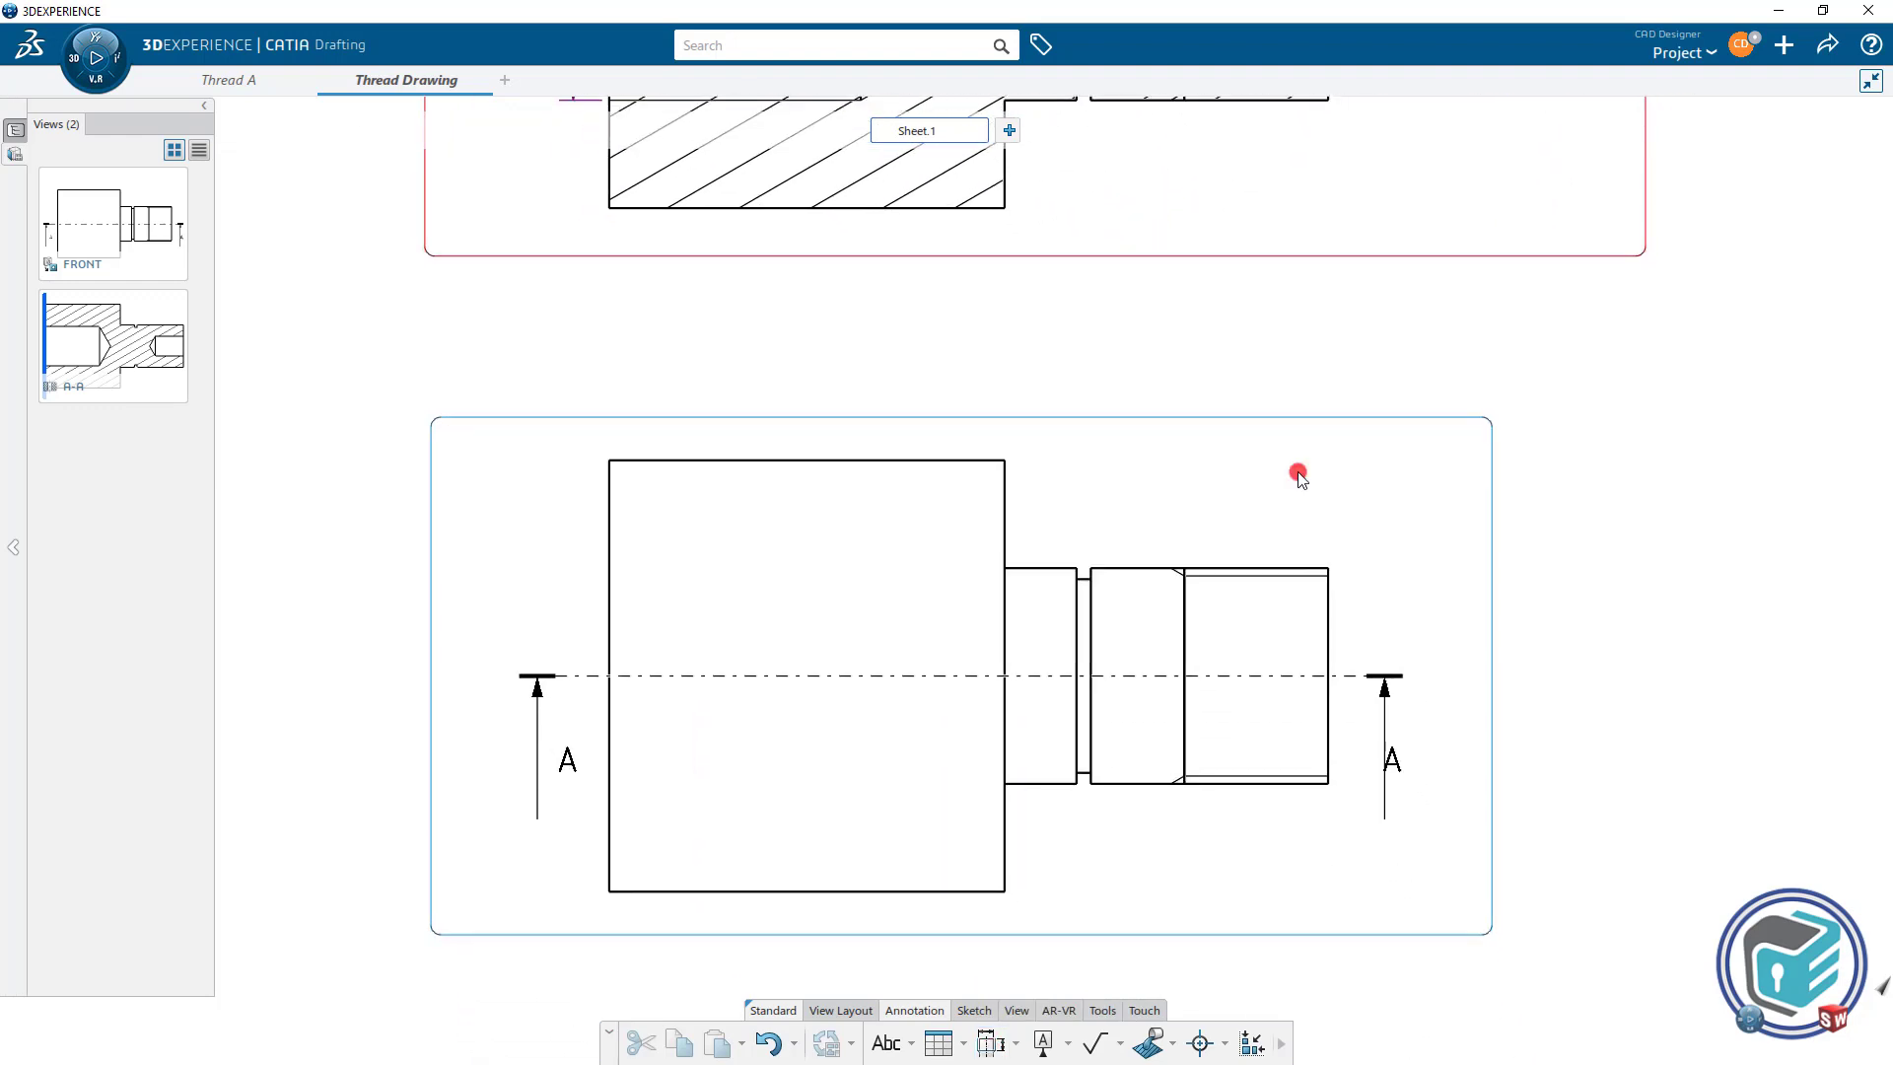
pyautogui.moveTo(1418, 647); pyautogui.dragTo(1314, 586, button='middle')
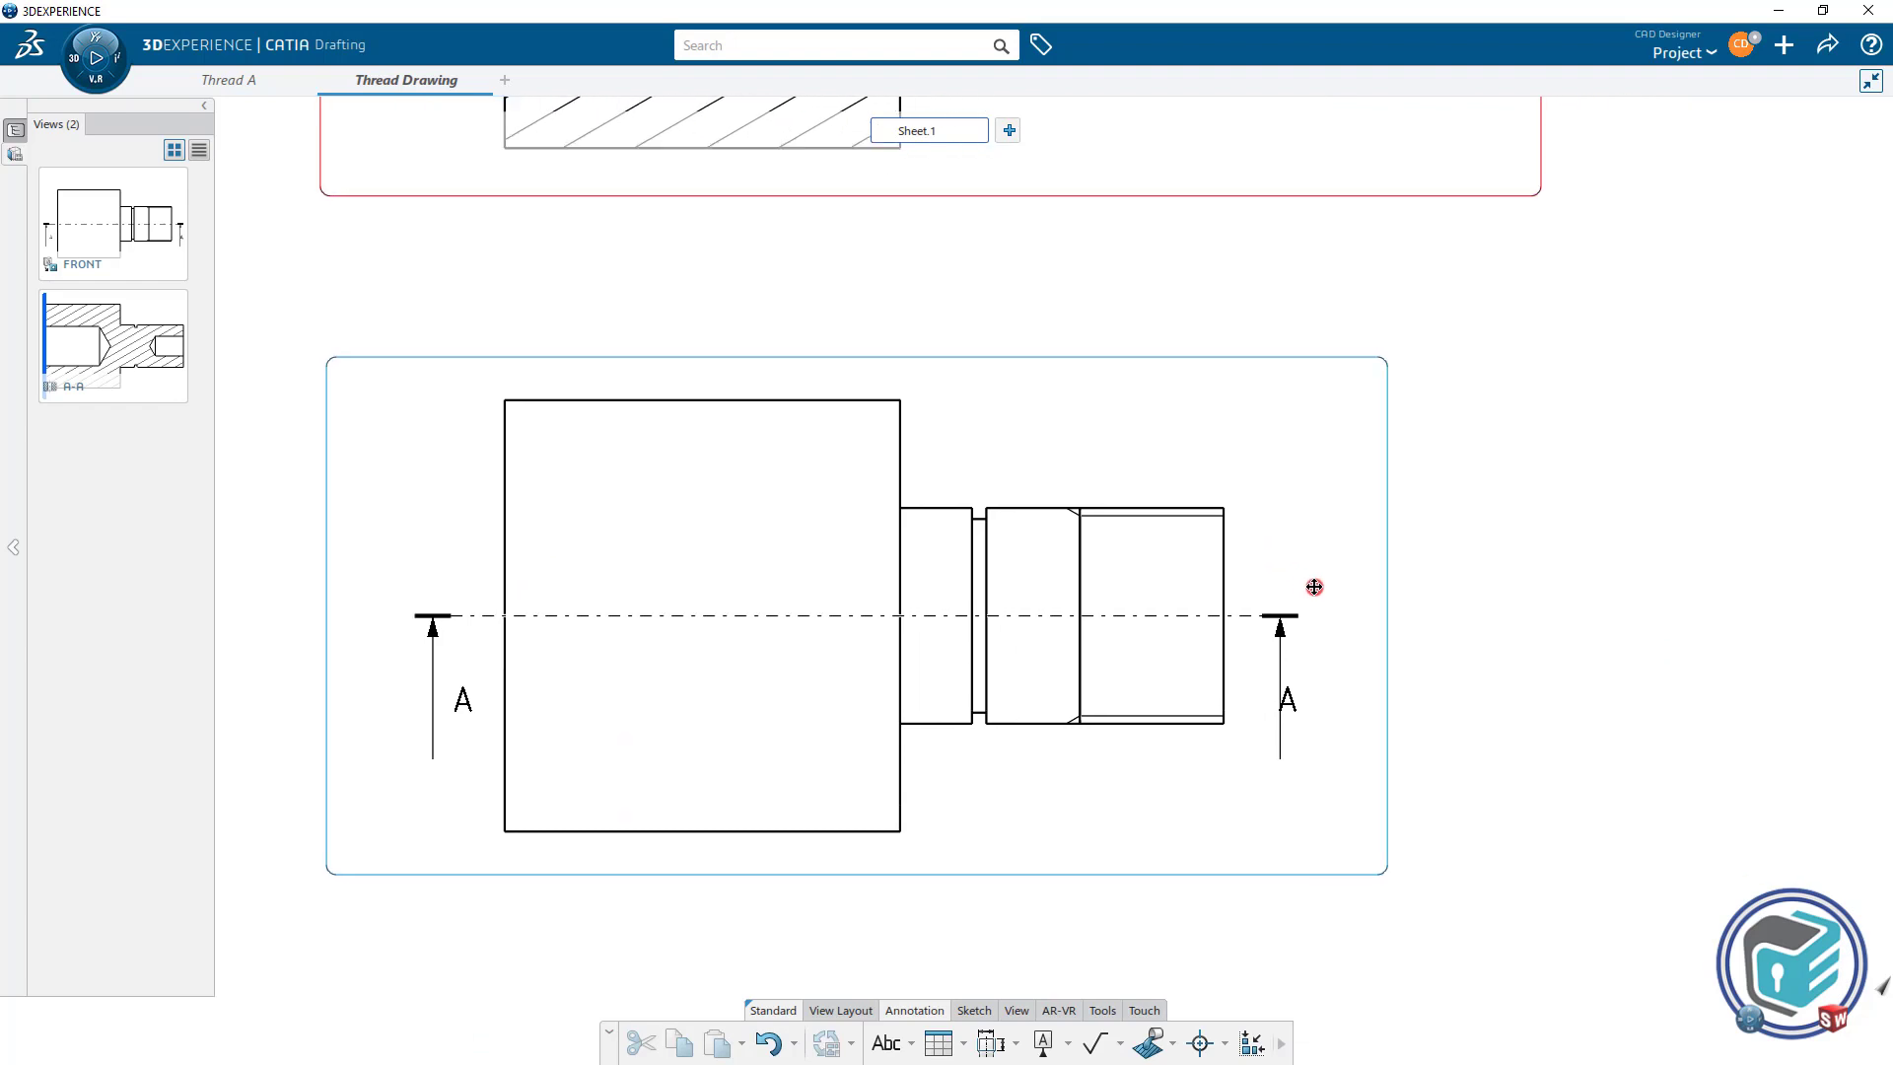
pyautogui.click(992, 1040)
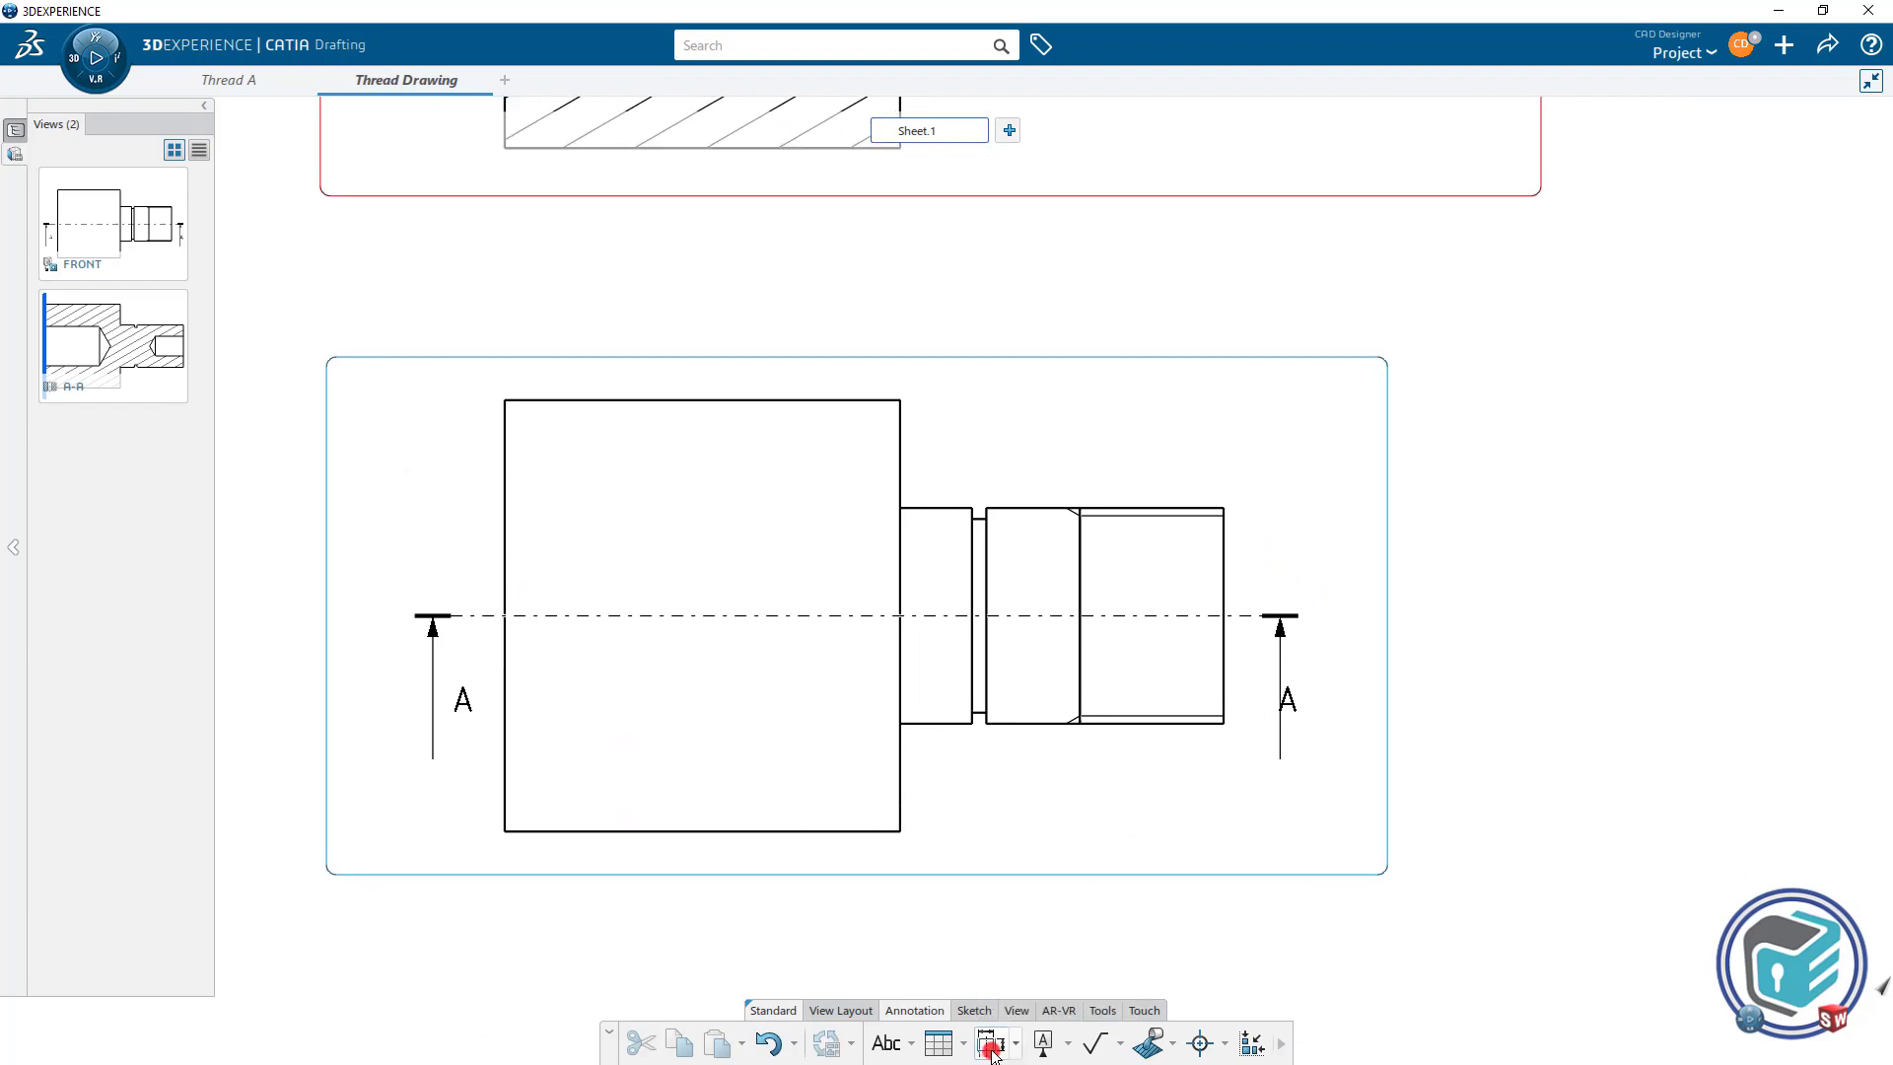
pyautogui.click(1174, 716)
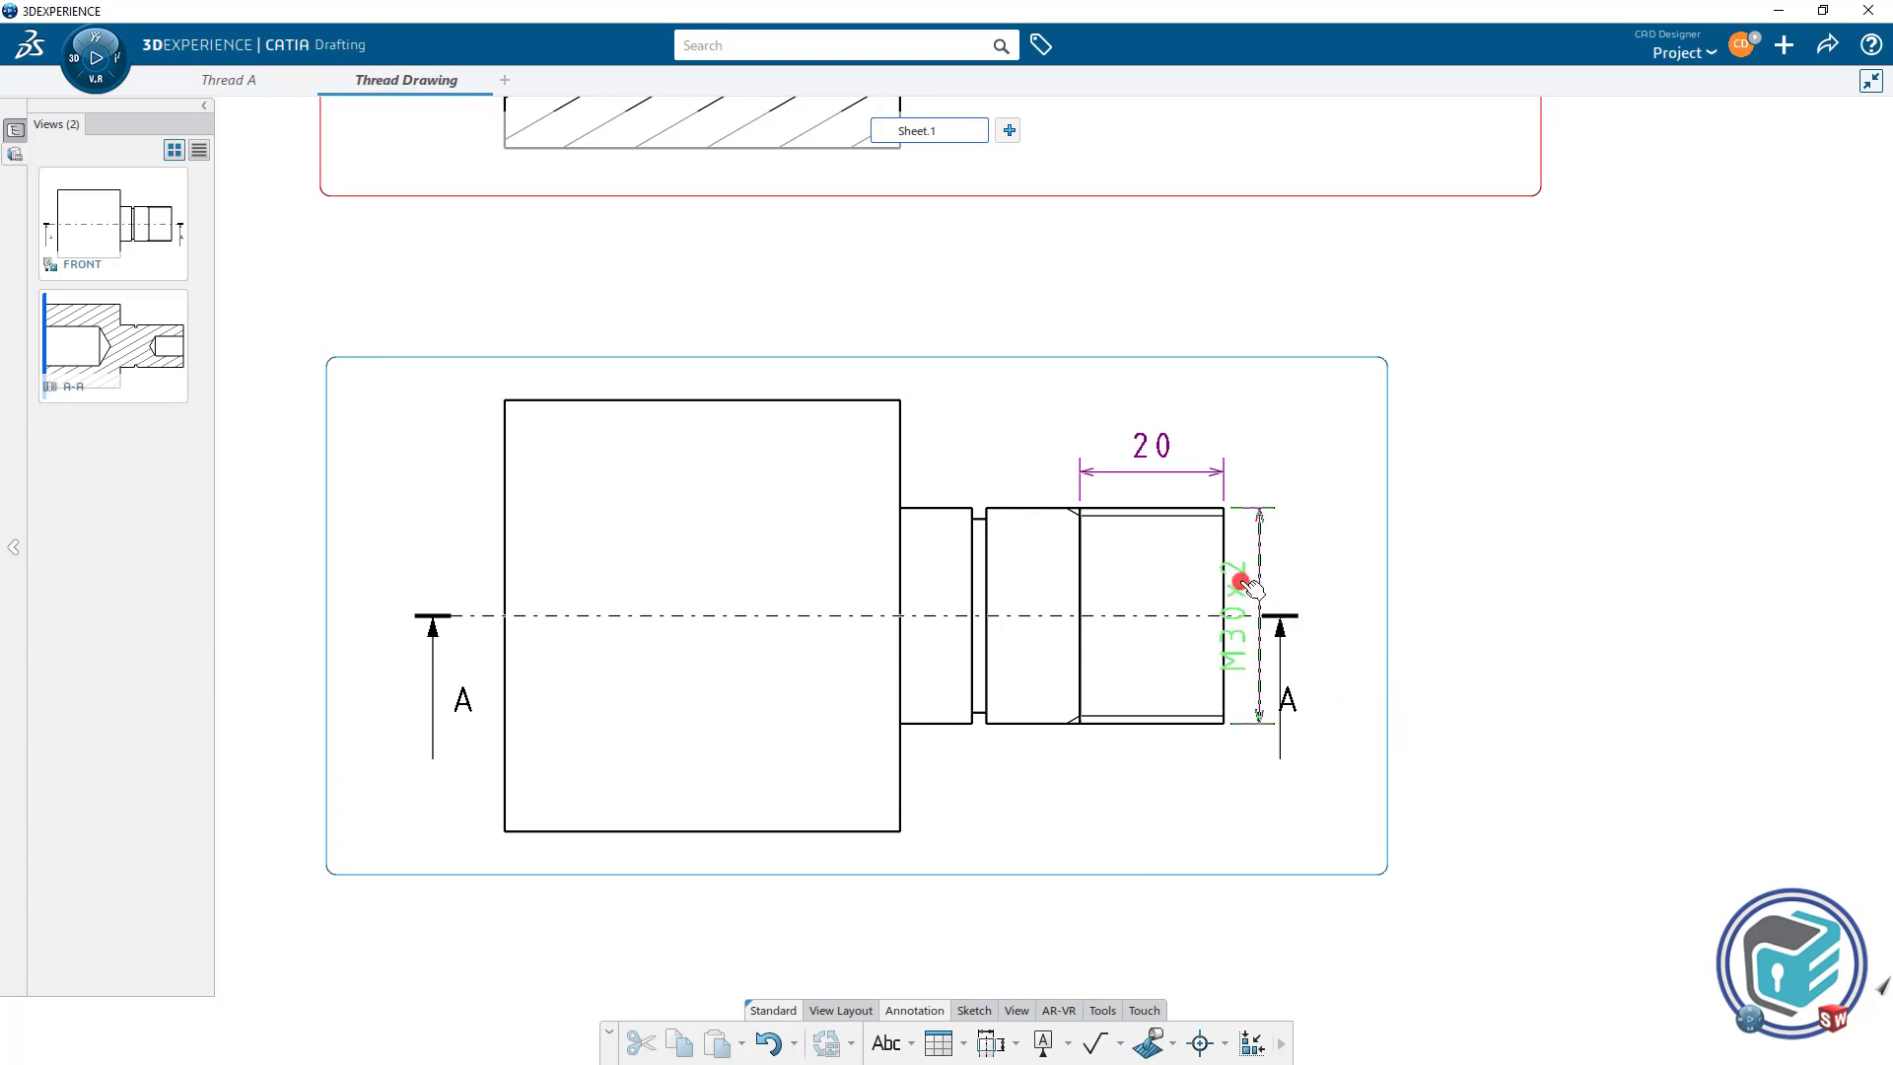
pyautogui.moveTo(1252, 587); pyautogui.dragTo(1394, 600)
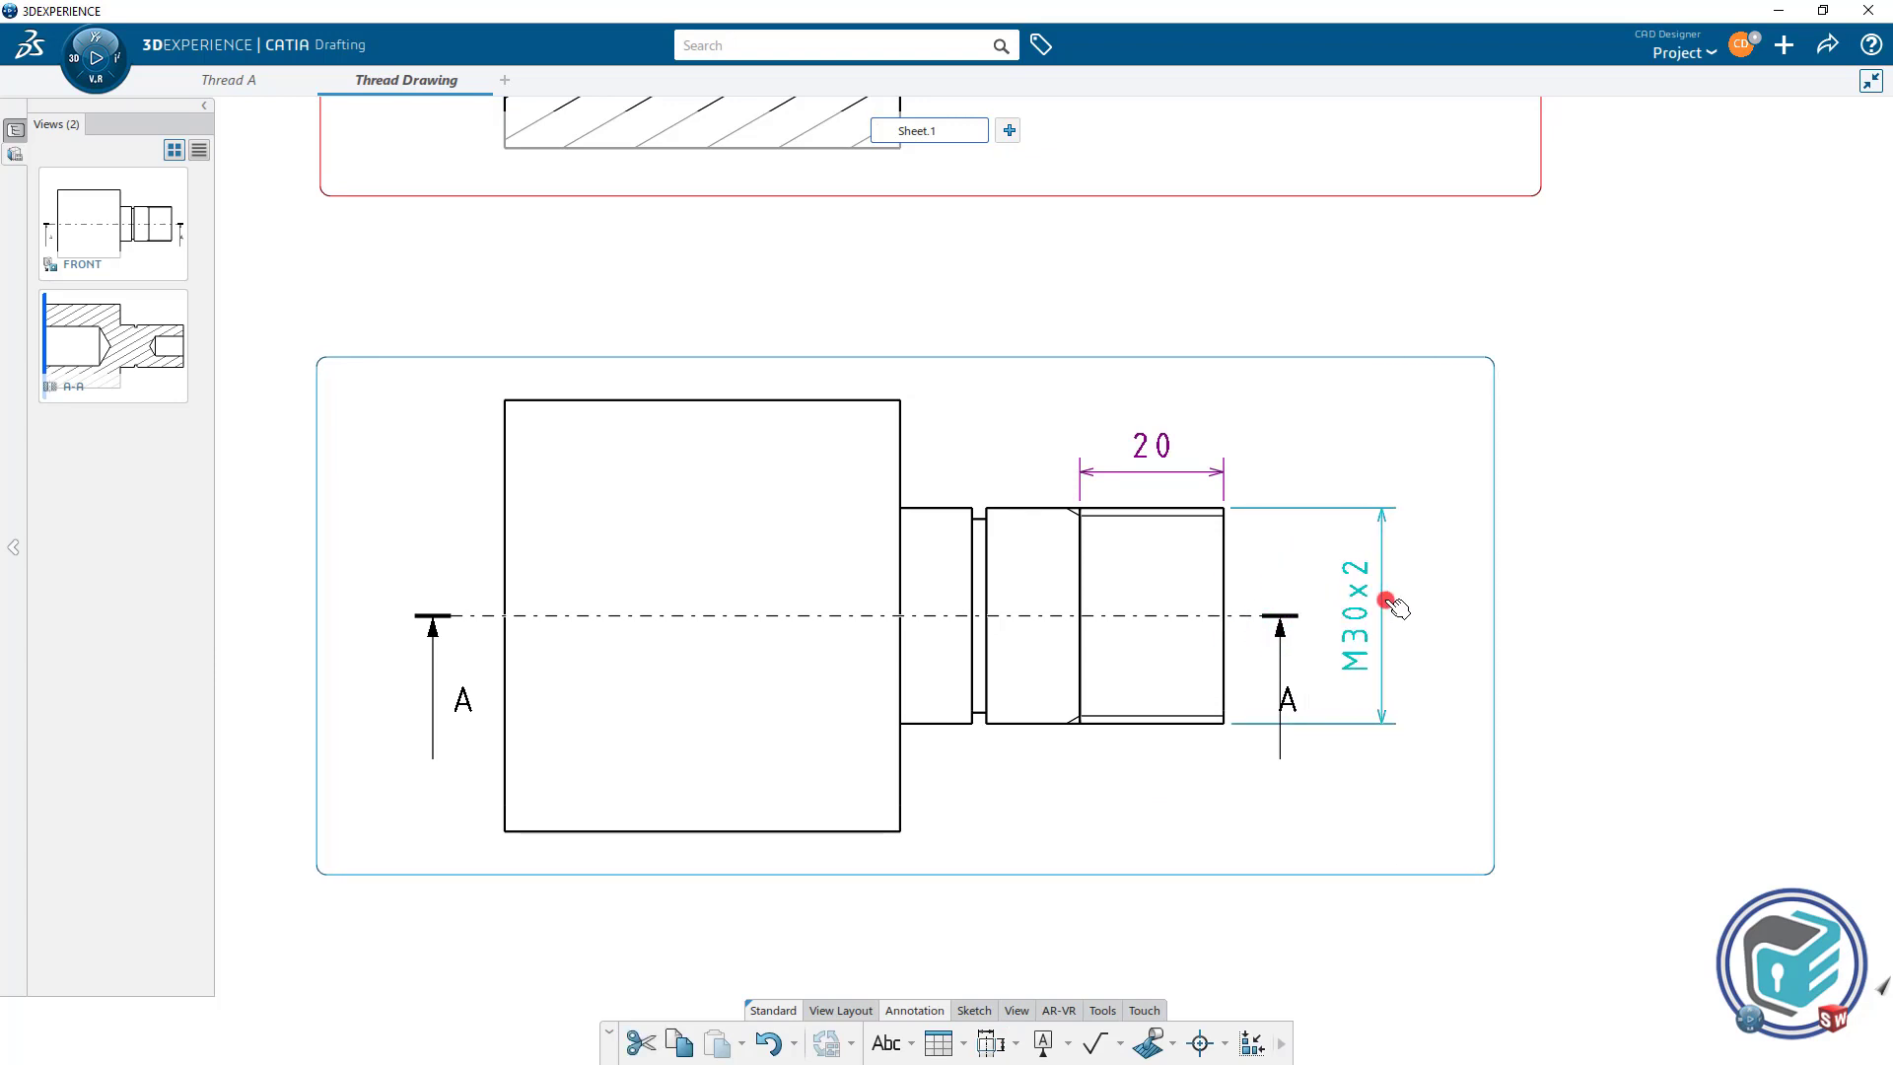
pyautogui.click(1277, 451)
pyautogui.scroll(-4, 1285, 587)
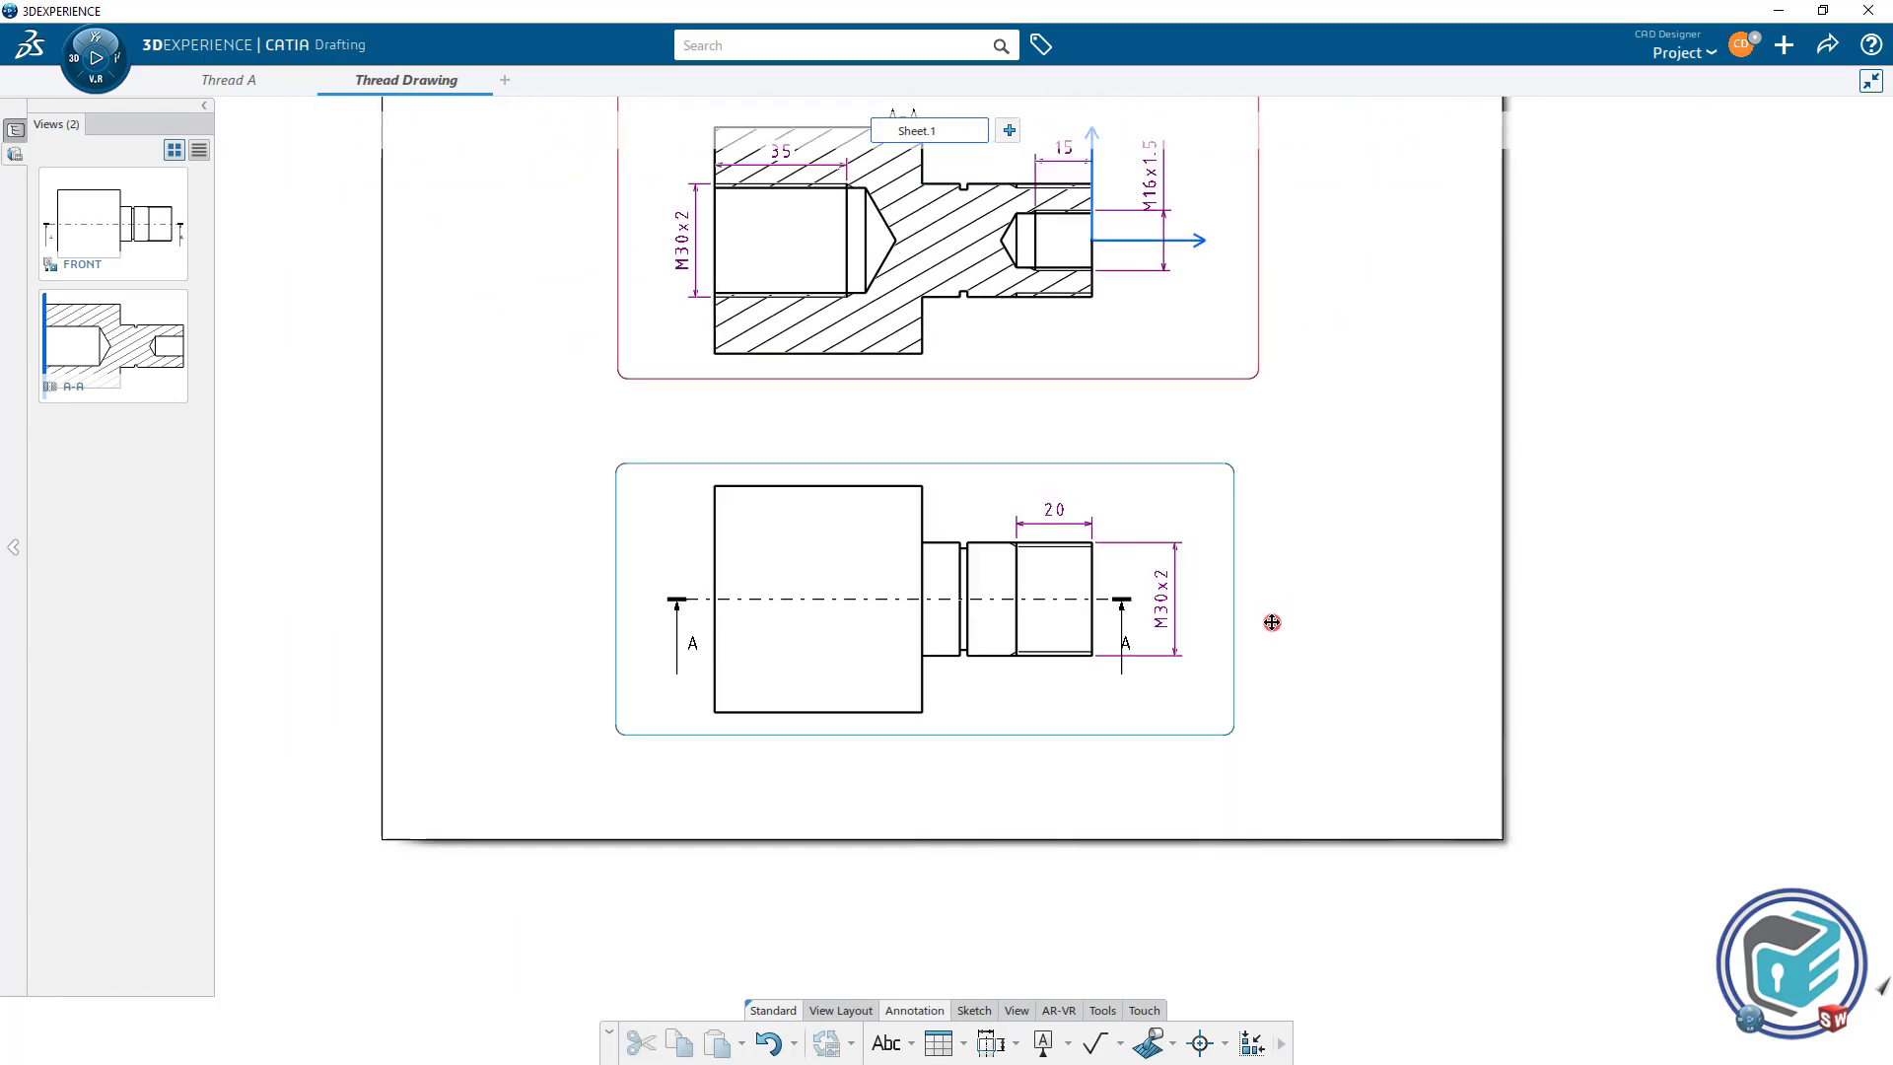
pyautogui.moveTo(1272, 622); pyautogui.dragTo(1276, 737, button='middle')
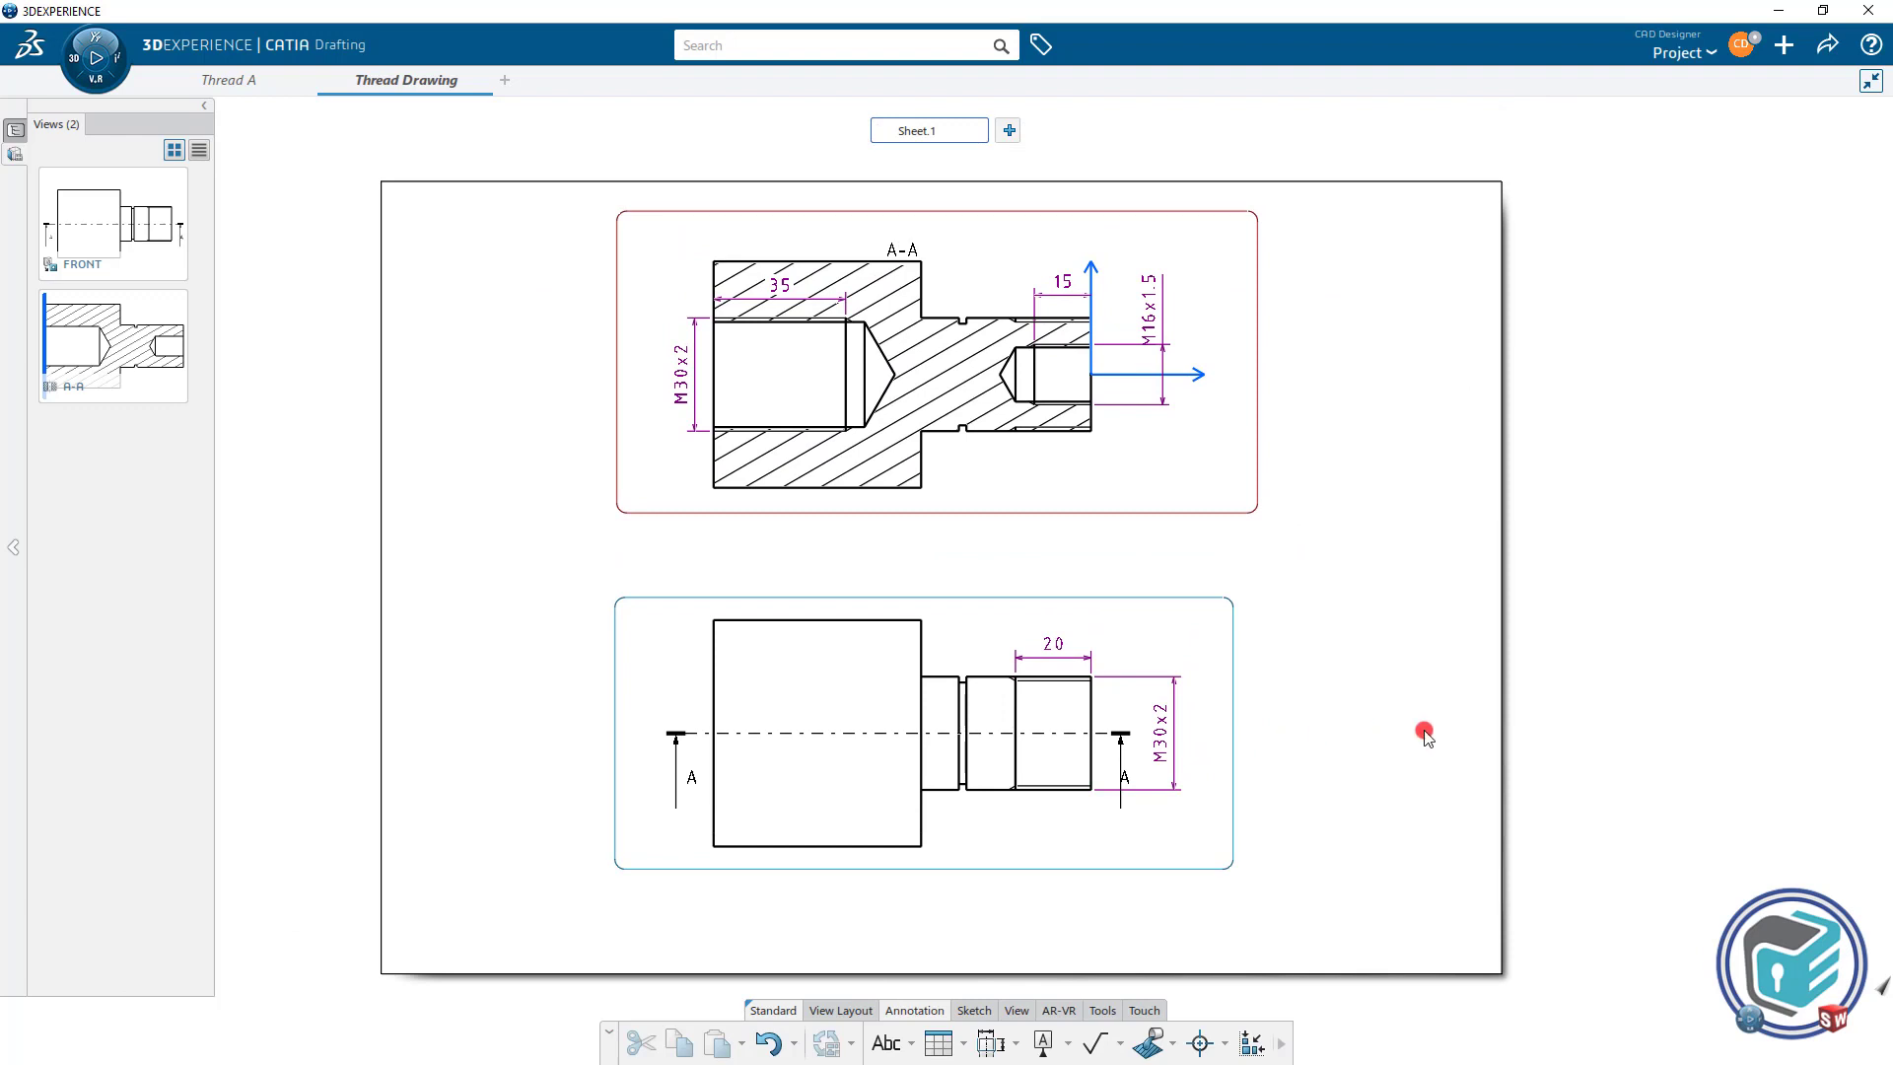
# Return to the Thread A part model and look closer at the narrow end of the shaft.
pyautogui.click(244, 81)
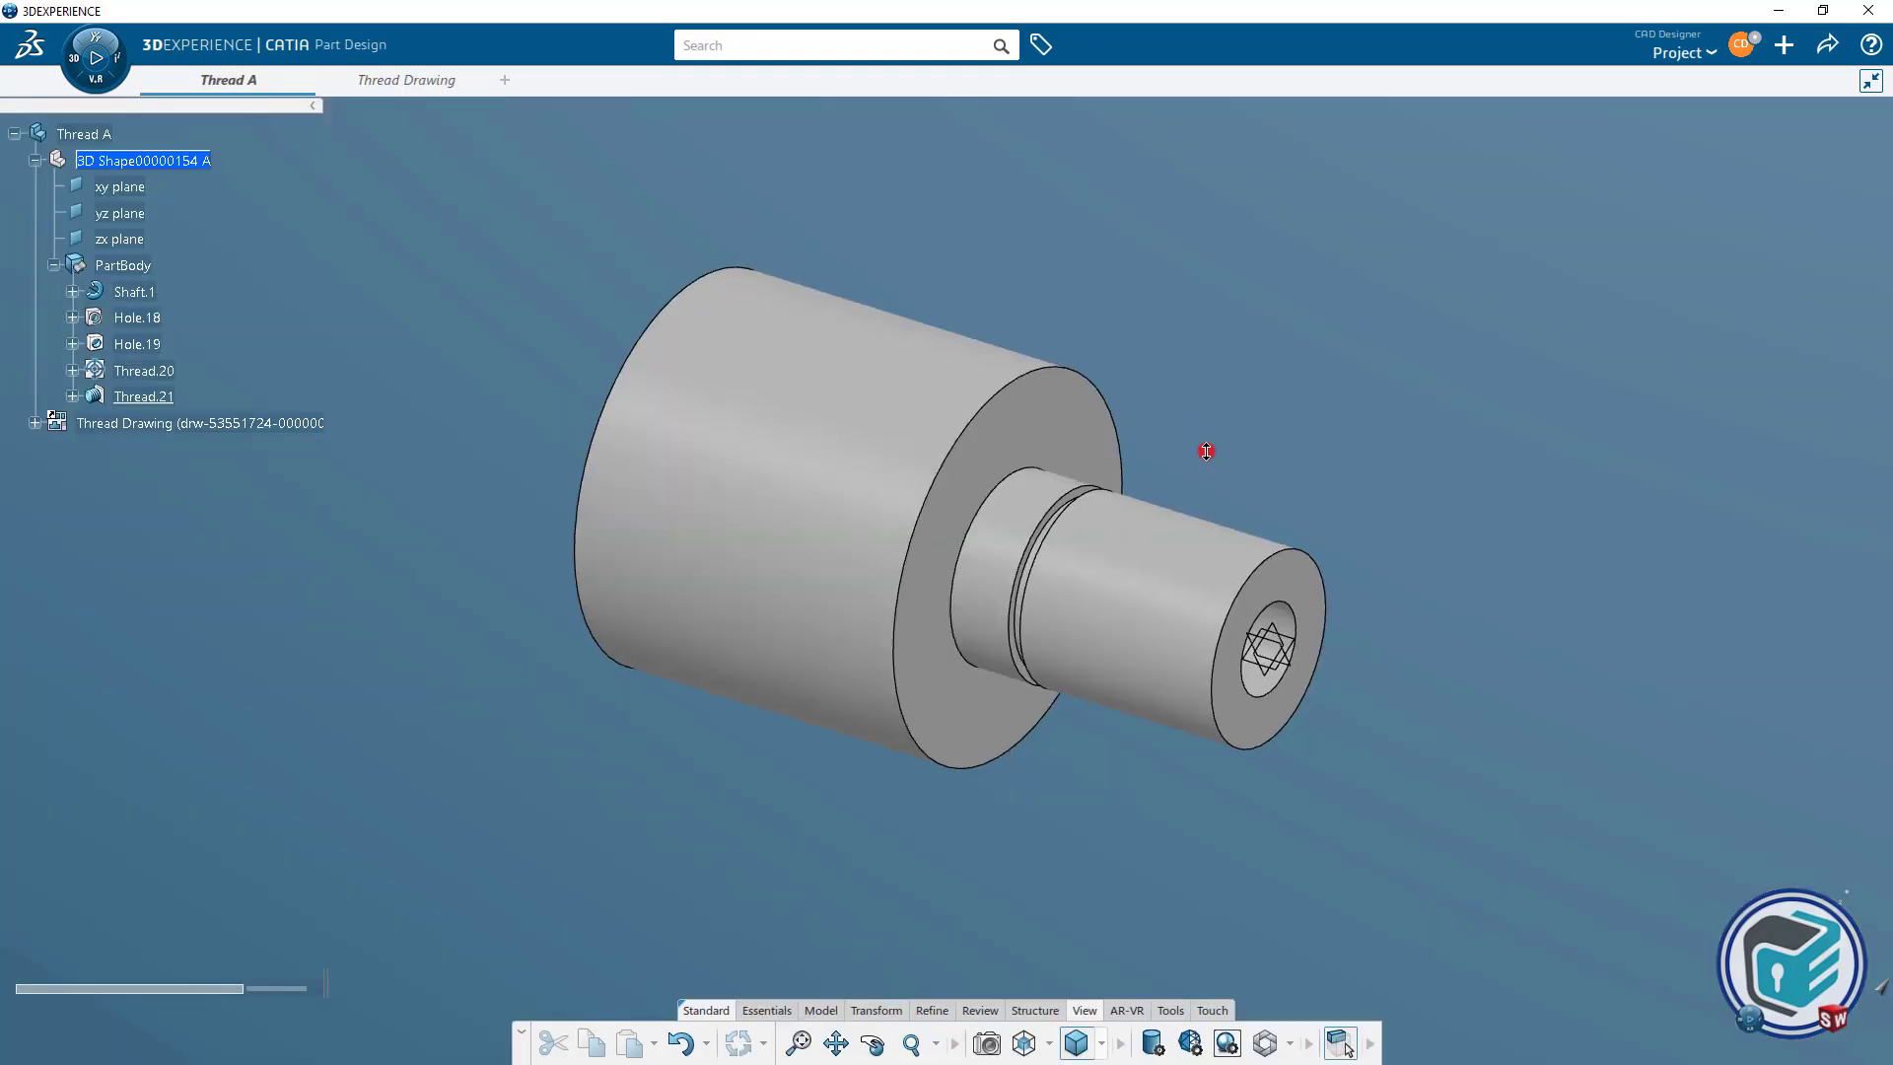
pyautogui.moveTo(1206, 451)
pyautogui.keyDown('ctrl'); pyautogui.mouseDown(button='middle')
pyautogui.moveTo(1205, 419)
pyautogui.moveTo(1227, 433)
pyautogui.mouseUp(button='middle'); pyautogui.keyUp('ctrl')
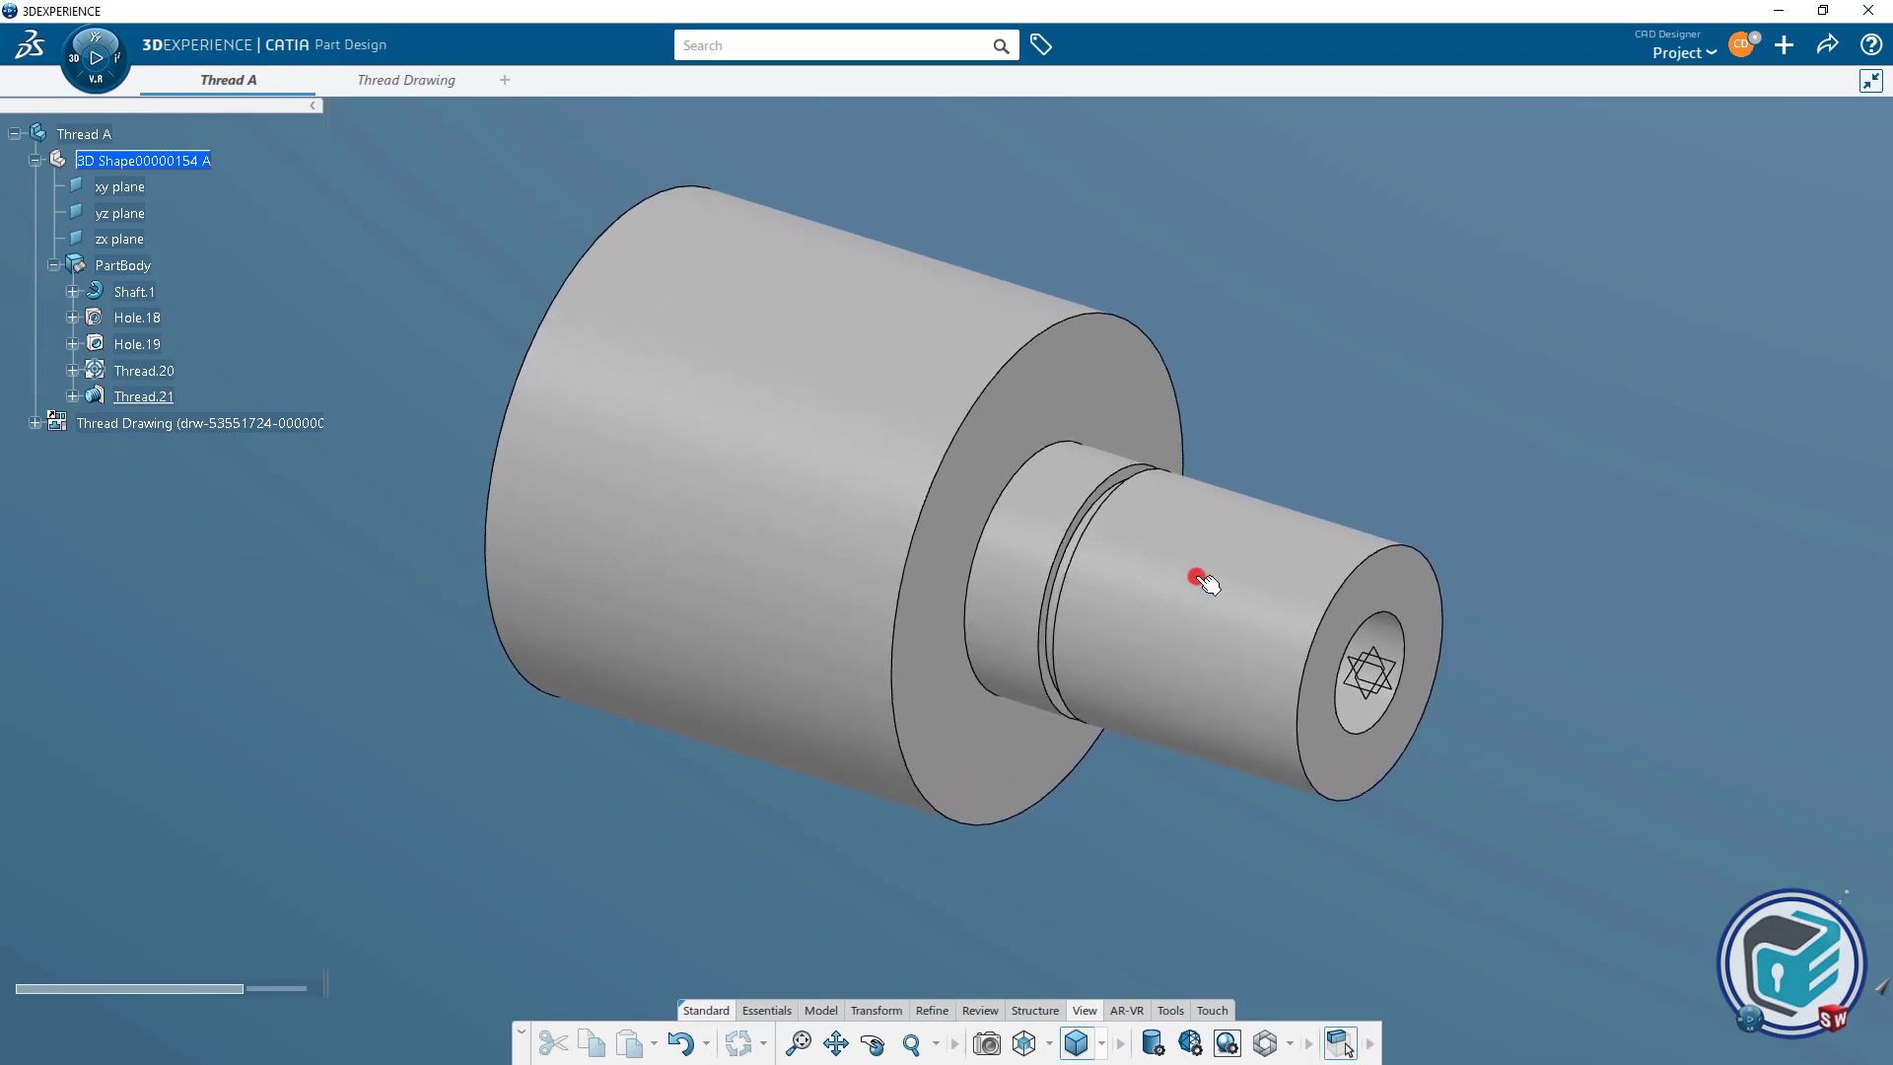